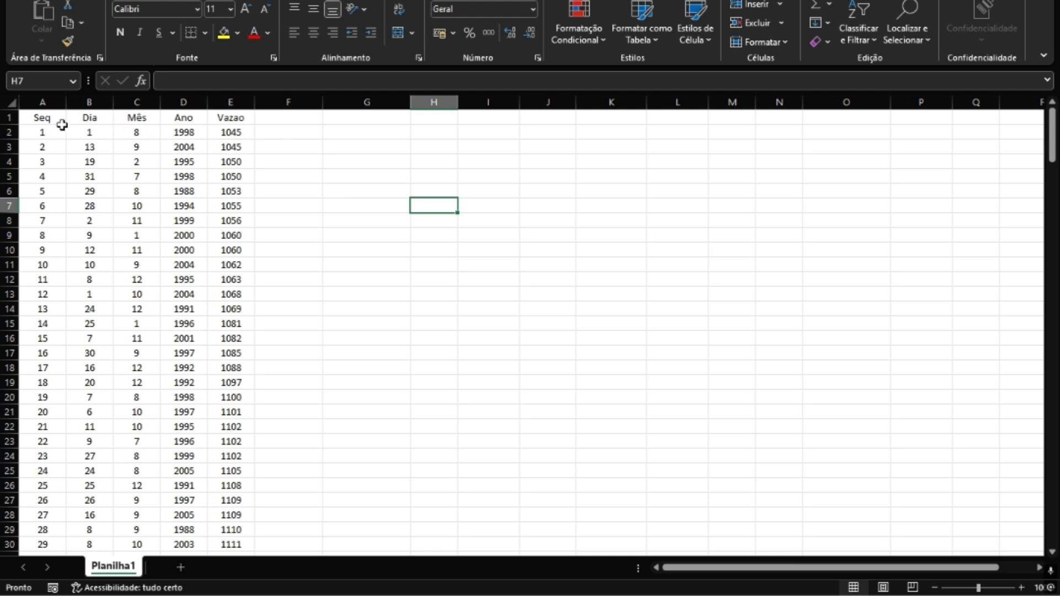
pyautogui.moveTo(41, 117); pyautogui.dragTo(246, 174)
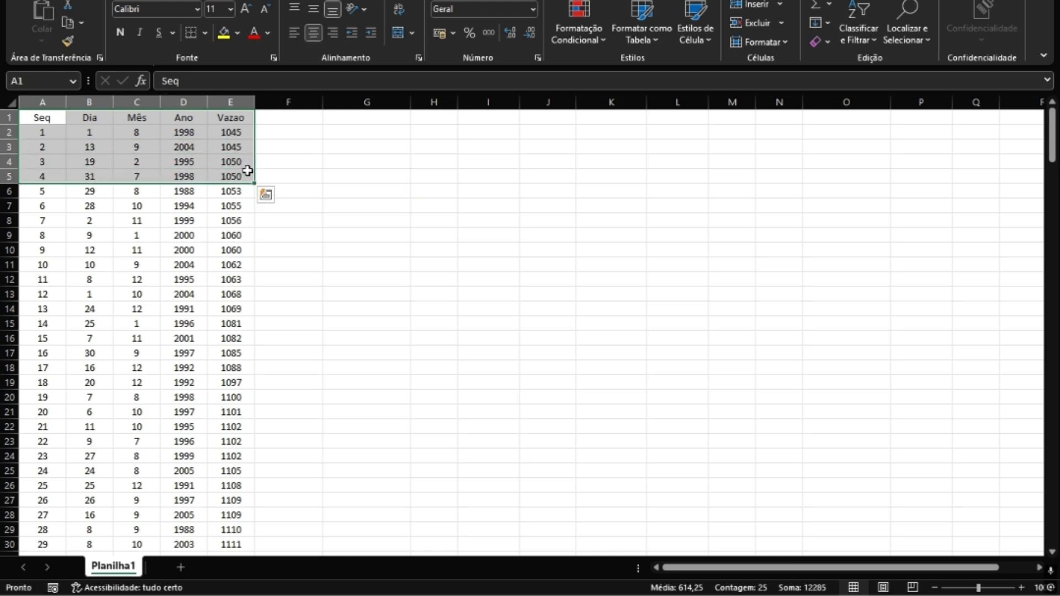
pyautogui.click(405, 166)
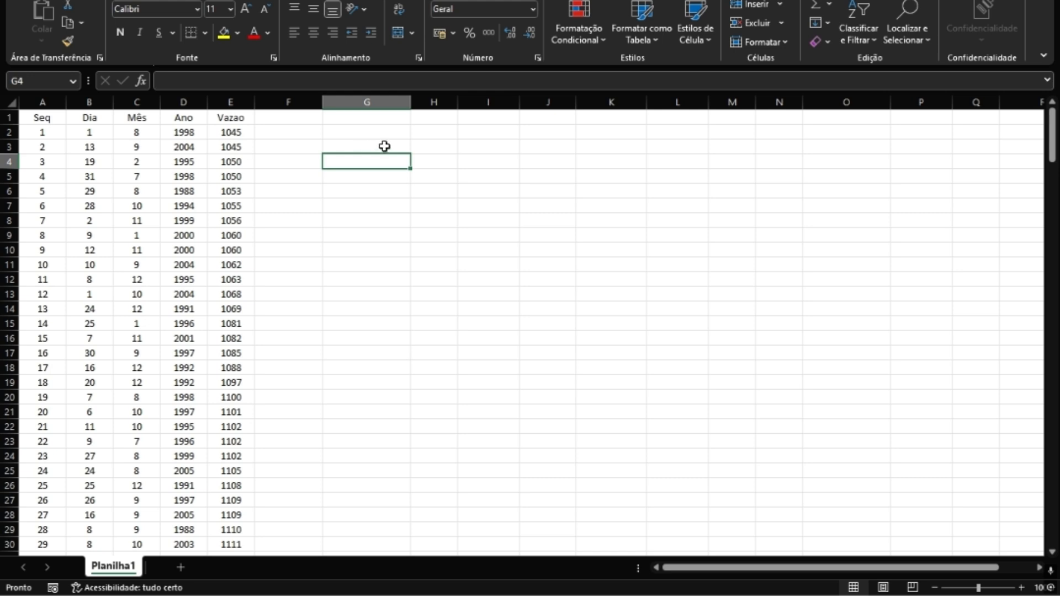
pyautogui.click(508, 159)
pyautogui.click(670, 163)
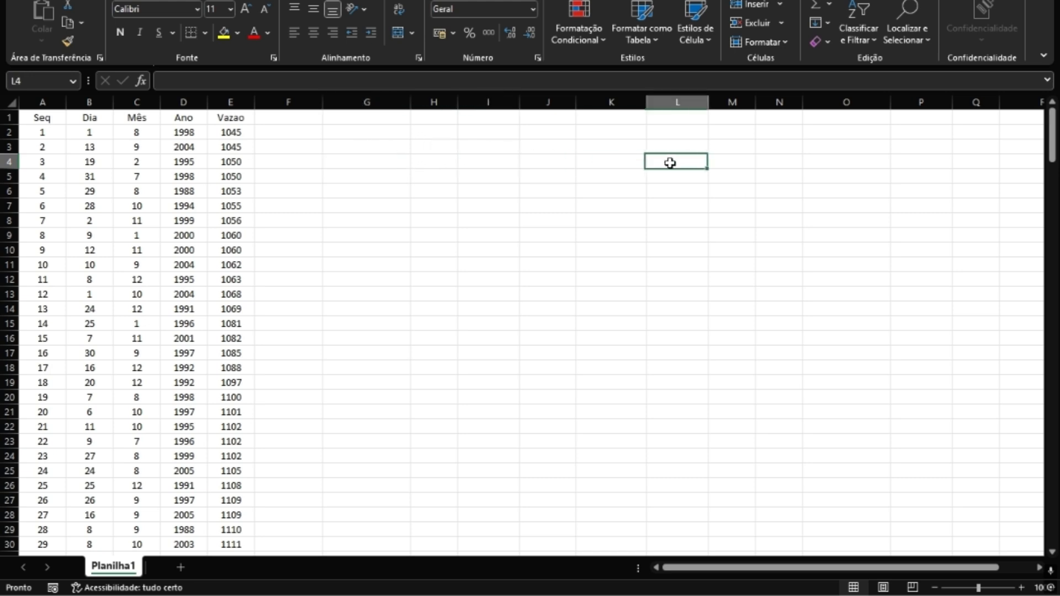
pyautogui.click(794, 161)
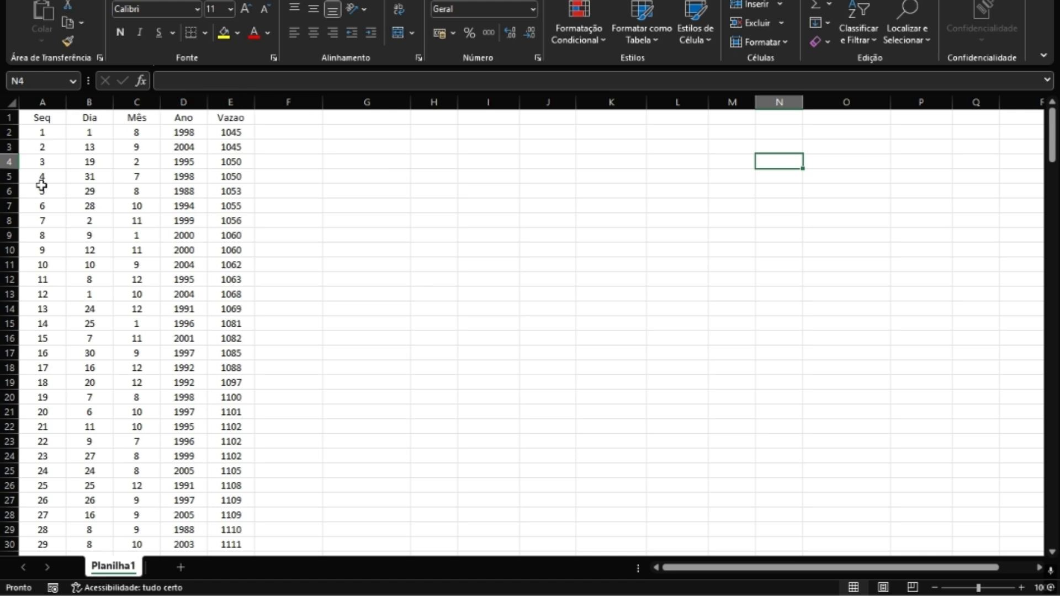
pyautogui.moveTo(41, 117); pyautogui.dragTo(243, 237)
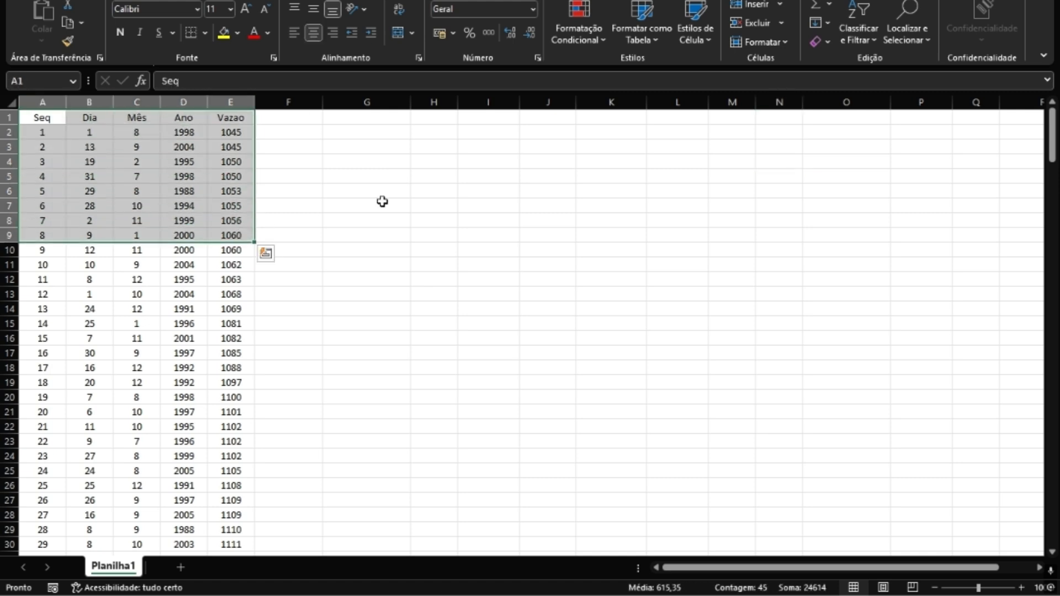
pyautogui.click(677, 206)
pyautogui.click(920, 191)
pyautogui.click(815, 176)
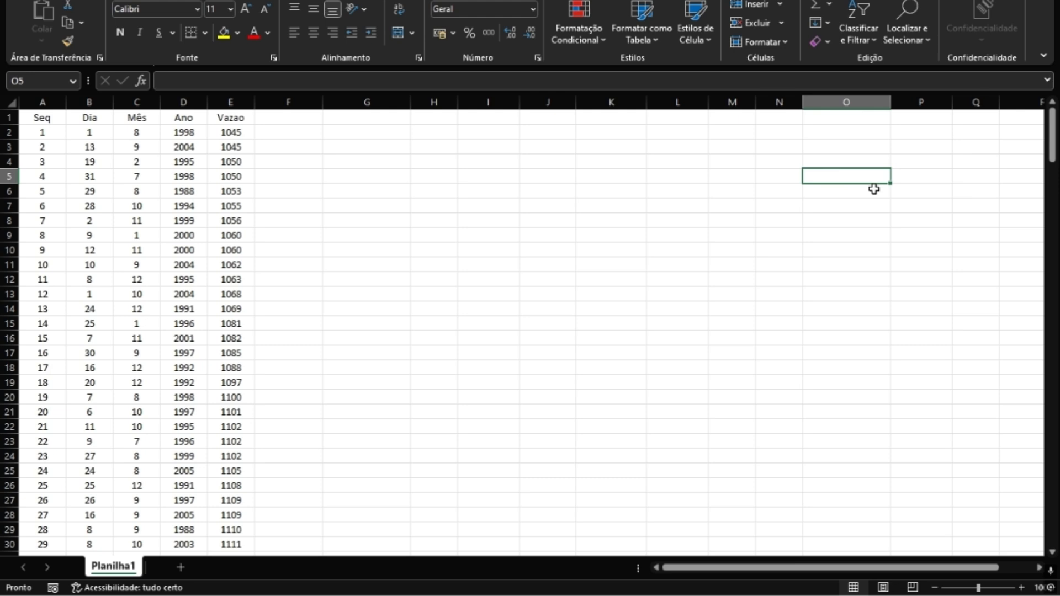
pyautogui.press('Left')
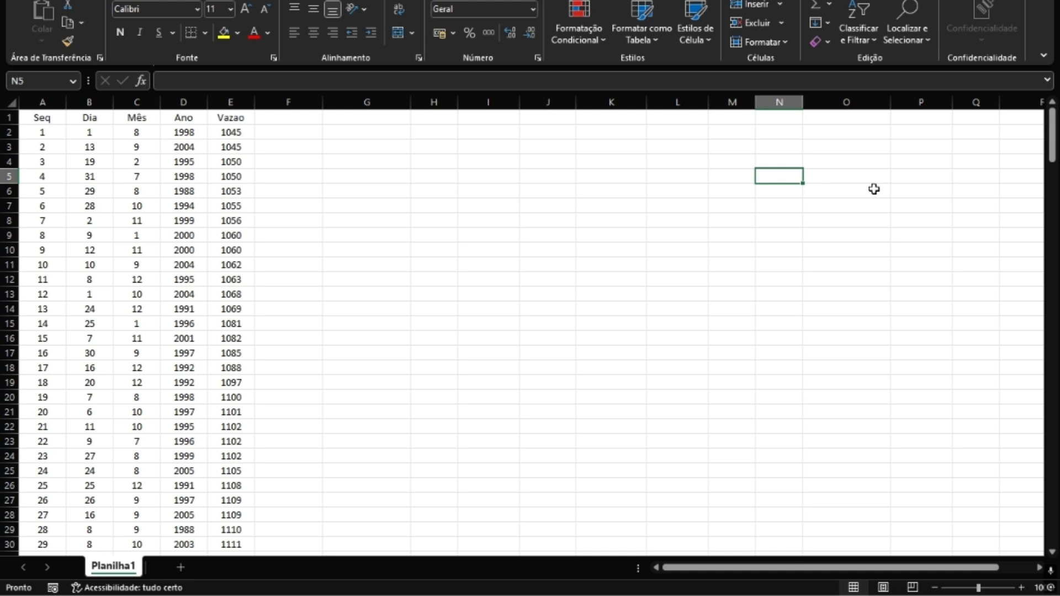
pyautogui.press('Left')
pyautogui.press('Left')
pyautogui.press('Left')
pyautogui.press('Left')
pyautogui.press('Left')
pyautogui.press('Left')
pyautogui.press('Left')
pyautogui.press('Left')
pyautogui.press('Left')
pyautogui.press('Left')
pyautogui.press('Left')
pyautogui.press('Left')
pyautogui.press('Right')
pyautogui.press('Right')
pyautogui.press('Right')
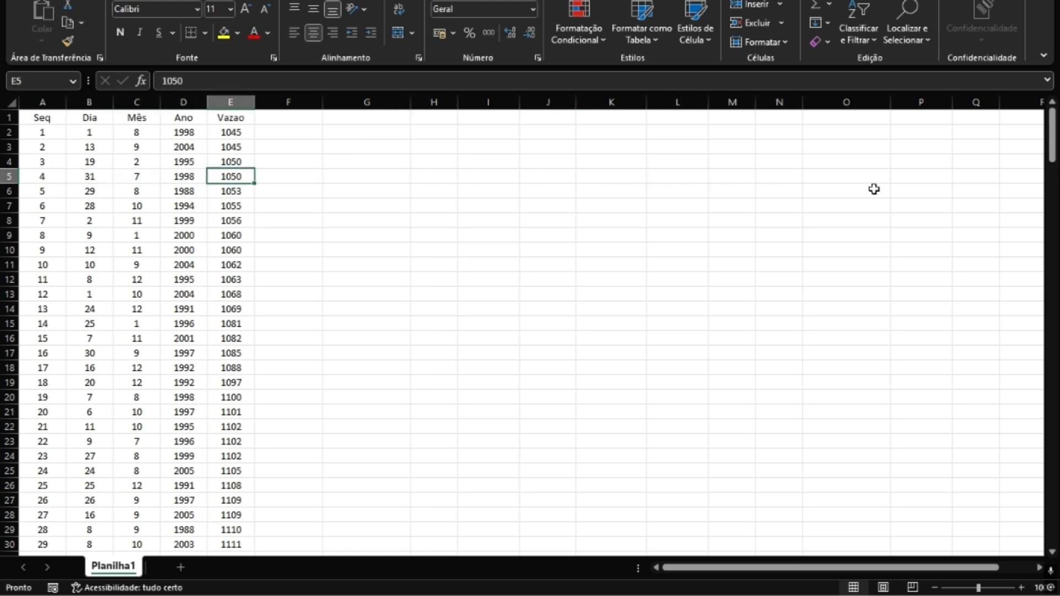
pyautogui.write('=')
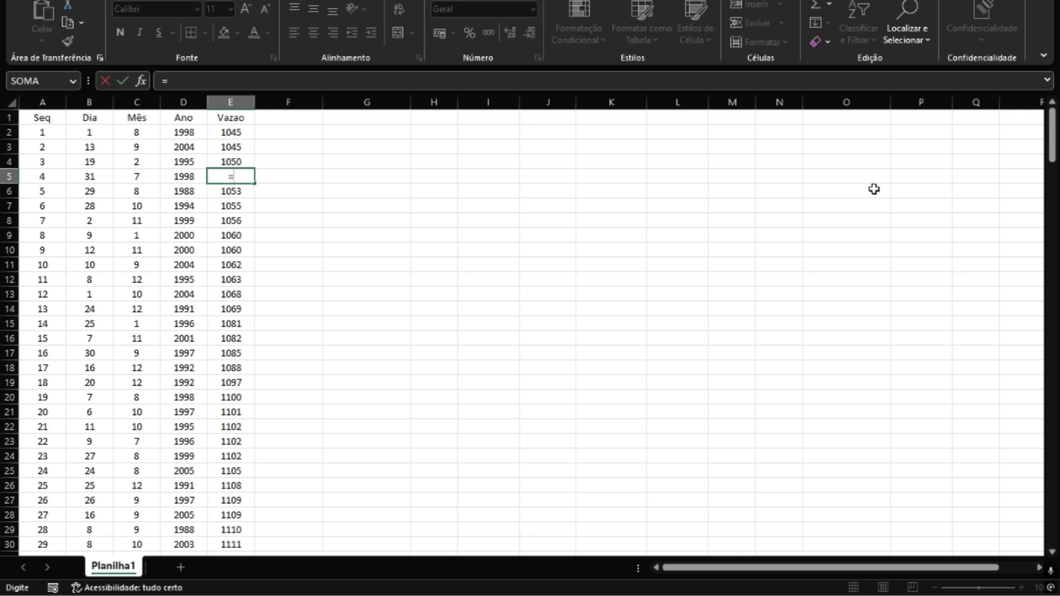
pyautogui.press('Escape')
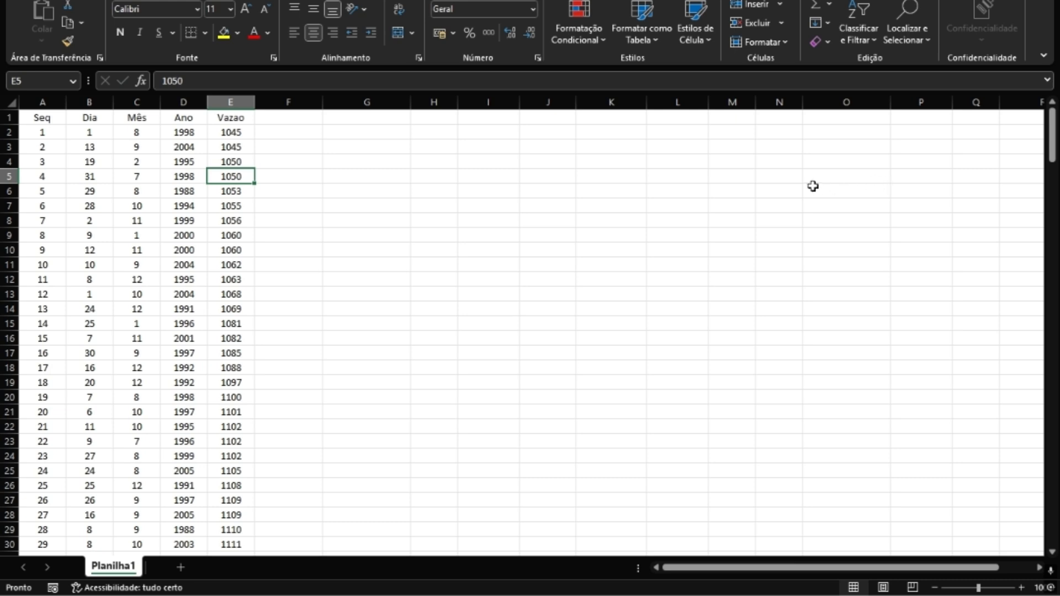
pyautogui.click(777, 189)
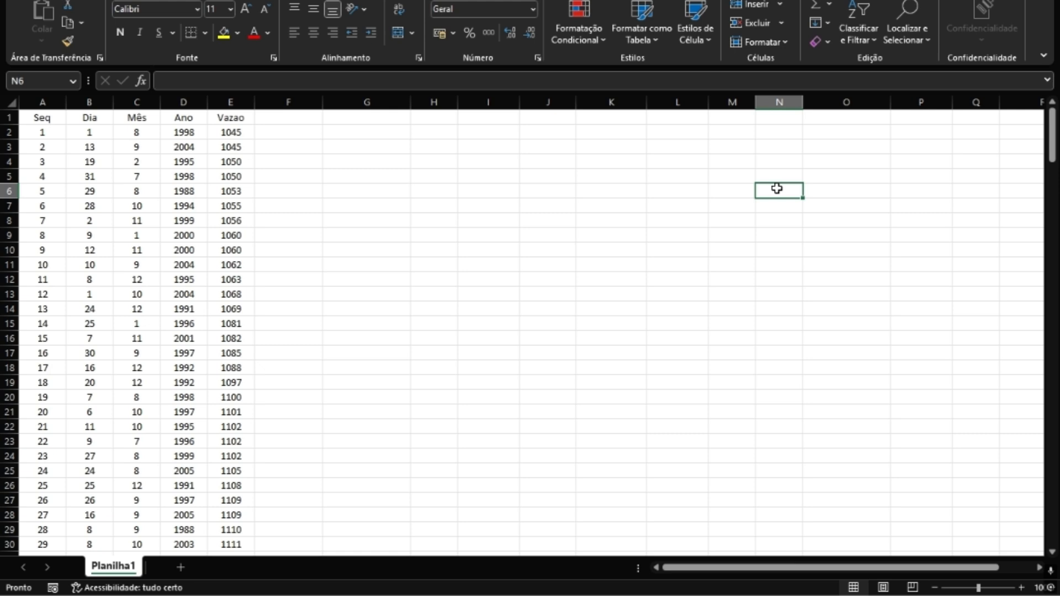
# Enter the label Soma in cell M4 and the label Média in cell M5
pyautogui.click(741, 164)
pyautogui.write('Soma')
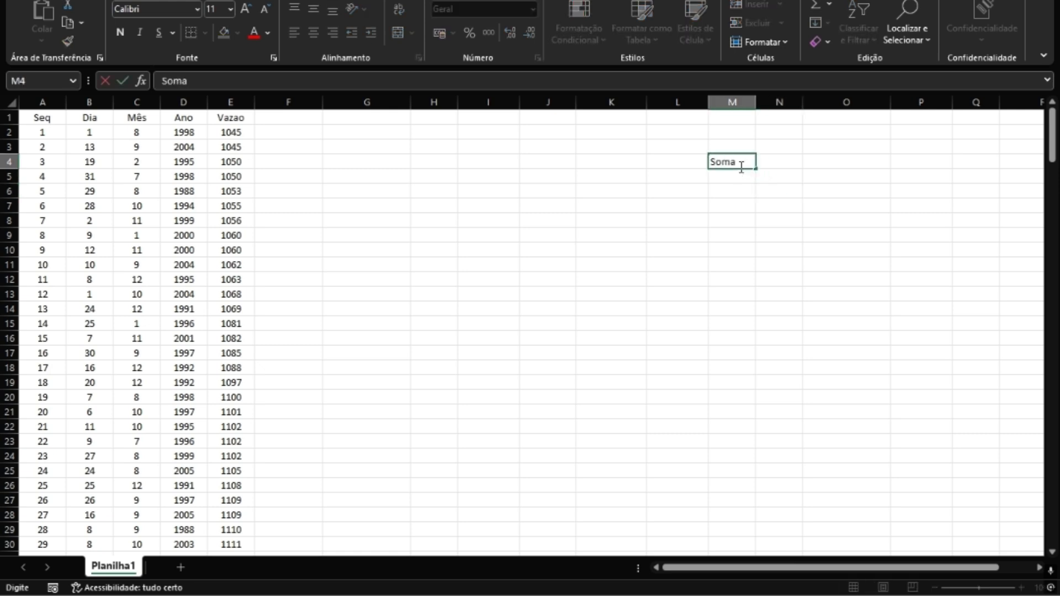
pyautogui.press('Return')
pyautogui.write('mÉDIA')
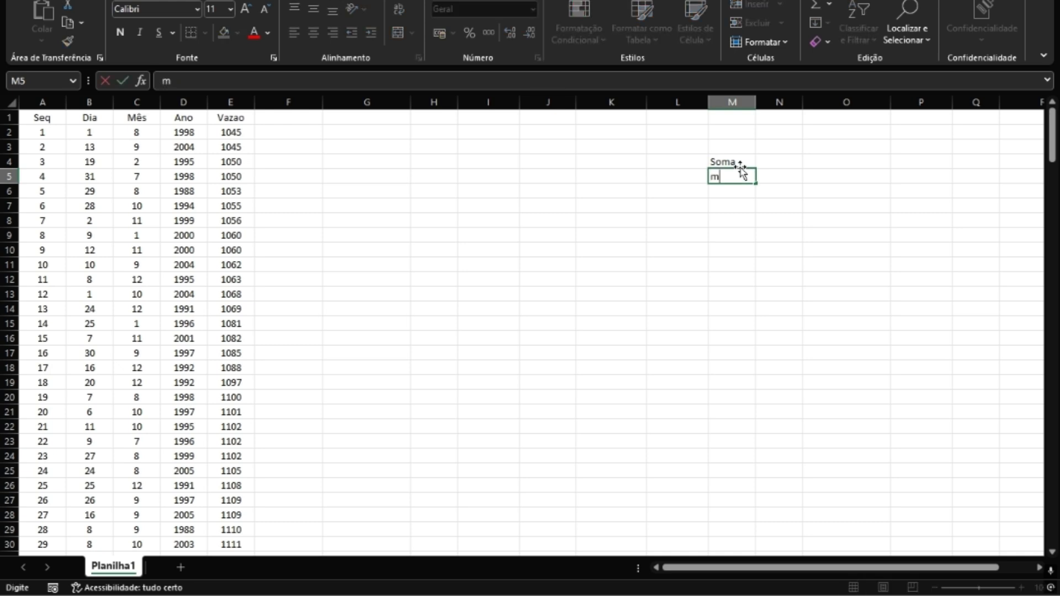
pyautogui.press('BackSpace')
pyautogui.press('BackSpace')
pyautogui.press('BackSpace')
pyautogui.press('BackSpace')
pyautogui.press('BackSpace')
pyautogui.write('Médi')
pyautogui.press('BackSpace')
pyautogui.write('ia')
pyautogui.press('Return')
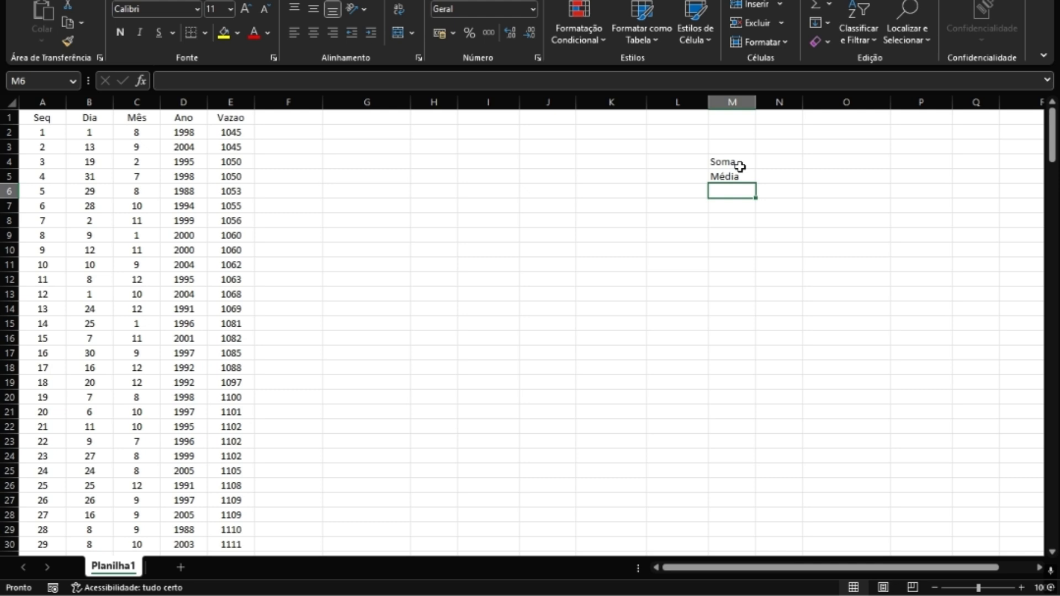
# Add the labels Máximo in cell M6 and Mínimo in cell M7
pyautogui.write('M')
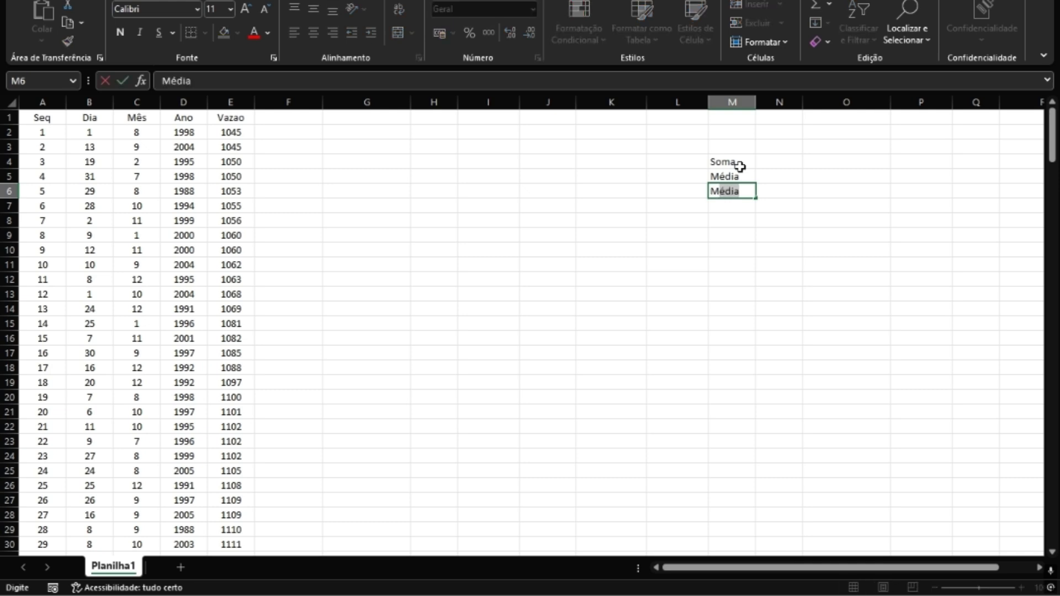
pyautogui.write('áximo')
pyautogui.press('Return')
pyautogui.write('Mínimo')
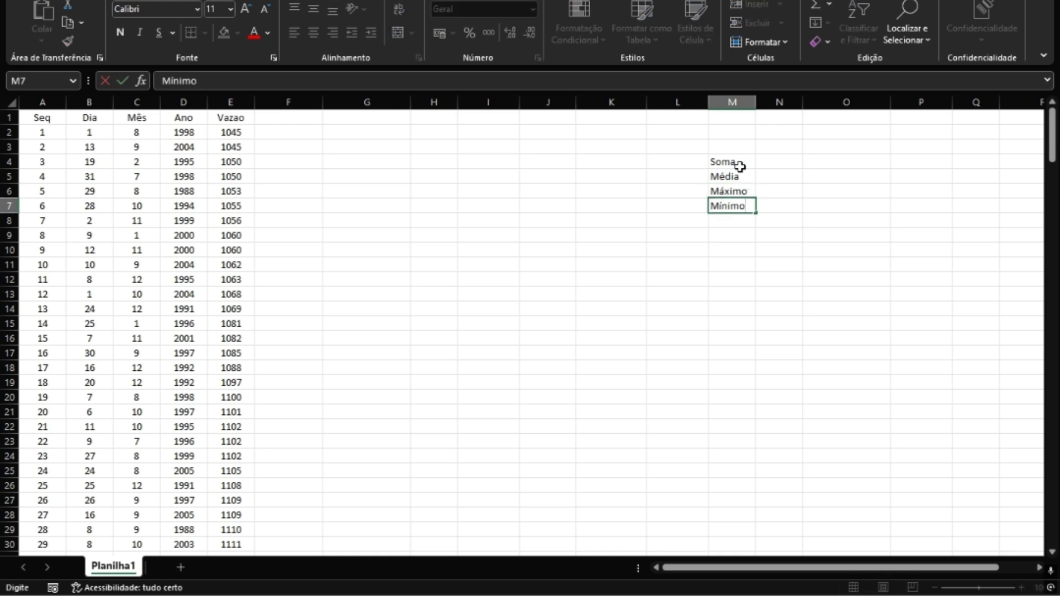
pyautogui.press('Return')
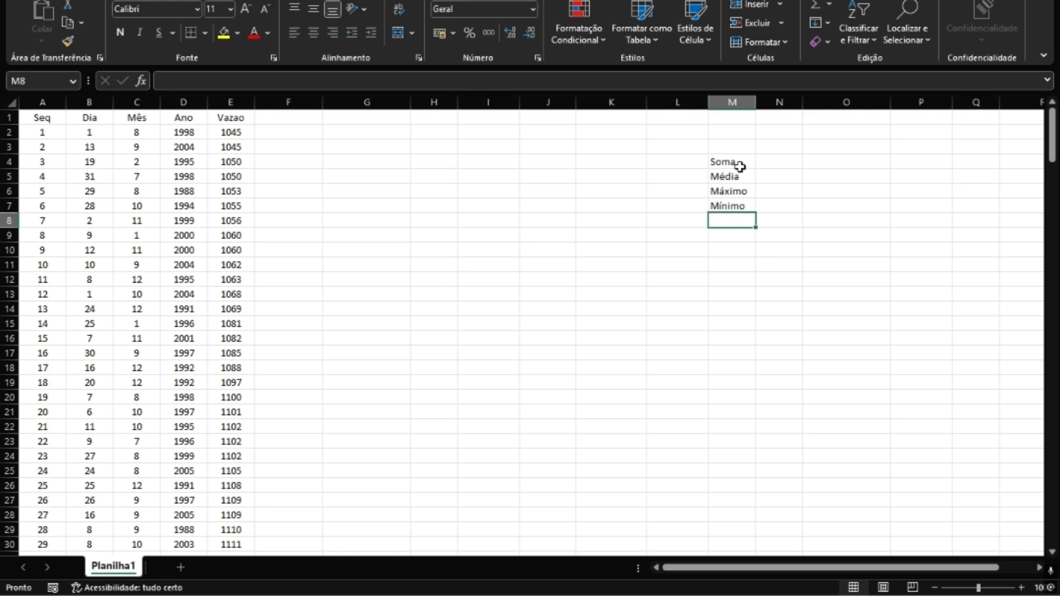
# Complete the list of statistics labels with N in M8, Moda in M9 and Mediana in M10
pyautogui.write('N')
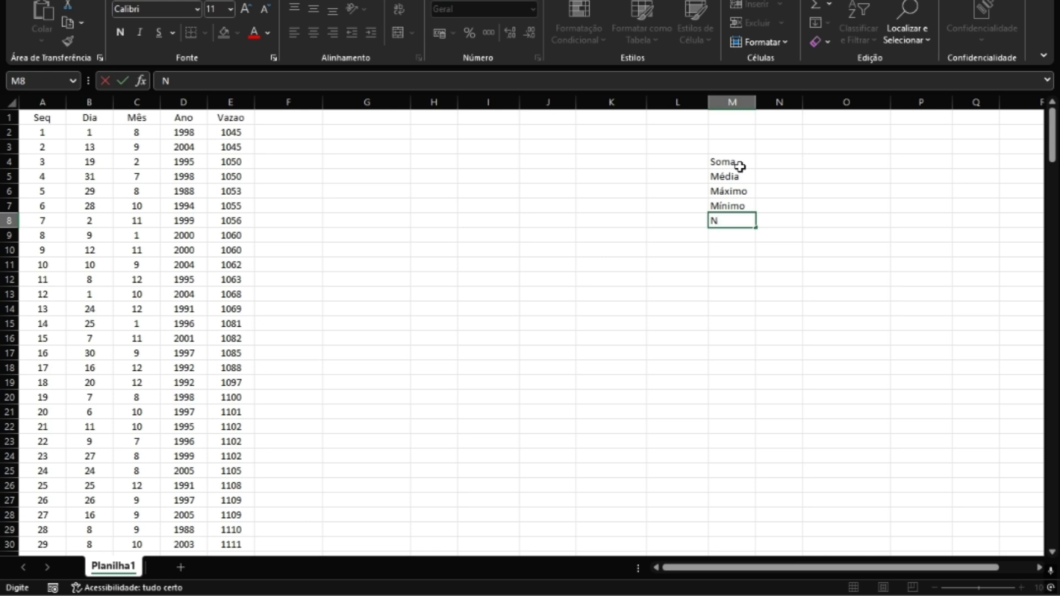
pyautogui.press('Return')
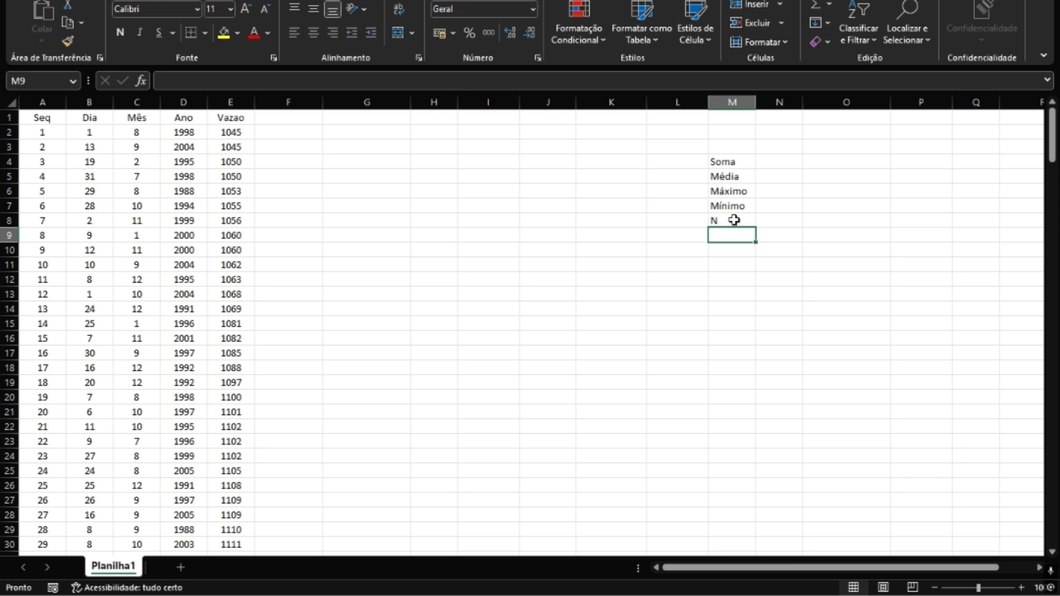
pyautogui.write('MOda')
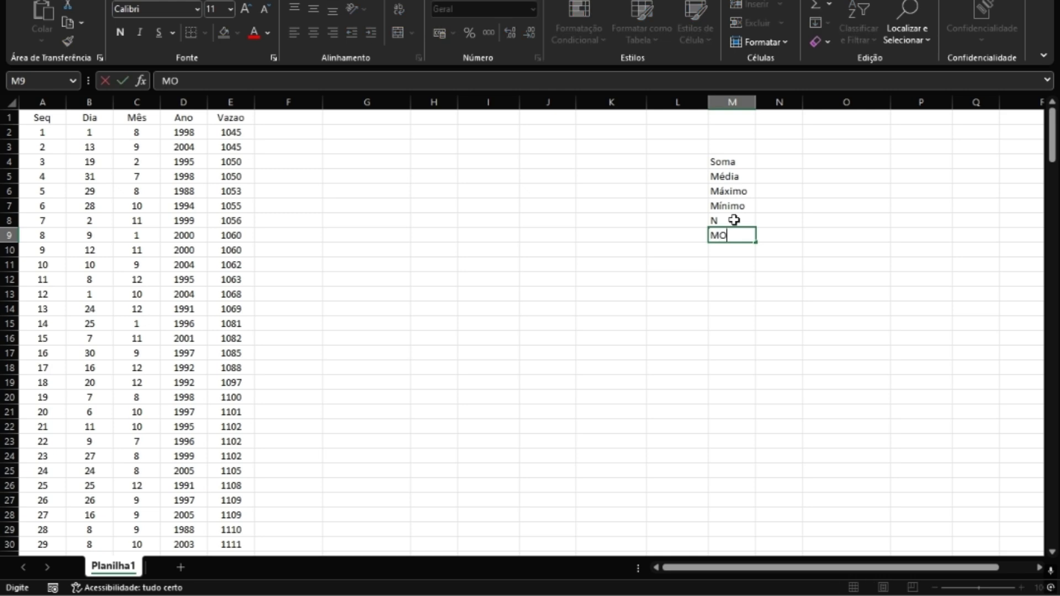
pyautogui.press('BackSpace')
pyautogui.press('BackSpace')
pyautogui.press('BackSpace')
pyautogui.write('oda')
pyautogui.press('Return')
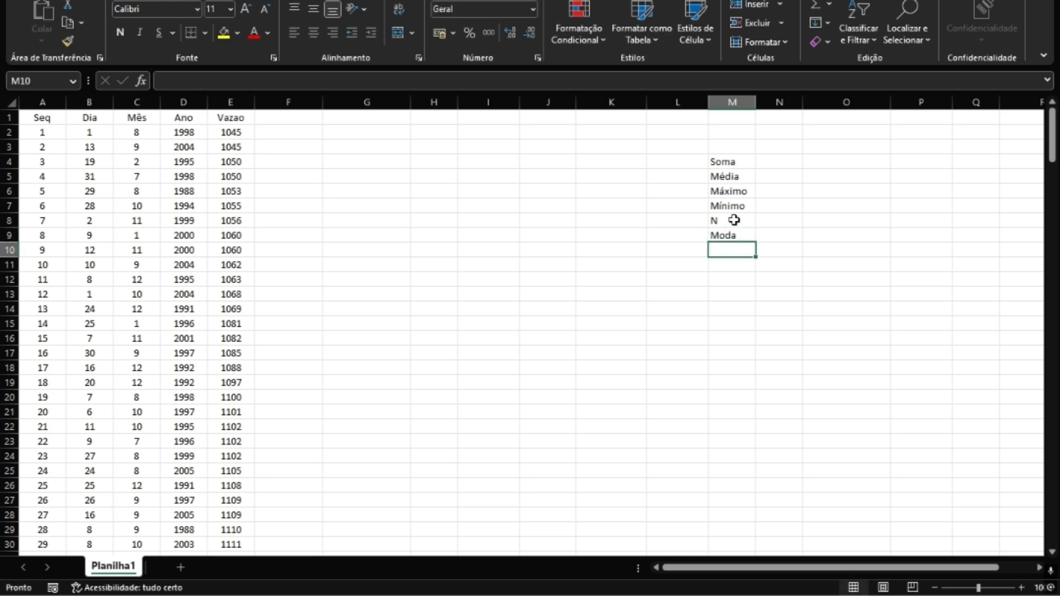
pyautogui.write('Mediana')
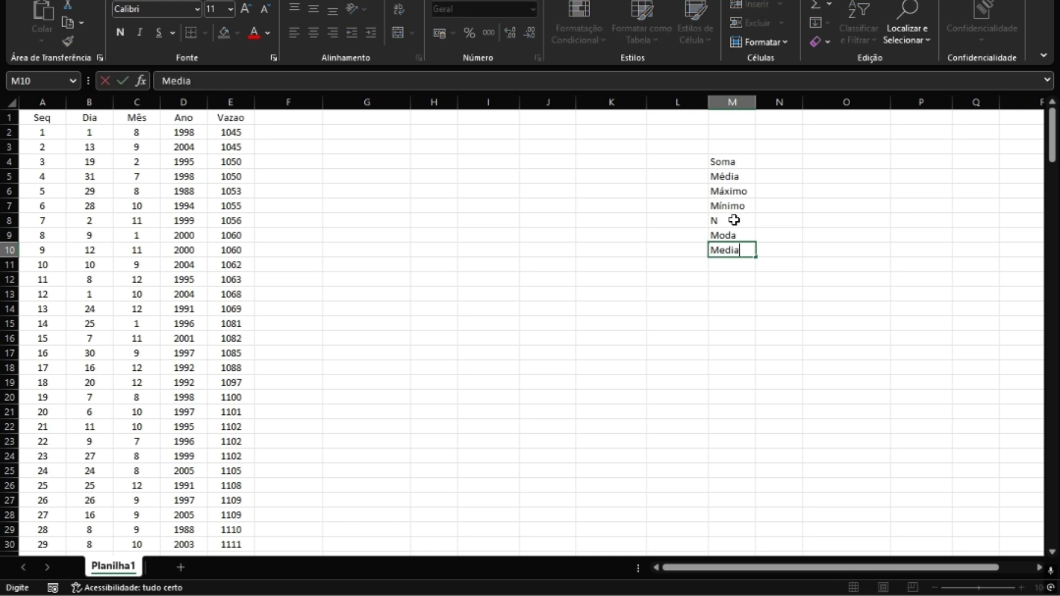
pyautogui.press('Tab')
pyautogui.press('Up')
pyautogui.press('Up')
pyautogui.press('Up')
pyautogui.press('Up')
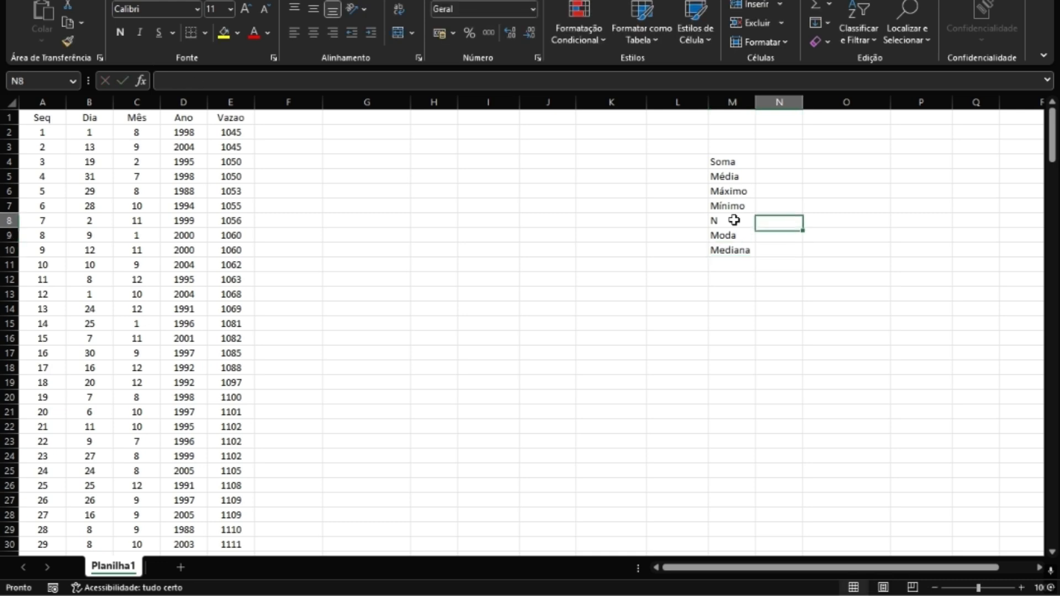
pyautogui.press('Up')
pyautogui.press('Up')
pyautogui.press('Down')
pyautogui.press('Down')
pyautogui.press('Down')
pyautogui.press('Down')
pyautogui.press('Down')
pyautogui.press('Down')
pyautogui.press('Down')
pyautogui.press('Up')
pyautogui.press('Up')
pyautogui.press('Up')
pyautogui.press('Up')
pyautogui.press('Up')
pyautogui.press('Up')
pyautogui.press('Up')
pyautogui.press('Up')
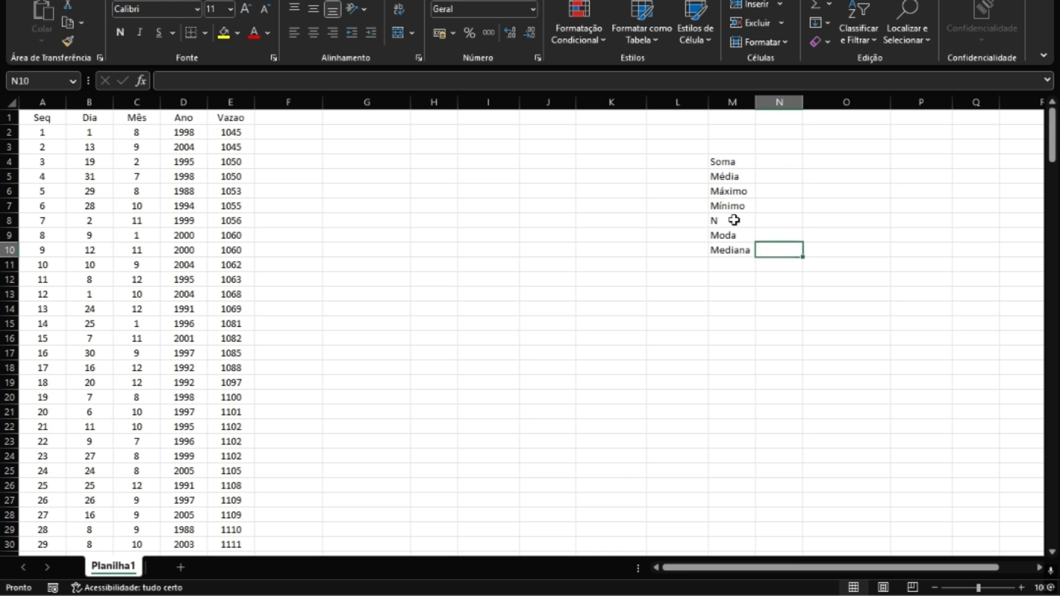
pyautogui.press('Down')
pyautogui.press('Down')
pyautogui.press('Down')
pyautogui.press('Down')
pyautogui.press('Down')
pyautogui.press('Down')
pyautogui.press('Down')
pyautogui.press('Up')
pyautogui.press('Up')
pyautogui.press('Up')
pyautogui.press('Up')
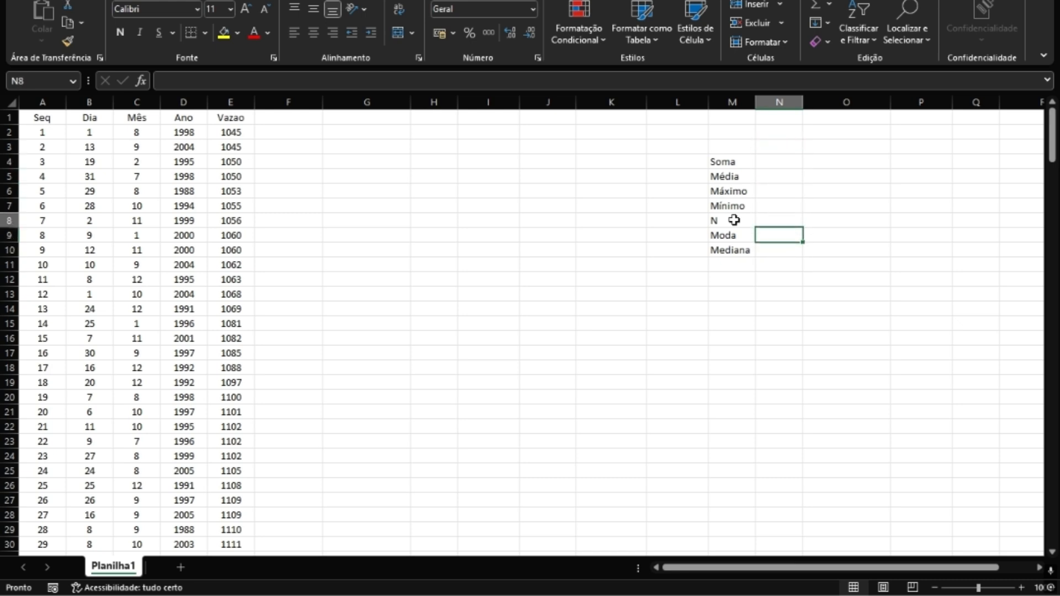
pyautogui.press('Up')
pyautogui.press('Up')
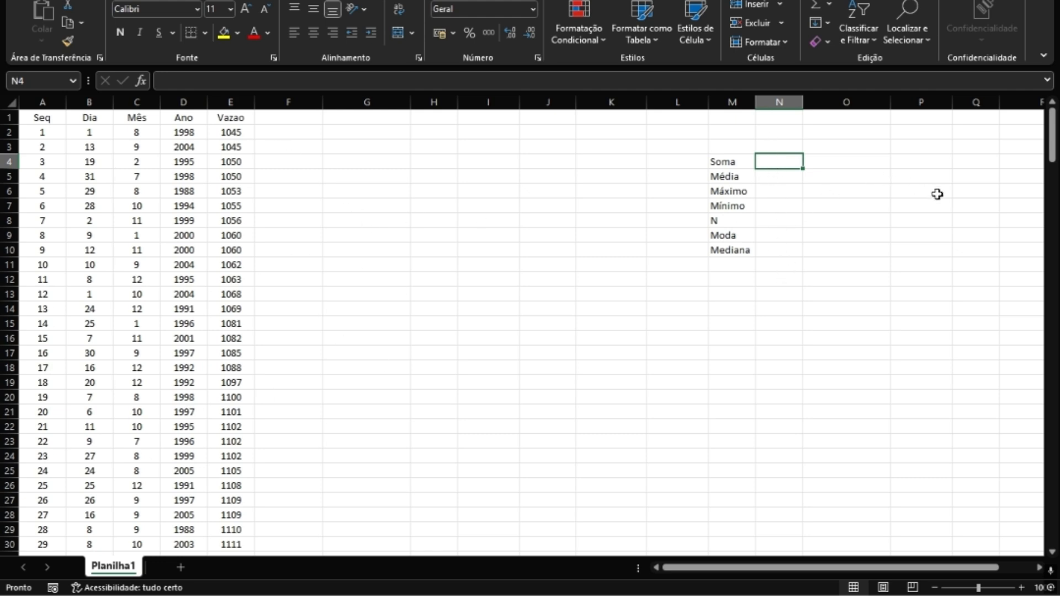
# Enlarge the sheet view around the statistics labels in column M and the empty cells beside them
pyautogui.scroll(2, 938, 194)
pyautogui.moveTo(840, 568); pyautogui.dragTo(893, 569)
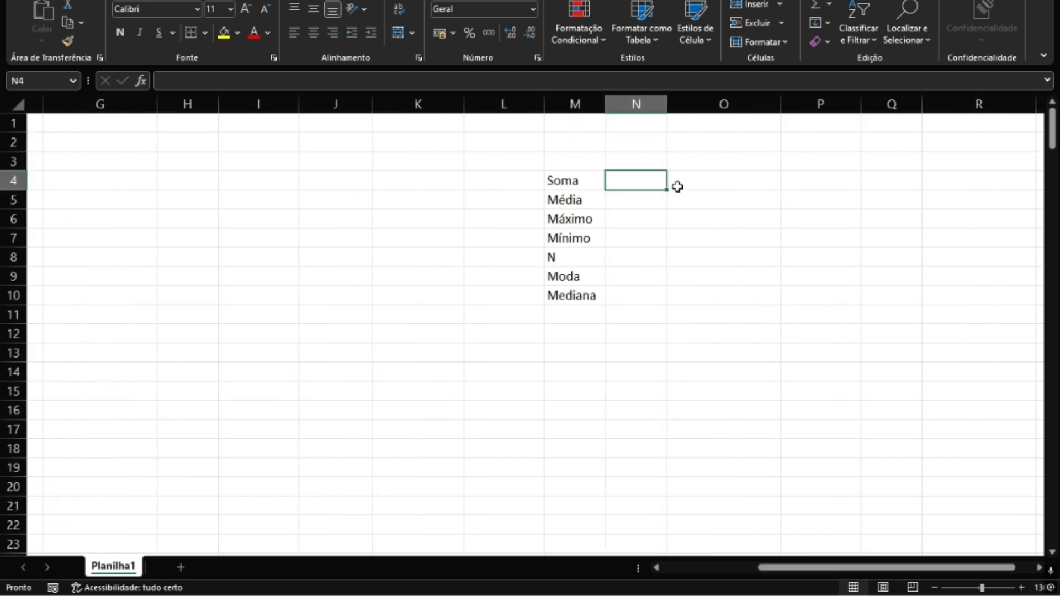
pyautogui.scroll(3, 677, 182)
pyautogui.moveTo(837, 569); pyautogui.dragTo(854, 569)
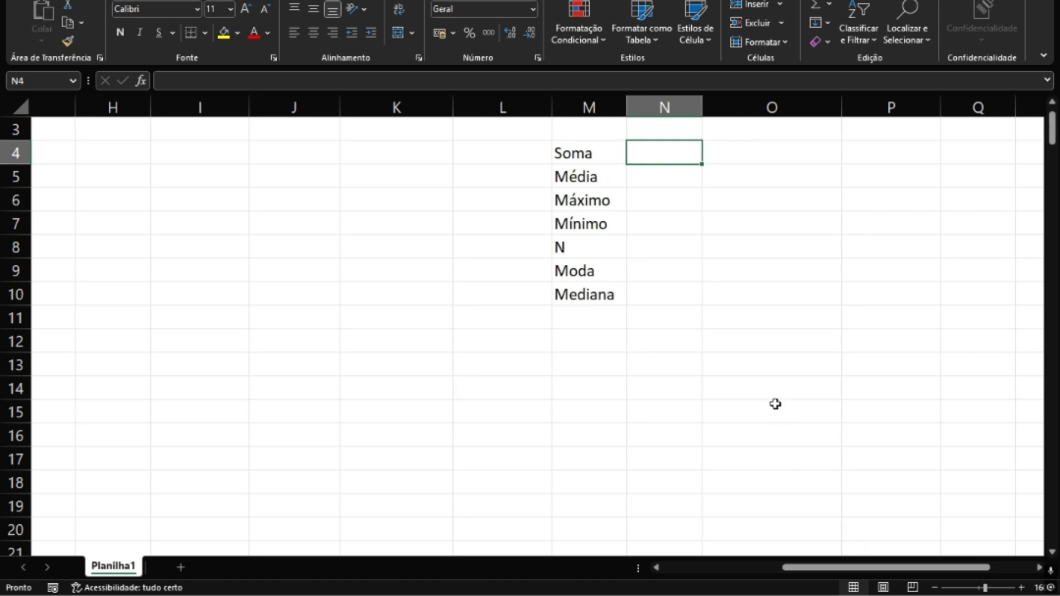
pyautogui.scroll(1, 771, 309)
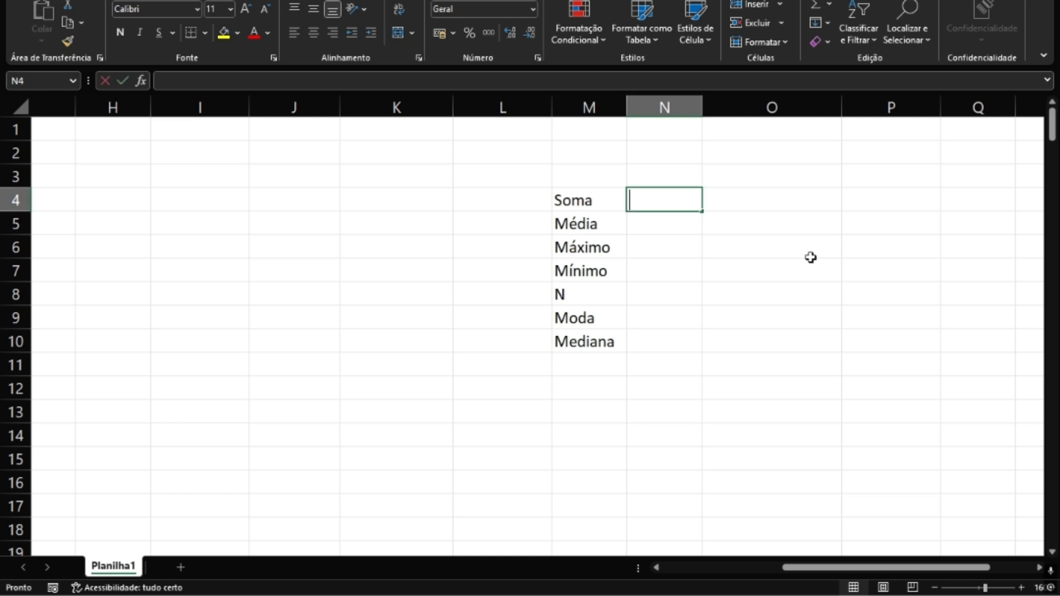
pyautogui.write('=')
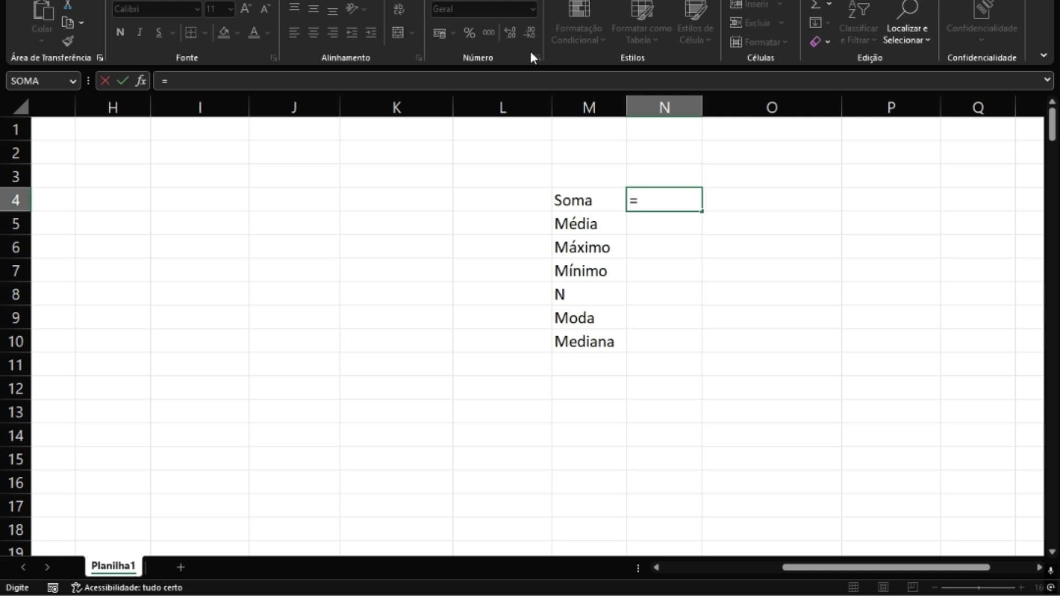
pyautogui.press('BackSpace')
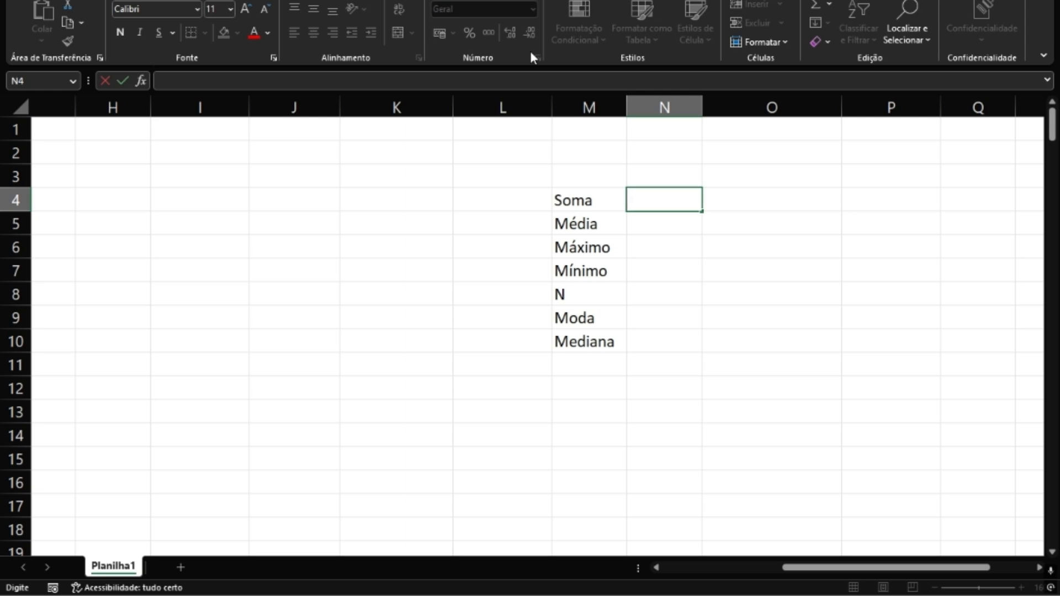
pyautogui.click(690, 232)
pyautogui.click(666, 200)
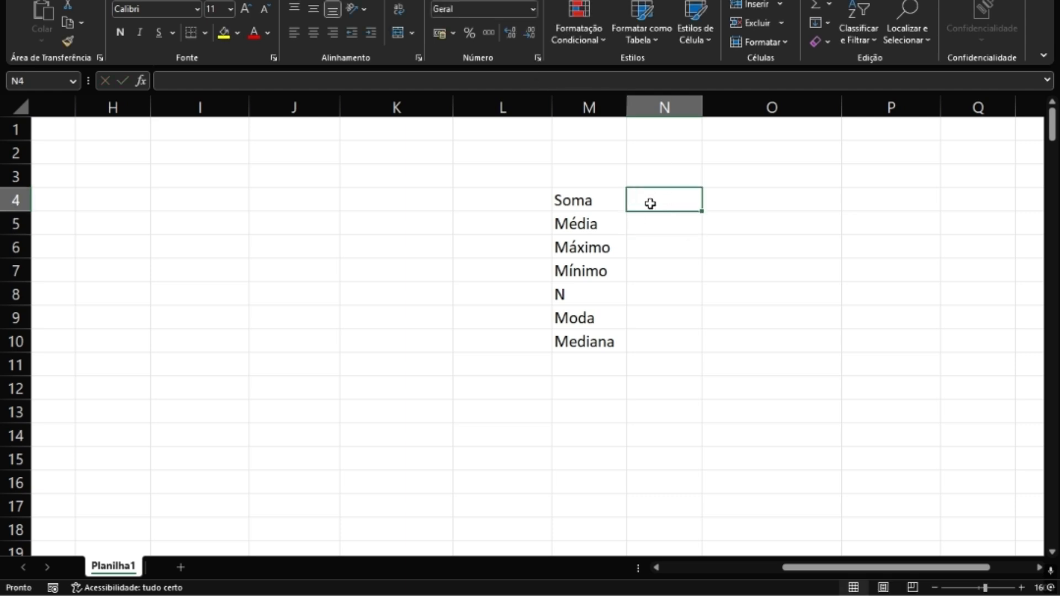
pyautogui.write('=')
pyautogui.press('BackSpace')
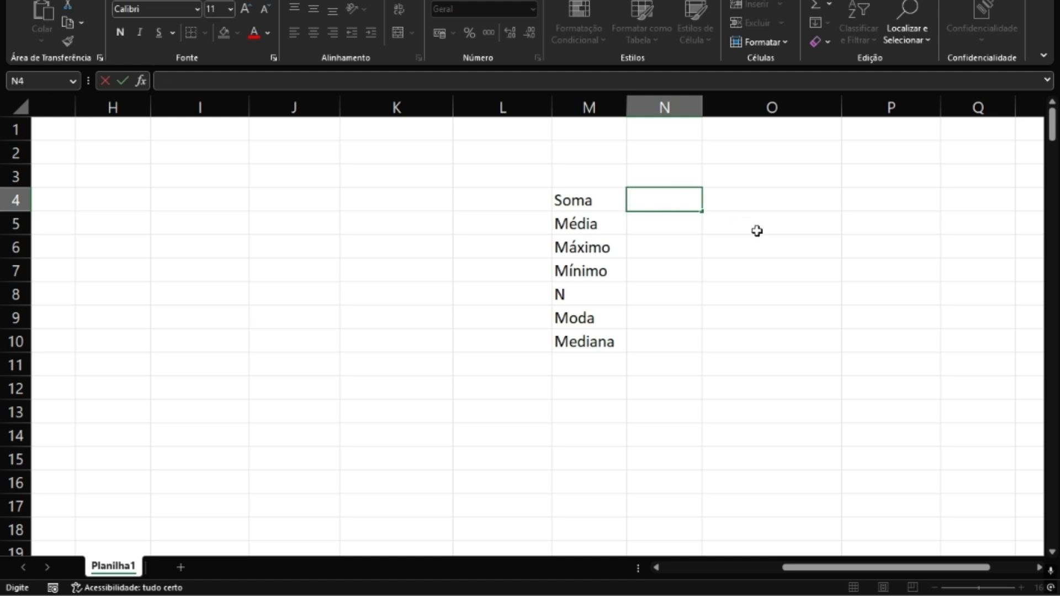
pyautogui.click(754, 227)
pyautogui.click(659, 208)
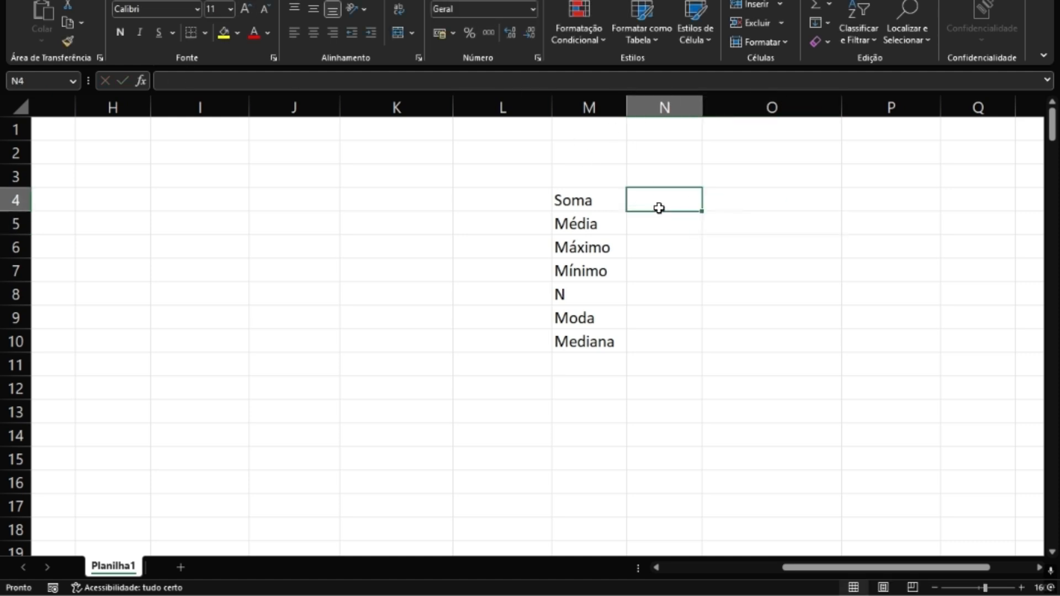
pyautogui.write('=')
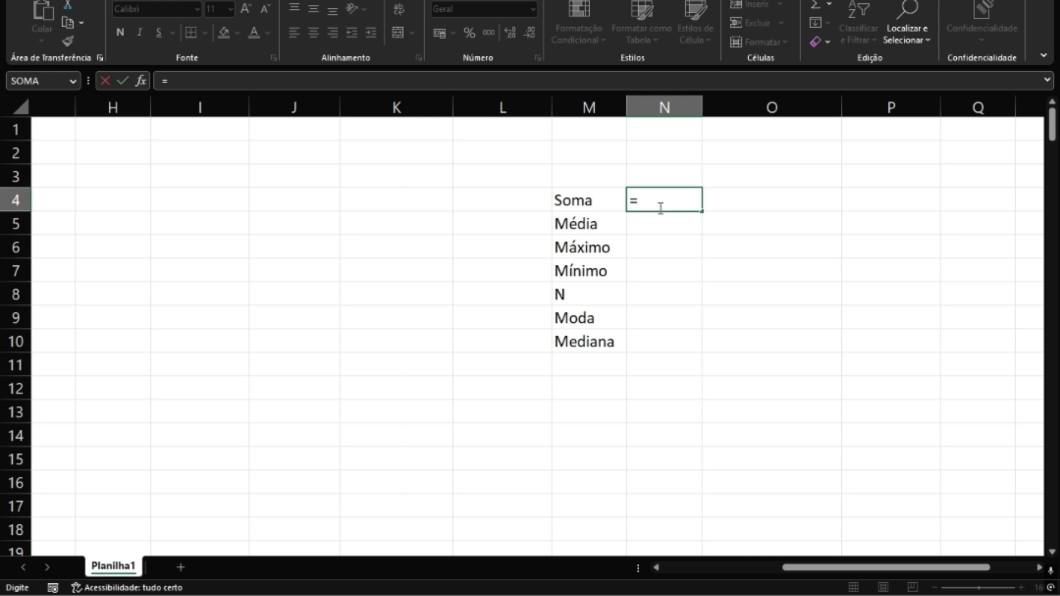
pyautogui.write('soma')
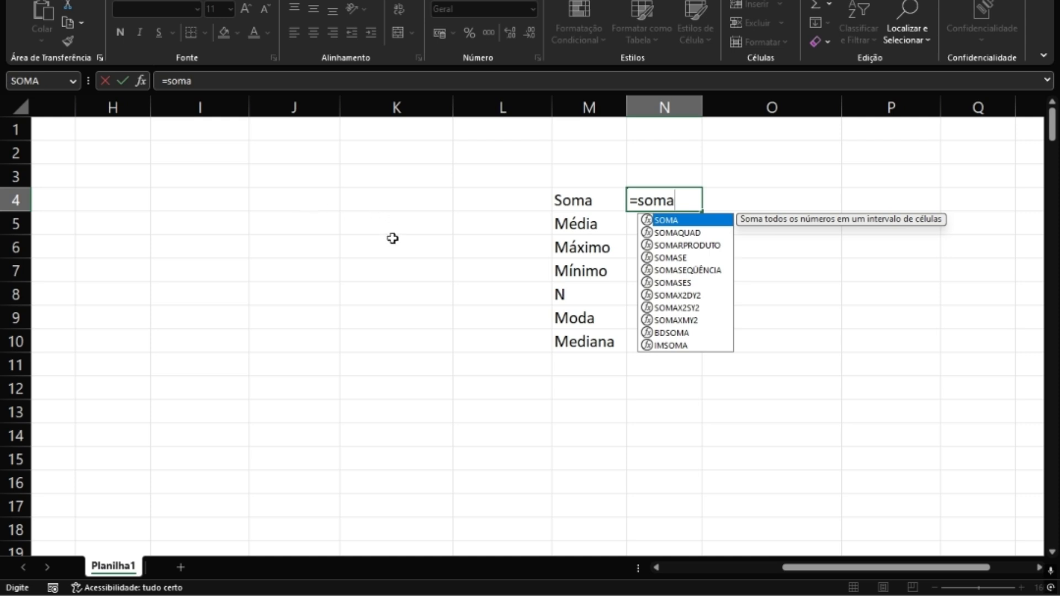
pyautogui.press('BackSpace')
pyautogui.press('BackSpace')
pyautogui.press('BackSpace')
pyautogui.press('BackSpace')
pyautogui.press('BackSpace')
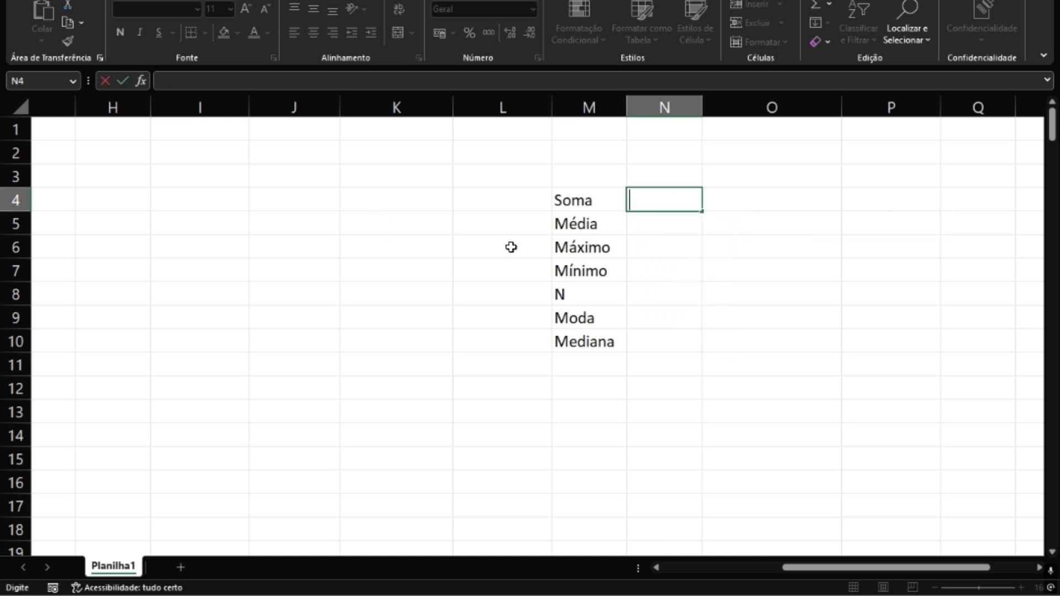
pyautogui.click(712, 319)
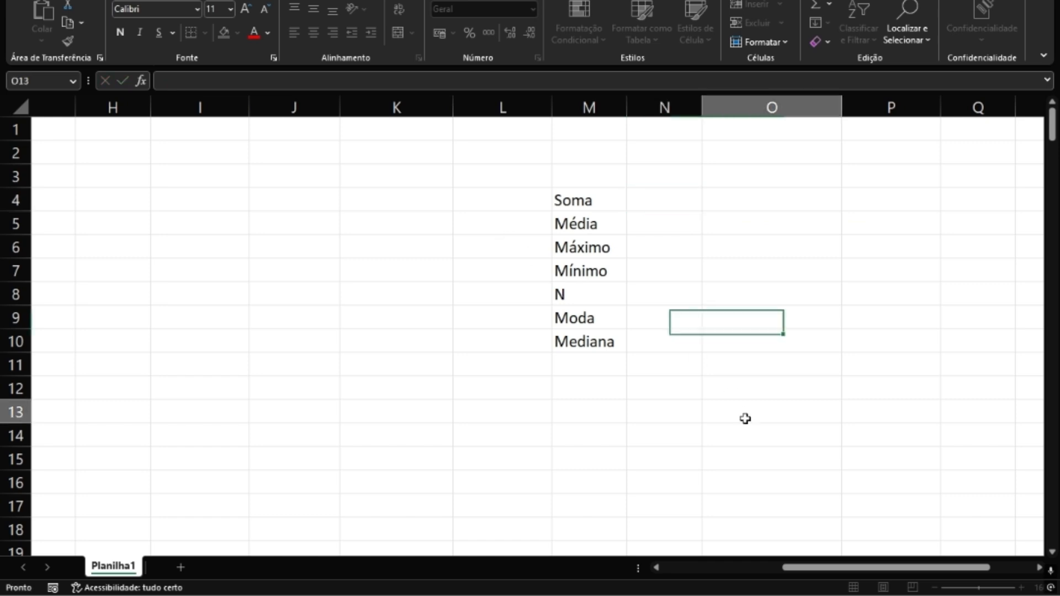
pyautogui.click(746, 419)
# Move the list of statistics labels from M4:M10 to G3:G9, closer to the flow data
pyautogui.scroll(-5, 449, 221)
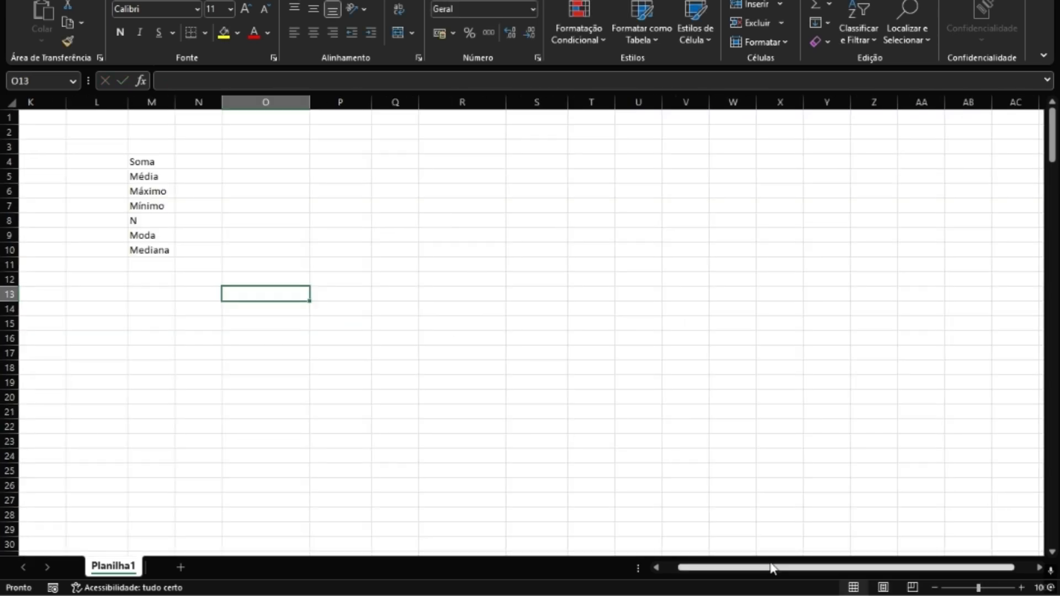
pyautogui.hscroll(-5, 514, 313)
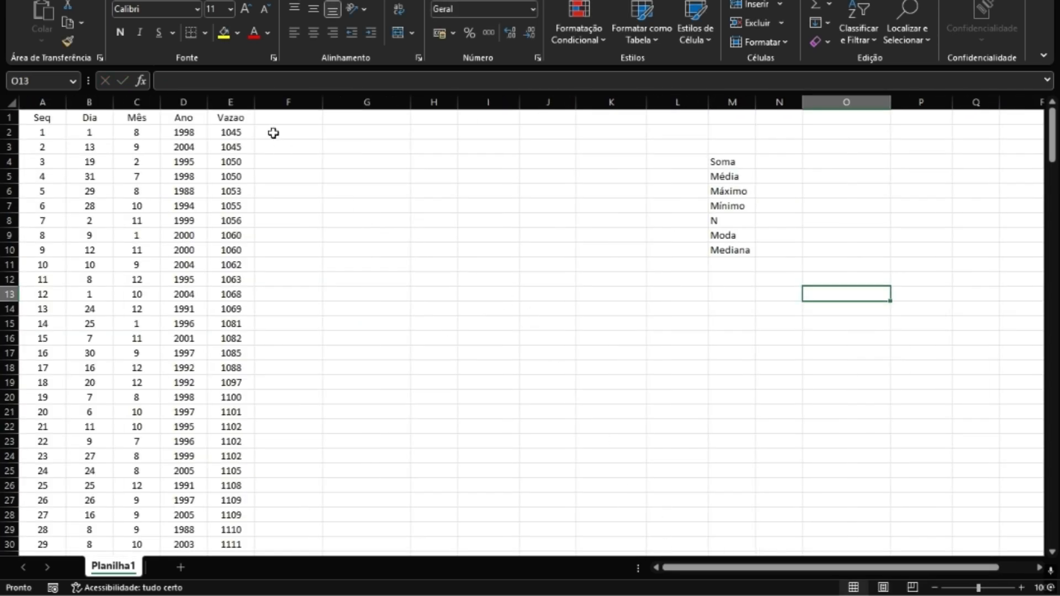
pyautogui.scroll(1, 307, 141)
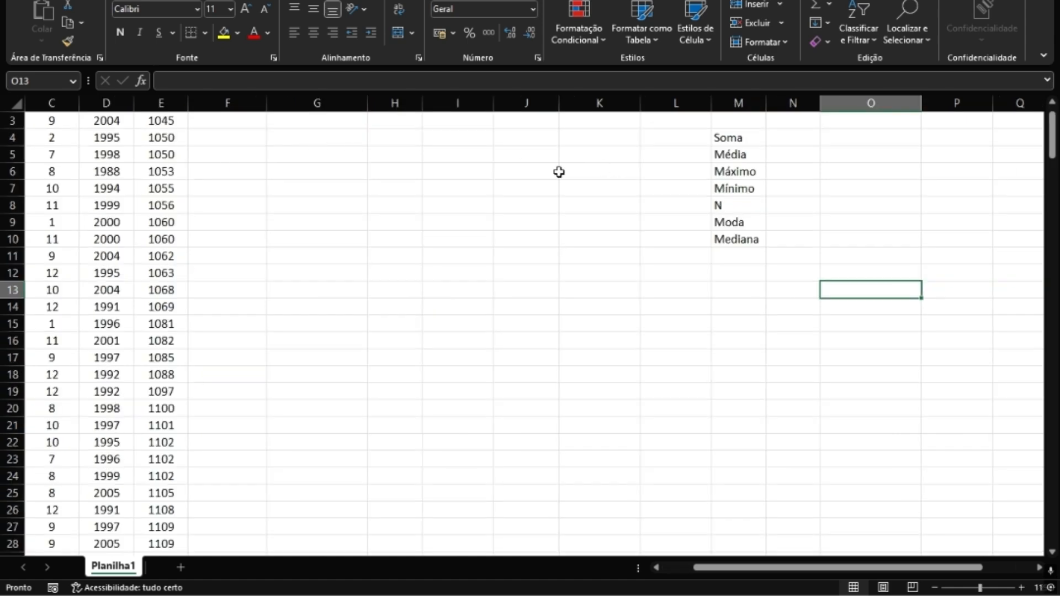
pyautogui.scroll(1, 298, 163)
pyautogui.click(792, 174)
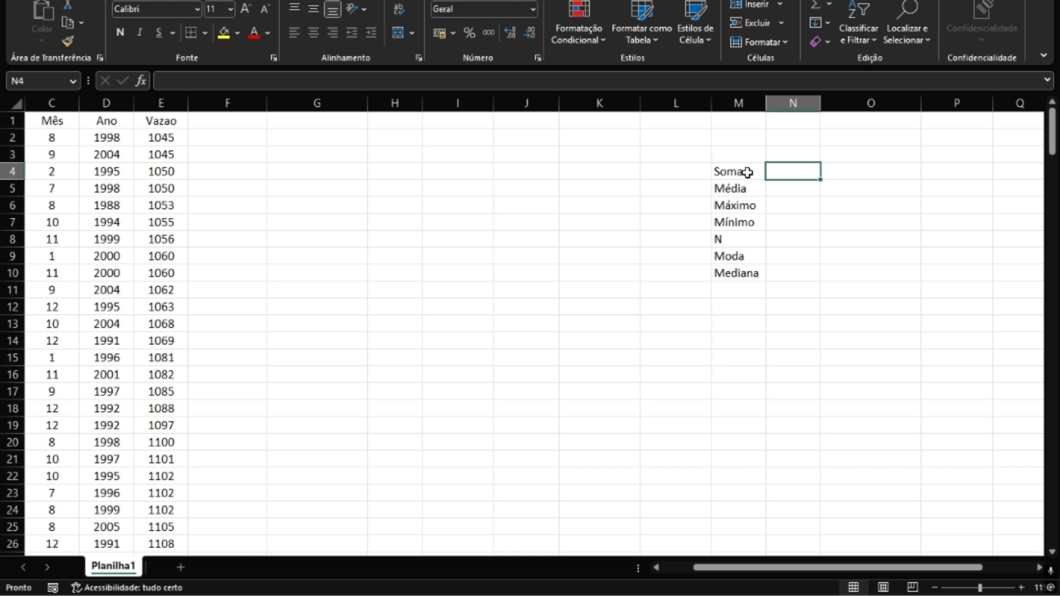
pyautogui.moveTo(746, 173); pyautogui.dragTo(324, 258)
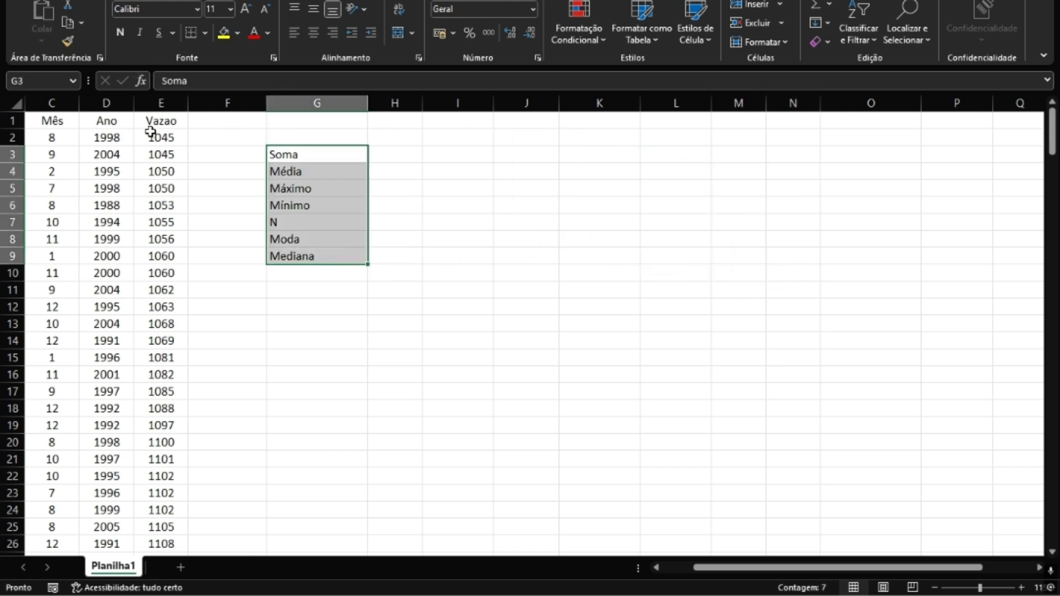
pyautogui.click(251, 326)
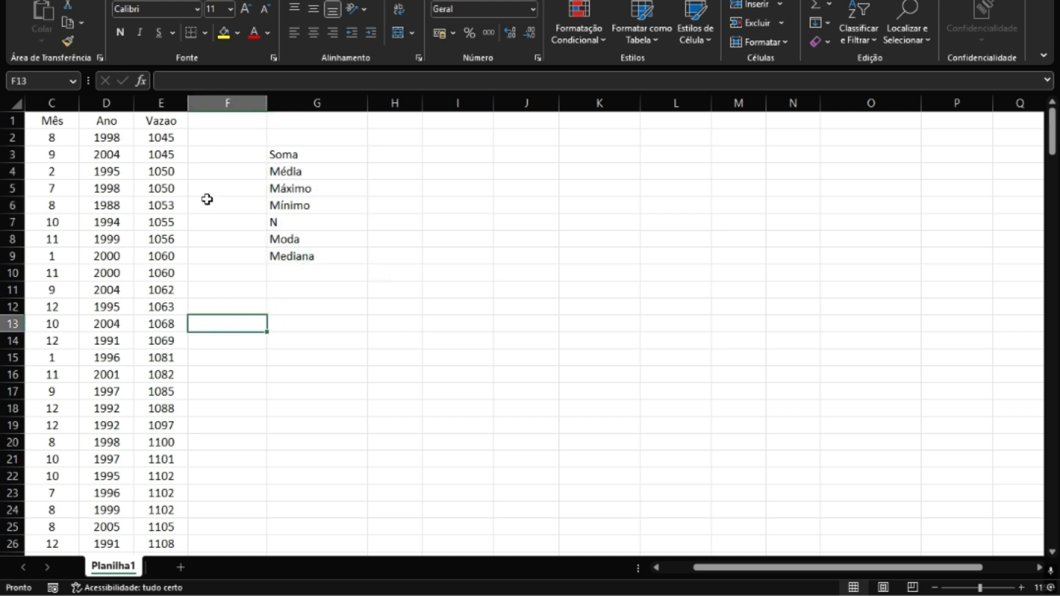
# Try a SOMA formula in H3 with the flow values E2:E243 as its range
pyautogui.scroll(5, 197, 175)
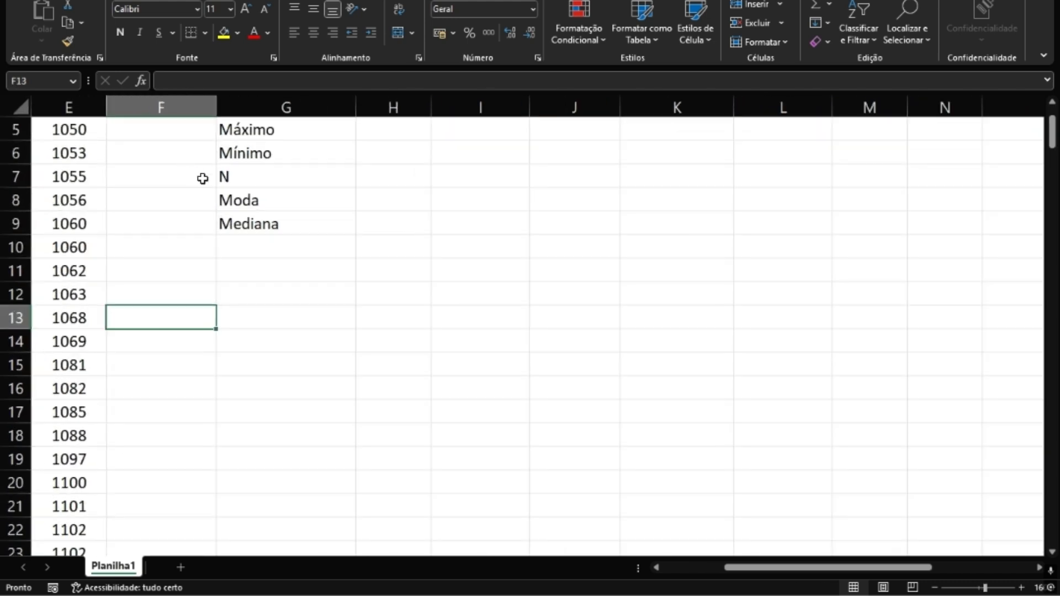
pyautogui.scroll(2, 188, 174)
pyautogui.moveTo(757, 567); pyautogui.dragTo(696, 567)
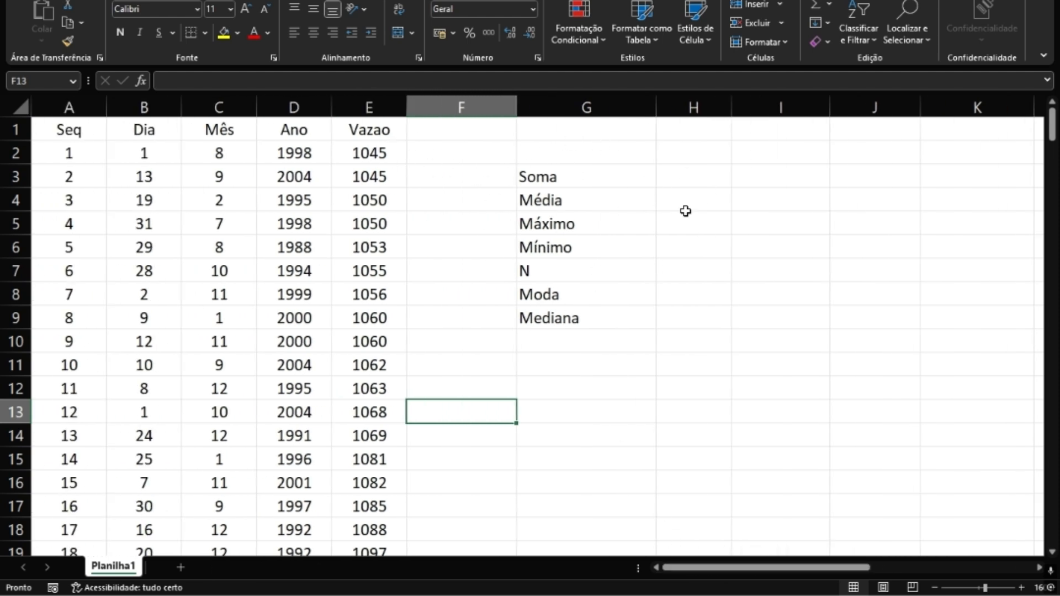
pyautogui.click(675, 175)
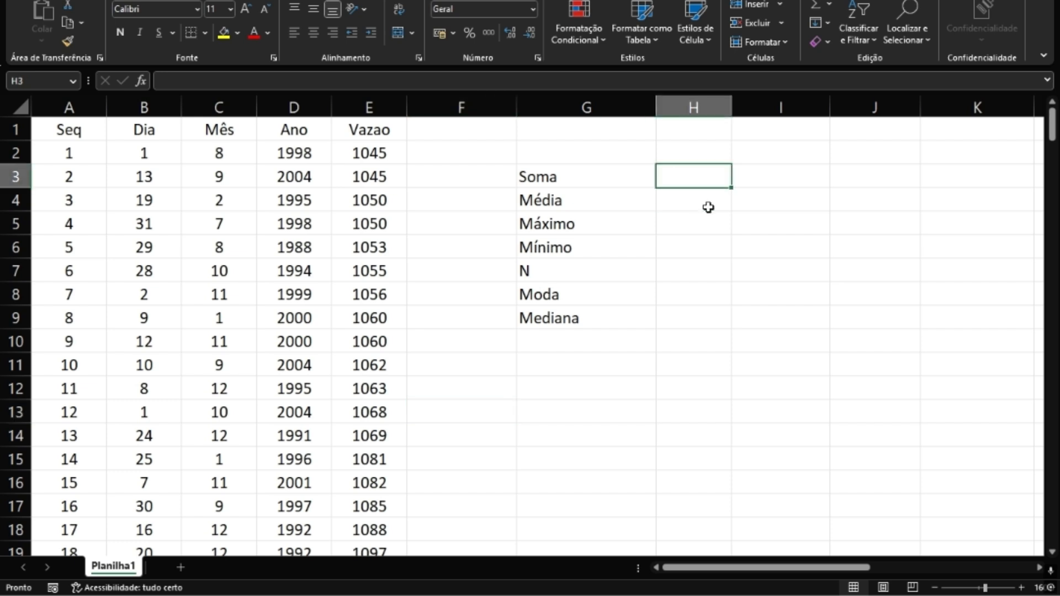
pyautogui.write('=')
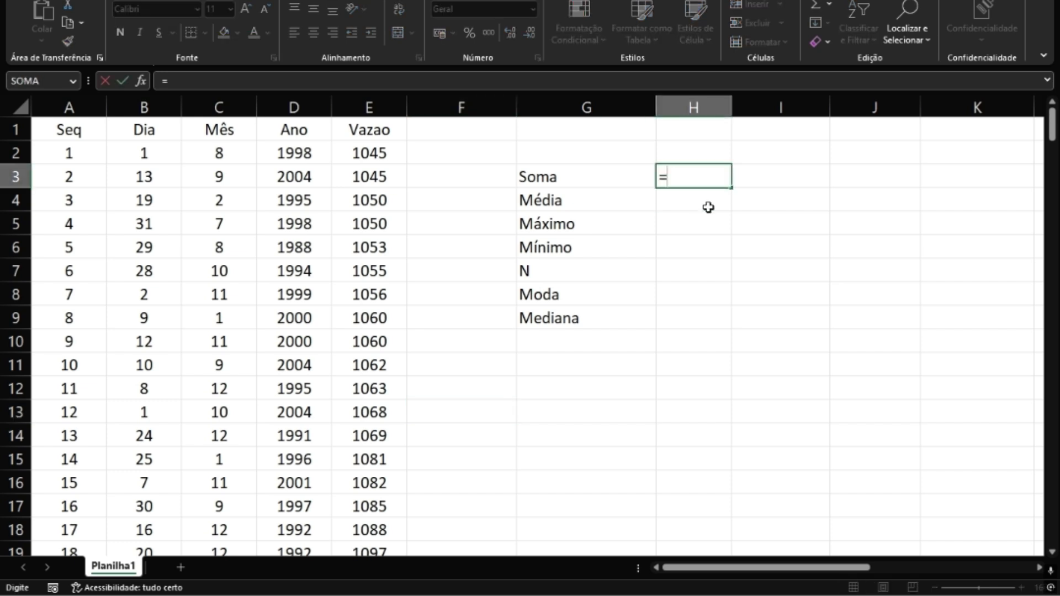
pyautogui.write('soma')
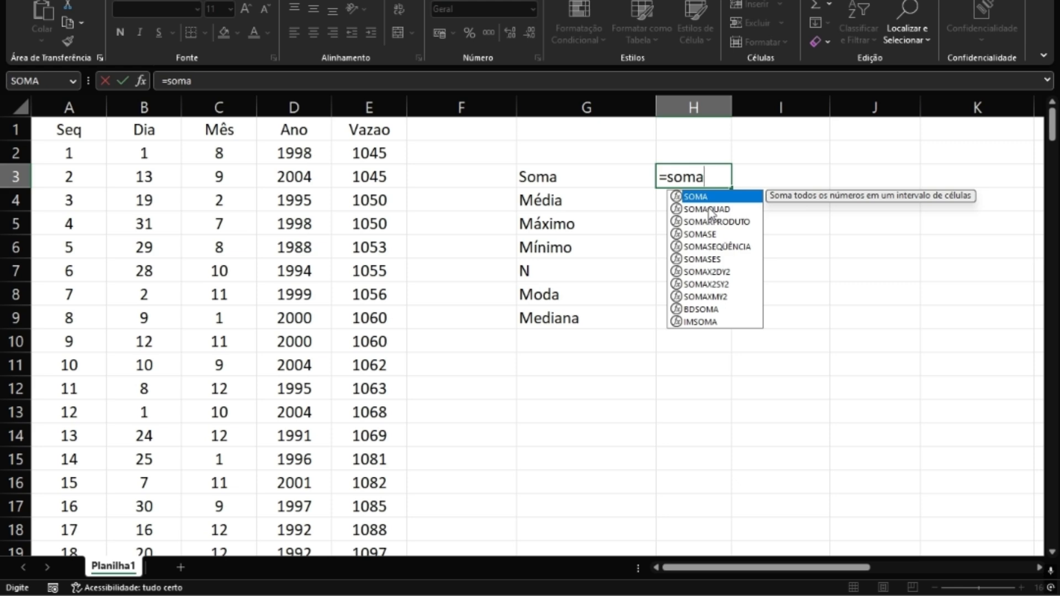
pyautogui.write('(')
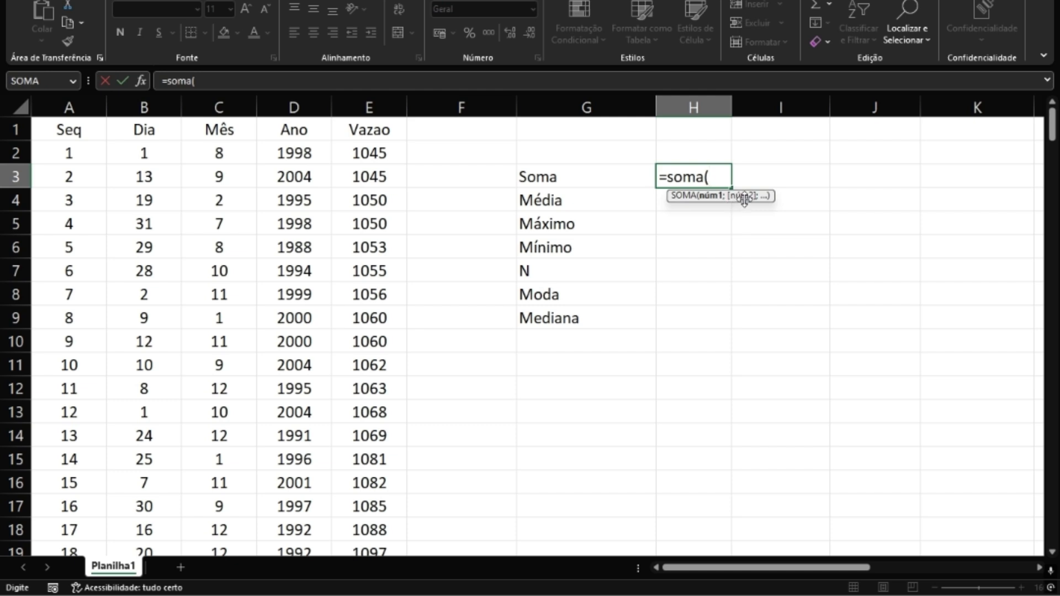
pyautogui.click(363, 150)
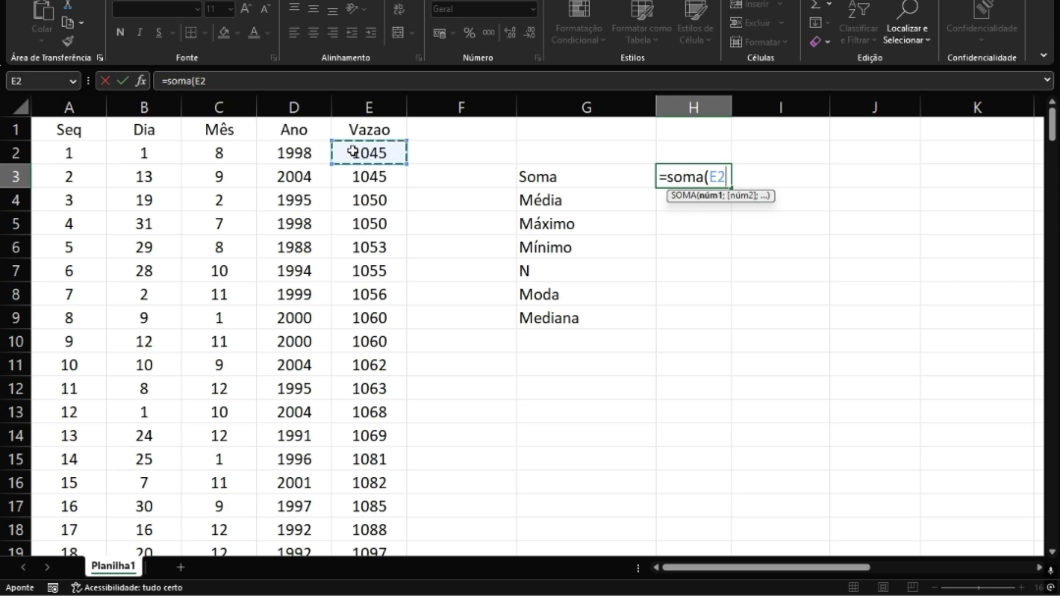
pyautogui.hotkey('ctrl', 'shift', 'Down')
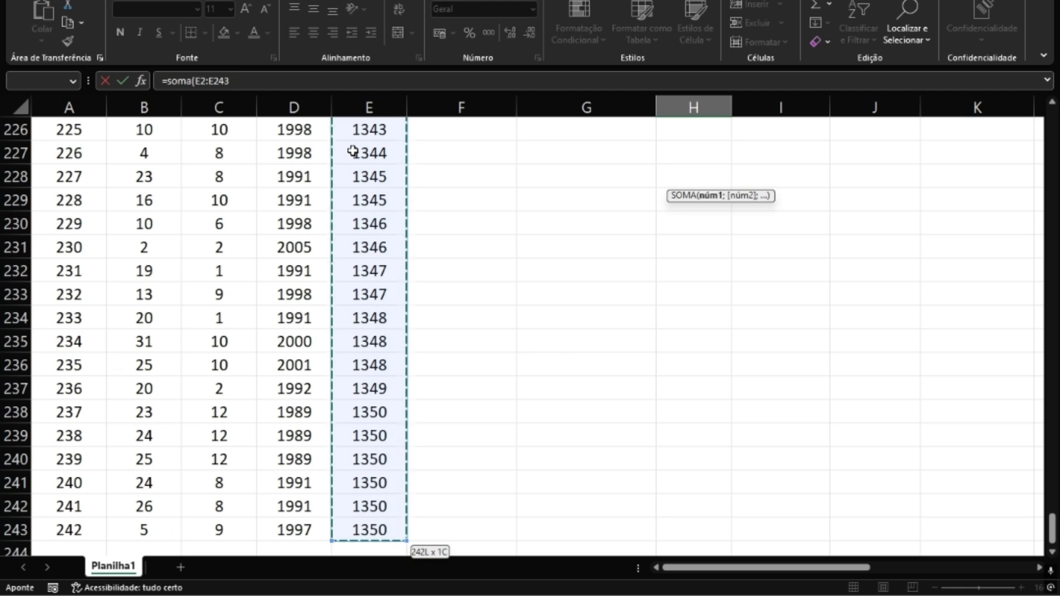
# Try the whole column E as the SOMA range and check how far it extends below the data
pyautogui.hotkey('ctrl', 'shift', 'Up')
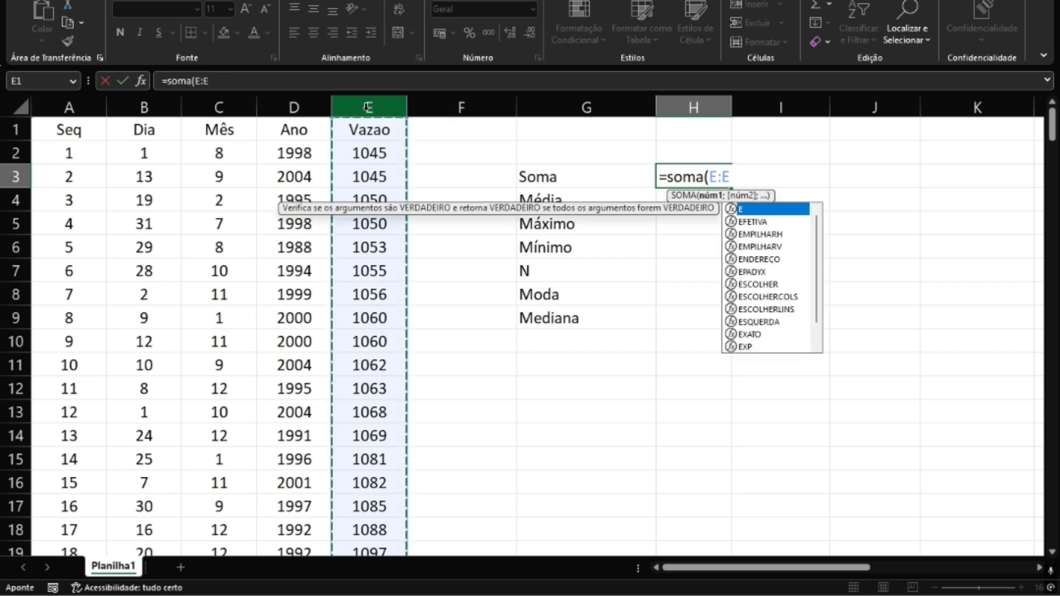
pyautogui.scroll(-20, 367, 127)
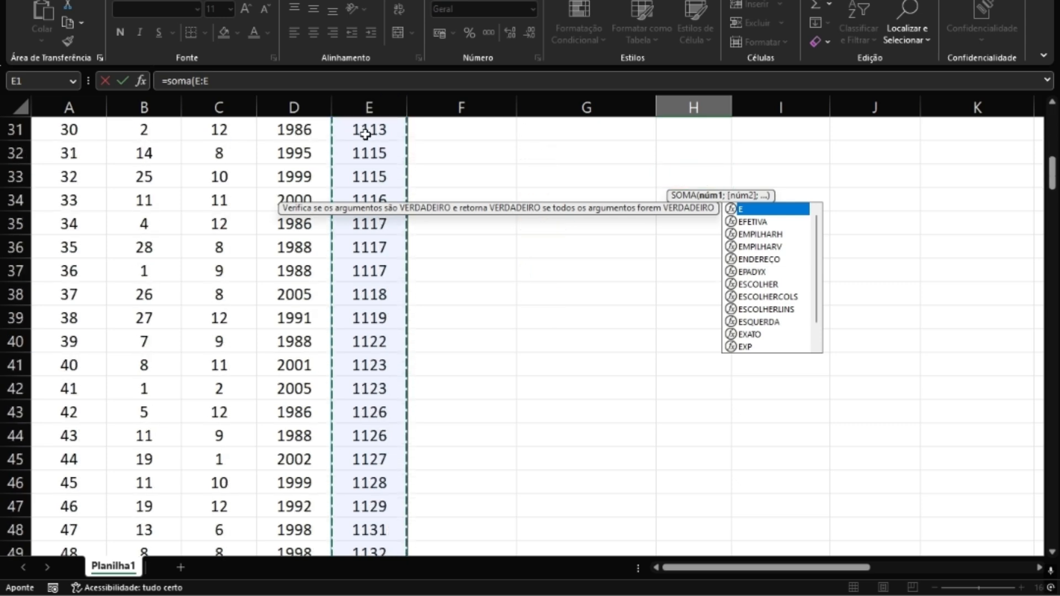
pyautogui.scroll(-20, 366, 134)
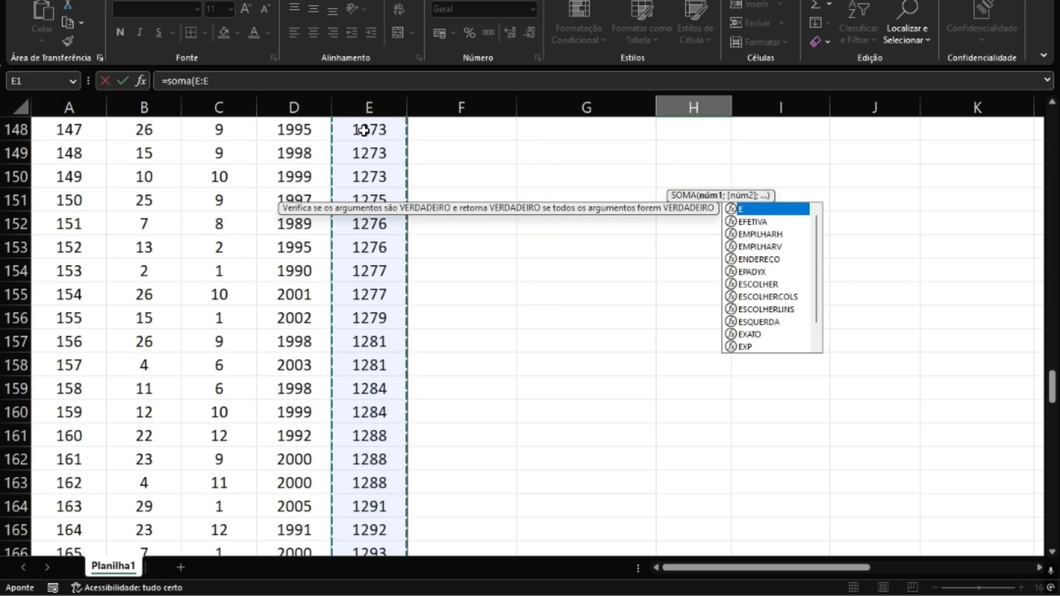
pyautogui.scroll(-20, 363, 130)
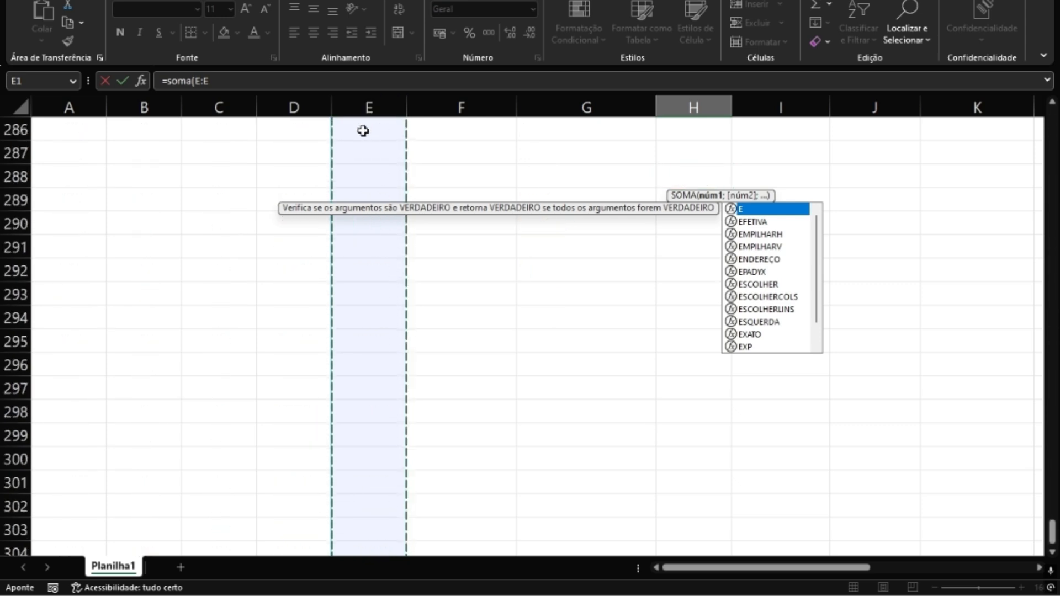
pyautogui.scroll(-18, 364, 131)
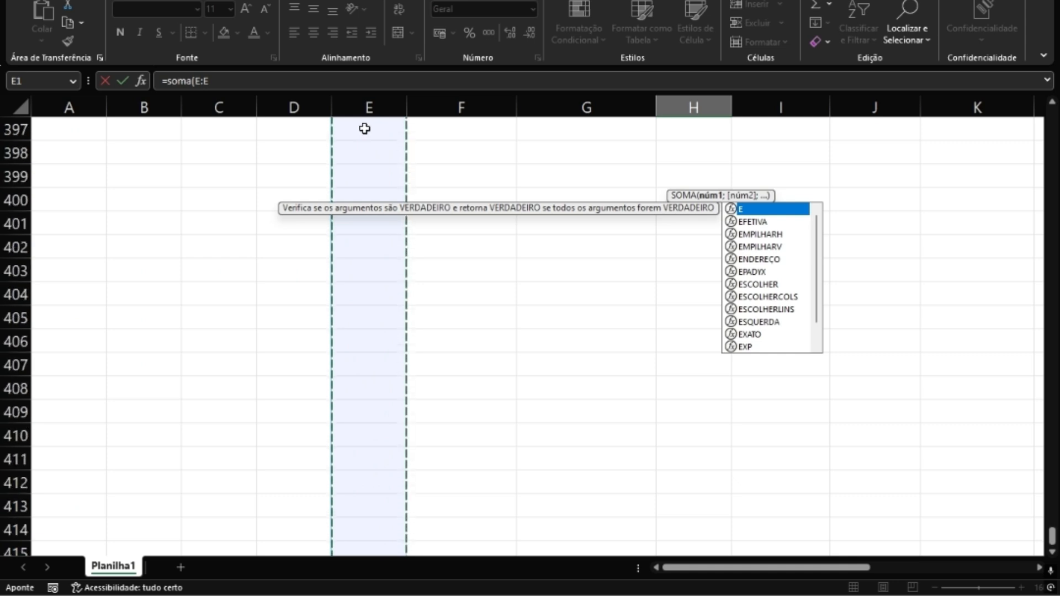
pyautogui.scroll(20, 433, 134)
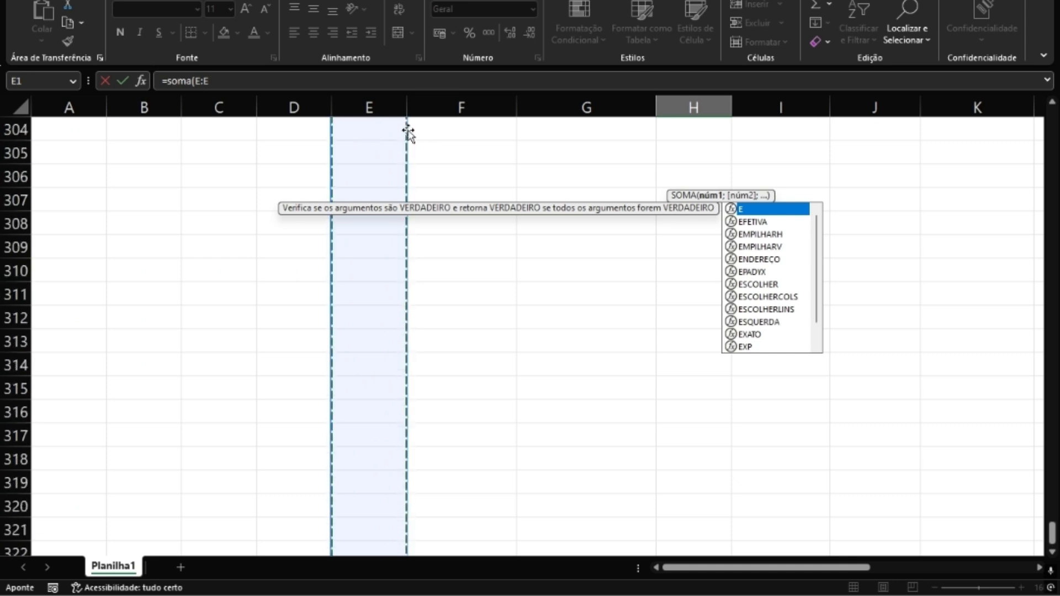
pyautogui.scroll(20, 408, 131)
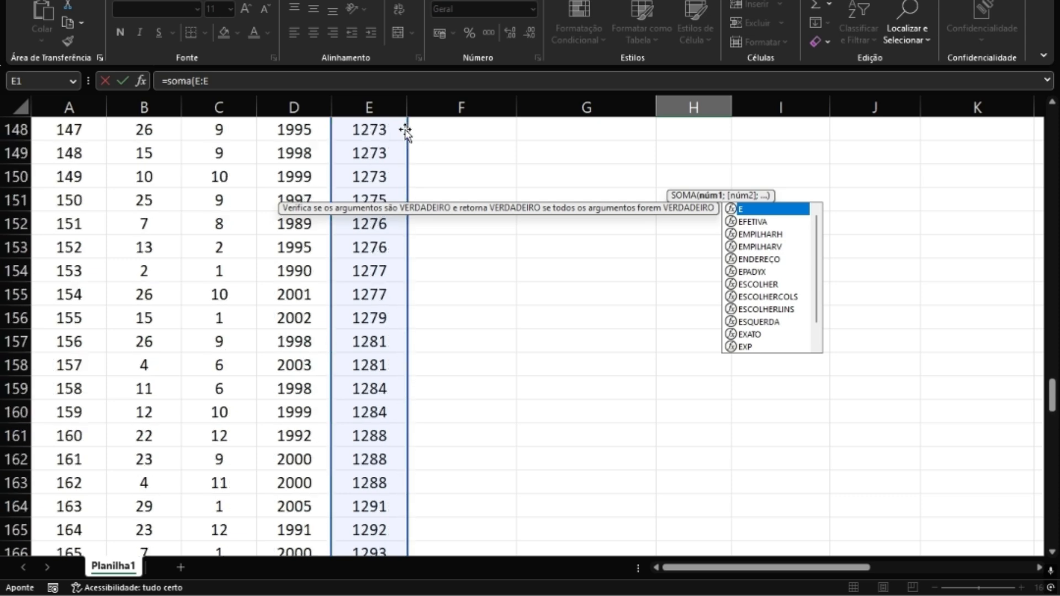
pyautogui.scroll(20, 406, 131)
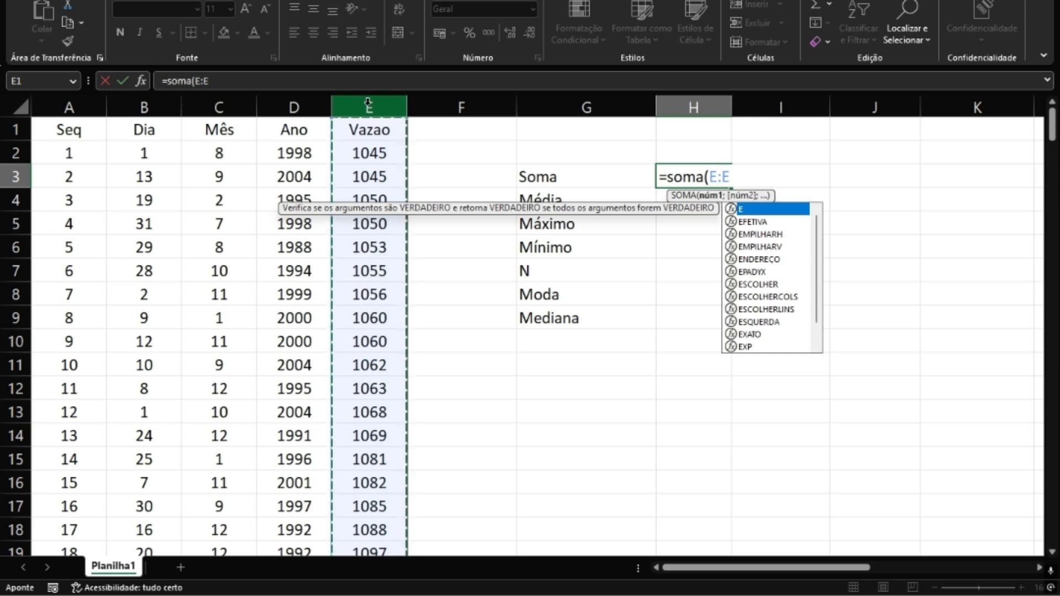
# Clear the formula in H3 and re-enter SOMA from scratch with the whole column E as its range
pyautogui.press('BackSpace')
pyautogui.press('BackSpace')
pyautogui.press('BackSpace')
pyautogui.press('BackSpace')
pyautogui.press('BackSpace')
pyautogui.press('BackSpace')
pyautogui.press('BackSpace')
pyautogui.press('BackSpace')
pyautogui.press('BackSpace')
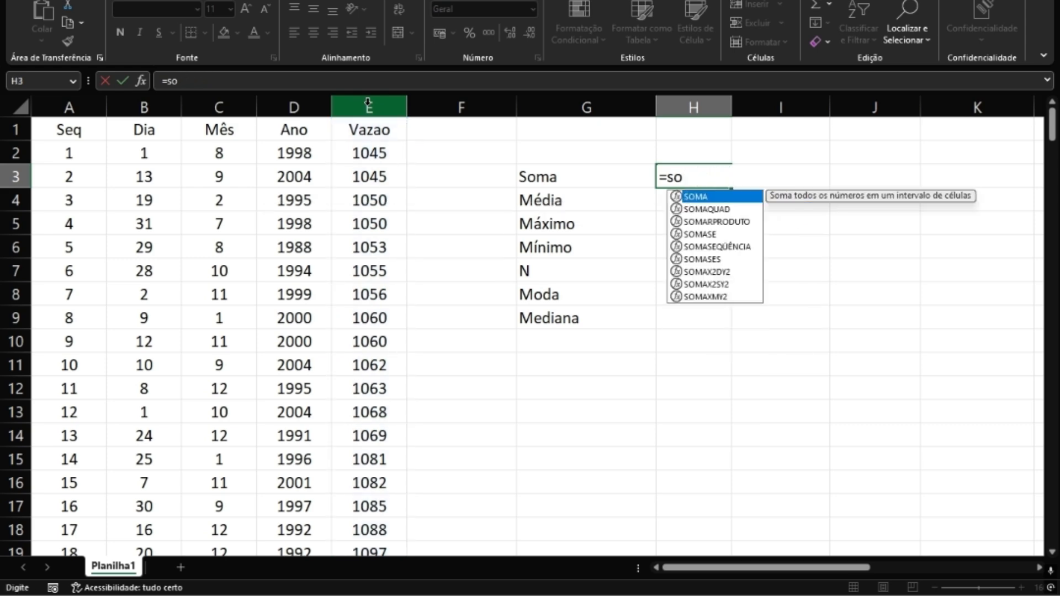
pyautogui.write('=')
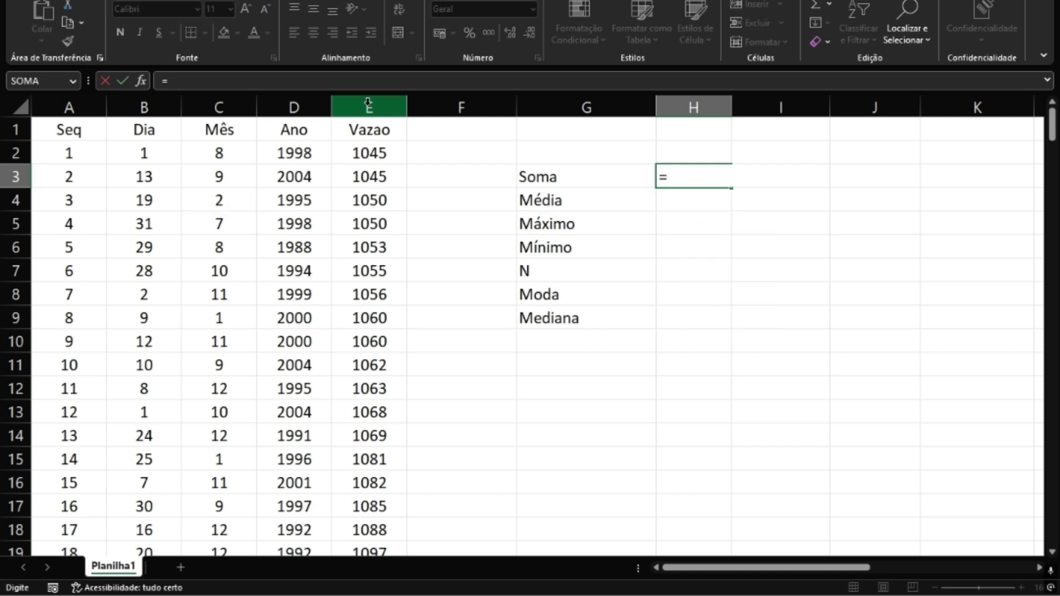
pyautogui.write('soma')
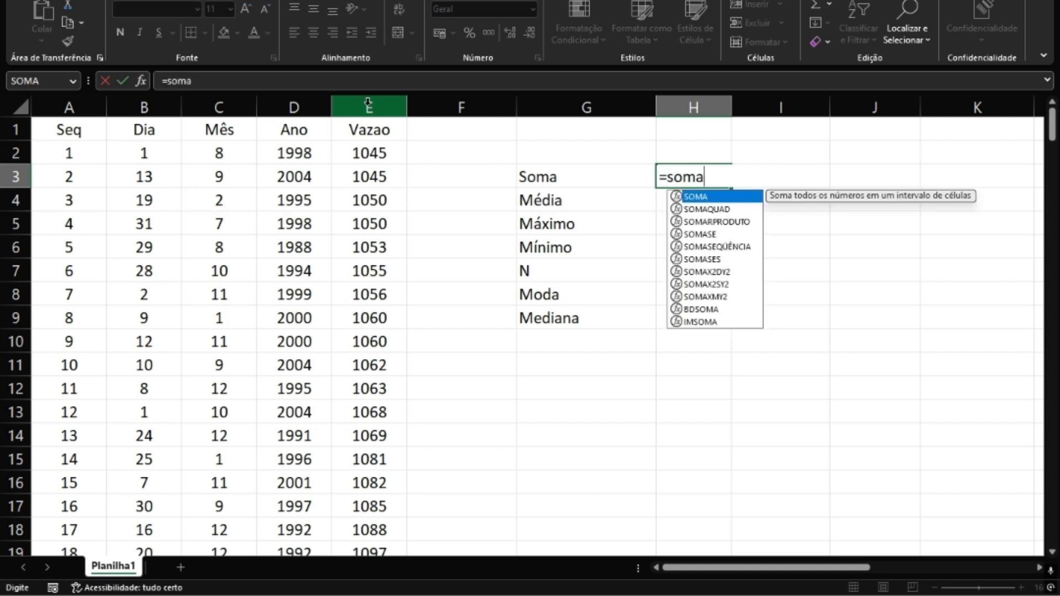
pyautogui.write('(')
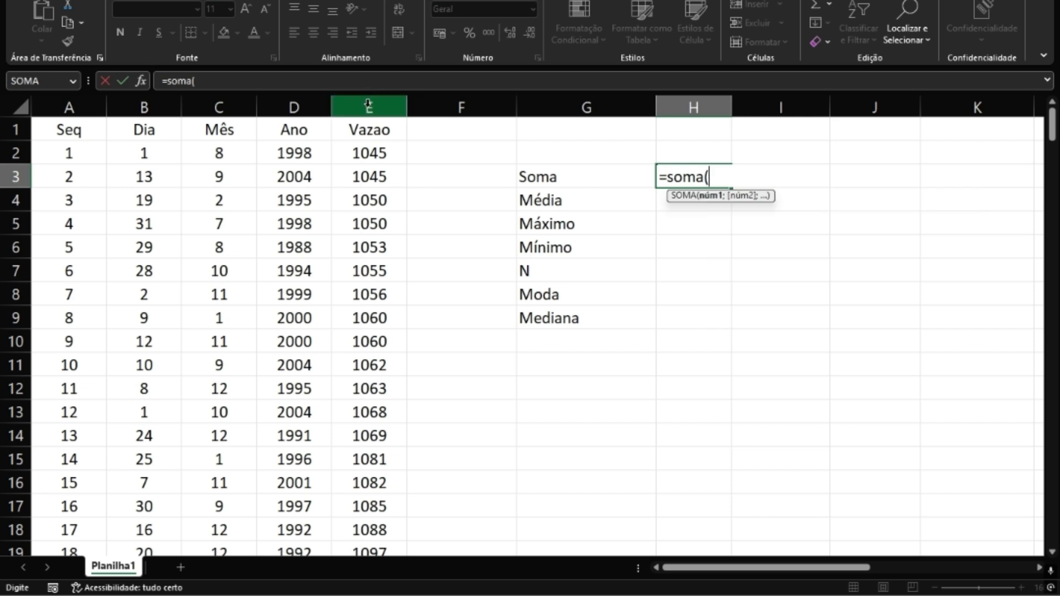
pyautogui.click(368, 105)
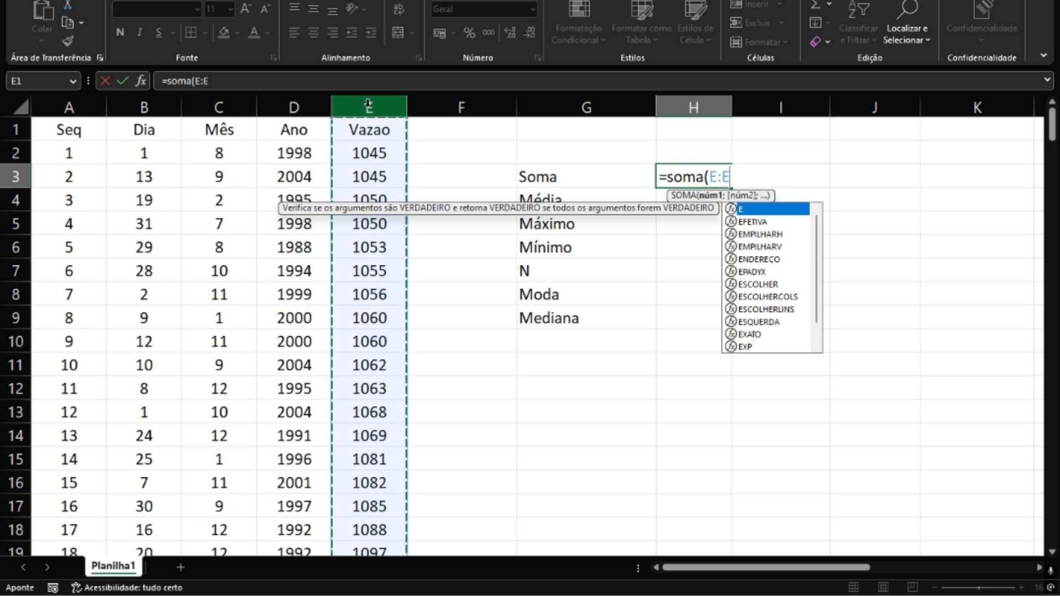
# Discard the unfinished SOMA formula in H3, leaving the cell empty
pyautogui.press('BackSpace')
pyautogui.press('BackSpace')
pyautogui.press('BackSpace')
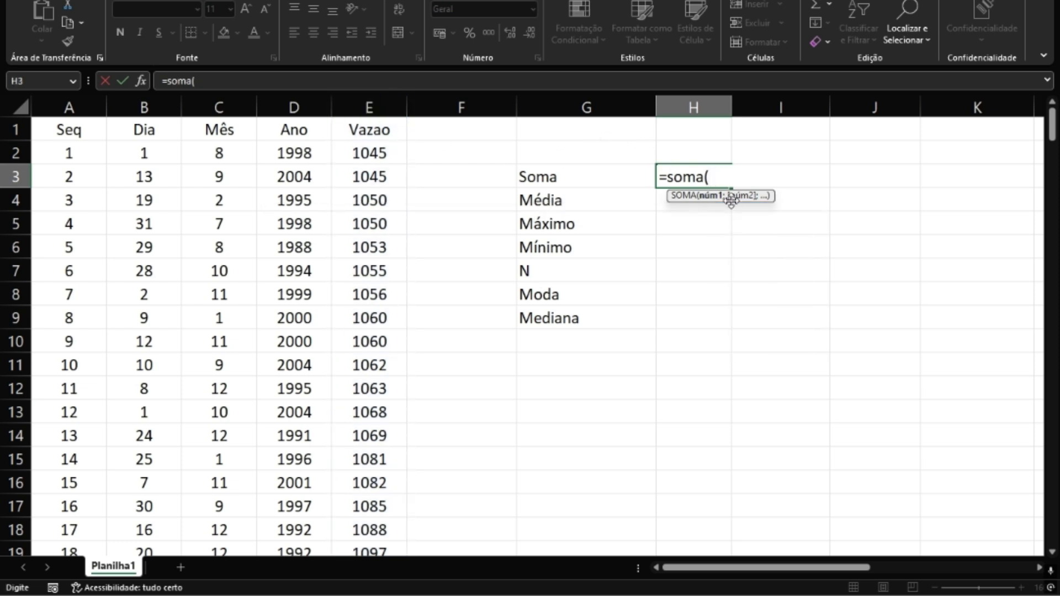
pyautogui.press('BackSpace')
pyautogui.press('BackSpace')
pyautogui.press('BackSpace')
pyautogui.press('BackSpace')
pyautogui.press('BackSpace')
pyautogui.press('BackSpace')
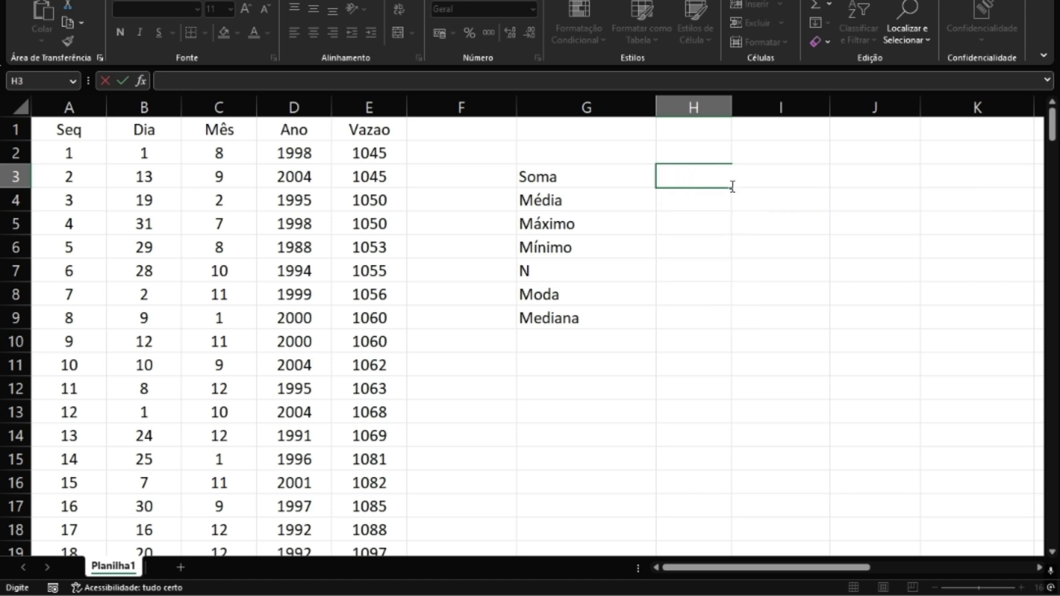
pyautogui.press('Down')
pyautogui.press('Down')
pyautogui.press('Down')
pyautogui.press('Down')
pyautogui.scroll(2, 720, 184)
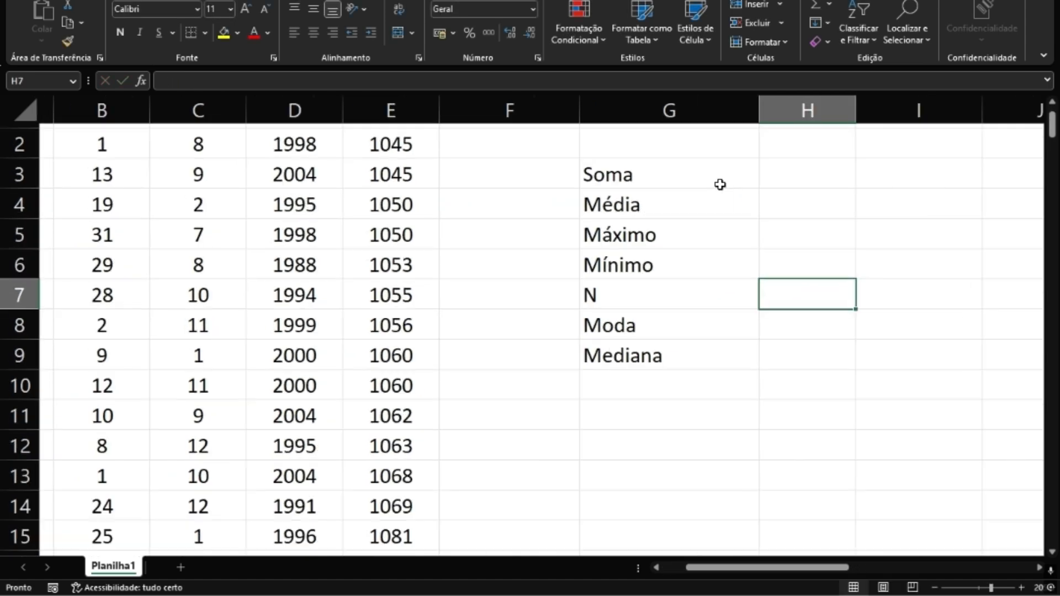
pyautogui.press('Up')
pyautogui.press('Up')
pyautogui.press('Up')
pyautogui.press('Right')
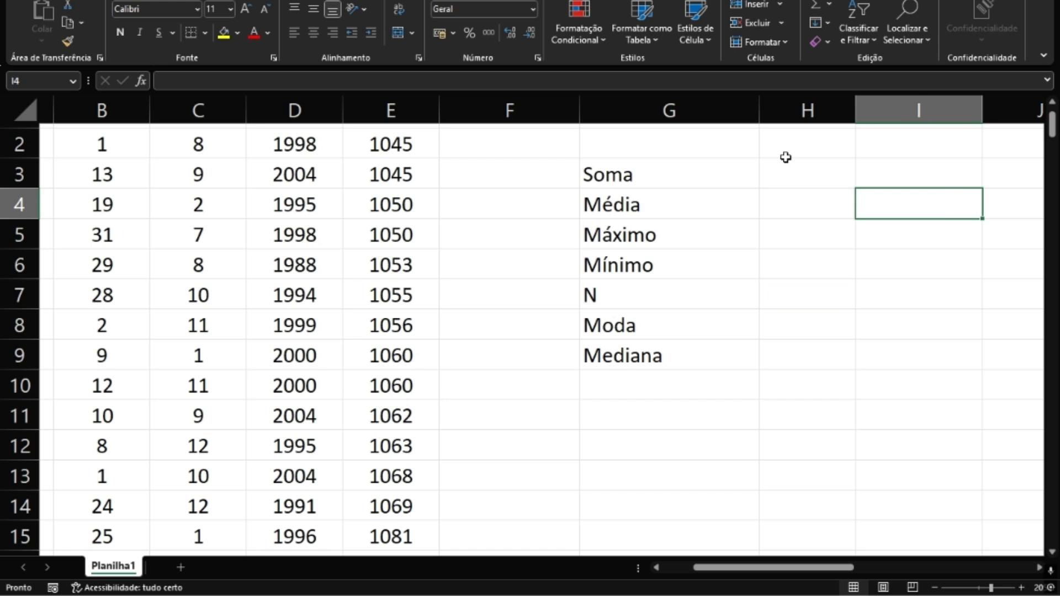
pyautogui.click(763, 179)
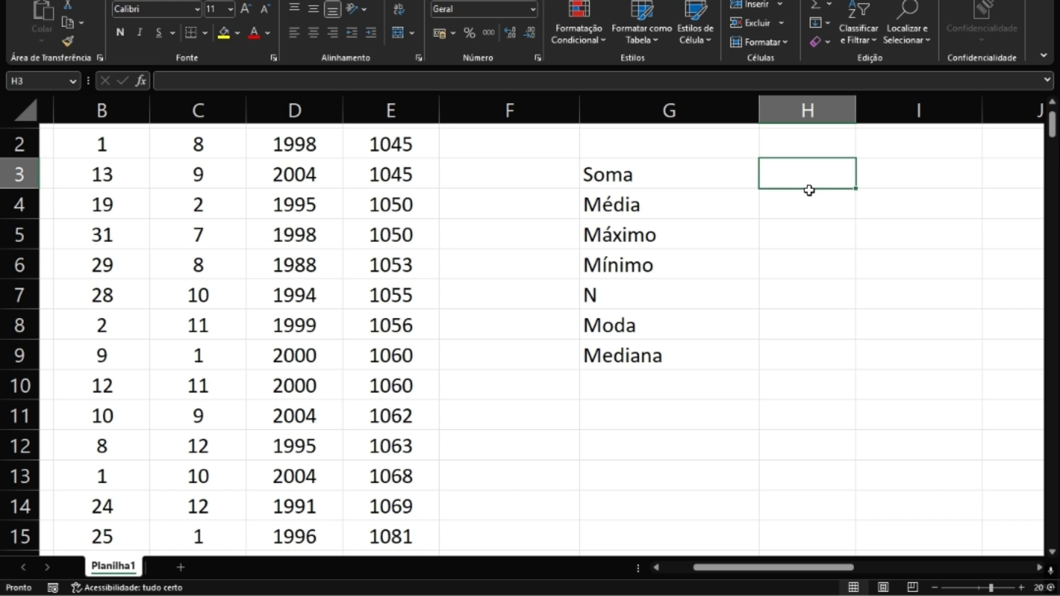
pyautogui.write('=')
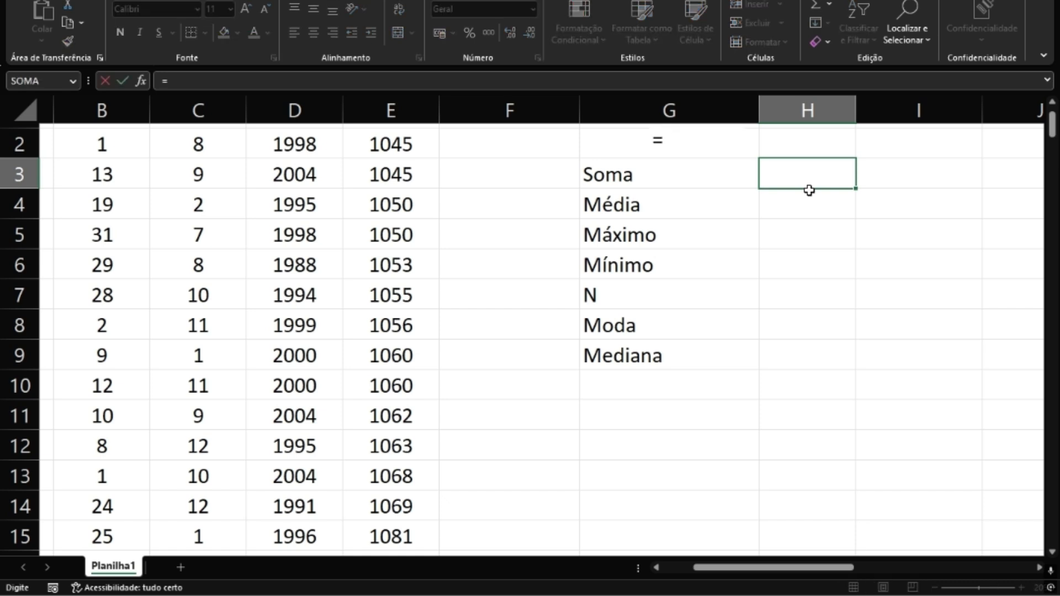
pyautogui.press('BackSpace')
pyautogui.click(750, 297)
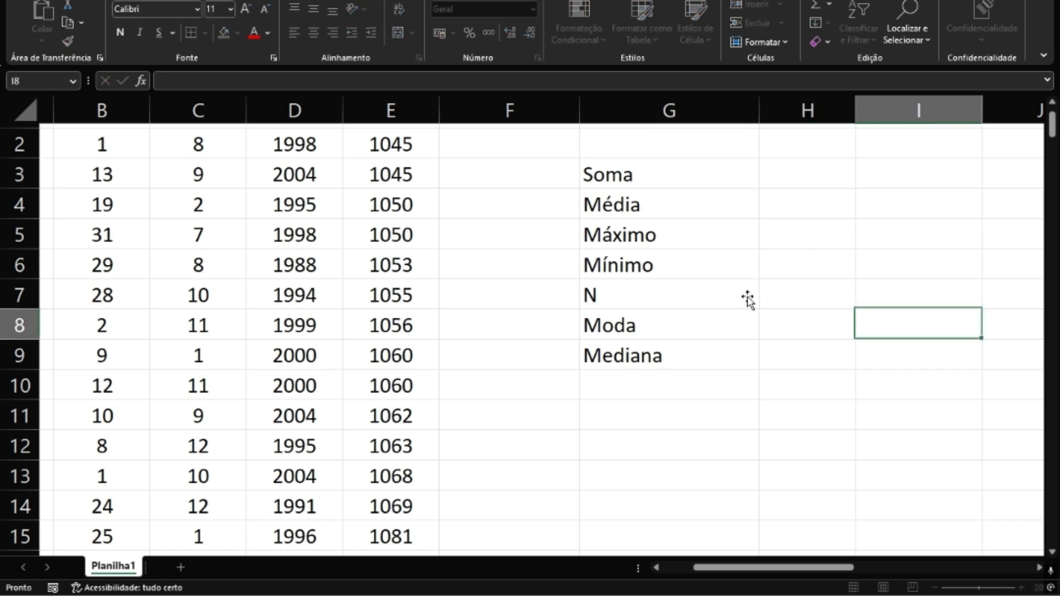
# Begin a SOMA formula in H3 beside the Soma label, leaving its argument open
pyautogui.keyDown('ctrl'); pyautogui.scroll(-2, 750, 299); pyautogui.keyUp('ctrl')
pyautogui.click(683, 164)
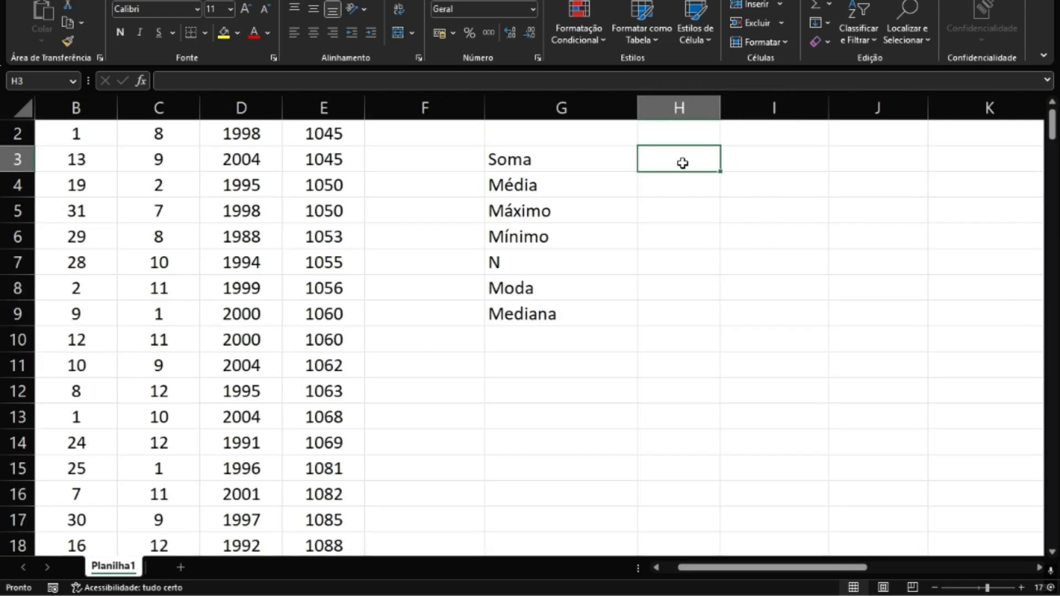
pyautogui.write('=soma')
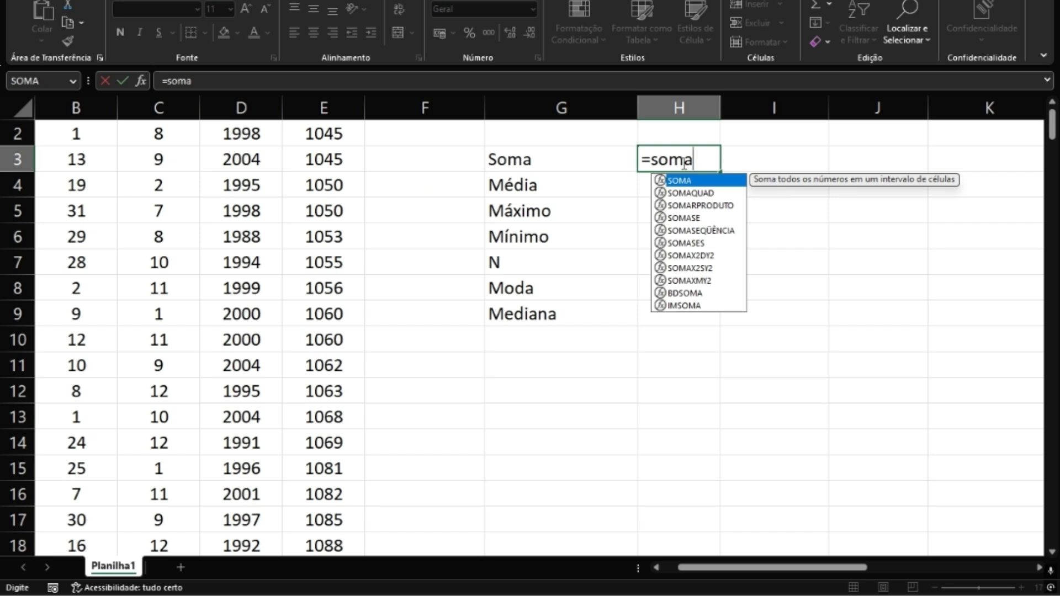
pyautogui.write('(')
# Try the neighbouring empty cells I9 and J9 in turn as the single-cell argument of the SOMA formula
pyautogui.click(773, 313)
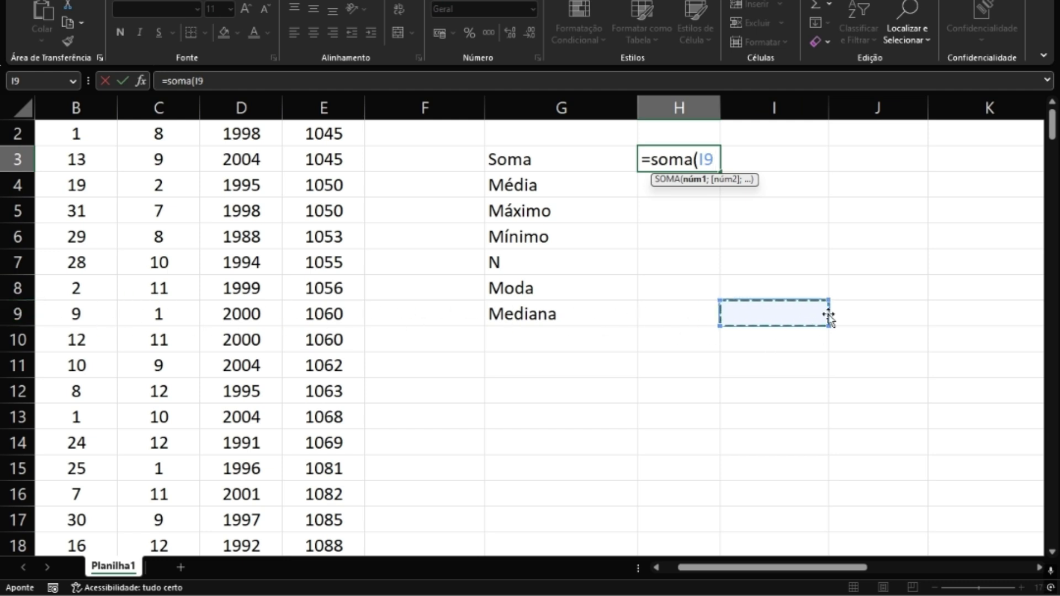
pyautogui.click(871, 317)
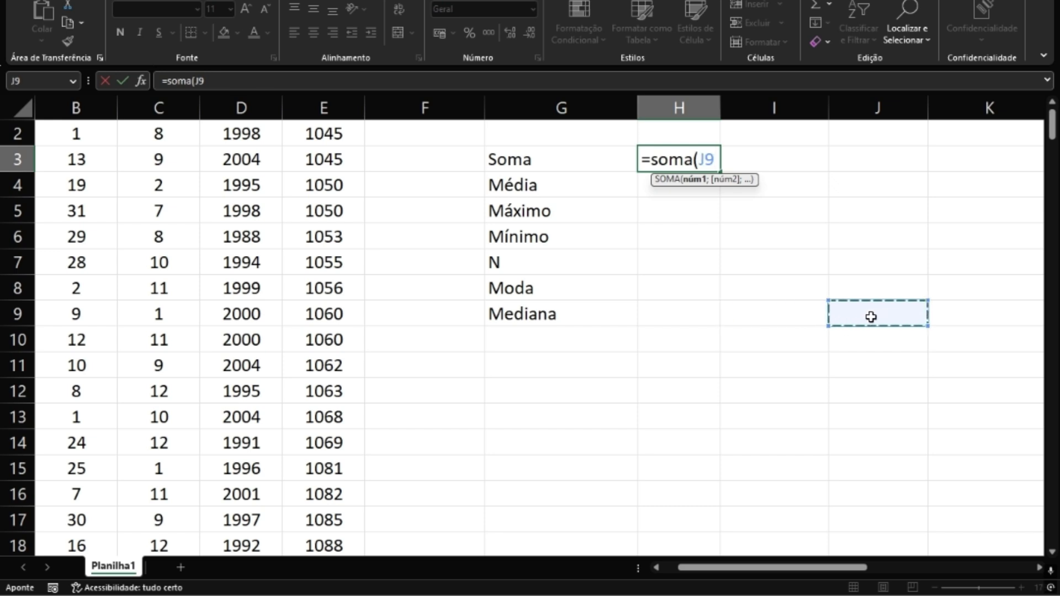
pyautogui.click(792, 311)
pyautogui.click(861, 309)
pyautogui.click(800, 306)
pyautogui.click(863, 310)
pyautogui.click(796, 311)
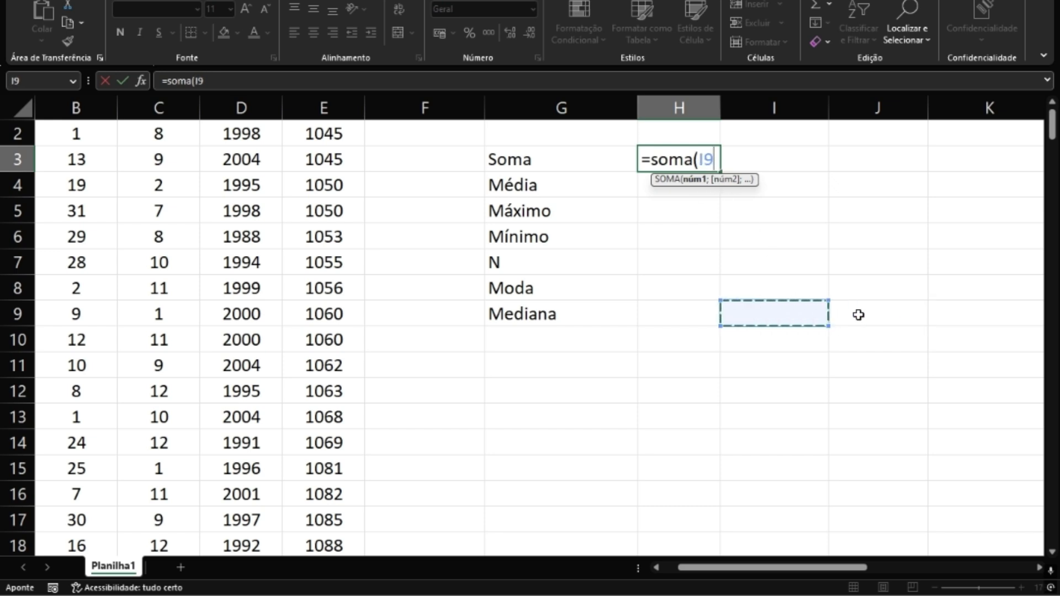
pyautogui.click(861, 314)
pyautogui.click(793, 310)
pyautogui.click(866, 312)
pyautogui.click(790, 309)
pyautogui.click(871, 312)
# Try the adjacent range I9:J9 as the SOMA argument and erase it from the formula
pyautogui.click(776, 308)
pyautogui.moveTo(832, 313); pyautogui.dragTo(847, 310)
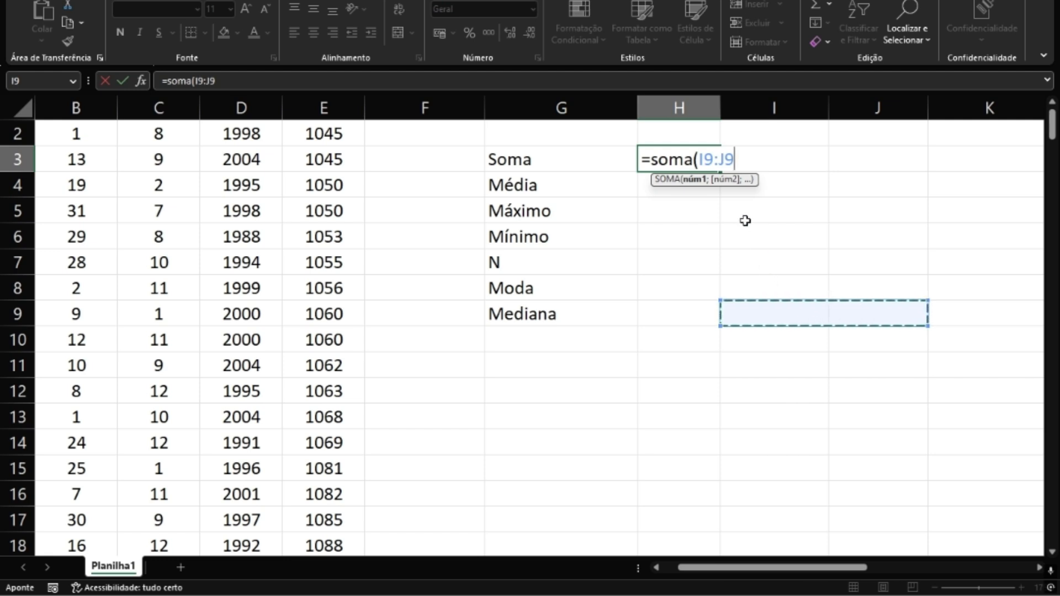
pyautogui.press('BackSpace')
pyautogui.press('BackSpace')
pyautogui.press('BackSpace')
pyautogui.press('BackSpace')
pyautogui.press('BackSpace')
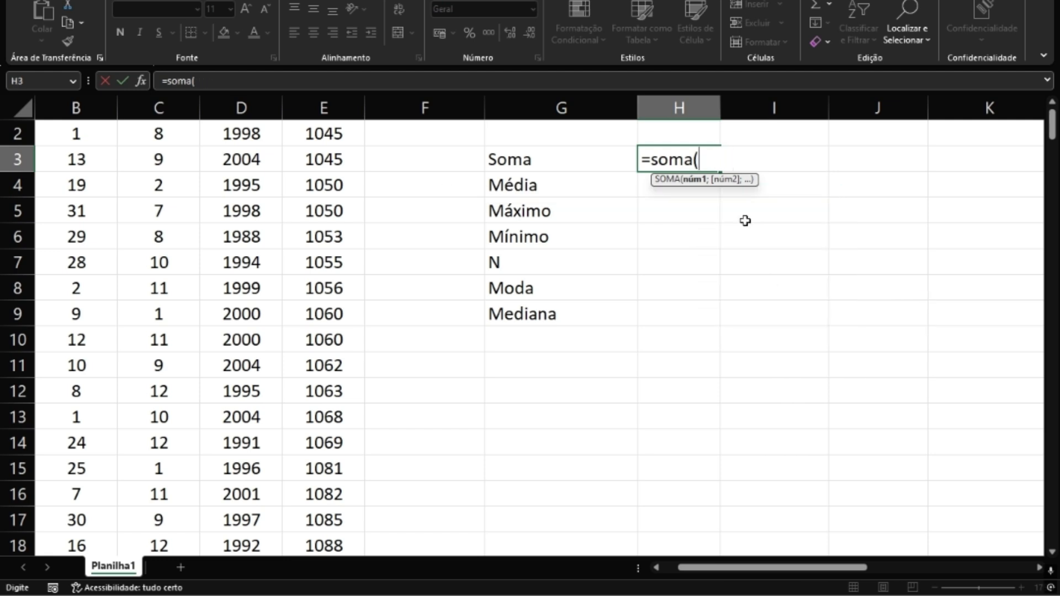
# Try the non-adjacent cells I9 and G13 in turn as the SOMA argument, then the block G9:I13
pyautogui.moveTo(762, 315)
pyautogui.mouseDown()
pyautogui.moveTo(833, 312)
pyautogui.moveTo(775, 316)
pyautogui.mouseUp()
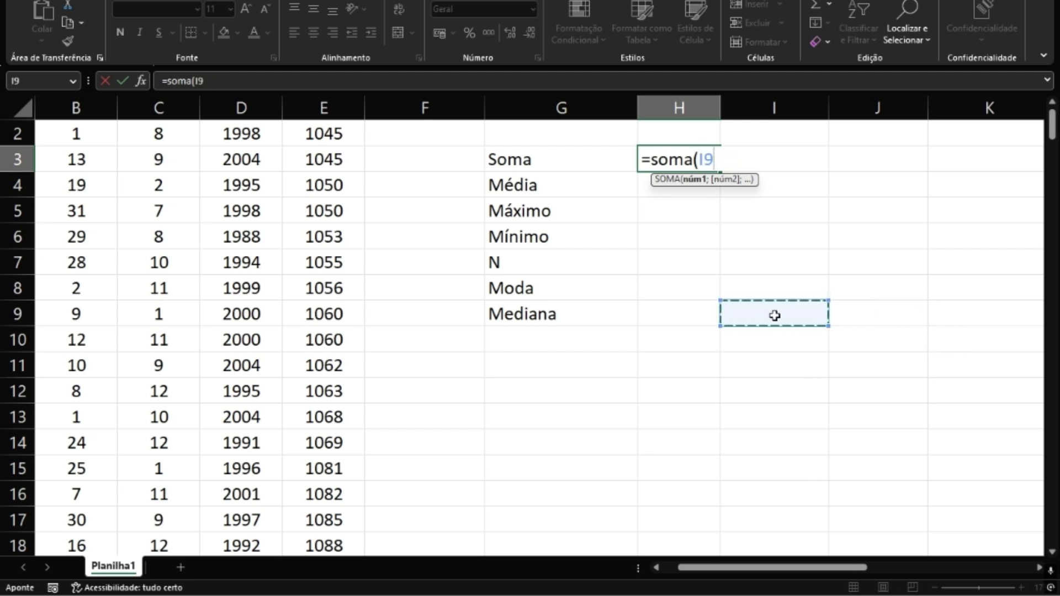
pyautogui.click(515, 425)
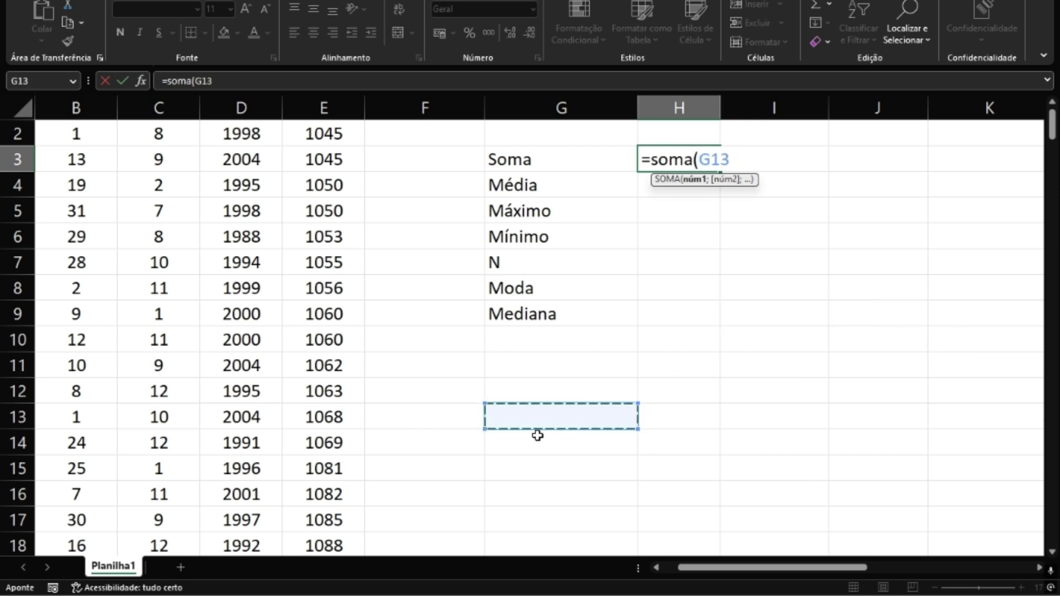
pyautogui.click(795, 310)
pyautogui.click(581, 422)
pyautogui.click(757, 319)
pyautogui.click(596, 416)
pyautogui.click(747, 310)
pyautogui.click(589, 418)
pyautogui.click(746, 321)
pyautogui.click(598, 419)
pyautogui.moveTo(743, 315); pyautogui.dragTo(607, 417)
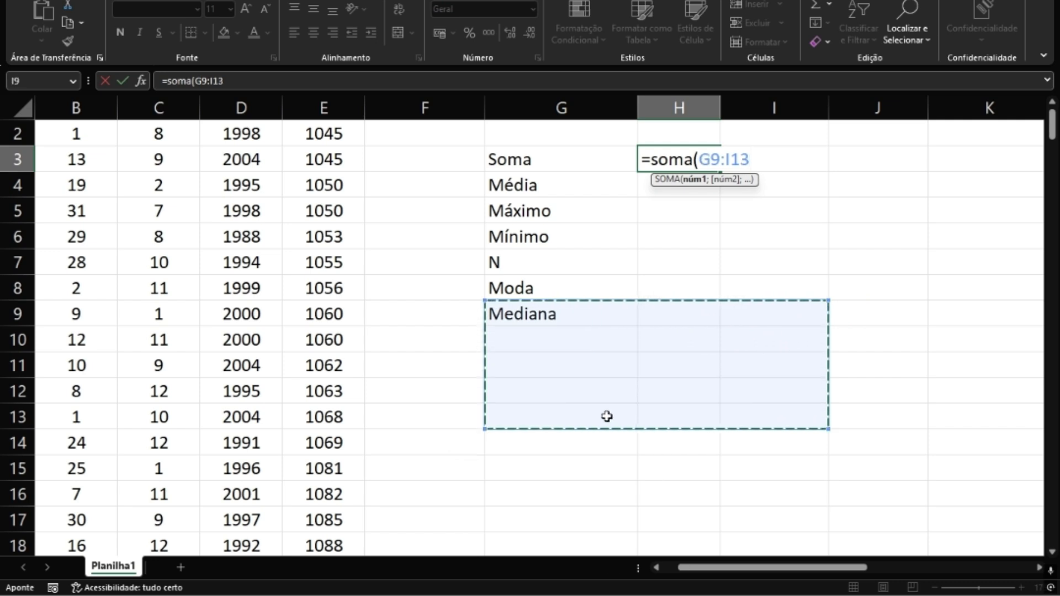
# Set I9 as the only SOMA argument, try adding a semicolon separator and remove it, and enter the formula in H3
pyautogui.click(757, 321)
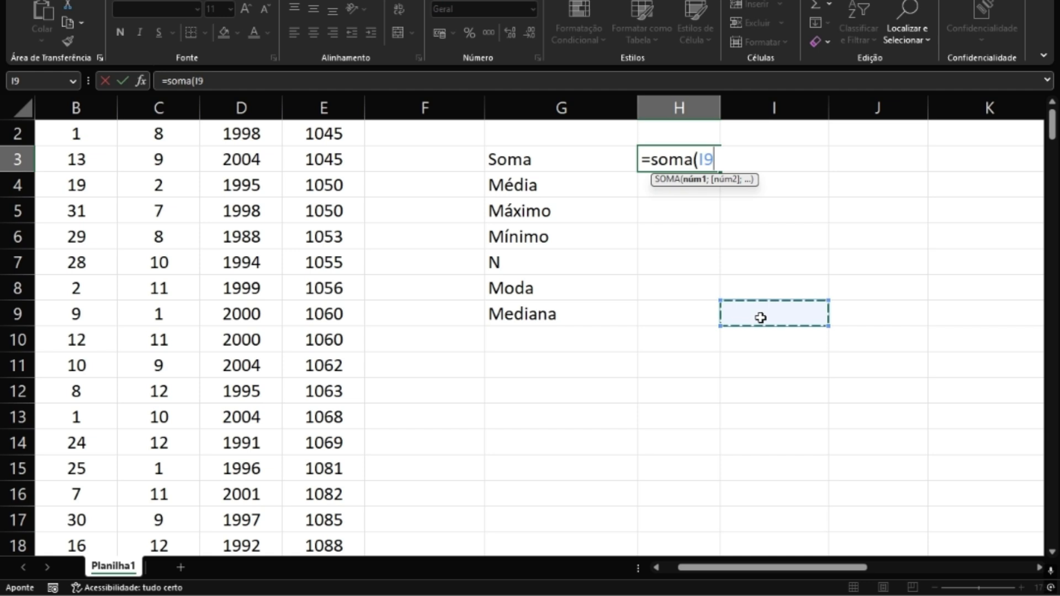
pyautogui.write(';')
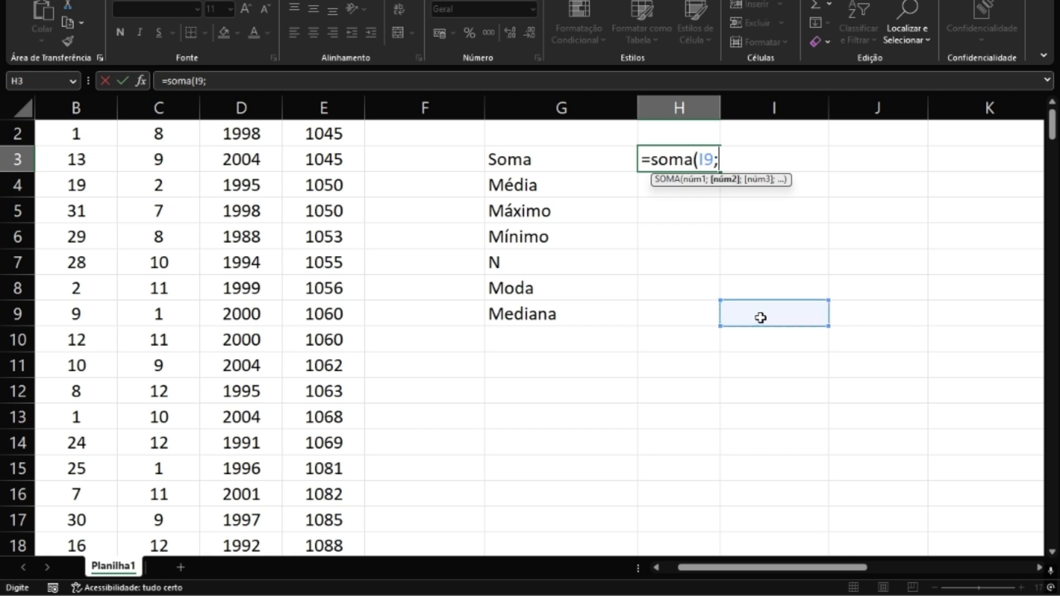
pyautogui.press('BackSpace')
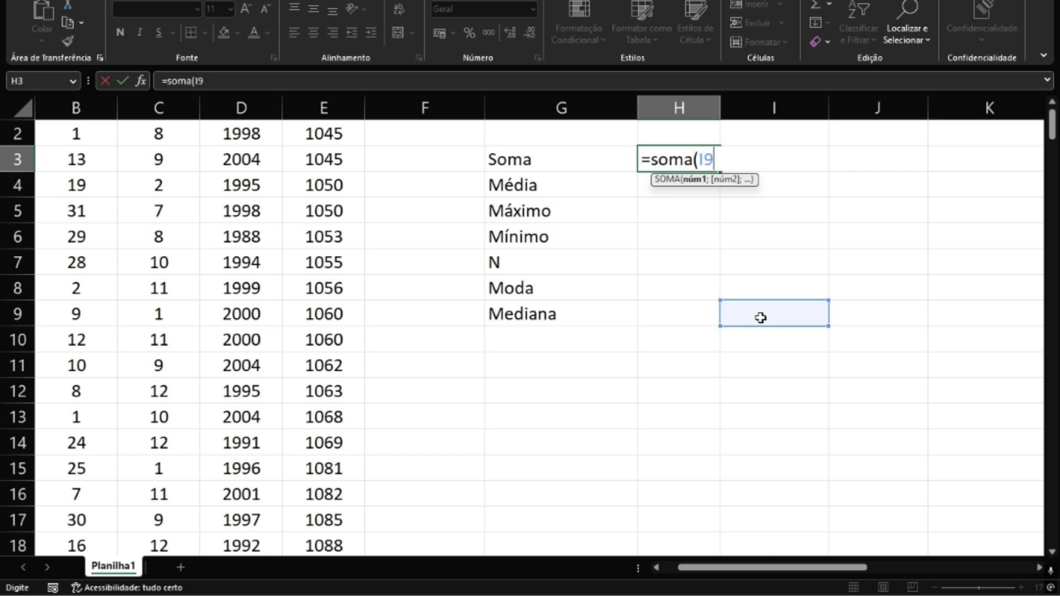
pyautogui.moveTo(761, 317); pyautogui.dragTo(748, 417)
pyautogui.click(691, 161)
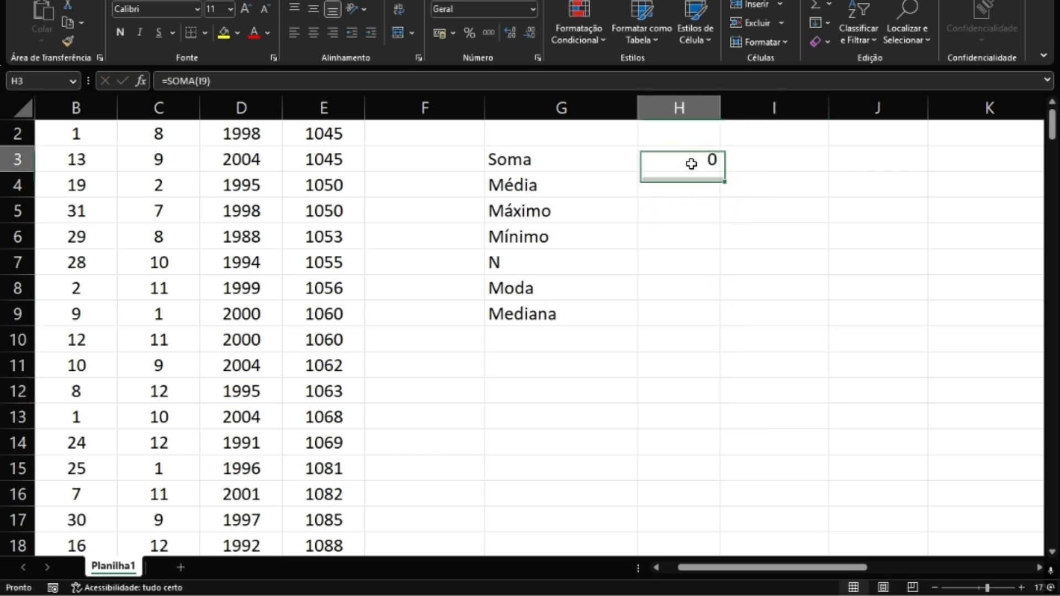
# Replace the argument of H3's SOMA formula with the range I3:I9, then erase that range
pyautogui.click(398, 81)
pyautogui.press('BackSpace')
pyautogui.press('BackSpace')
pyautogui.press('BackSpace')
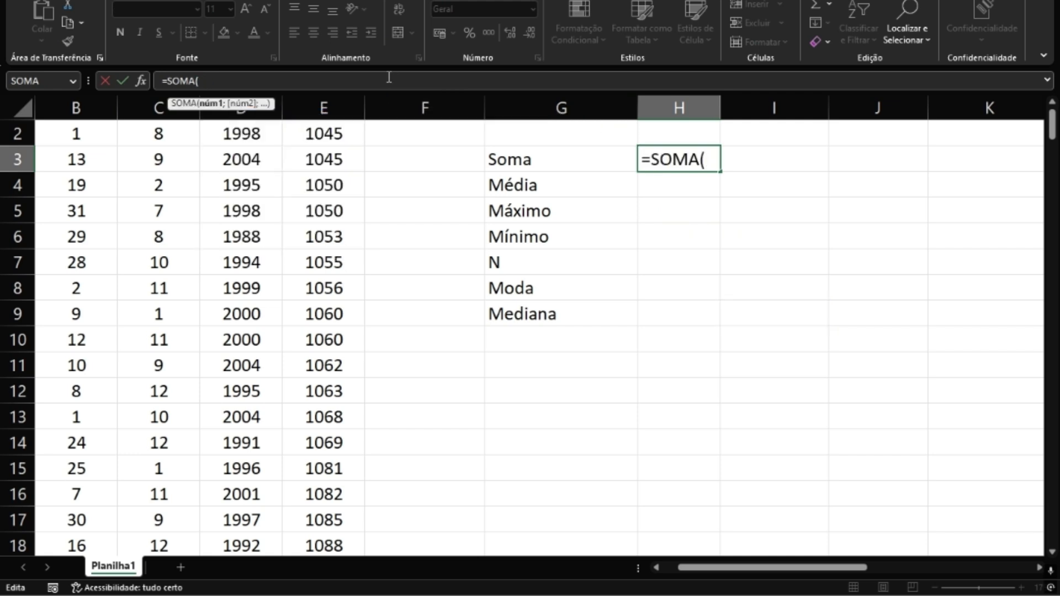
pyautogui.click(777, 154)
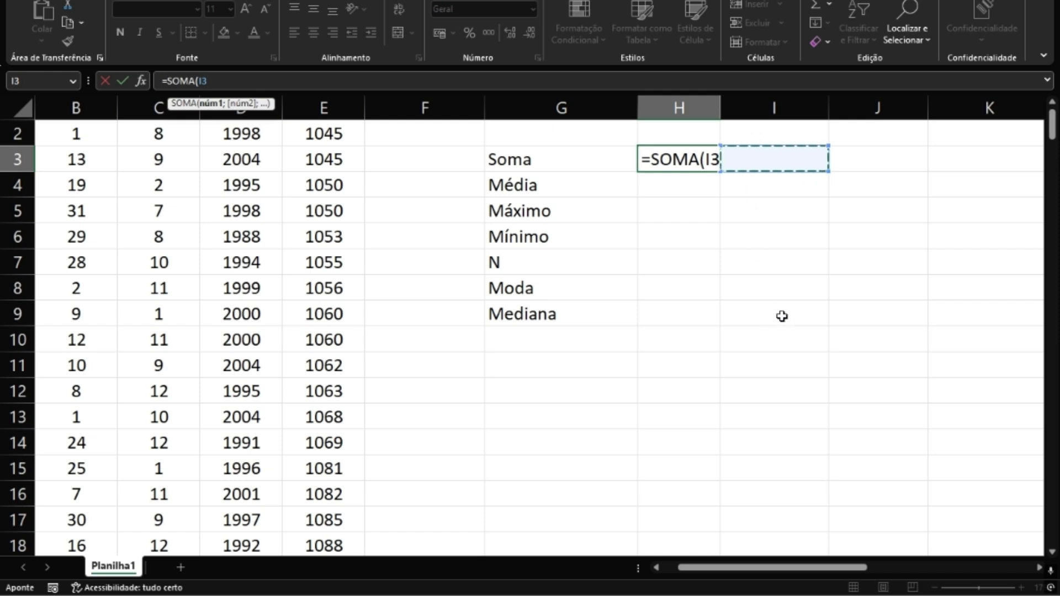
pyautogui.moveTo(761, 165); pyautogui.dragTo(776, 310)
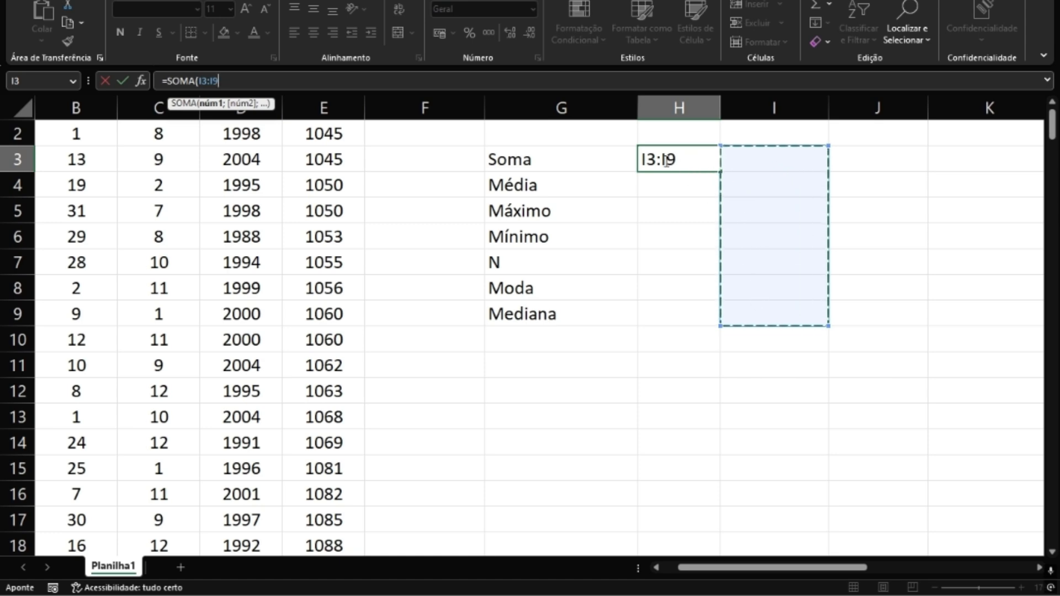
pyautogui.press('BackSpace')
pyautogui.press('BackSpace')
pyautogui.press('BackSpace')
pyautogui.press('BackSpace')
pyautogui.press('BackSpace')
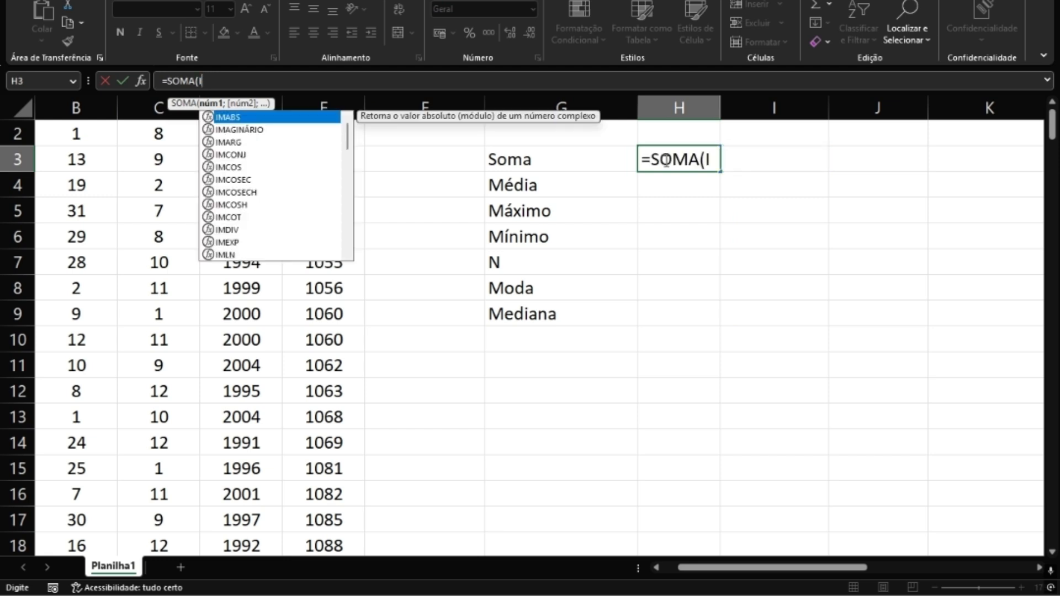
# Try the non-adjacent cells I9 and G12 as two semicolon-separated SOMA arguments, then clear both from the formula
pyautogui.click(771, 289)
pyautogui.click(583, 392)
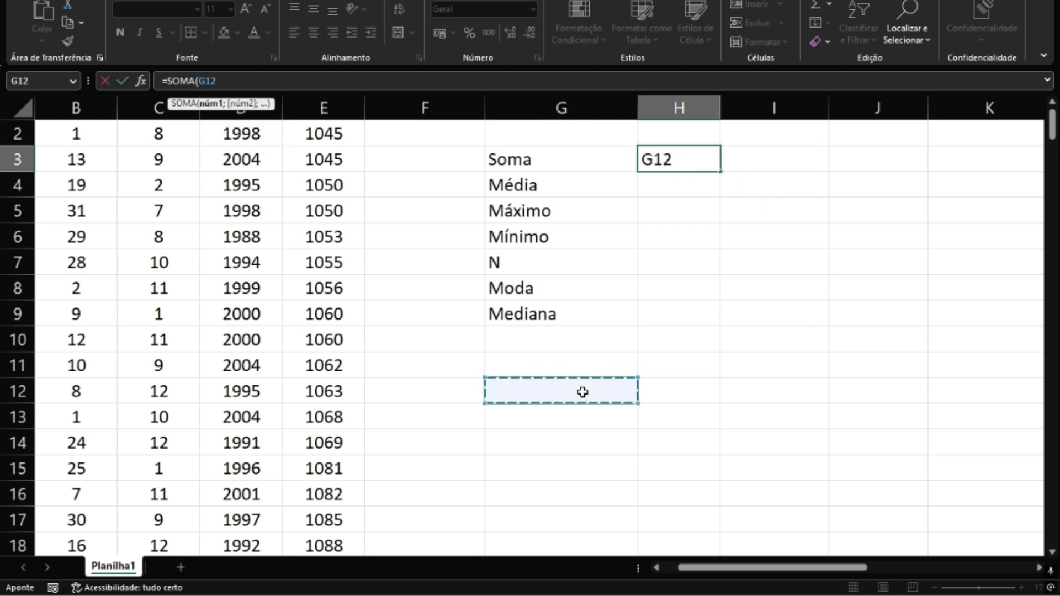
pyautogui.click(757, 301)
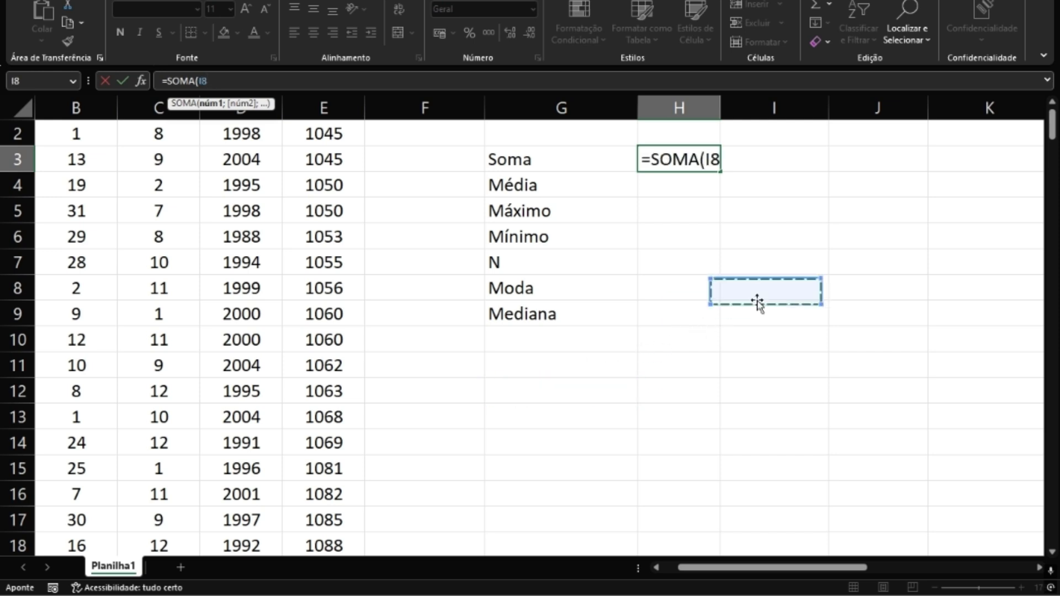
pyautogui.click(758, 307)
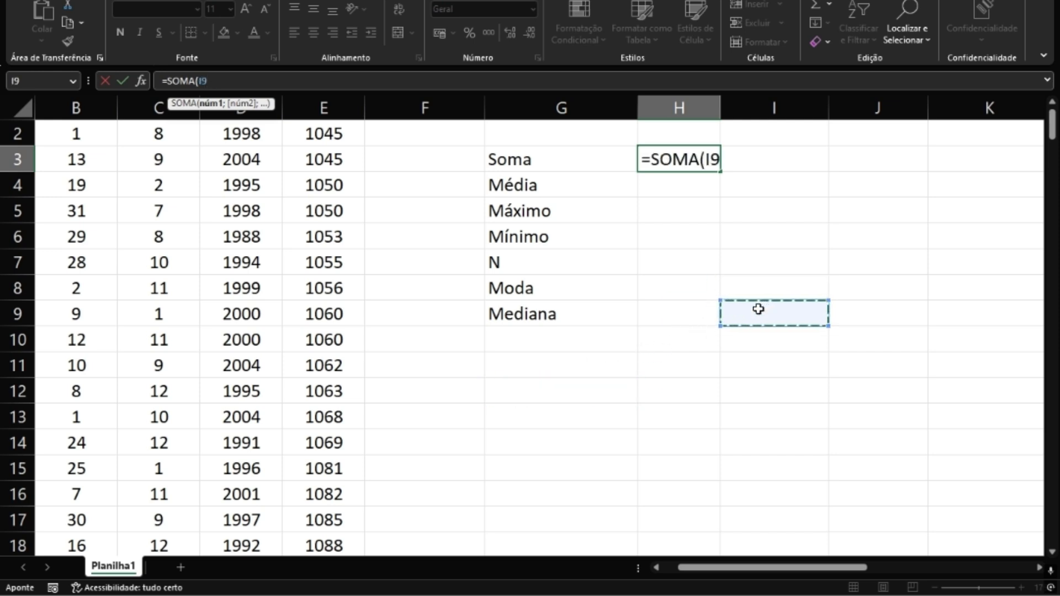
pyautogui.write(';')
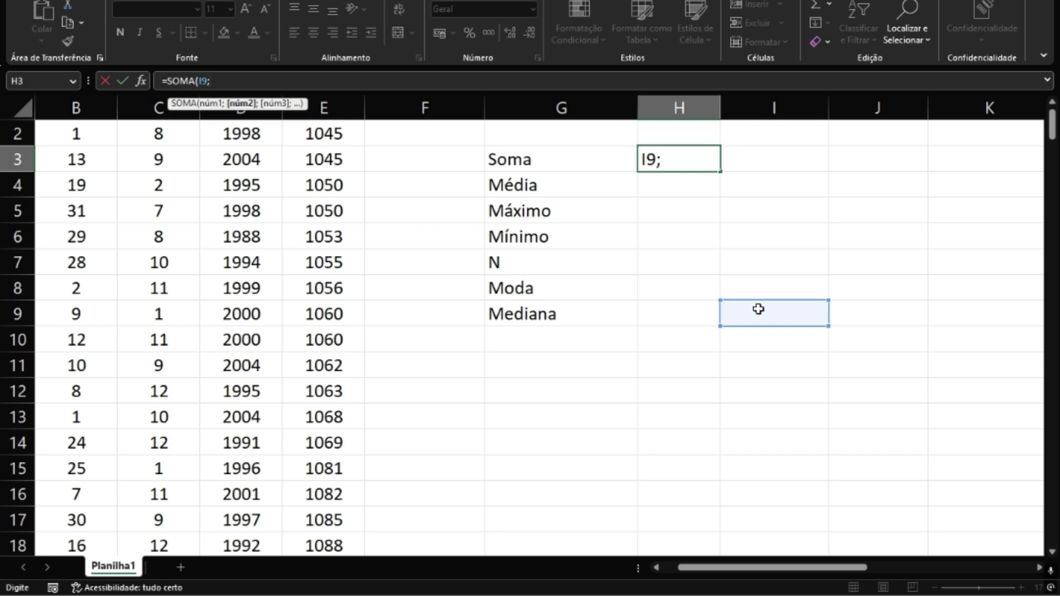
pyautogui.click(583, 398)
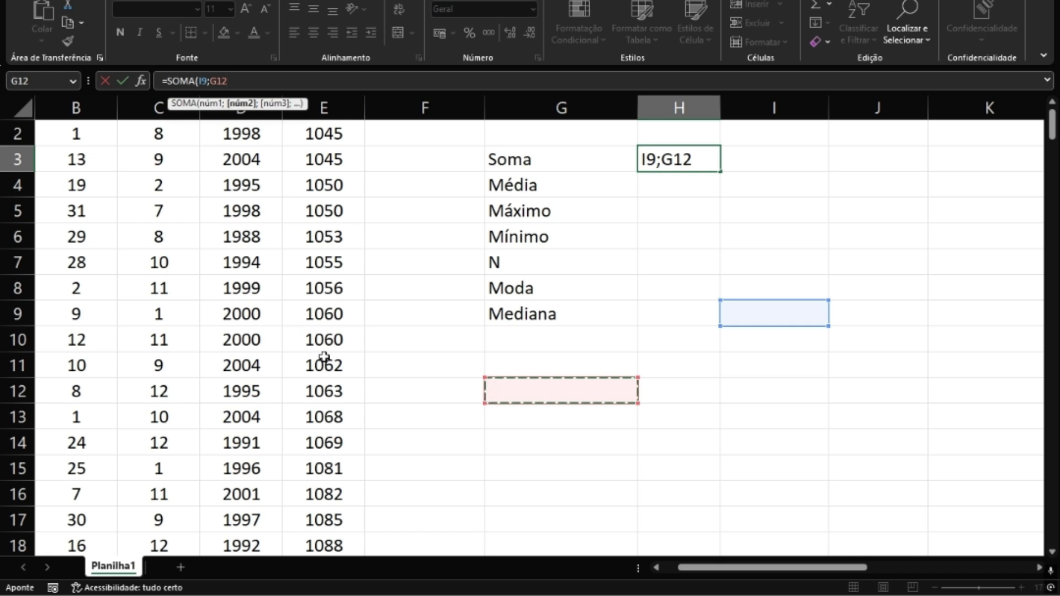
pyautogui.press('BackSpace')
pyautogui.press('BackSpace')
pyautogui.press('BackSpace')
pyautogui.press('BackSpace')
pyautogui.press('BackSpace')
pyautogui.press('BackSpace')
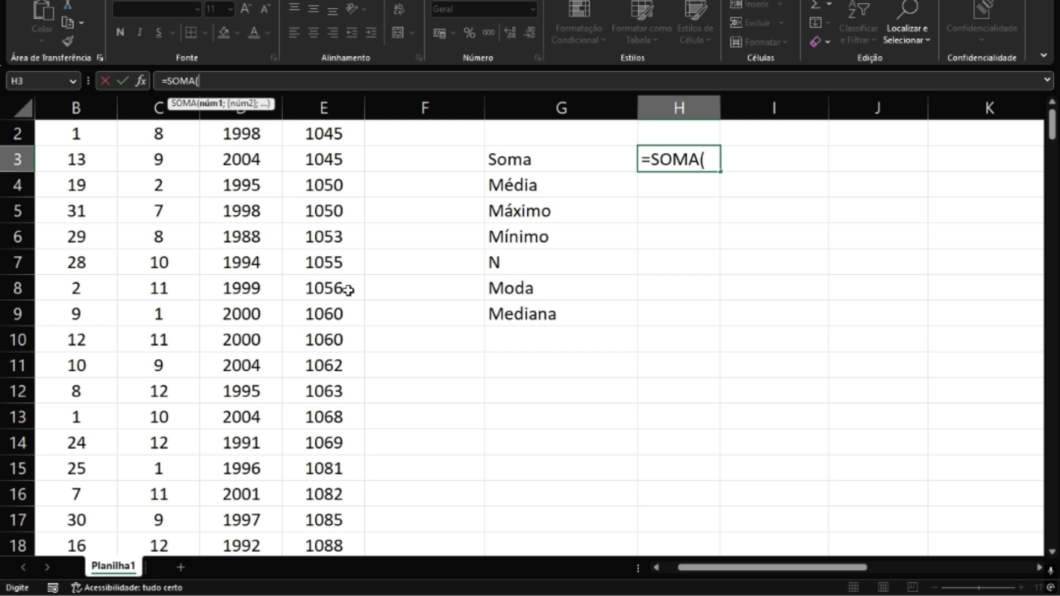
# Complete the SOMA formula in H3 with the whole Vazao column E:E as its range and review the entered formula
pyautogui.scroll(1, 335, 149)
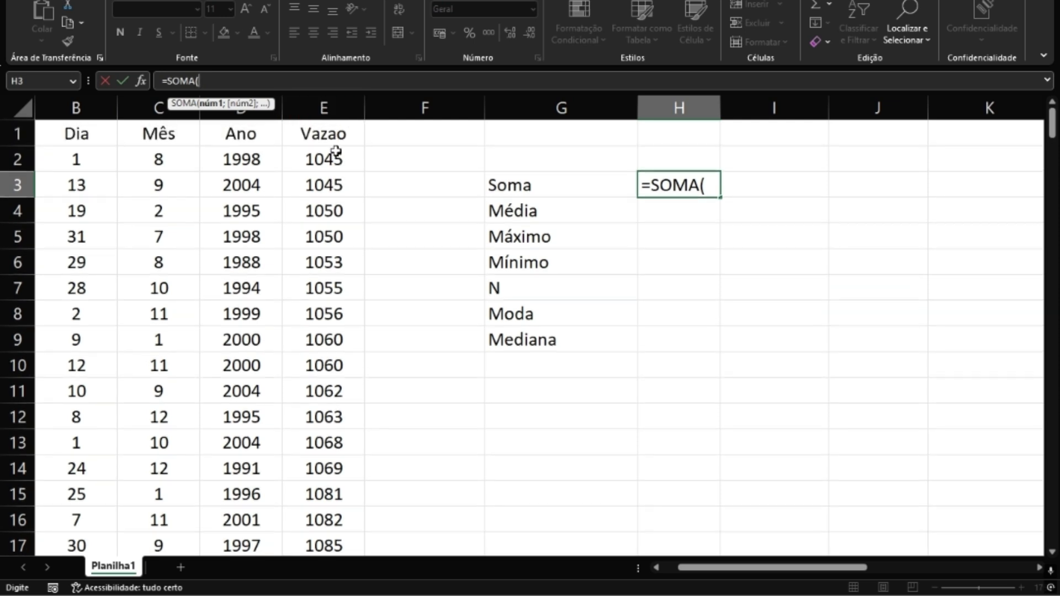
pyautogui.click(334, 110)
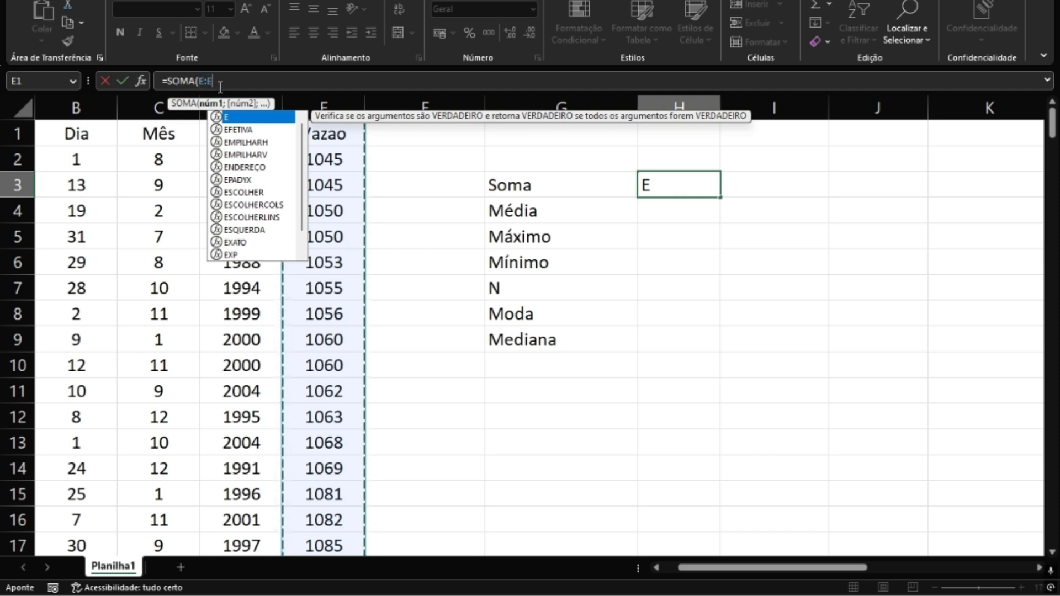
pyautogui.press('Return')
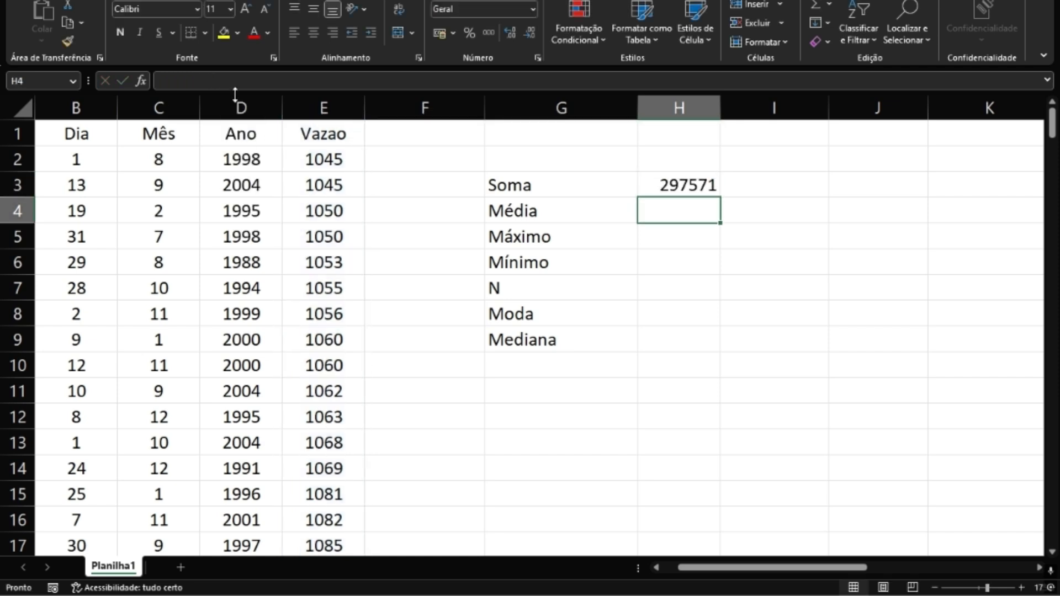
pyautogui.click(666, 182)
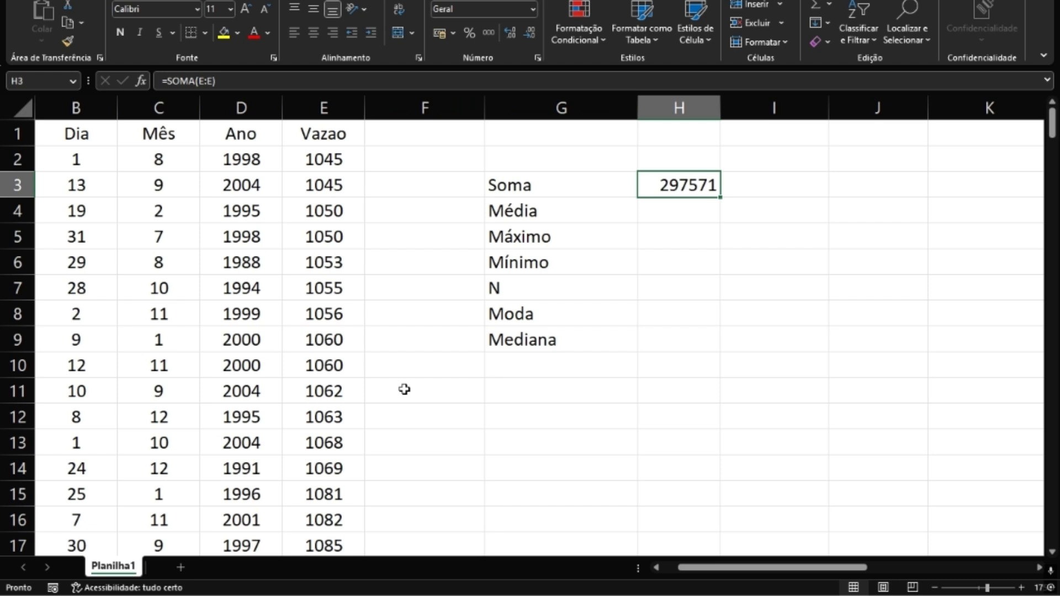
pyautogui.click(683, 217)
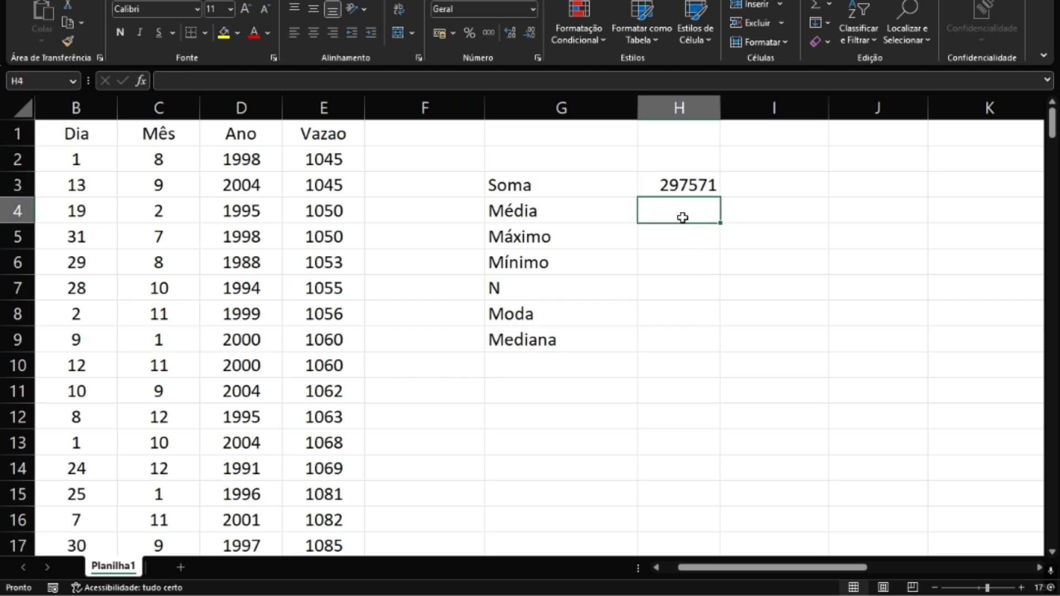
pyautogui.click(672, 183)
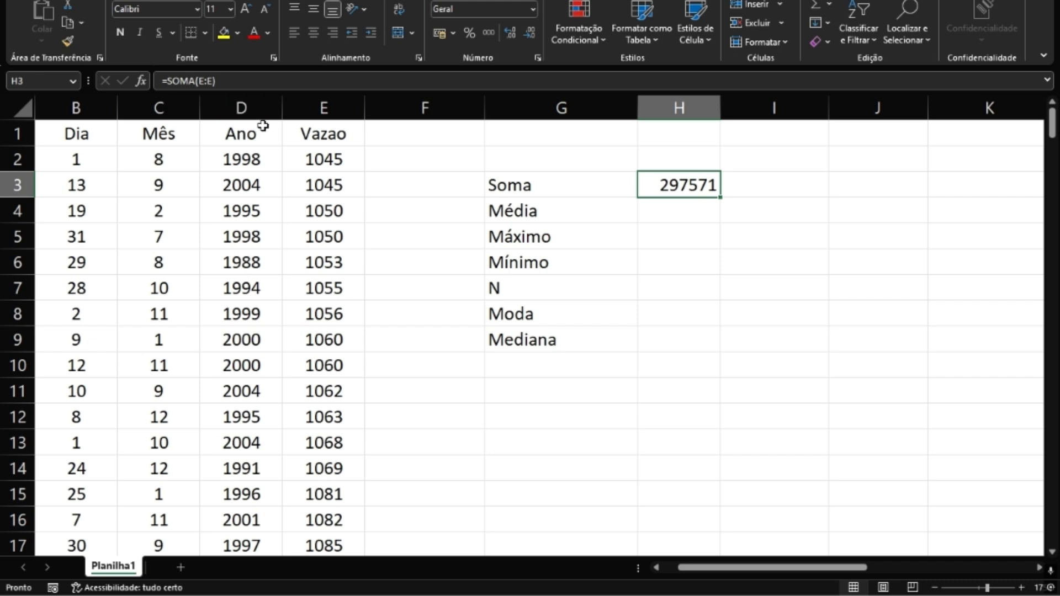
# Start a formula in H4 with the function name media, then erase it back and retype its beginning with the accent as mé
pyautogui.click(664, 220)
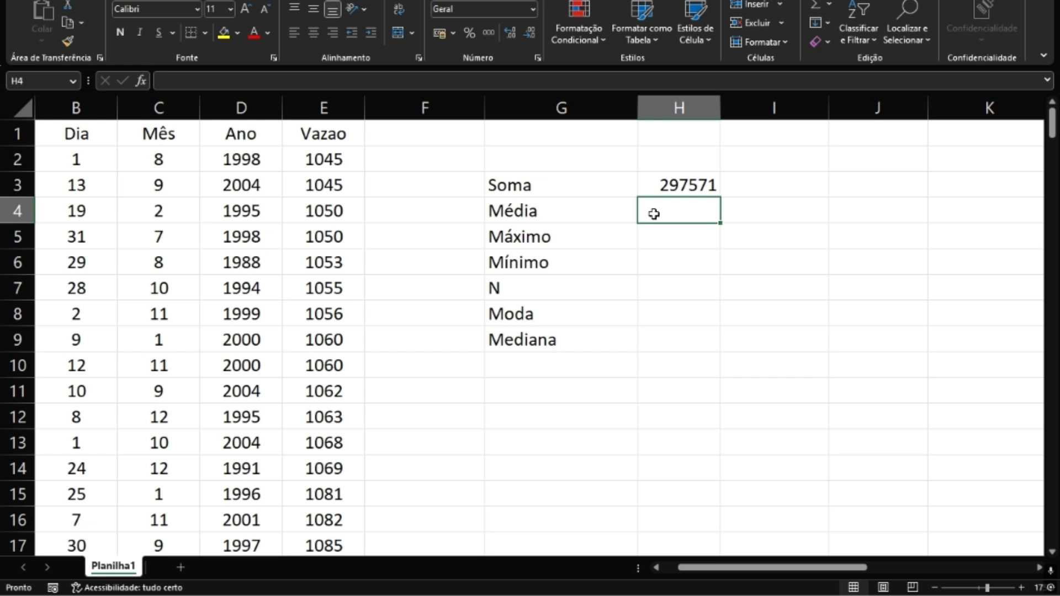
pyautogui.write('=')
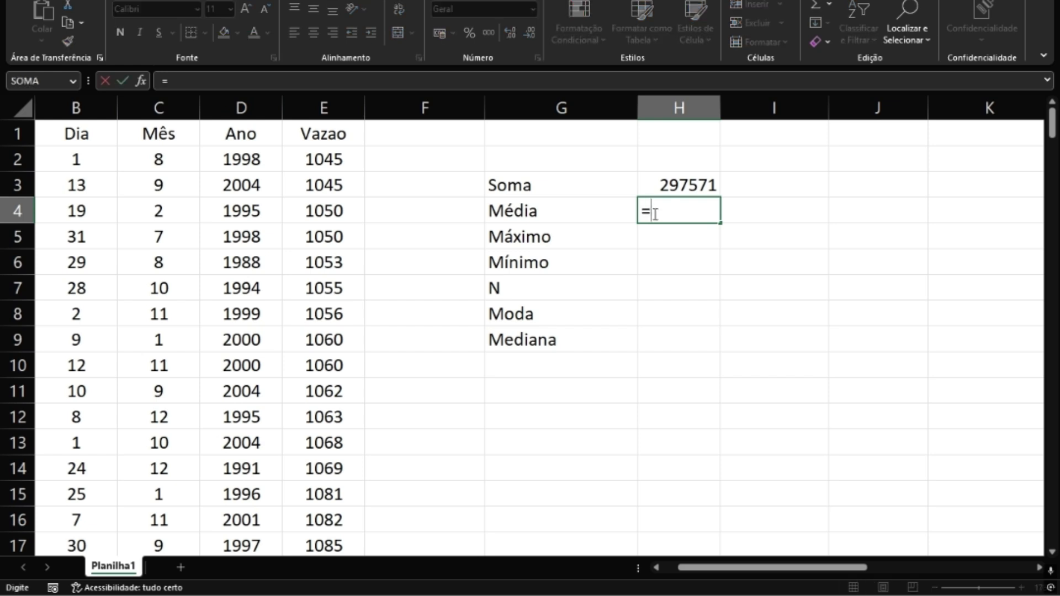
pyautogui.write('med')
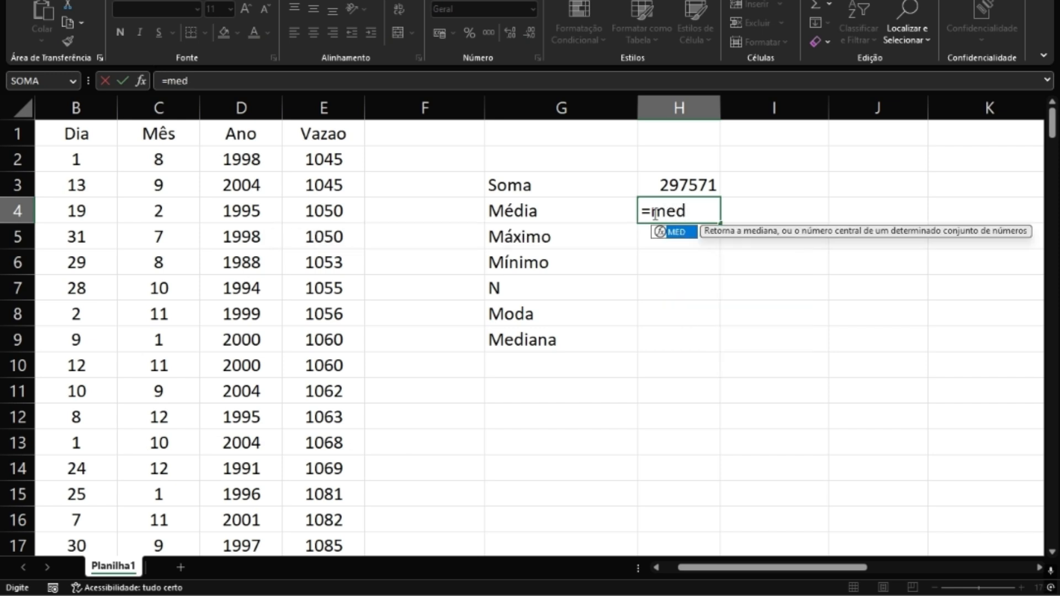
pyautogui.write('ia')
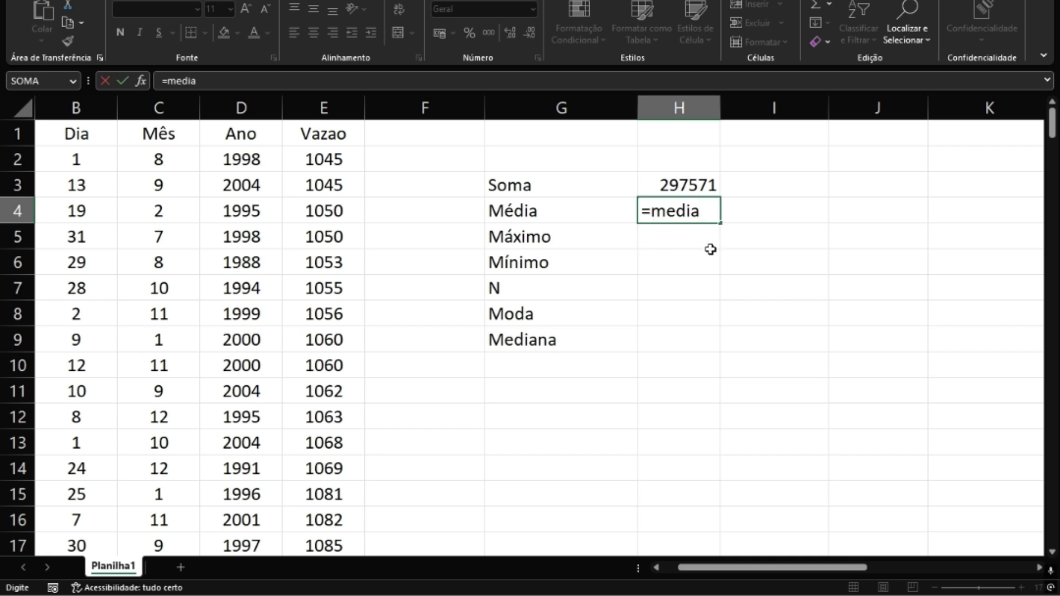
pyautogui.press('BackSpace')
pyautogui.press('BackSpace')
pyautogui.press('BackSpace')
pyautogui.press('BackSpace')
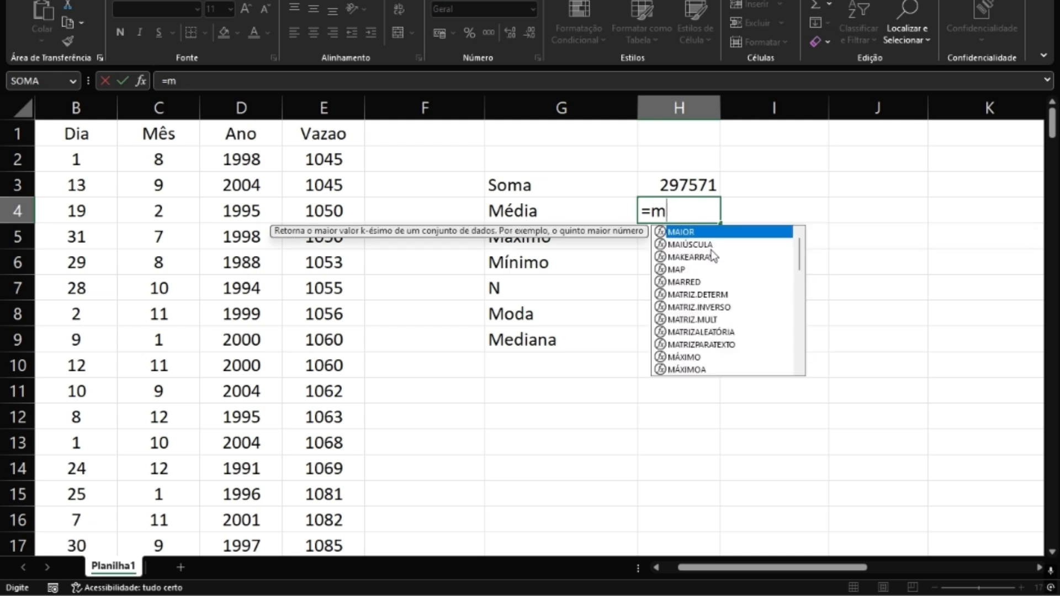
pyautogui.press('Escape')
pyautogui.write('é')
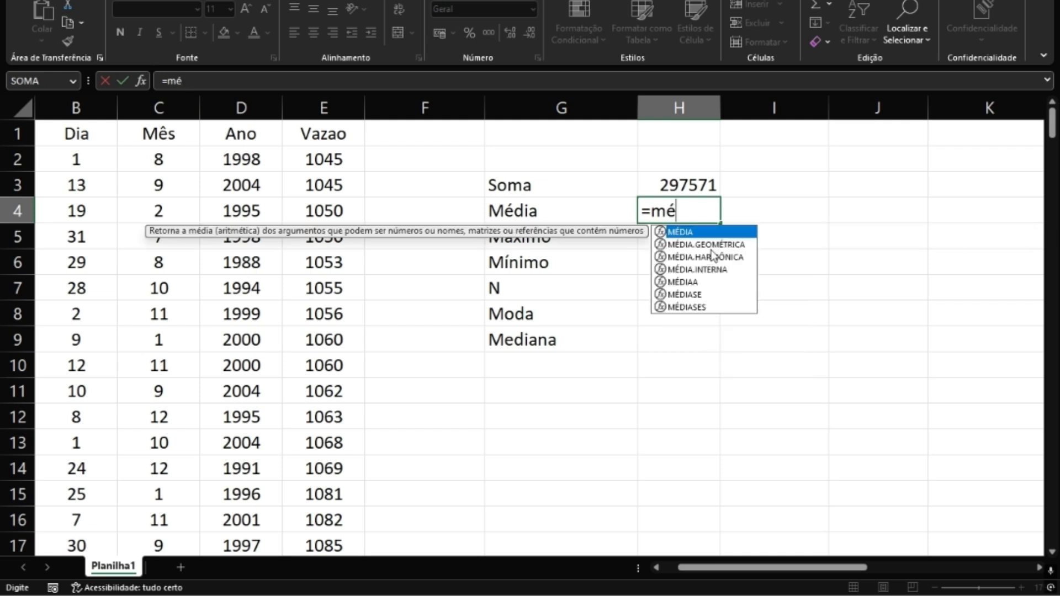
# Try the function name in H4 as média and as unaccented media with an opening parenthesis, then erase it back to me
pyautogui.write('dia')
pyautogui.press('BackSpace')
pyautogui.press('BackSpace')
pyautogui.press('BackSpace')
pyautogui.press('BackSpace')
pyautogui.write('edia')
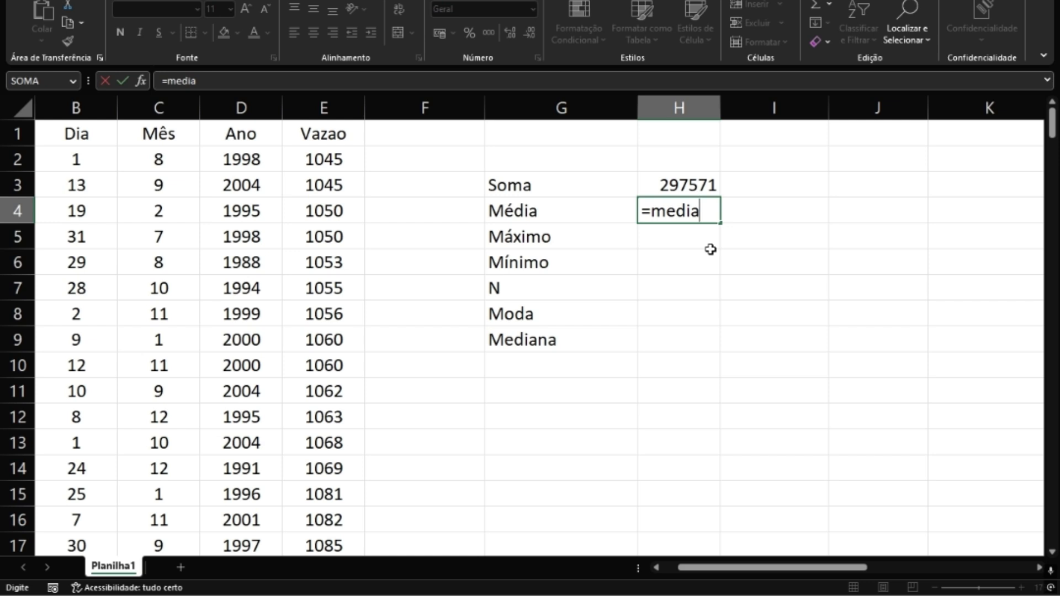
pyautogui.write('(')
pyautogui.press('BackSpace')
pyautogui.press('BackSpace')
pyautogui.press('BackSpace')
pyautogui.press('BackSpace')
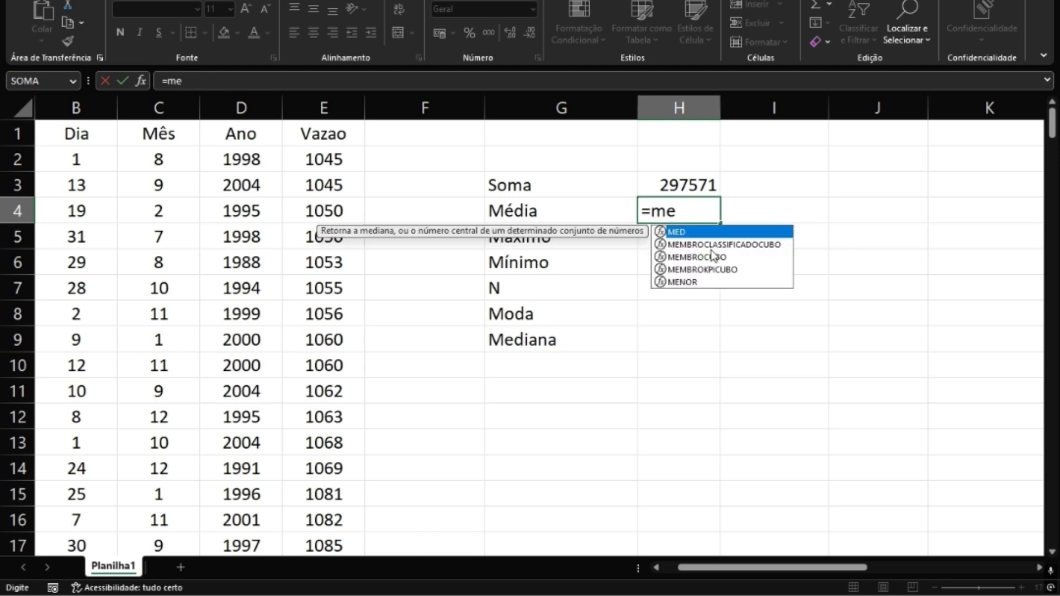
# Complete H4's formula as the accented MÉDIA function over the whole Vazao column E:E and enter it
pyautogui.write('é')
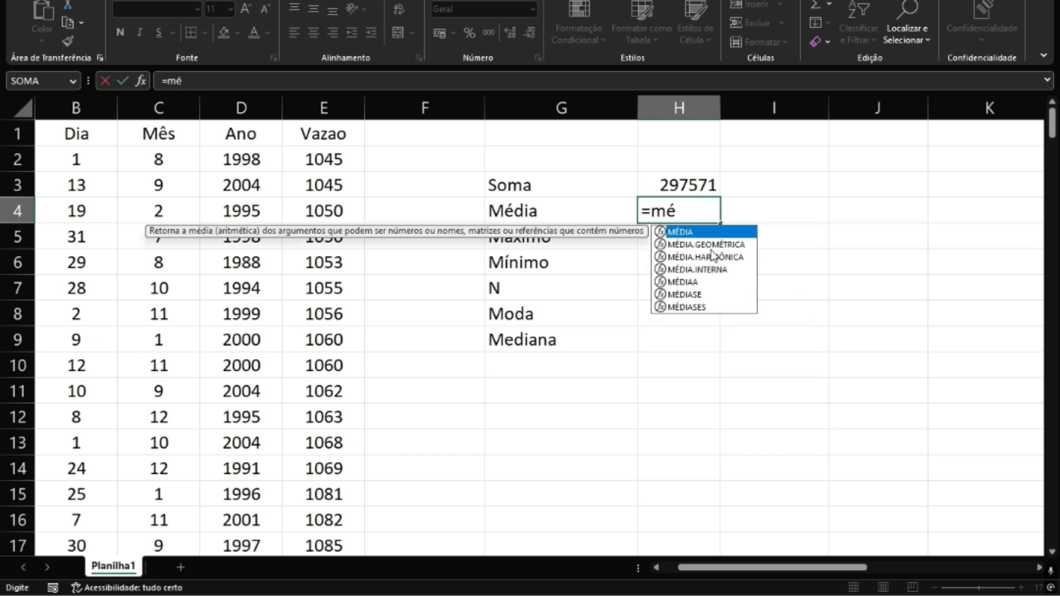
pyautogui.write('dia(')
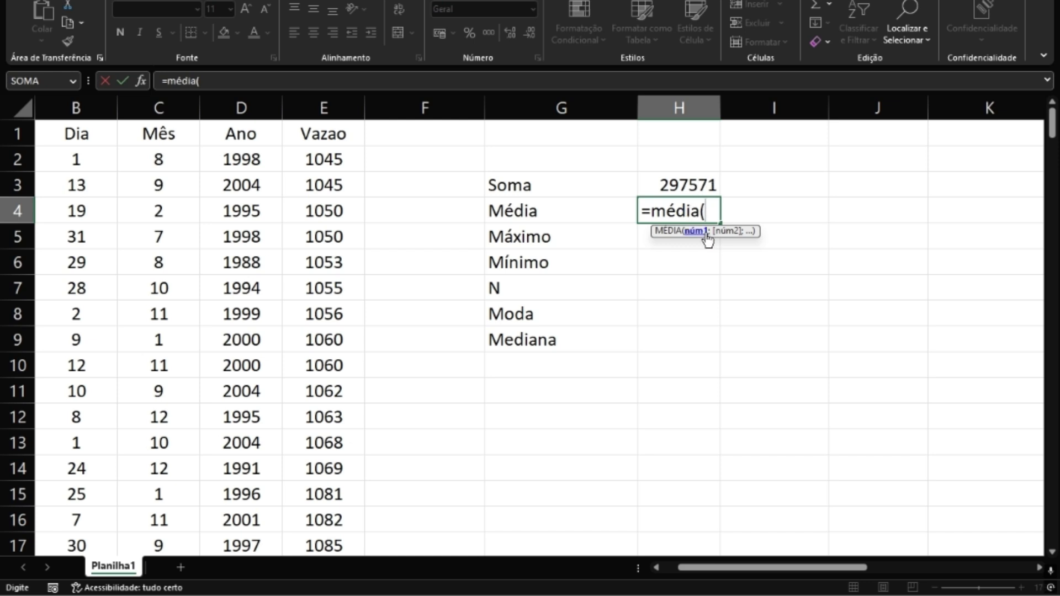
pyautogui.click(341, 107)
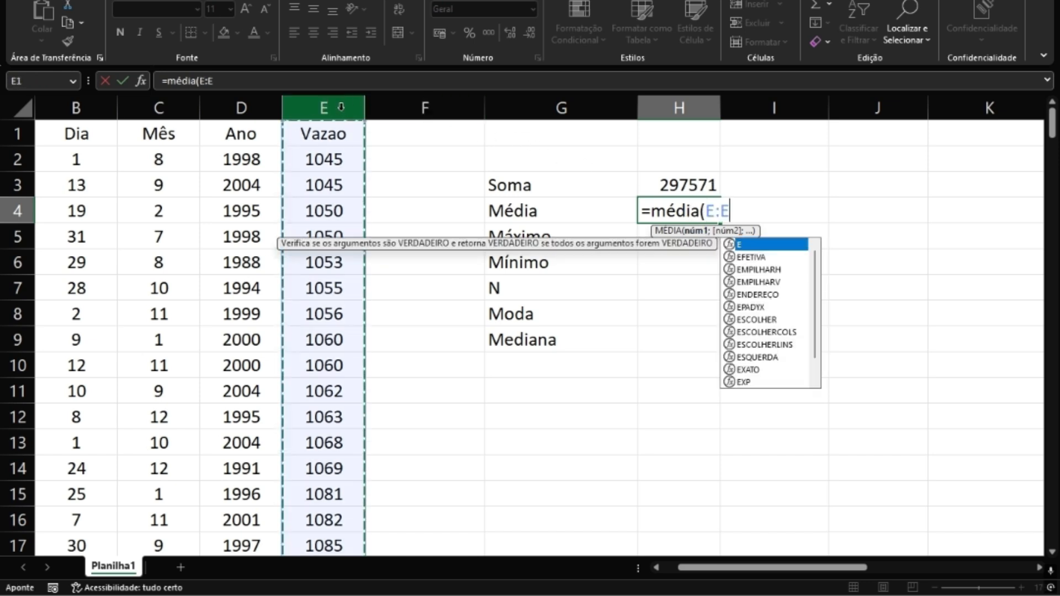
pyautogui.press('Return')
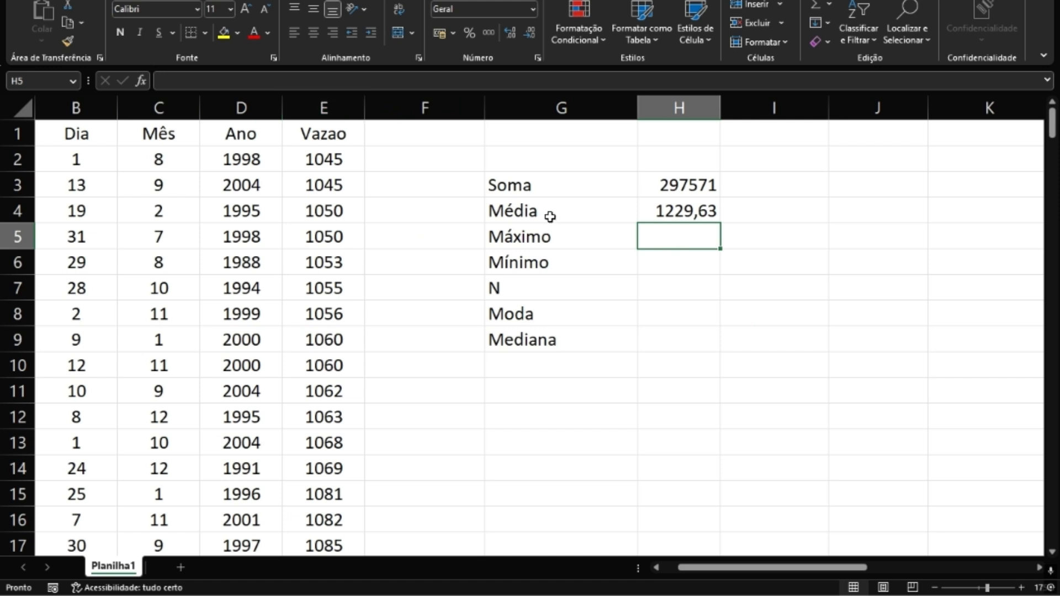
# Enter the maximum formula in H5 using the MÁXIMO function over the whole Vazao column E:E
pyautogui.click(681, 186)
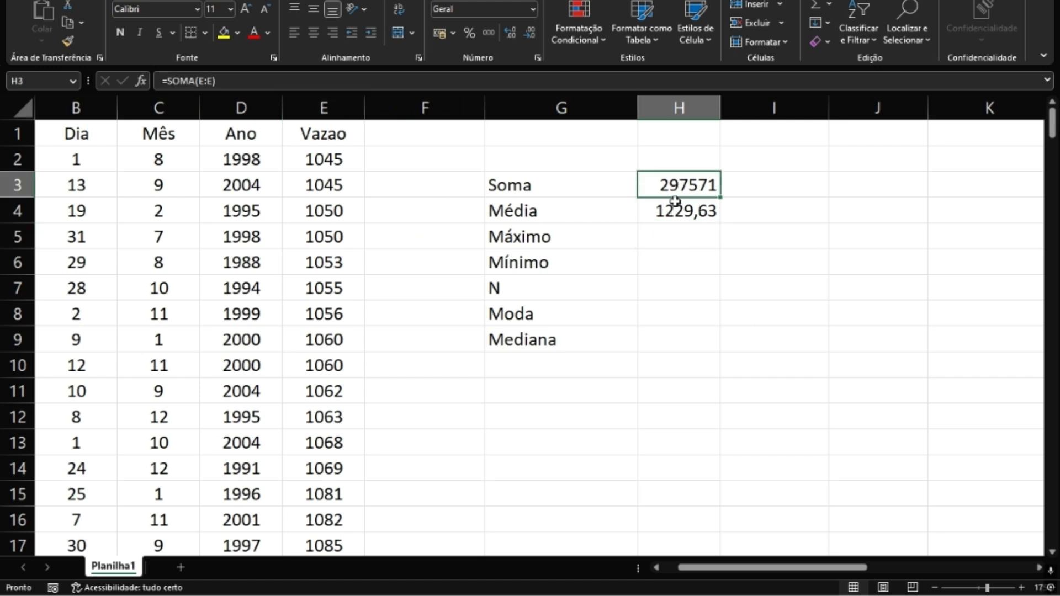
pyautogui.click(678, 205)
pyautogui.click(671, 234)
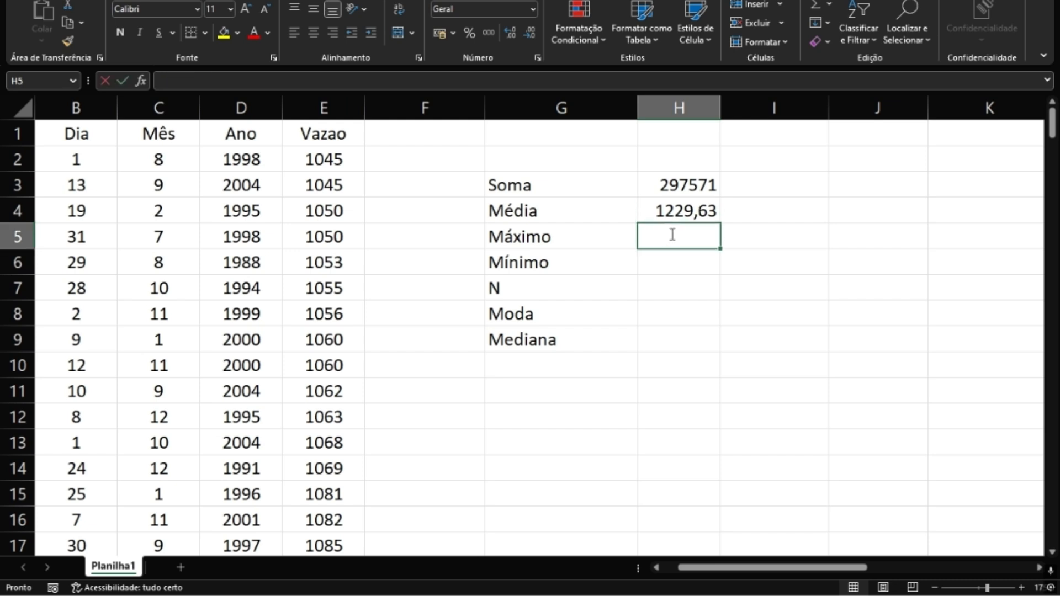
pyautogui.write('=m')
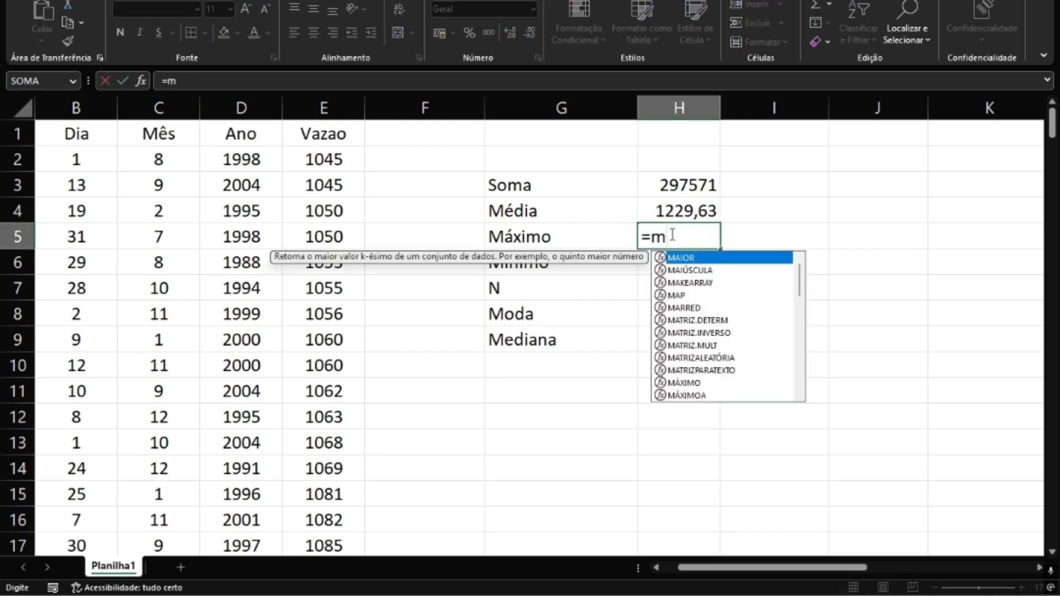
pyautogui.write('aximo')
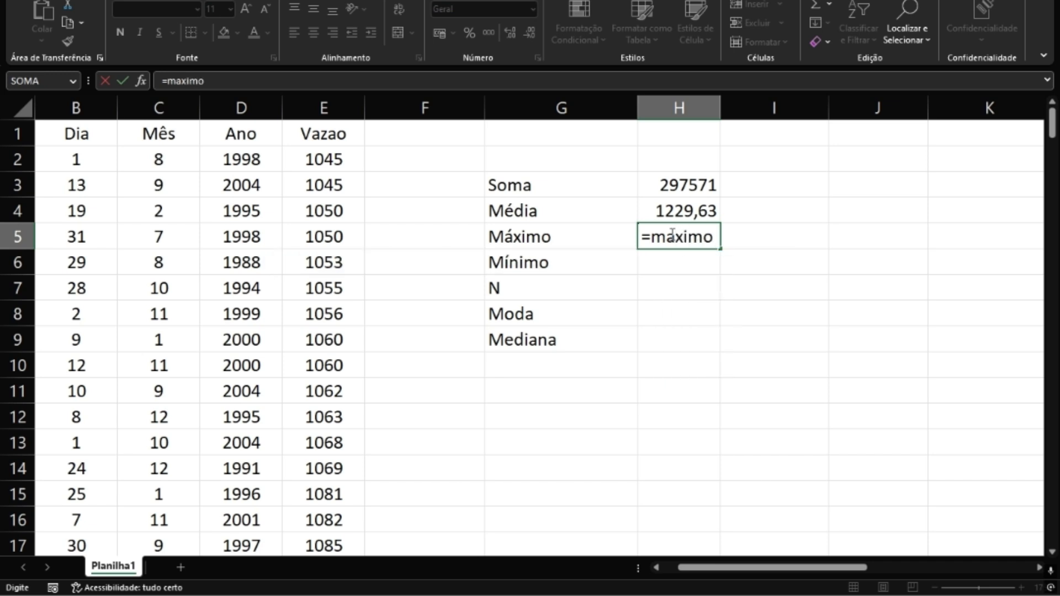
pyautogui.write('(')
pyautogui.click(342, 102)
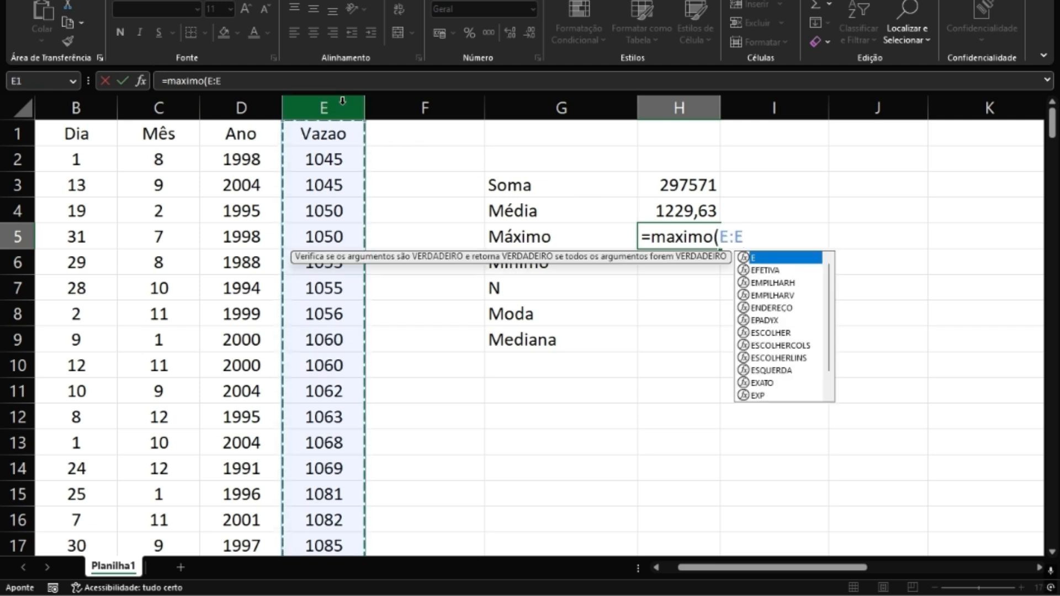
pyautogui.press('Return')
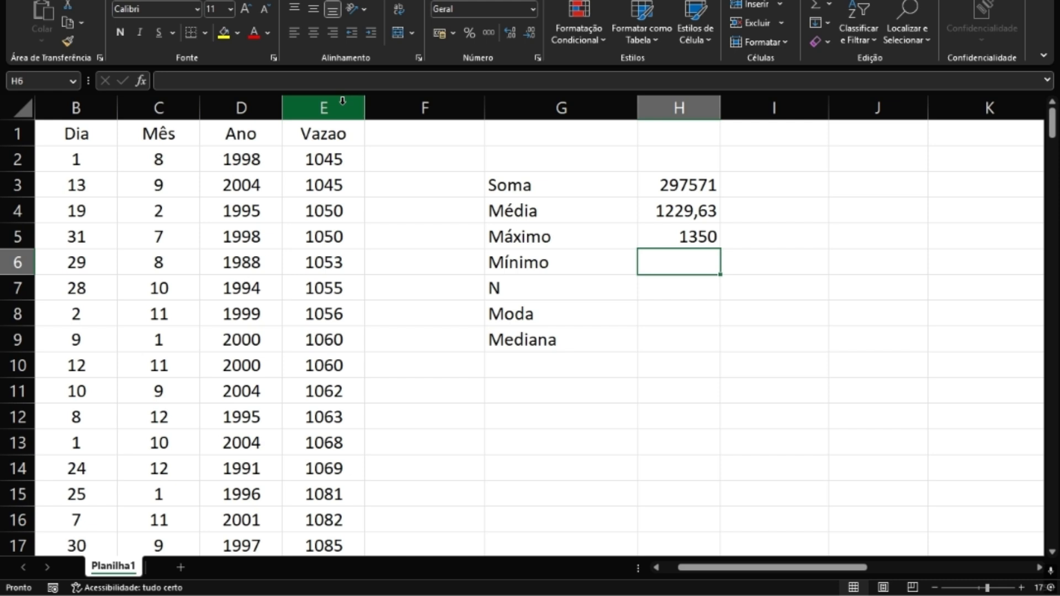
# Enter the minimum formula in H6 using the MÍNIMO function over the whole Vazao column E:E
pyautogui.write('=')
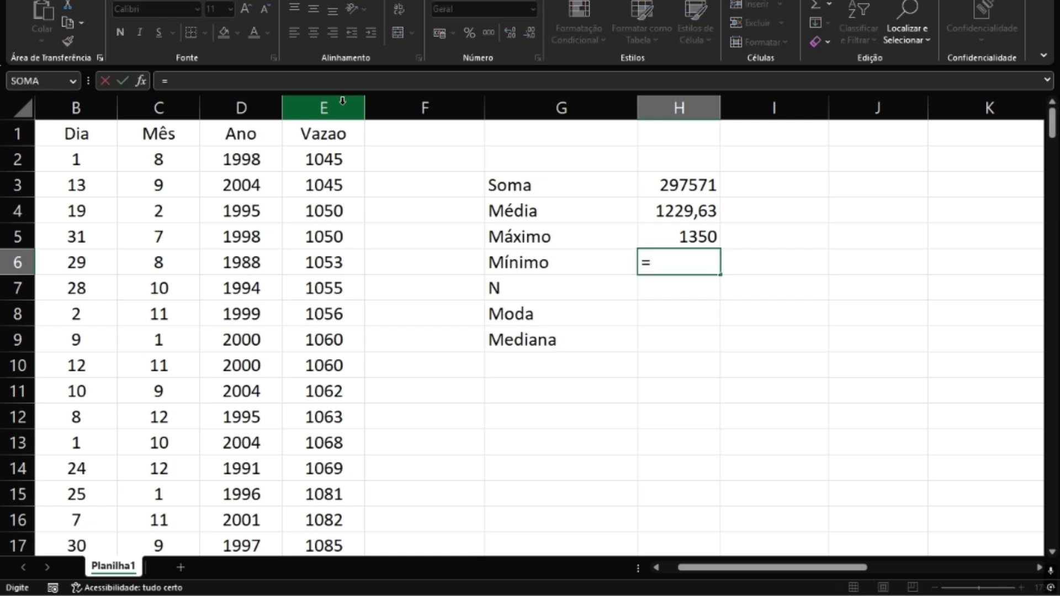
pyautogui.write('minimo')
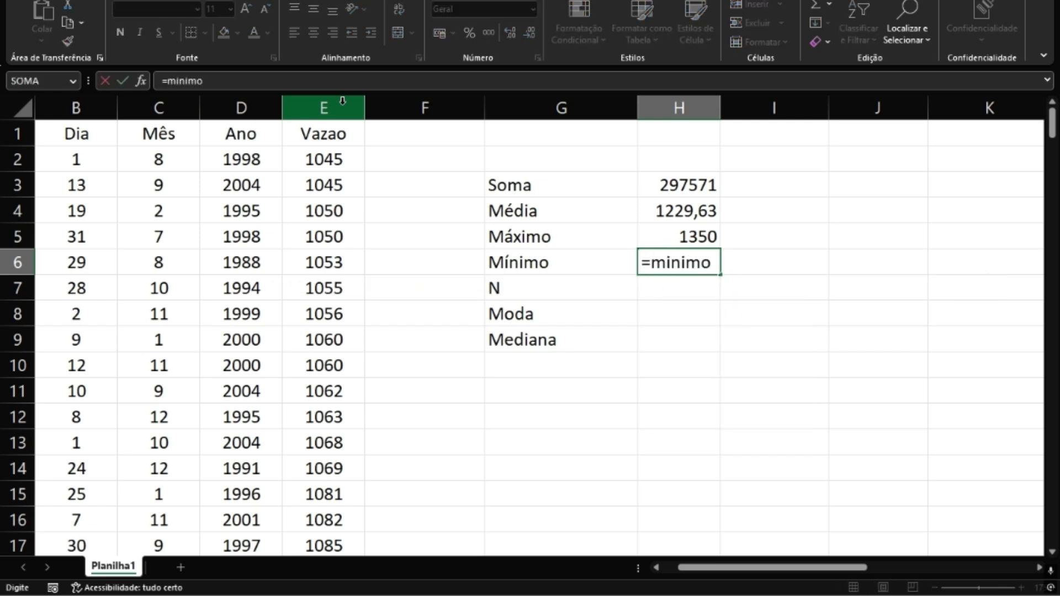
pyautogui.write('(')
pyautogui.click(342, 102)
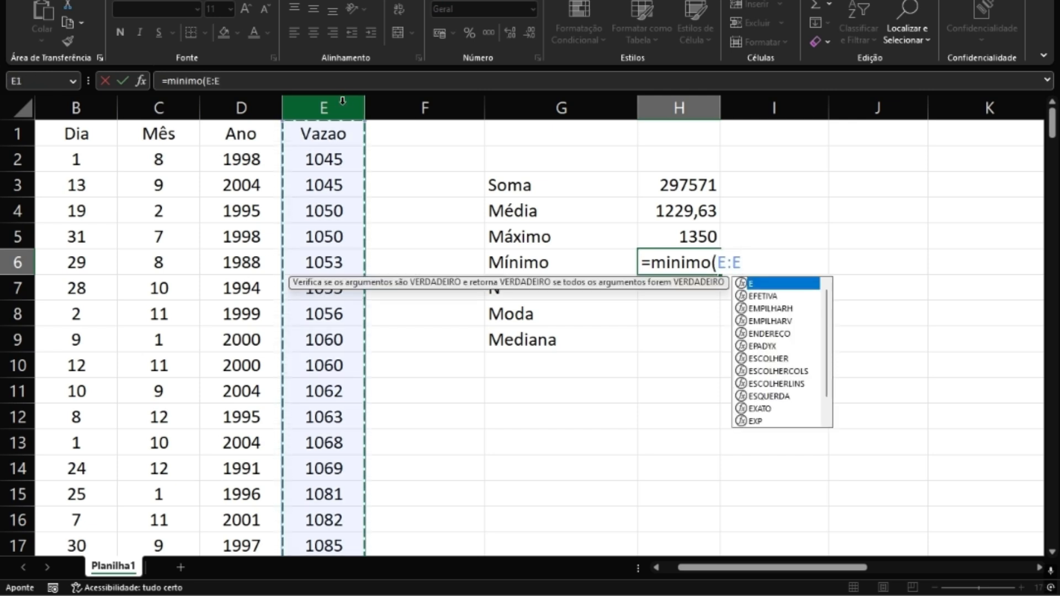
pyautogui.press('Return')
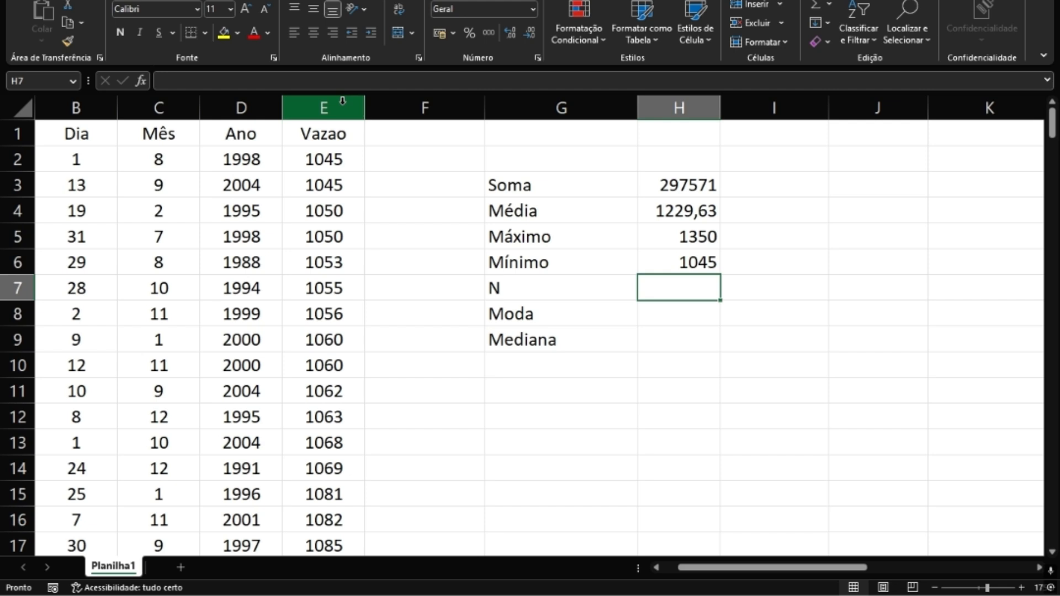
# Review the formula cells H3:H6 against their source column E and the unused date columns B to D
pyautogui.moveTo(658, 188); pyautogui.dragTo(672, 262)
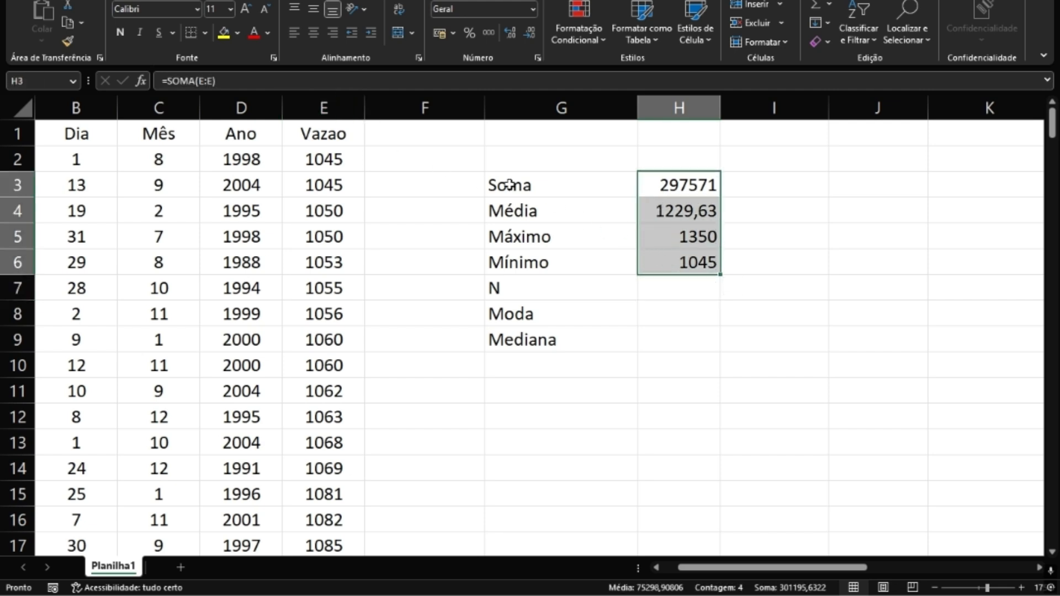
pyautogui.click(342, 106)
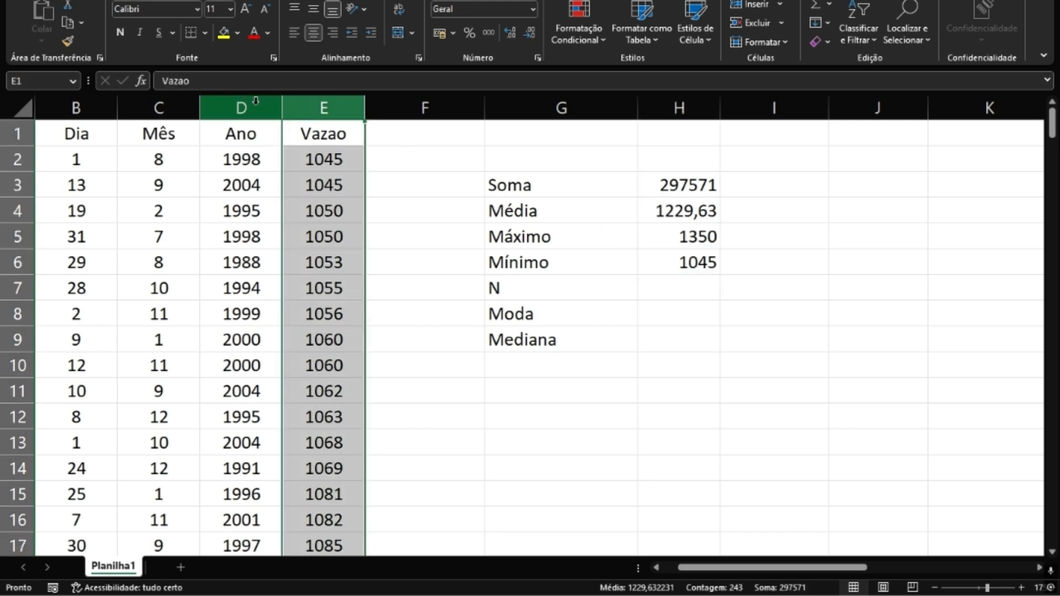
pyautogui.moveTo(256, 102); pyautogui.dragTo(83, 105)
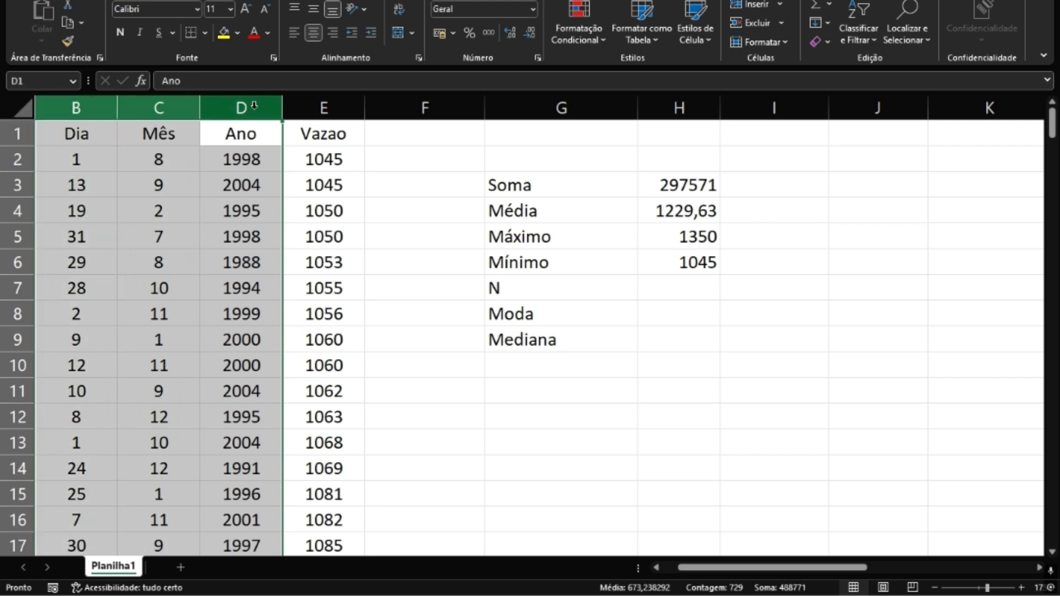
pyautogui.click(305, 105)
pyautogui.click(708, 186)
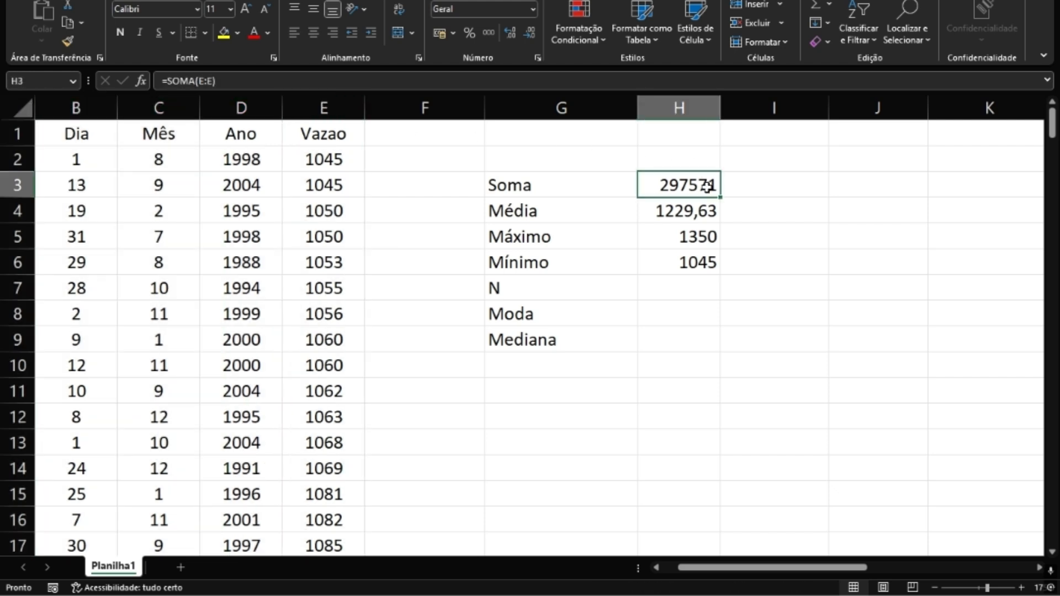
pyautogui.click(322, 108)
pyautogui.click(654, 210)
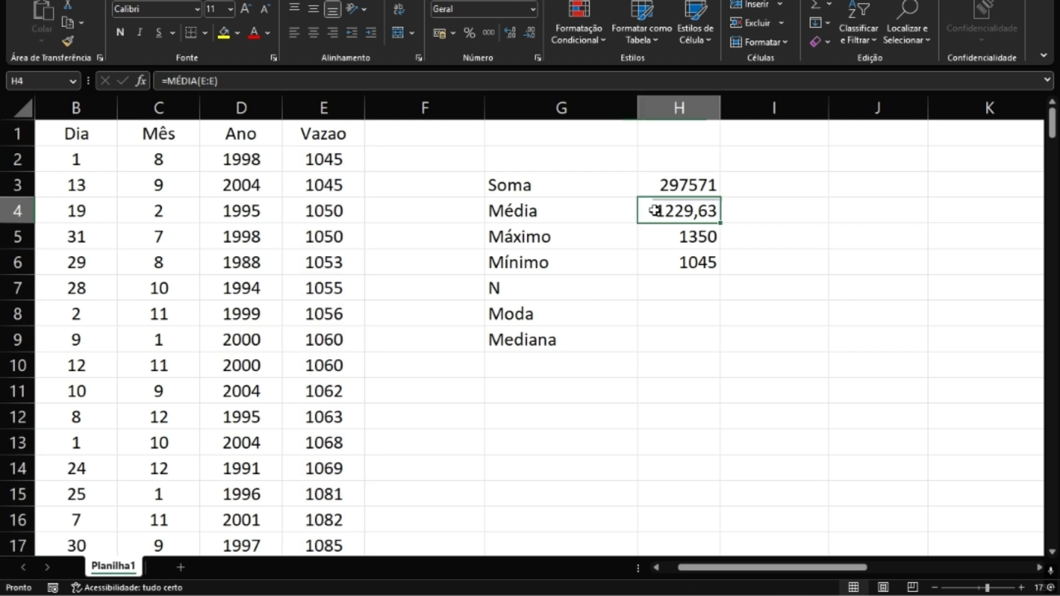
pyautogui.click(324, 108)
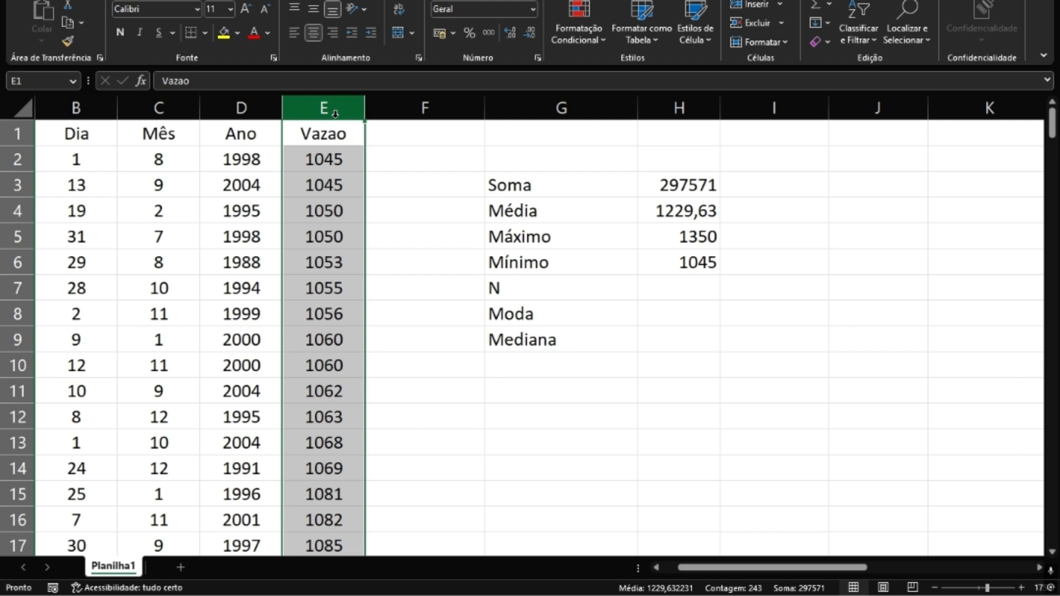
pyautogui.moveTo(242, 108); pyautogui.dragTo(93, 99)
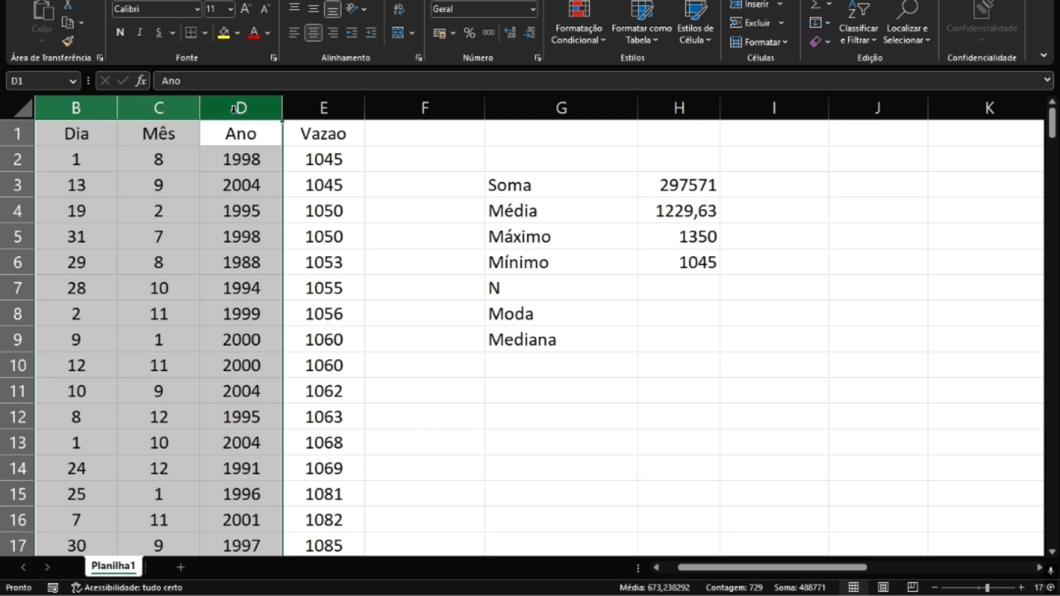
pyautogui.click(310, 107)
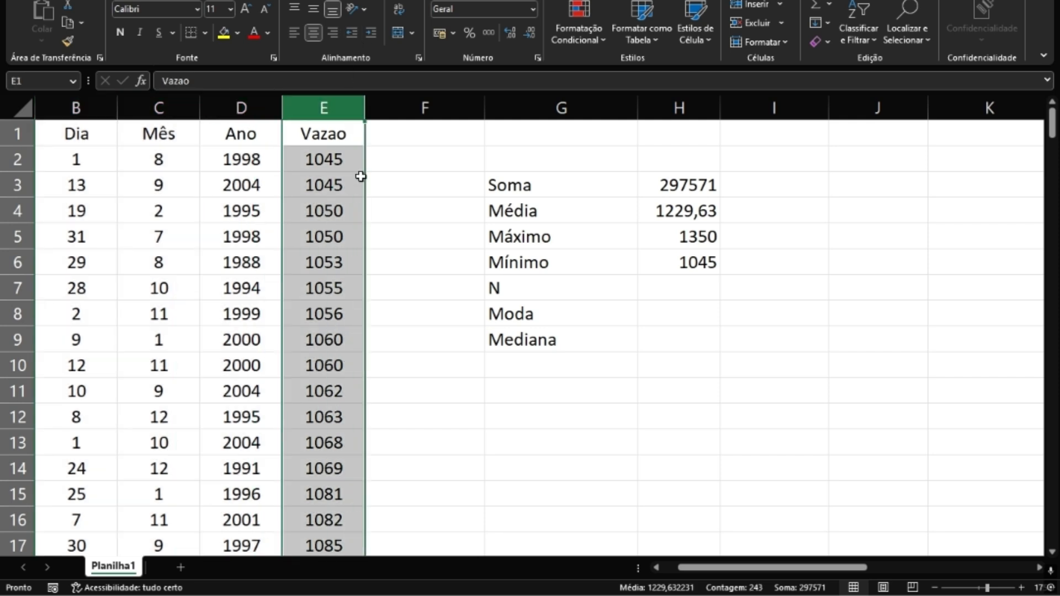
pyautogui.click(712, 264)
pyautogui.moveTo(686, 260); pyautogui.dragTo(679, 185)
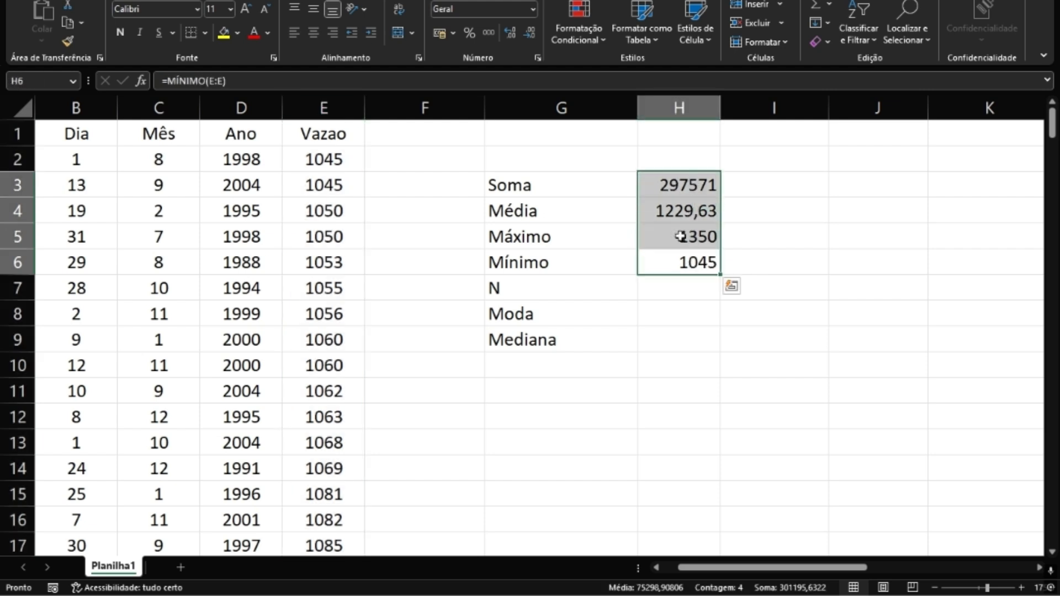
# Change the label in G7 from N to Numero de dados
pyautogui.click(682, 295)
pyautogui.click(531, 295)
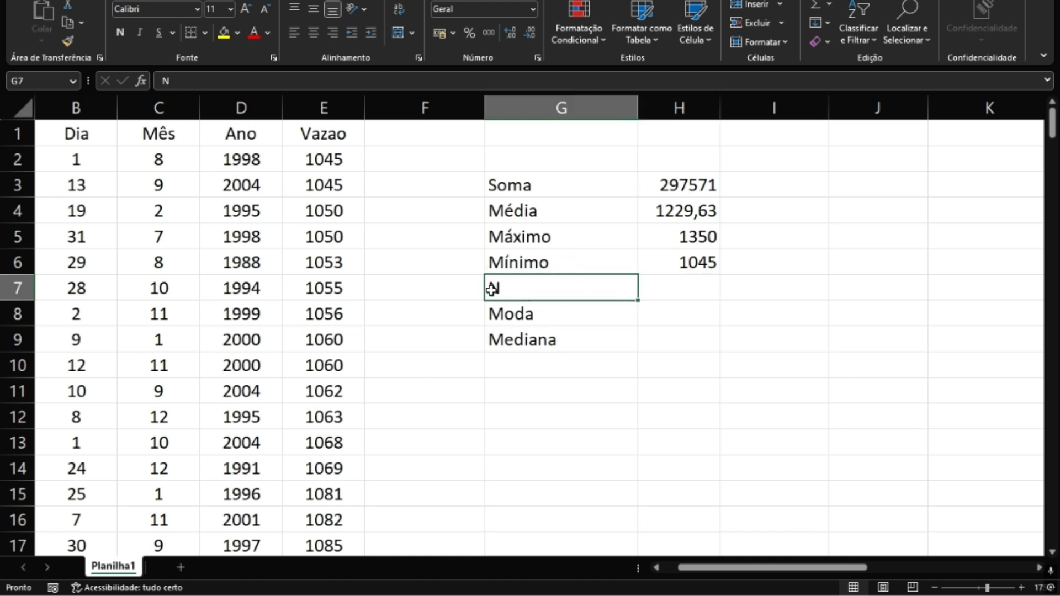
pyautogui.doubleClick(529, 296)
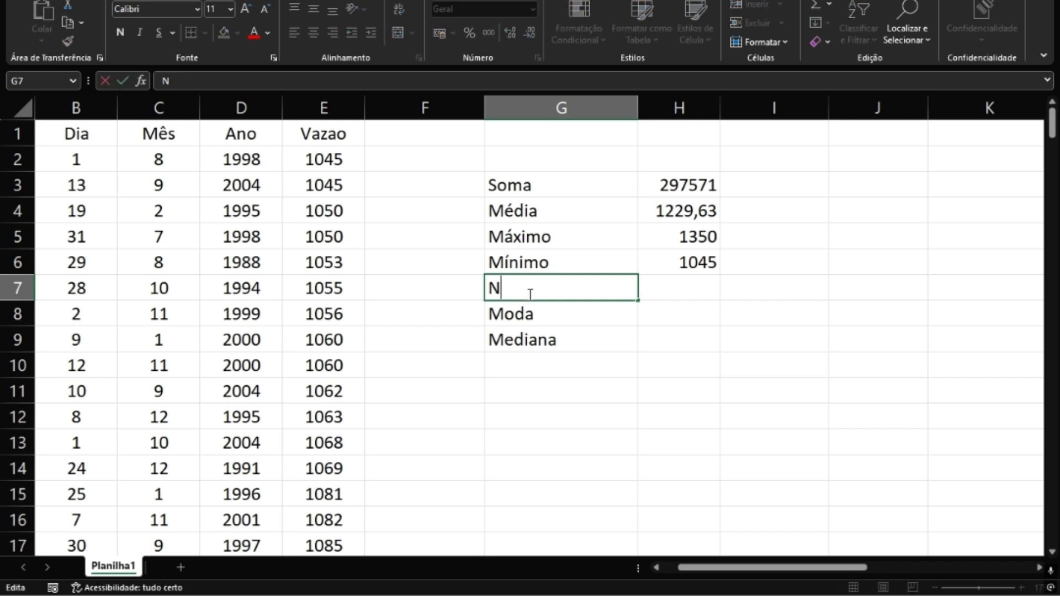
pyautogui.write('umero de dados')
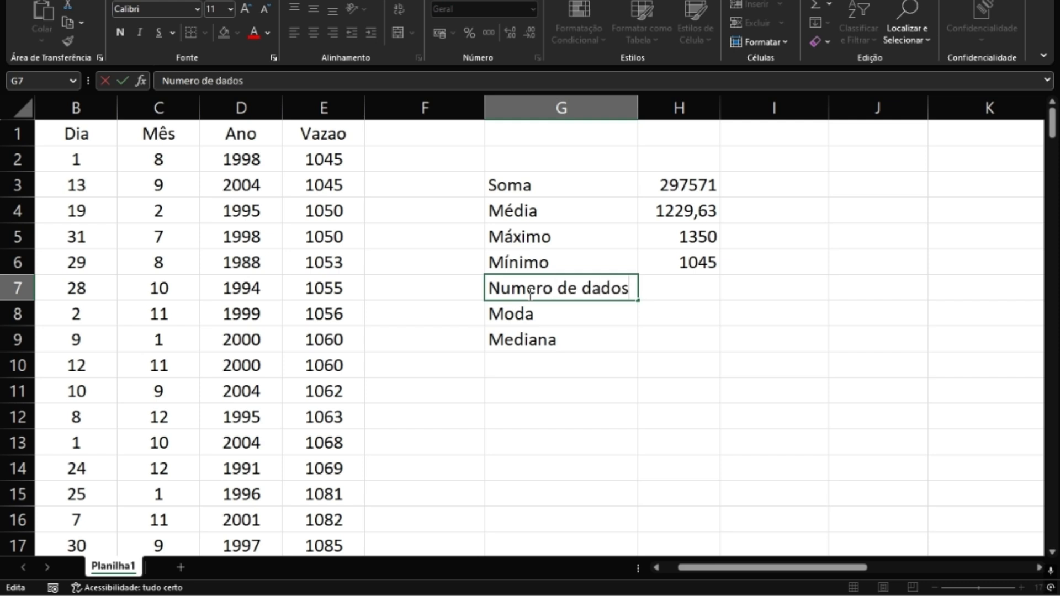
pyautogui.click(658, 359)
pyautogui.click(602, 289)
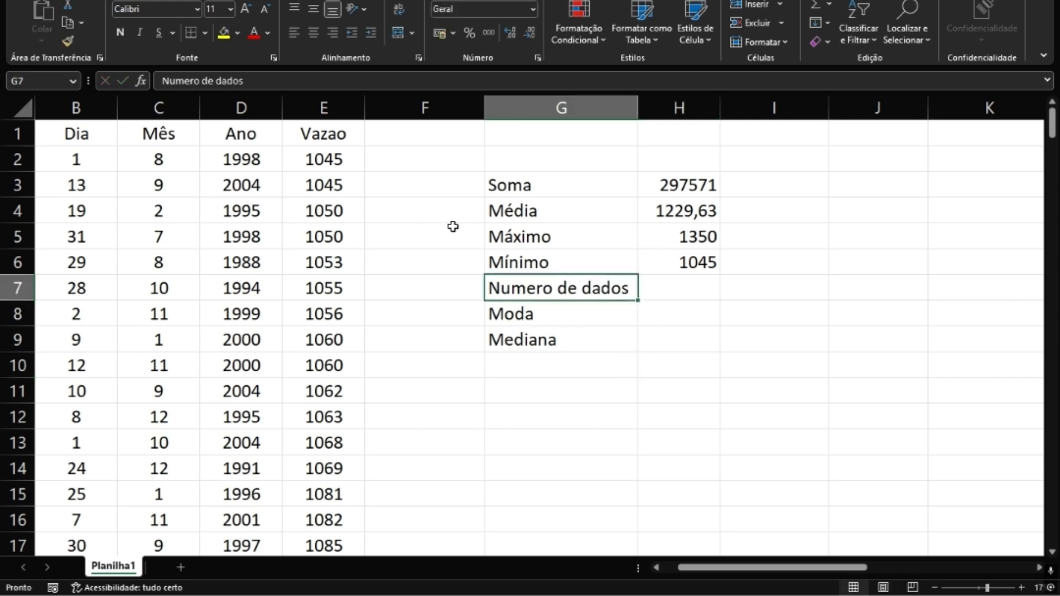
# Examine the first Vazao values in column E against the date columns and the sum formula in H3
pyautogui.moveTo(340, 159); pyautogui.dragTo(349, 292)
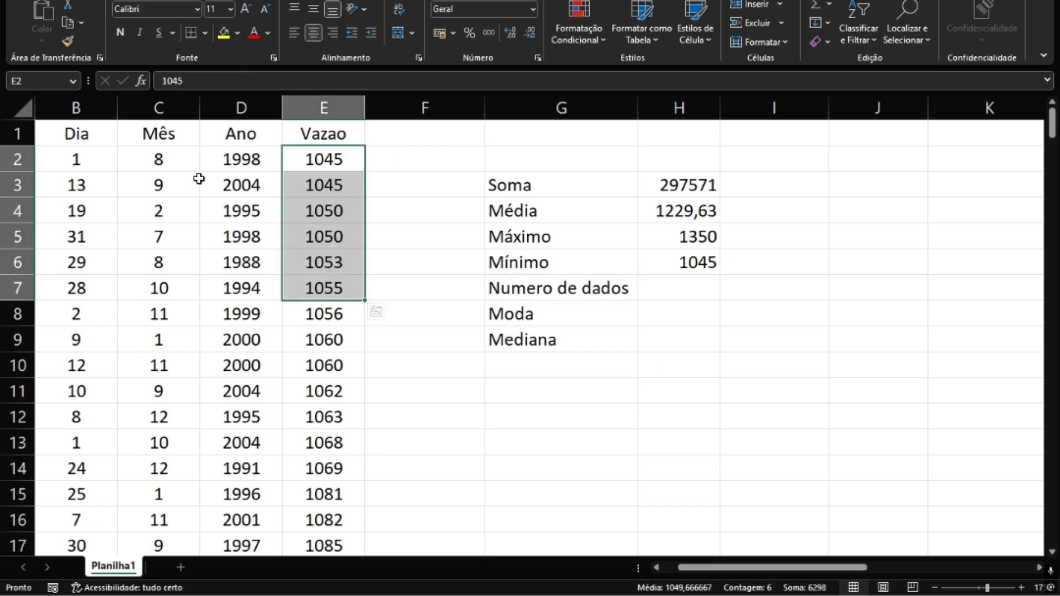
pyautogui.moveTo(77, 159); pyautogui.dragTo(230, 289)
pyautogui.moveTo(348, 156); pyautogui.dragTo(337, 312)
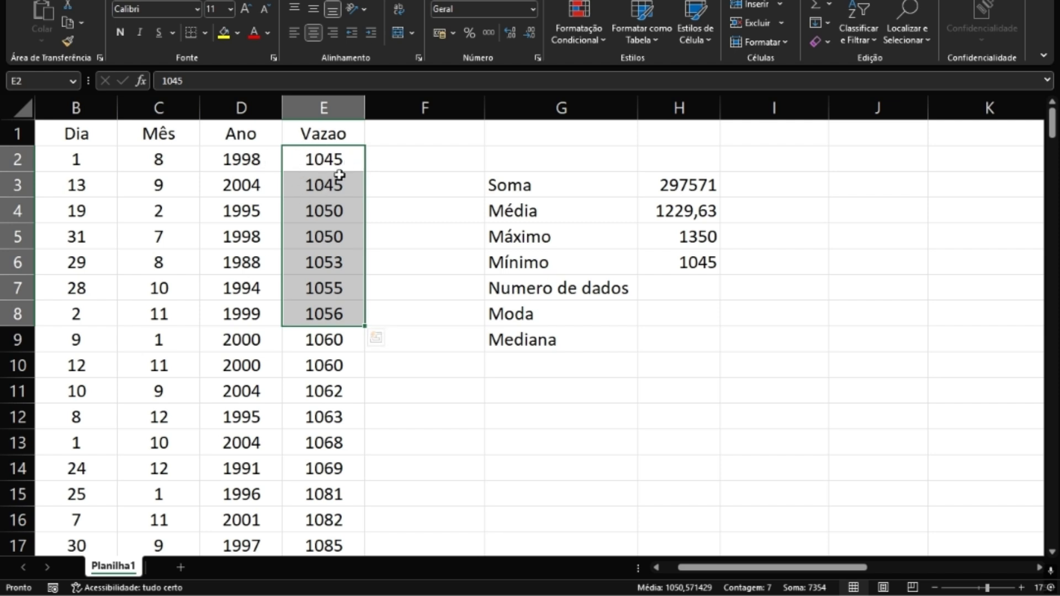
pyautogui.click(386, 176)
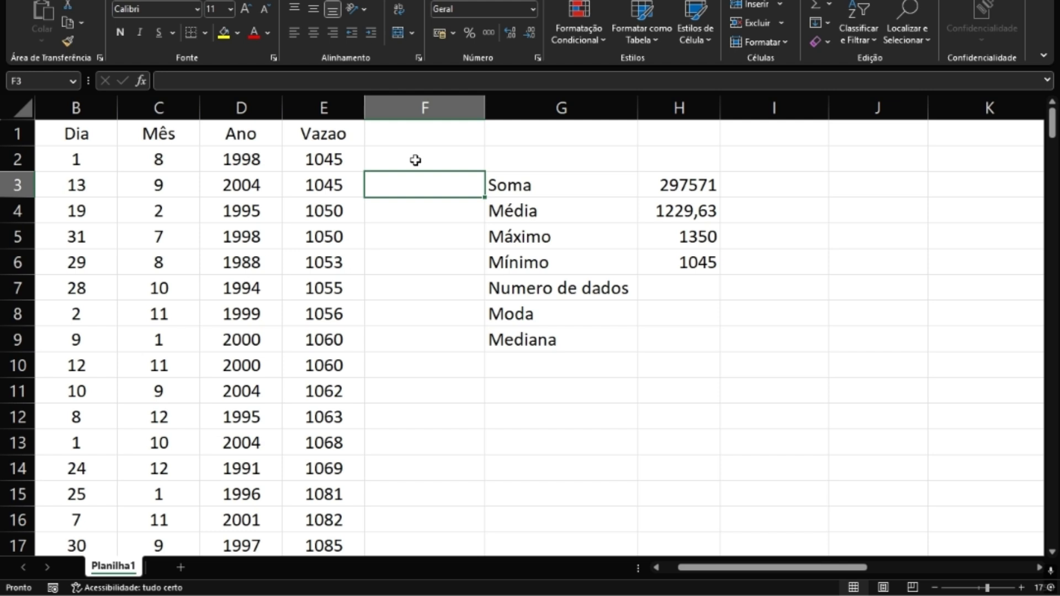
pyautogui.click(342, 162)
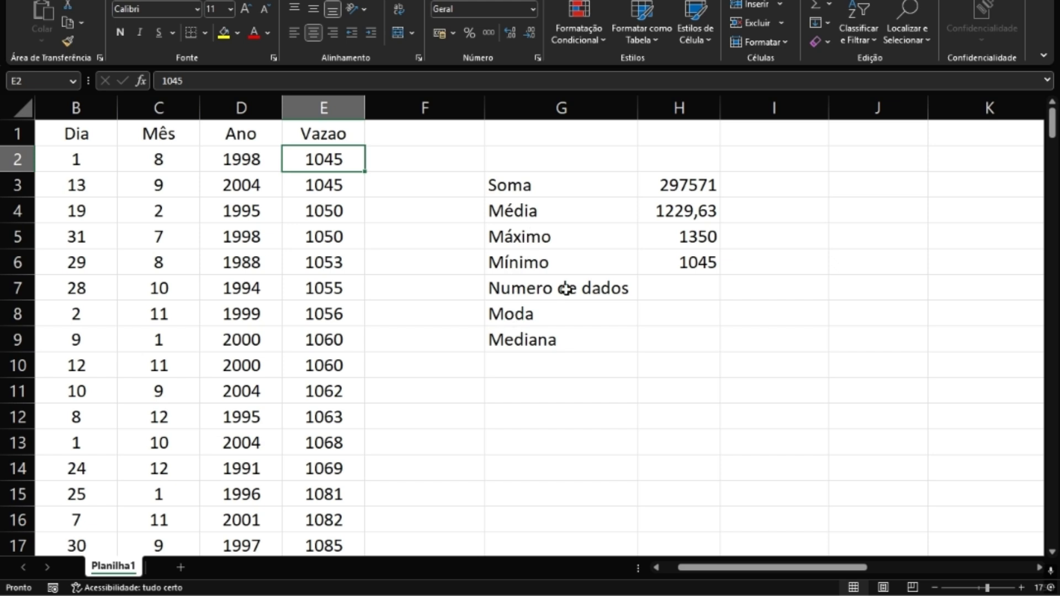
pyautogui.click(675, 188)
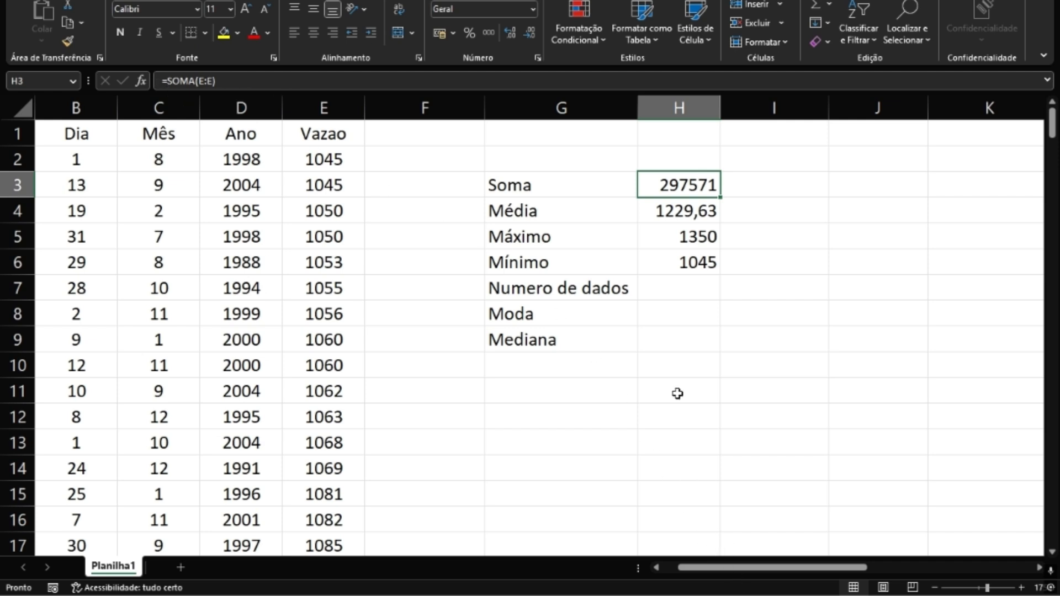
pyautogui.moveTo(329, 161); pyautogui.dragTo(327, 313)
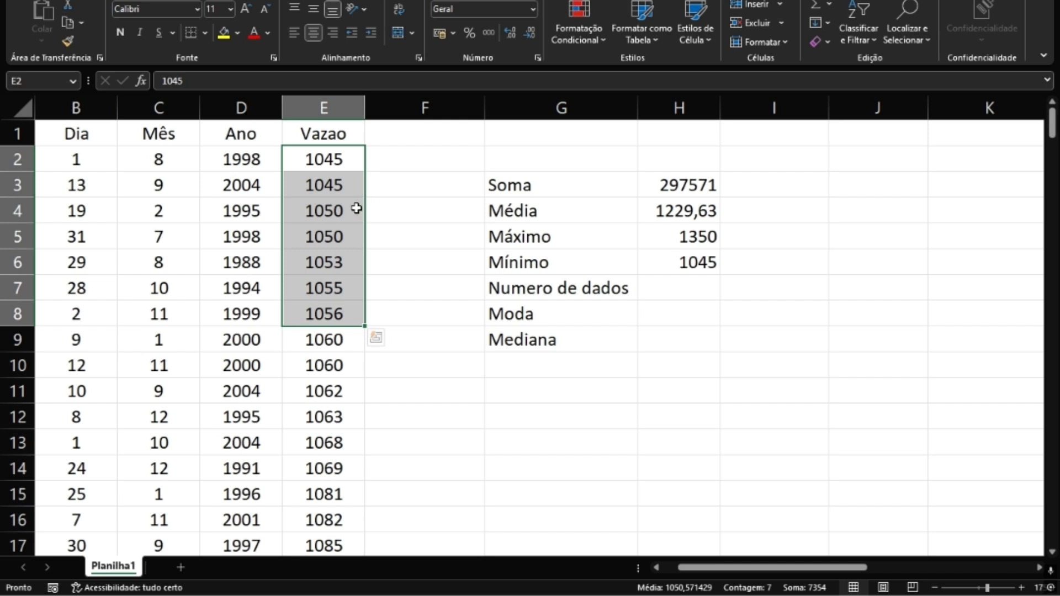
pyautogui.click(373, 451)
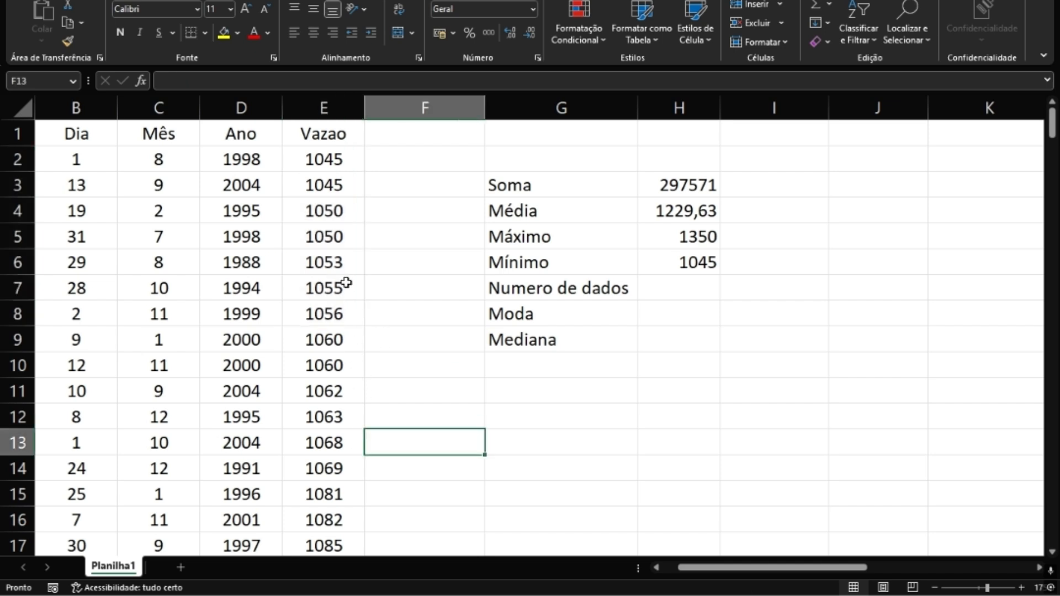
pyautogui.click(313, 158)
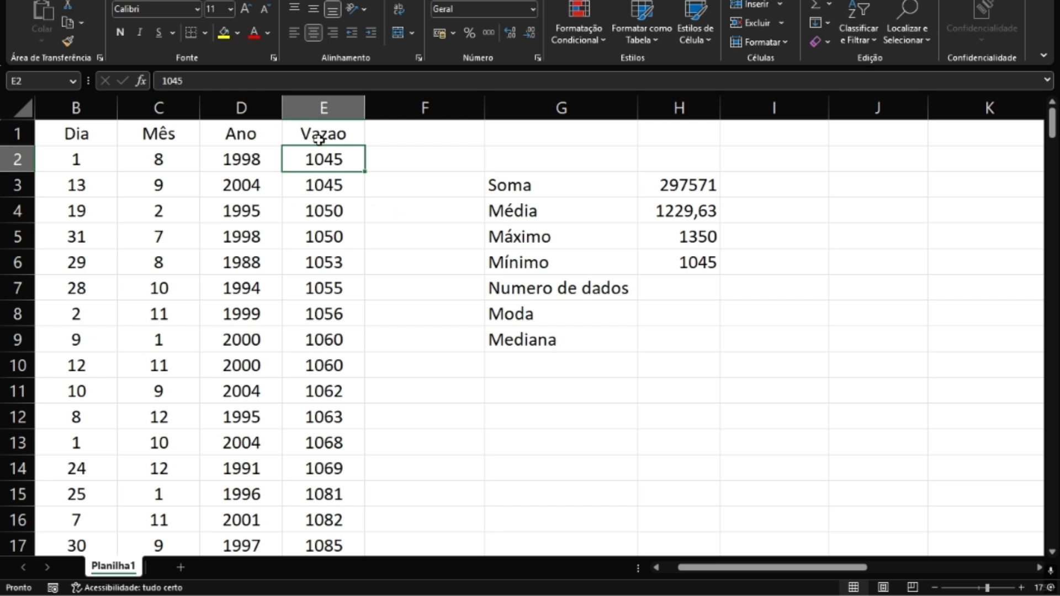
# Compare the count for the whole Vazao column E with the count for only its values from E2 to the last row
pyautogui.click(333, 108)
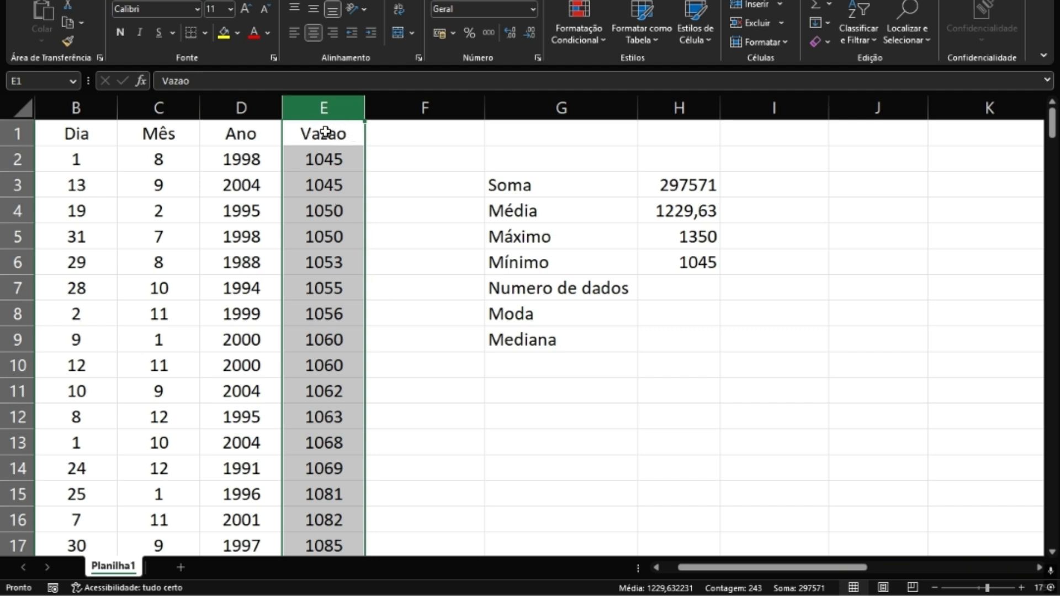
pyautogui.click(376, 159)
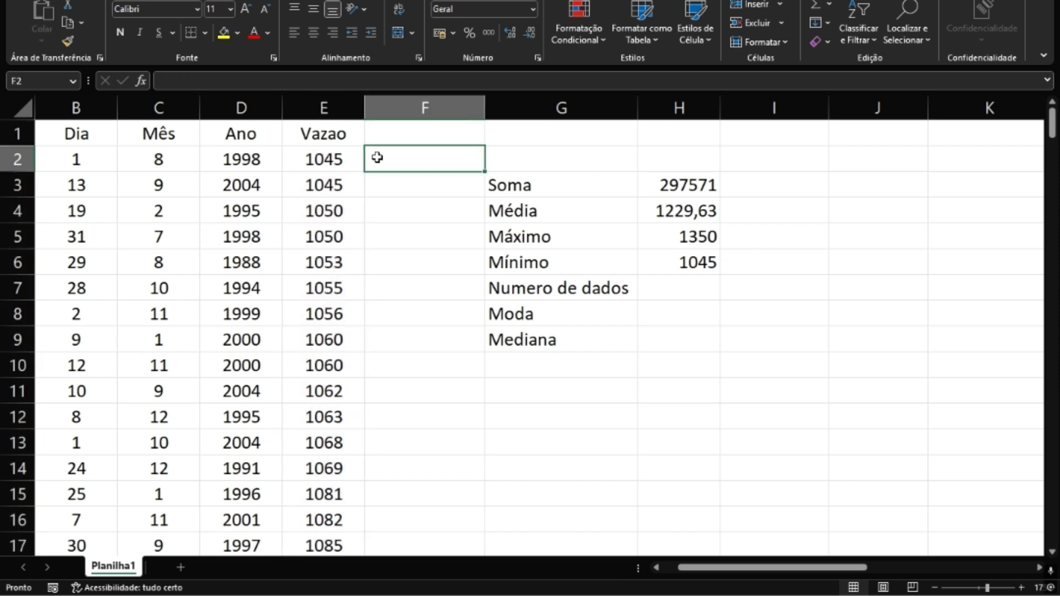
pyautogui.click(331, 160)
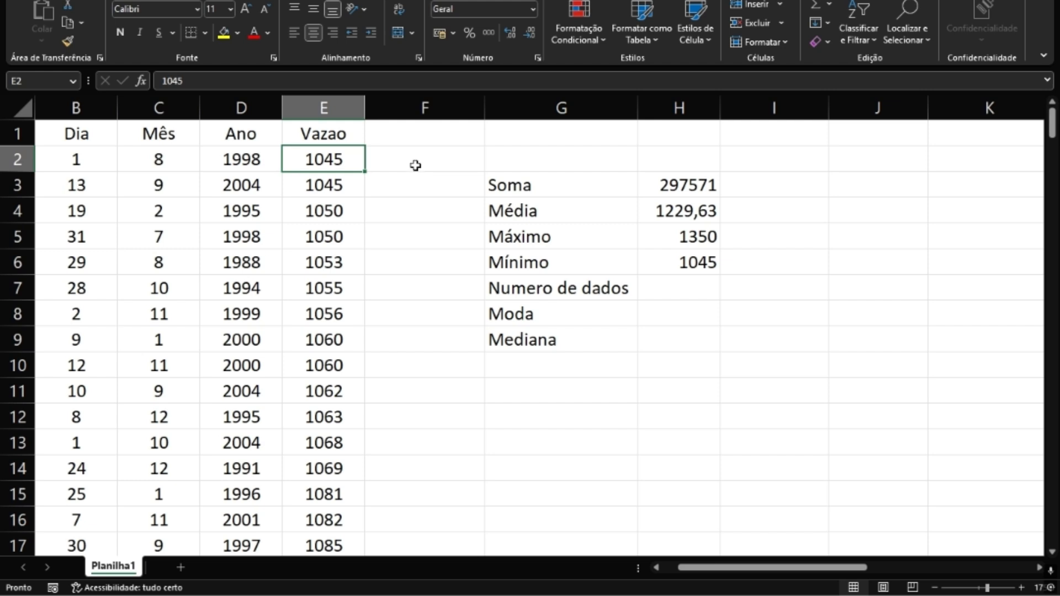
pyautogui.hotkey('ctrl', 'shift', 'Down')
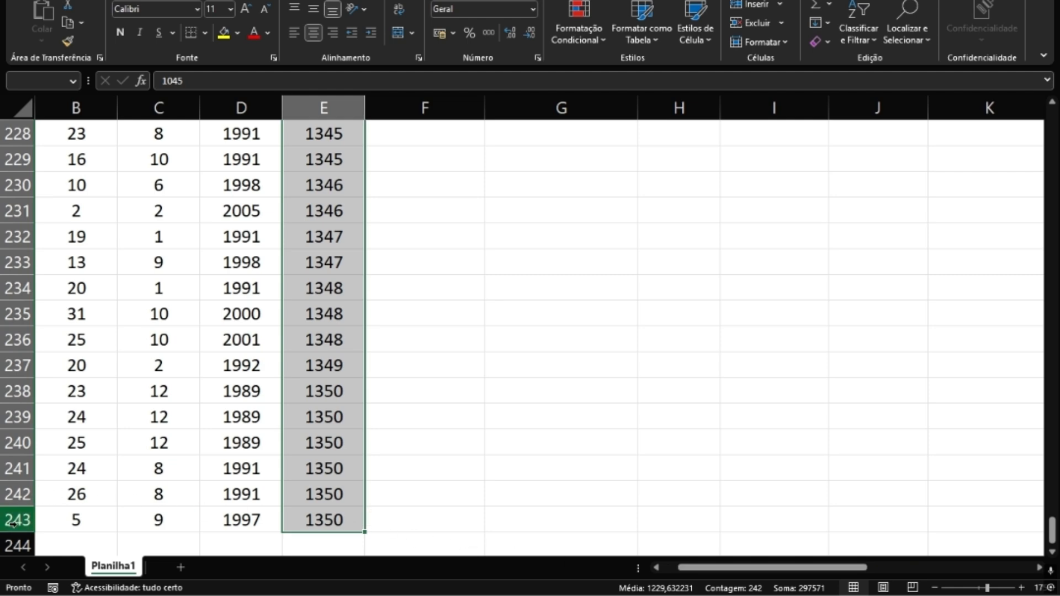
pyautogui.moveTo(1052, 530); pyautogui.dragTo(1052, 117)
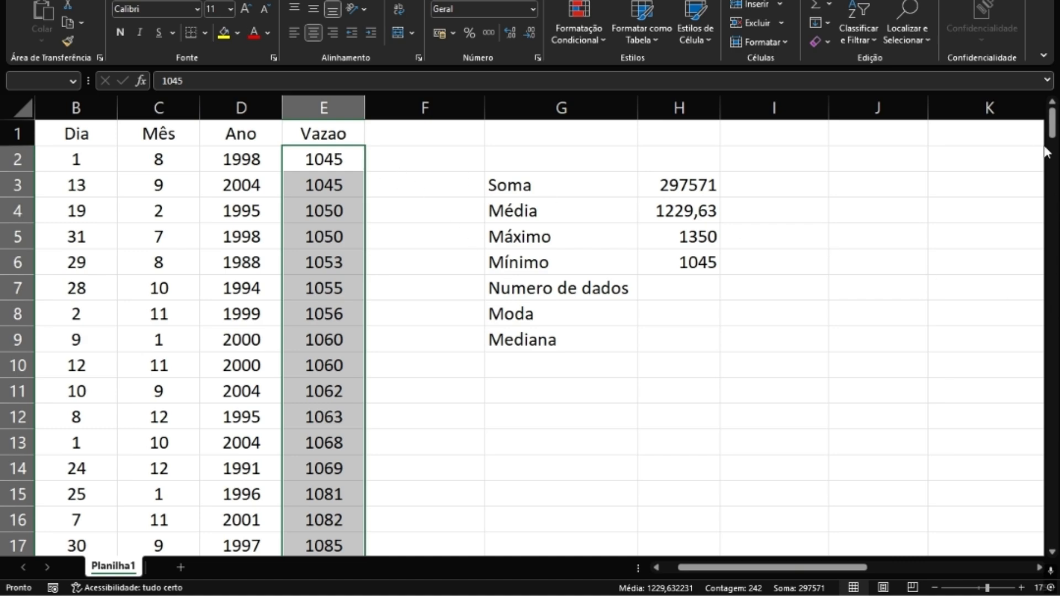
pyautogui.moveTo(1051, 122); pyautogui.dragTo(1051, 531)
pyautogui.scroll(-1, 375, 387)
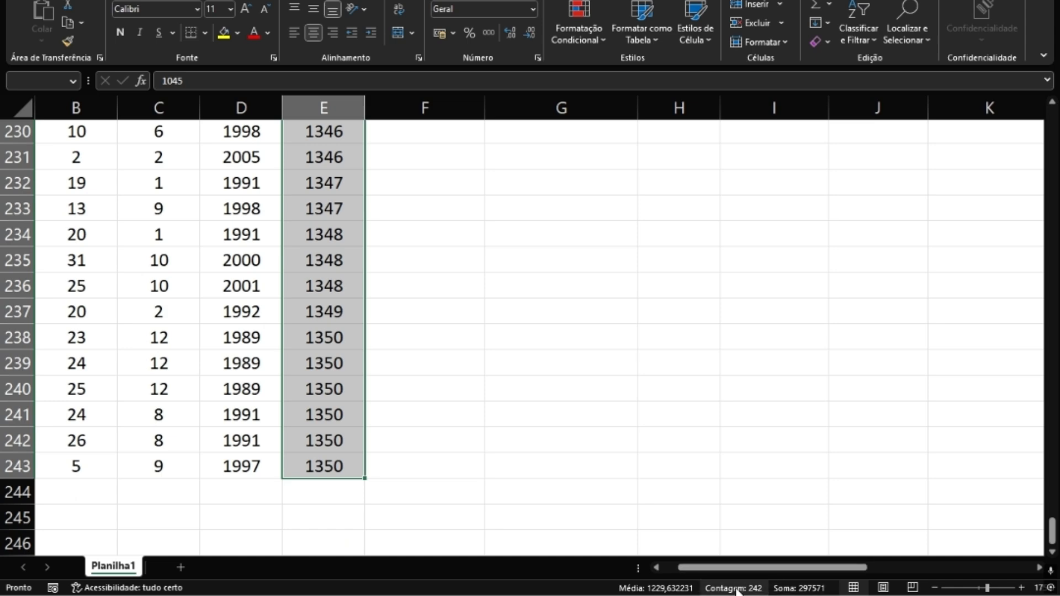
pyautogui.scroll(7, 670, 482)
pyautogui.scroll(20, 670, 482)
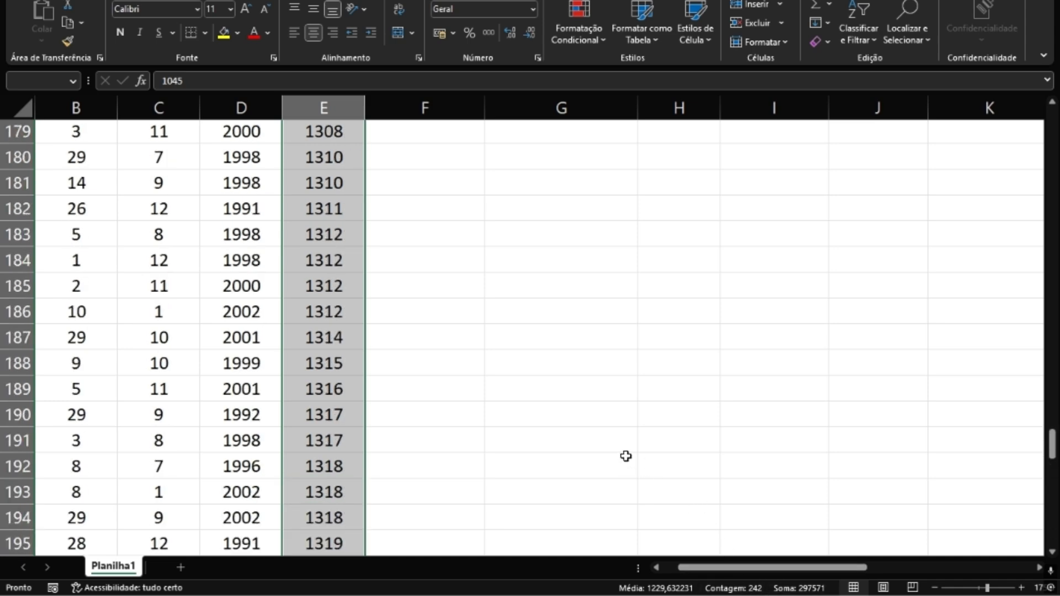
pyautogui.moveTo(1052, 387); pyautogui.dragTo(1058, 80)
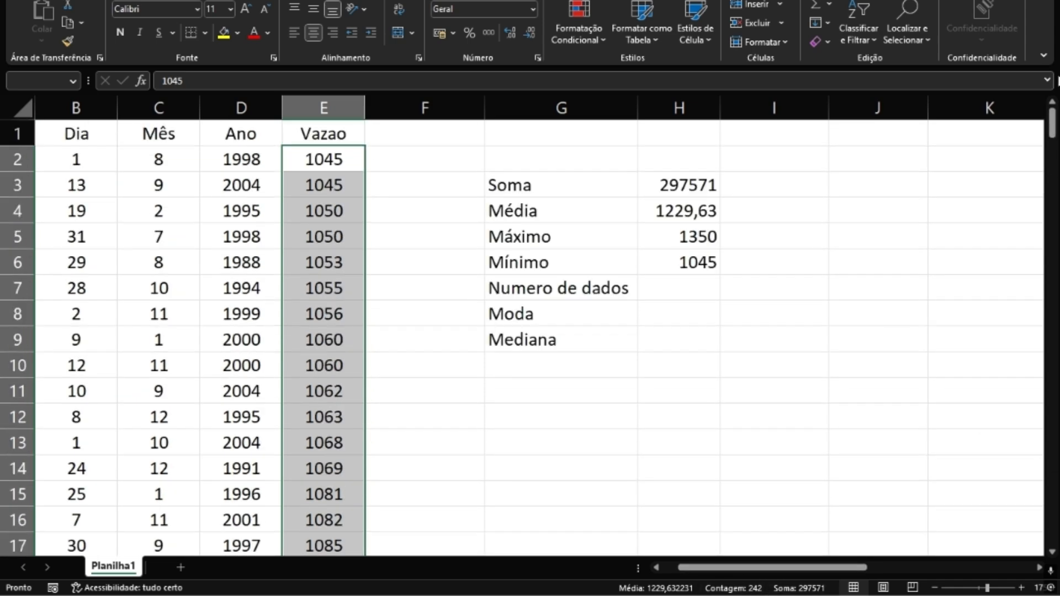
# Enter 242 in H7 as the Numero de dados value
pyautogui.click(669, 288)
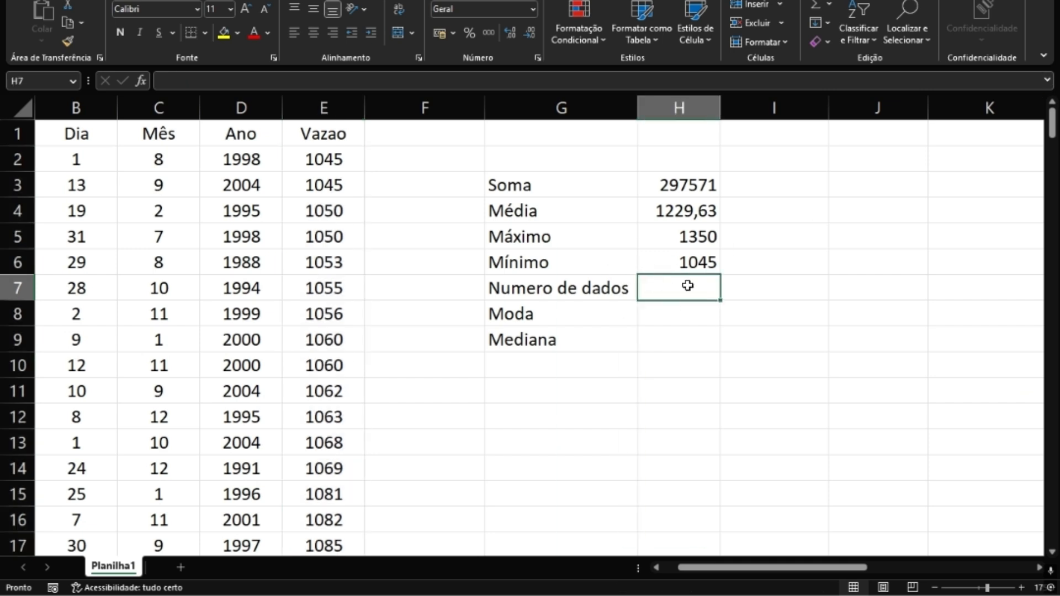
pyautogui.write('242')
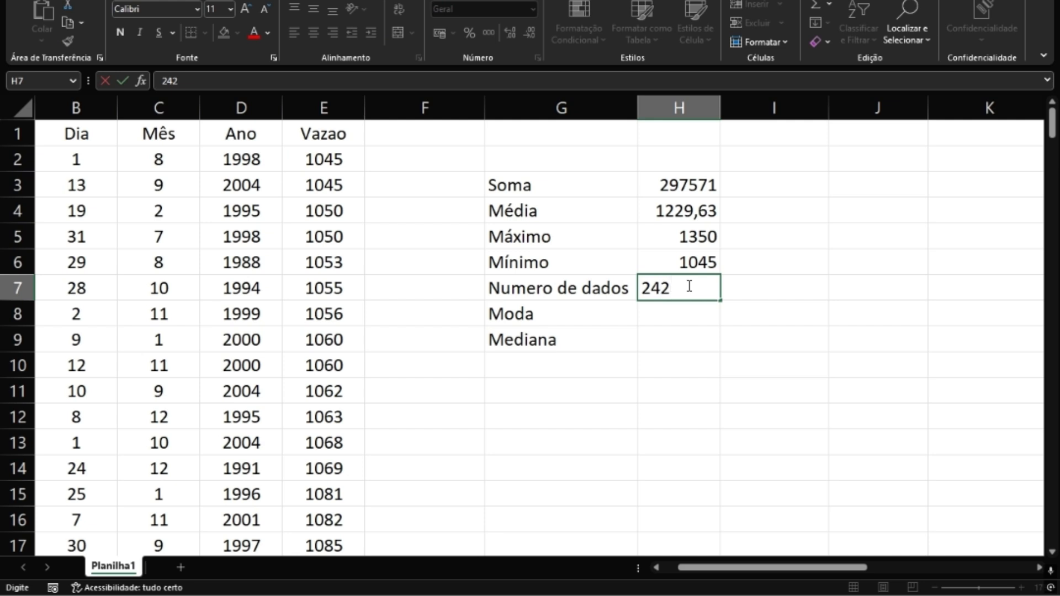
pyautogui.click(695, 318)
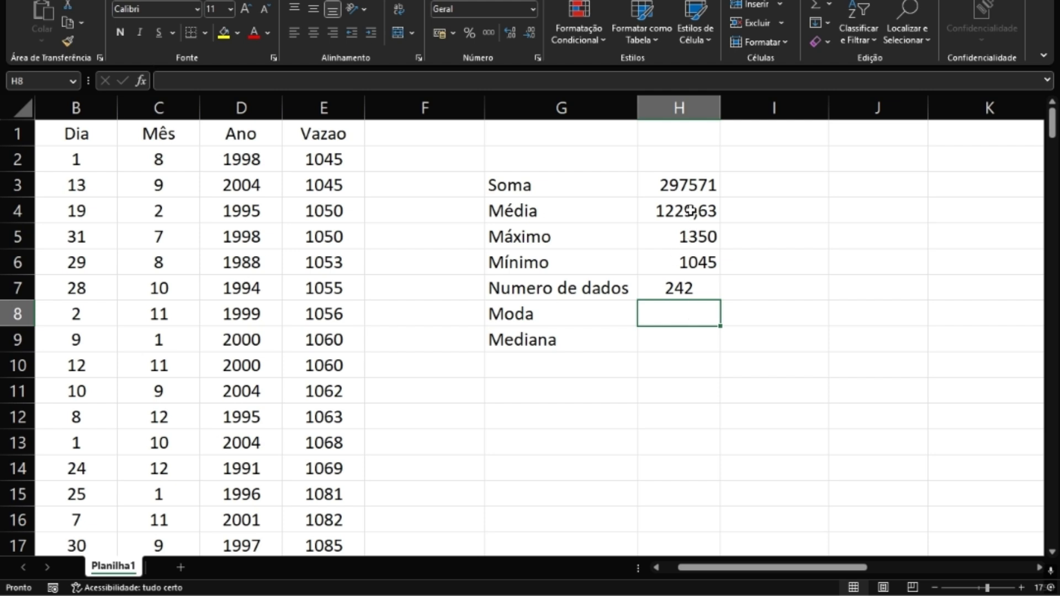
# Enter the mode formula in H8 using the MODO function over the whole Vazao column E:E
pyautogui.click(685, 190)
pyautogui.click(705, 213)
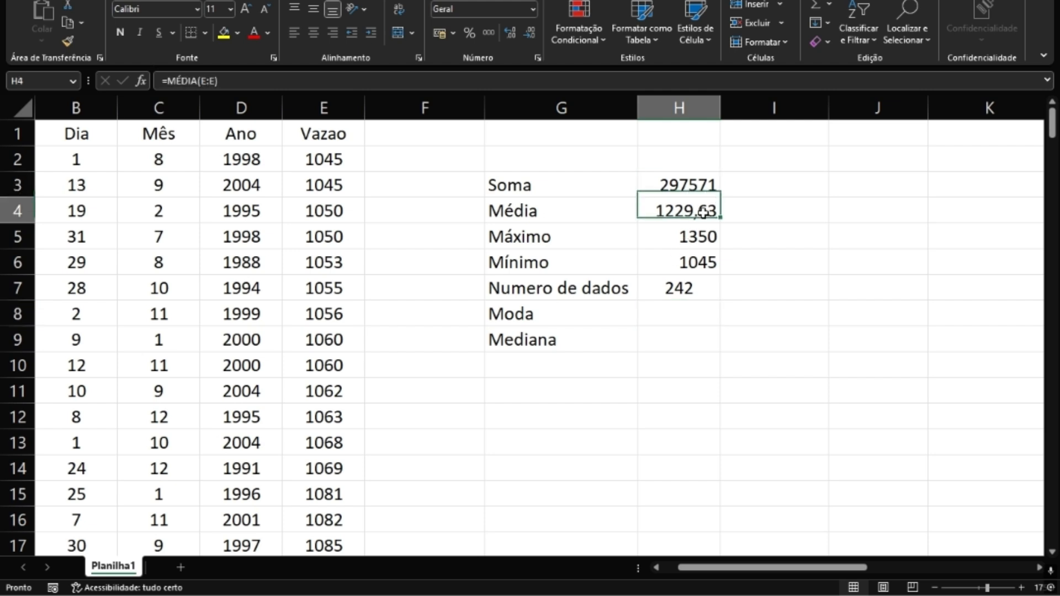
pyautogui.click(676, 271)
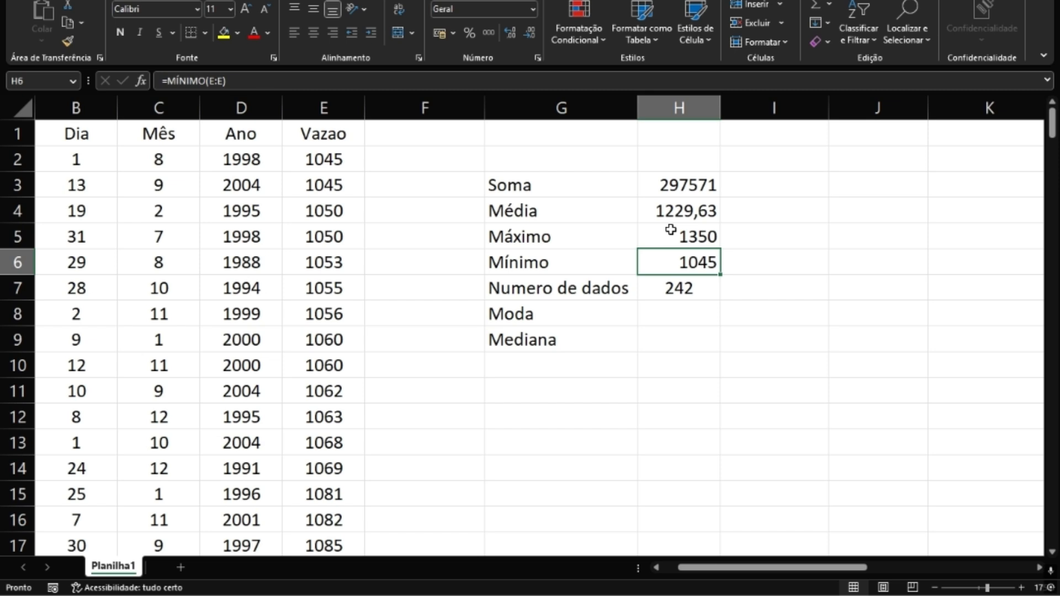
pyautogui.click(671, 311)
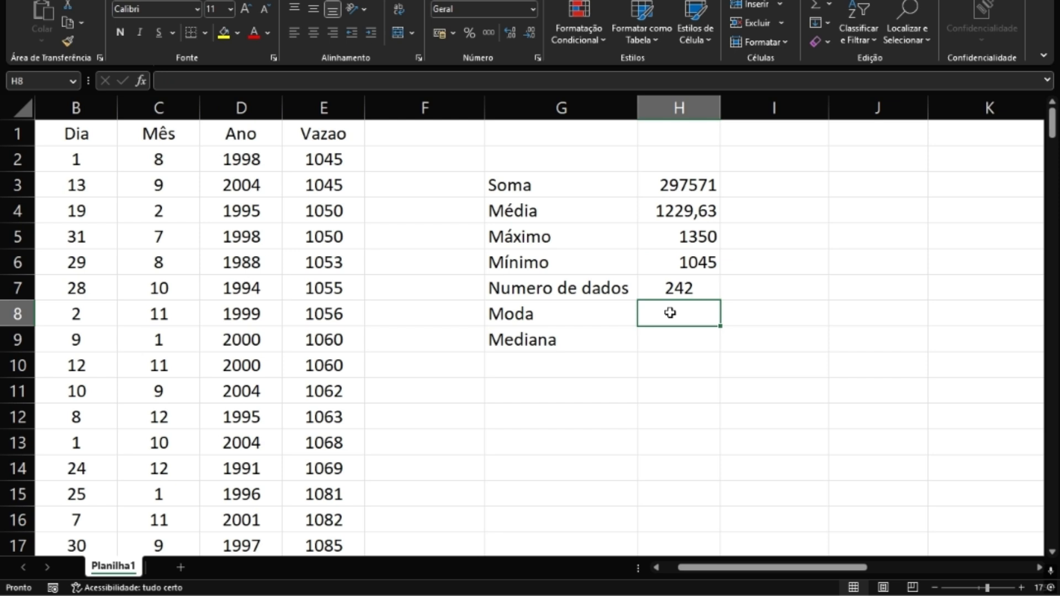
pyautogui.write('=')
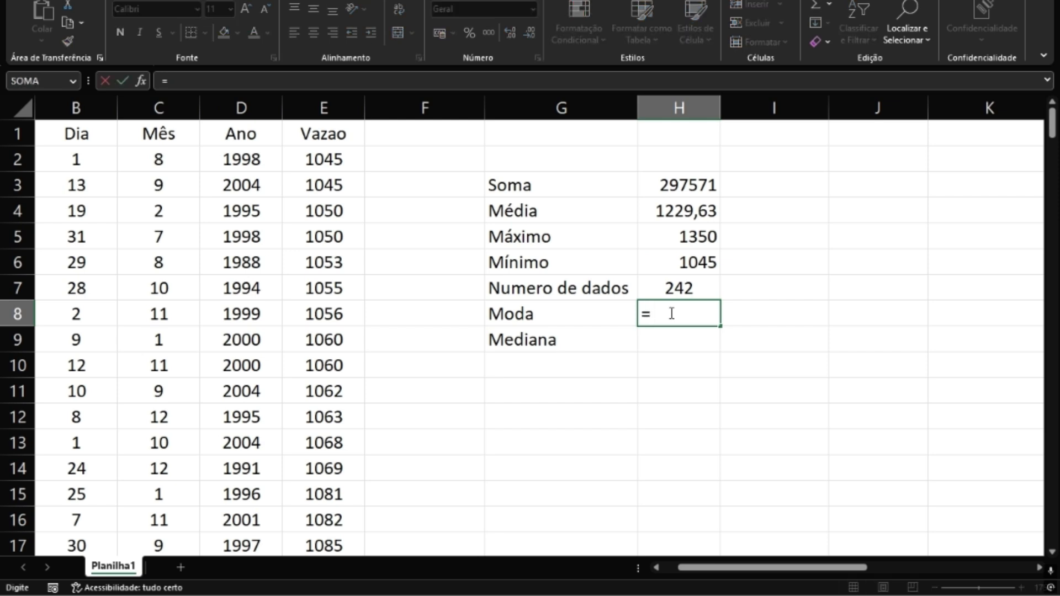
pyautogui.write('modo')
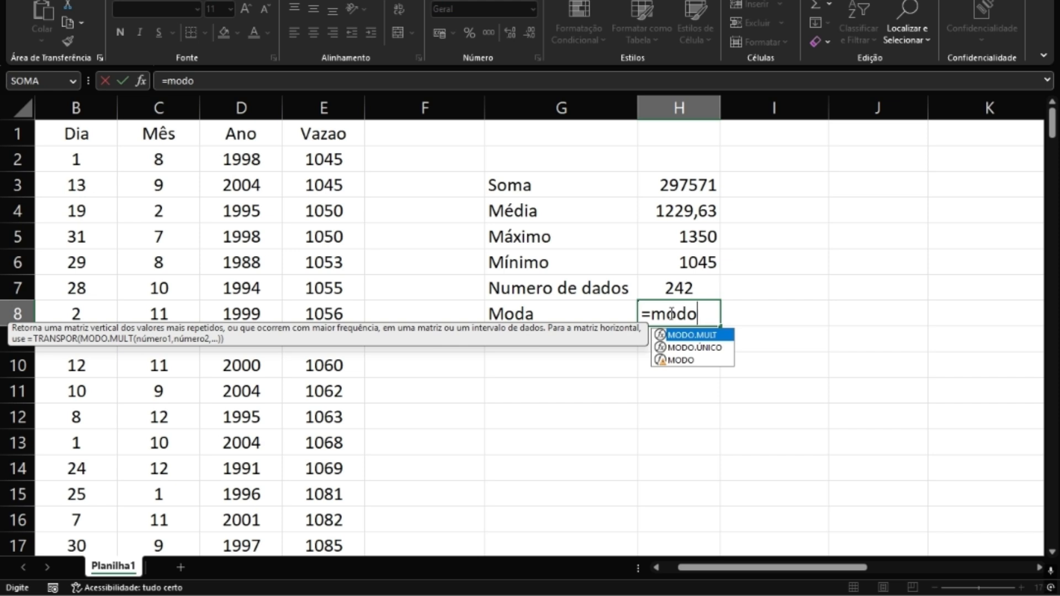
pyautogui.write('(')
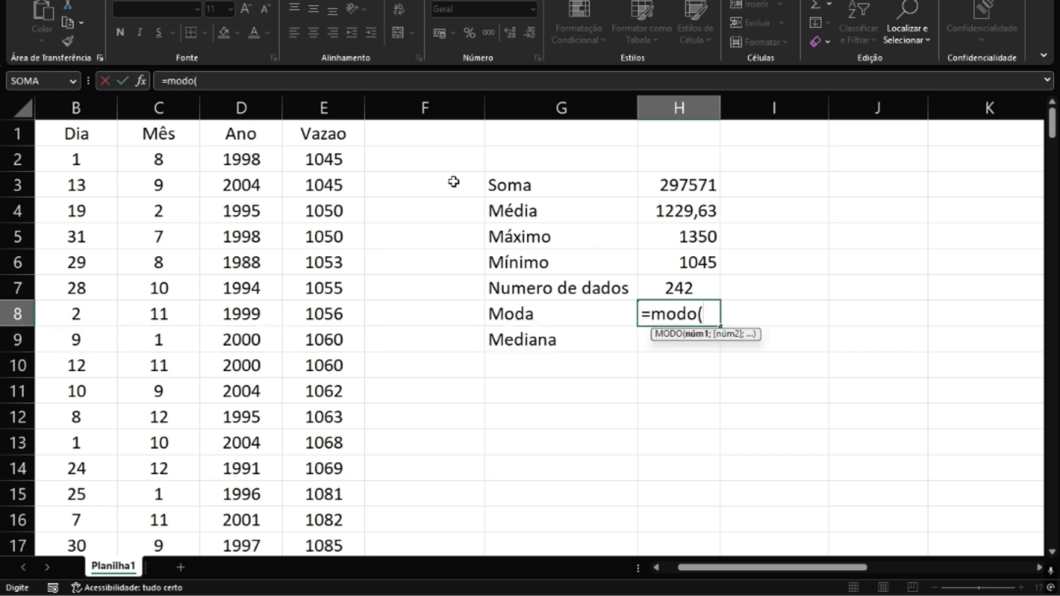
pyautogui.click(341, 112)
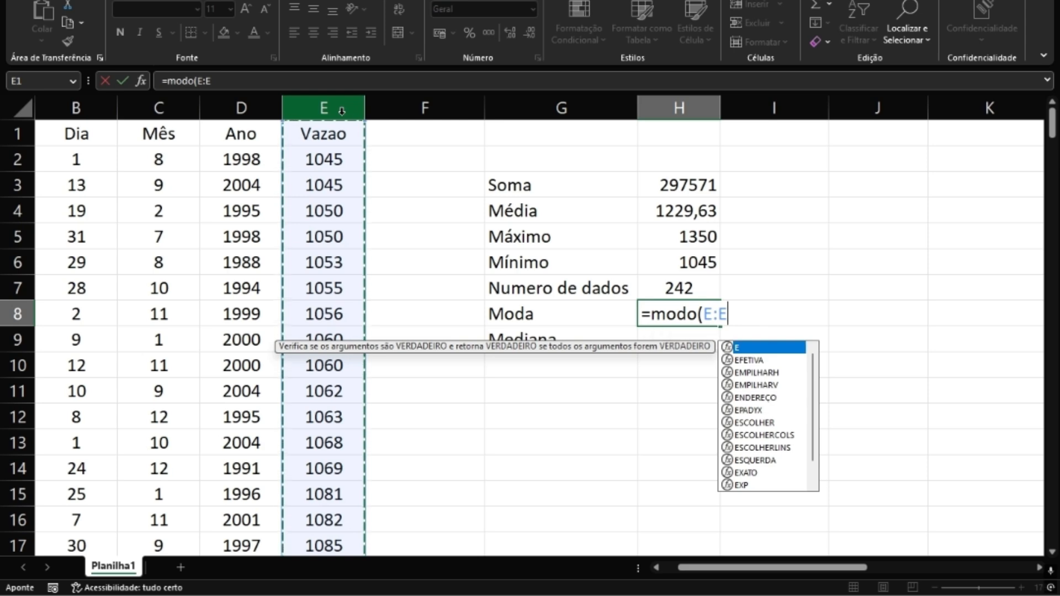
pyautogui.press('Return')
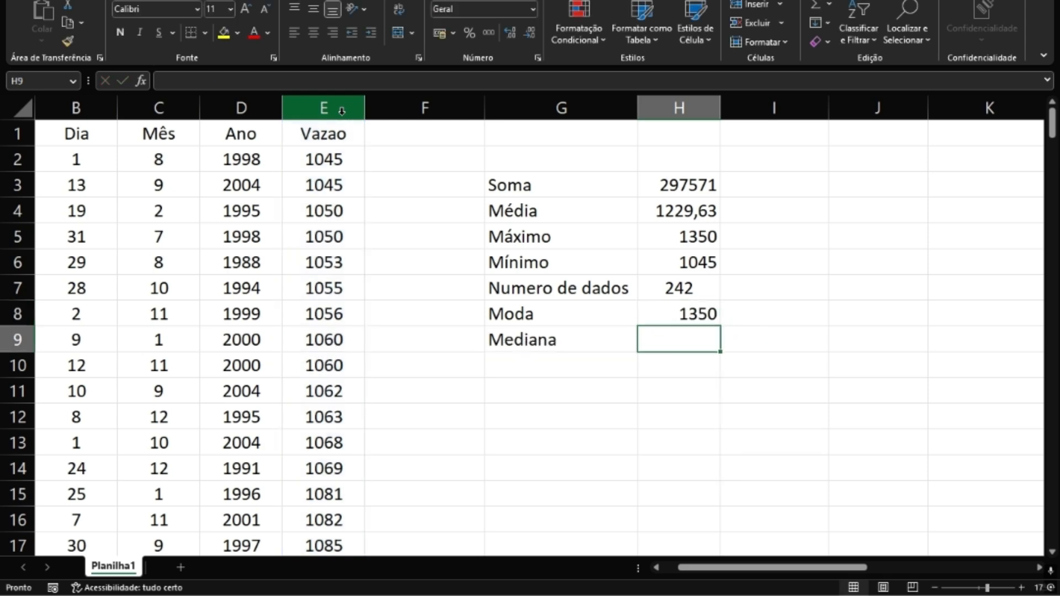
pyautogui.click(678, 310)
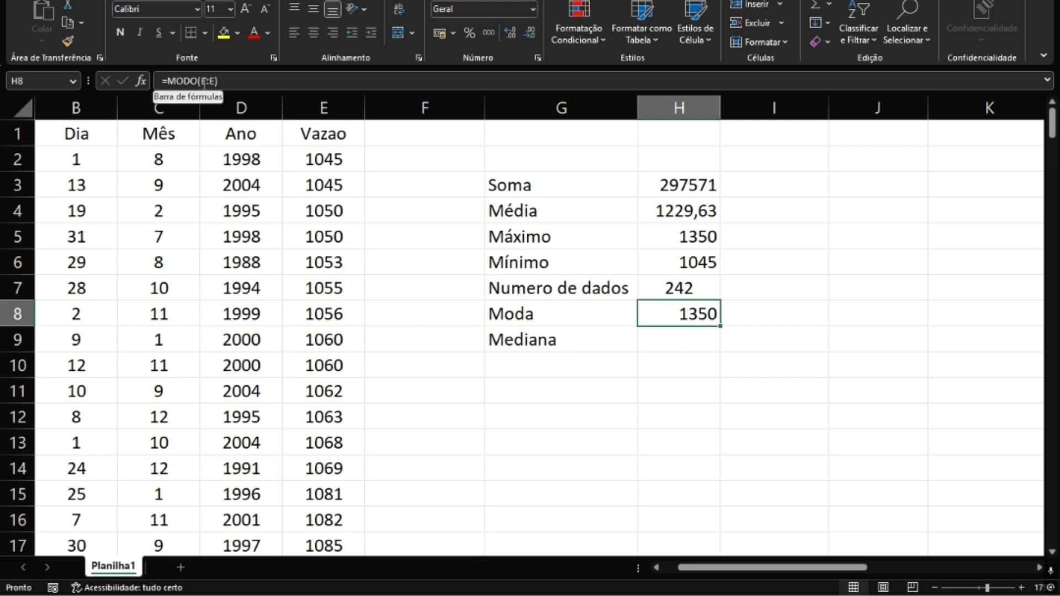
# Enter the median formula in H9 using the MED function over the whole Vazao column E:E
pyautogui.click(687, 336)
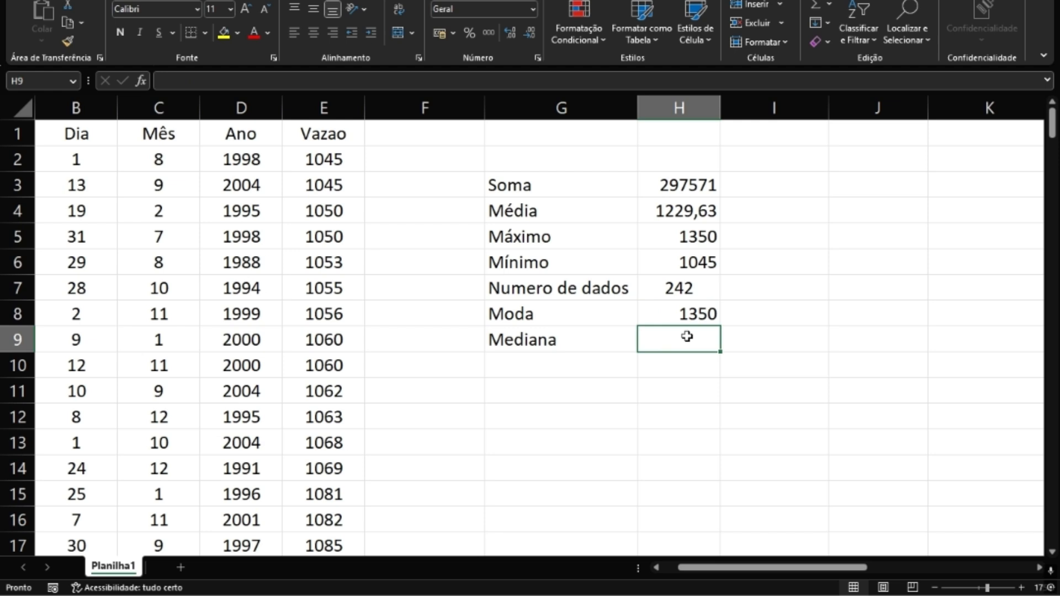
pyautogui.write('med')
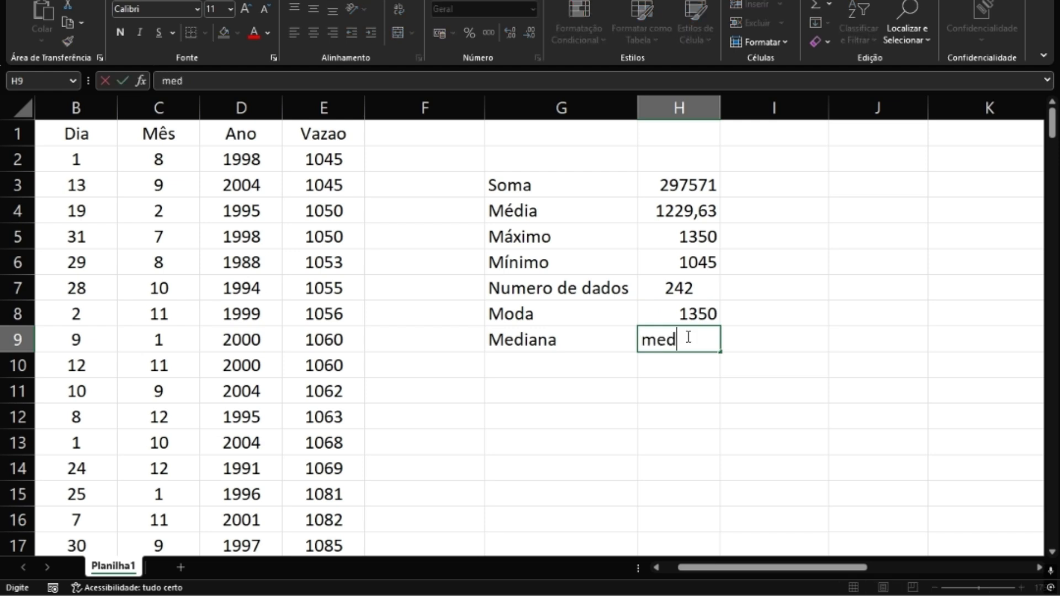
pyautogui.press('BackSpace')
pyautogui.press('BackSpace')
pyautogui.press('BackSpace')
pyautogui.write('=m')
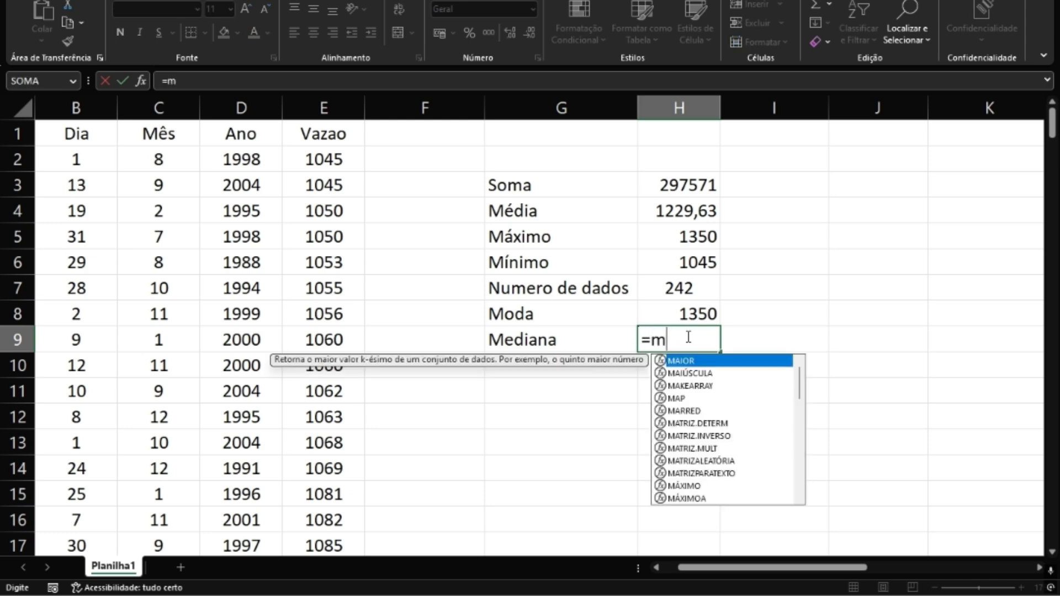
pyautogui.write('ed')
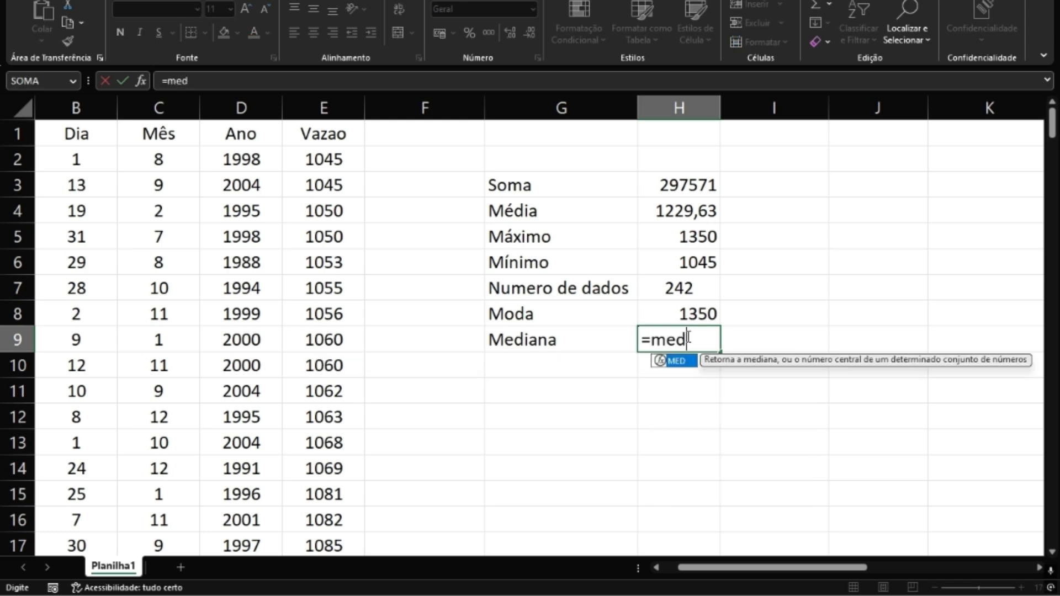
pyautogui.write('(')
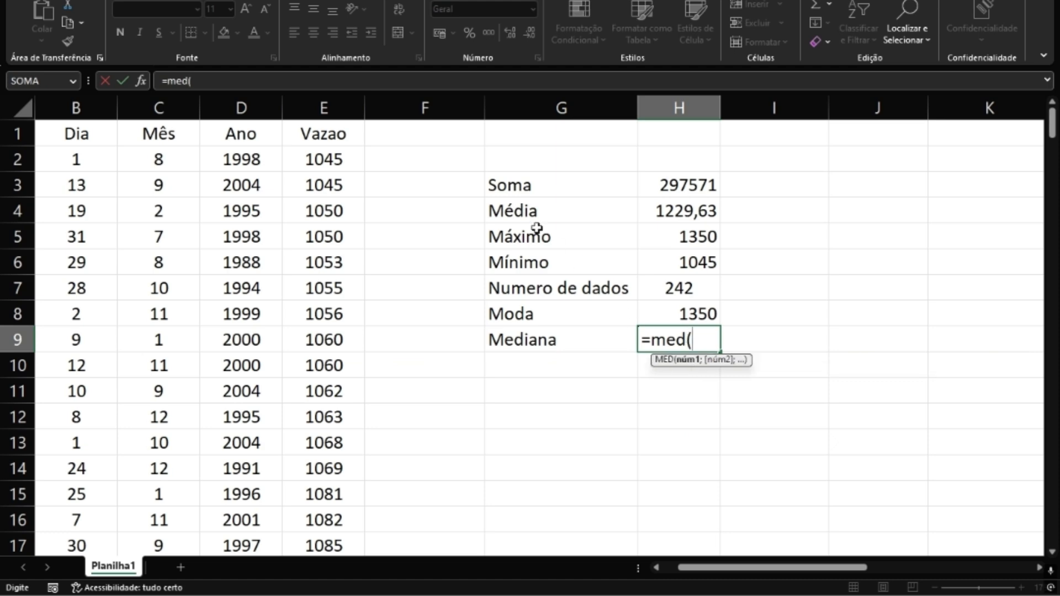
pyautogui.click(358, 102)
pyautogui.press('Return')
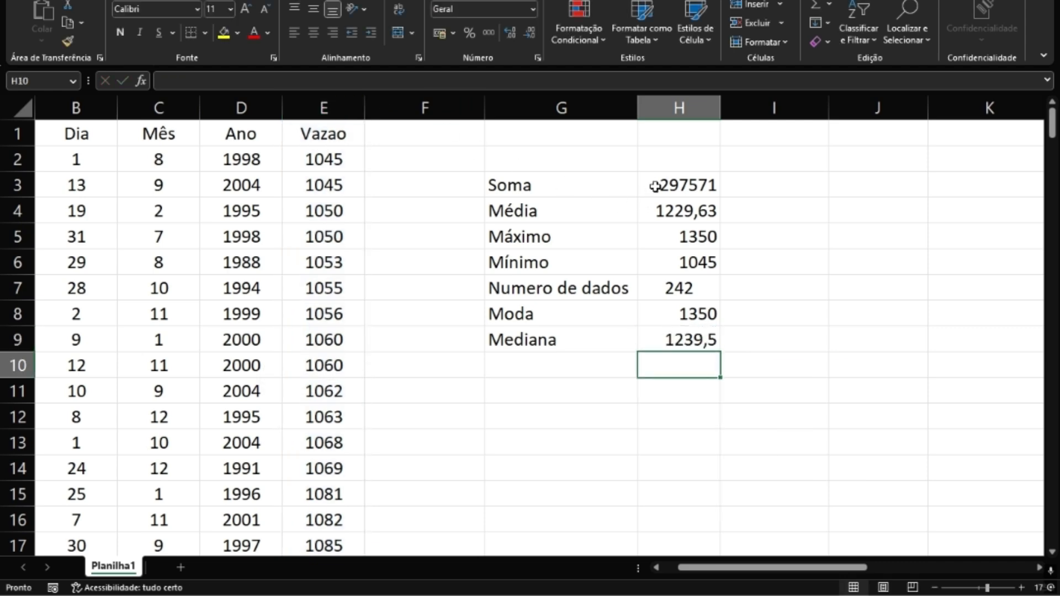
# Review the sum, mean, maximum and minimum formulas in cells H3 to H6
pyautogui.moveTo(651, 183); pyautogui.dragTo(679, 335)
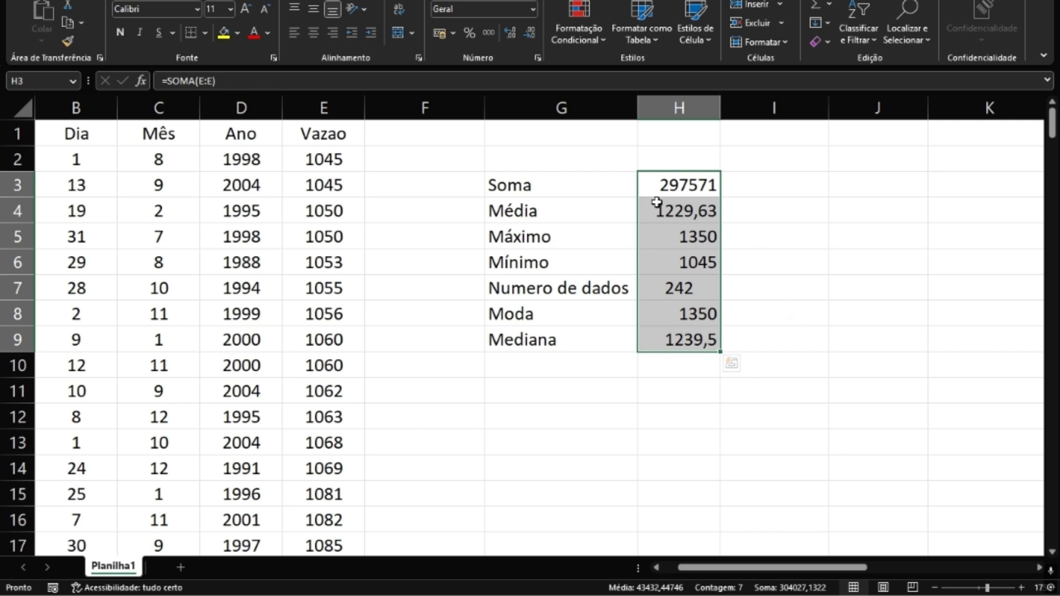
pyautogui.click(670, 185)
pyautogui.click(664, 211)
pyautogui.click(660, 243)
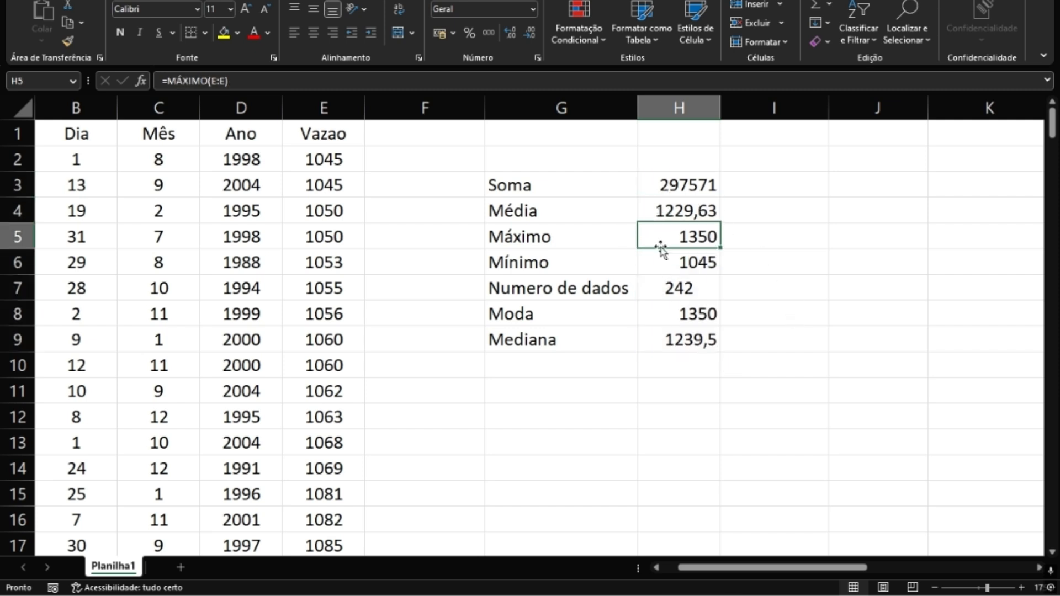
pyautogui.click(652, 264)
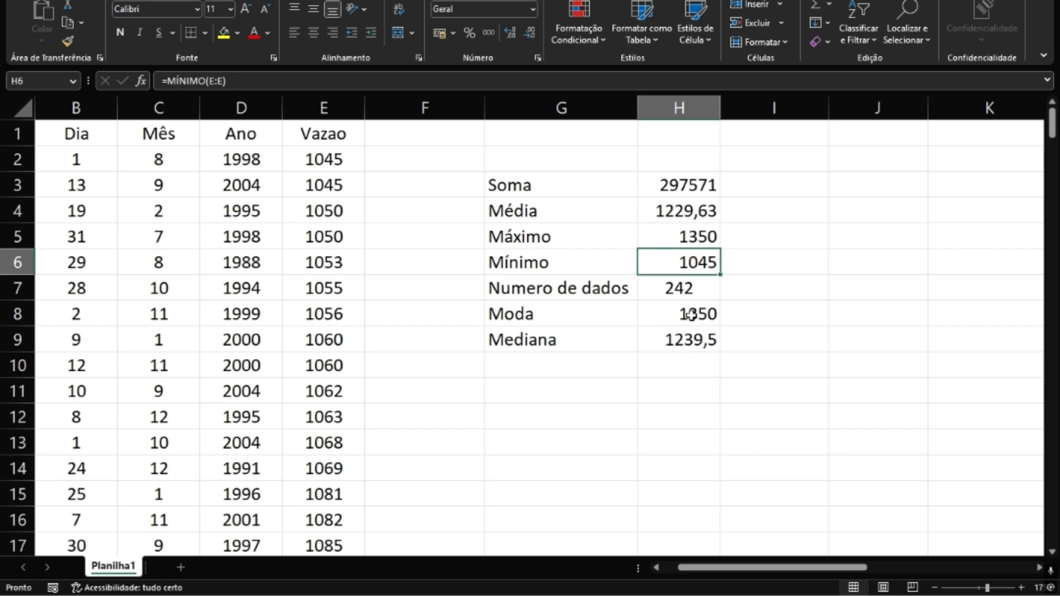
# Move the statistics table from G3:H9 to J5:K11 and fit column J's width to its labels
pyautogui.moveTo(511, 188); pyautogui.dragTo(980, 395)
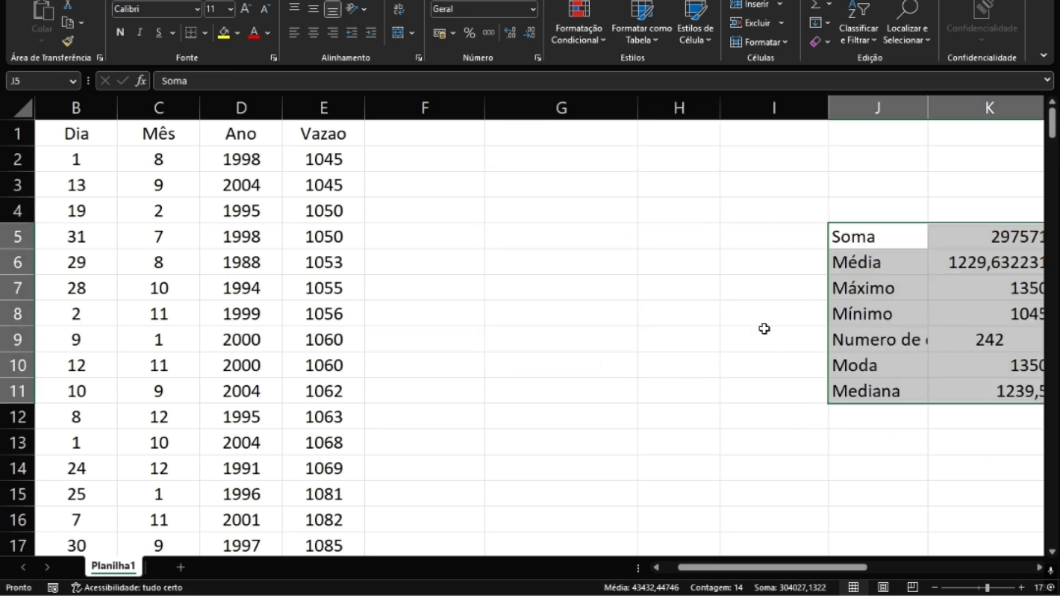
pyautogui.moveTo(818, 569); pyautogui.dragTo(825, 570)
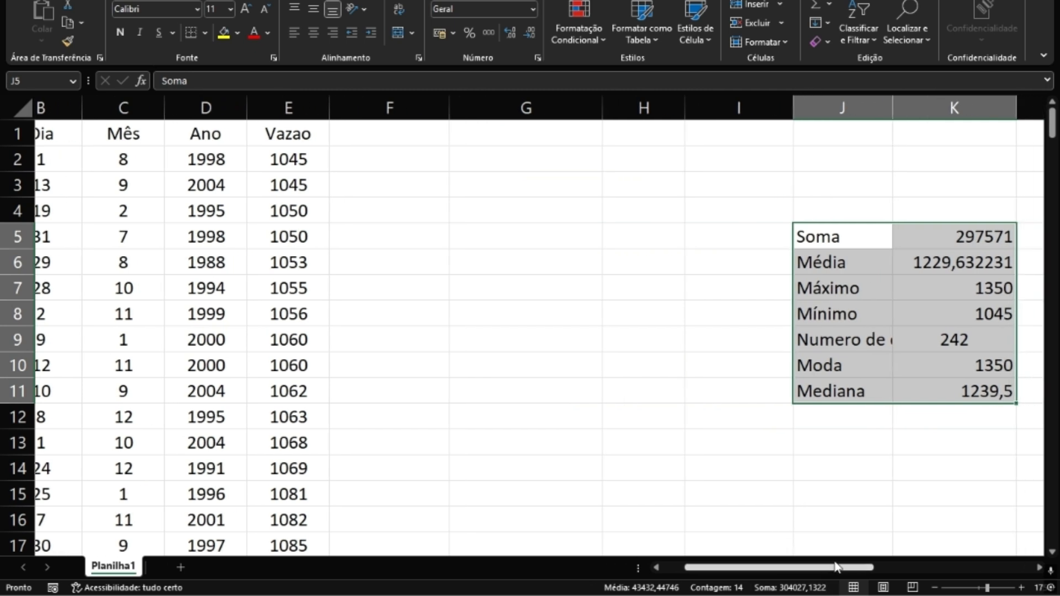
pyautogui.click(658, 389)
pyautogui.click(359, 140)
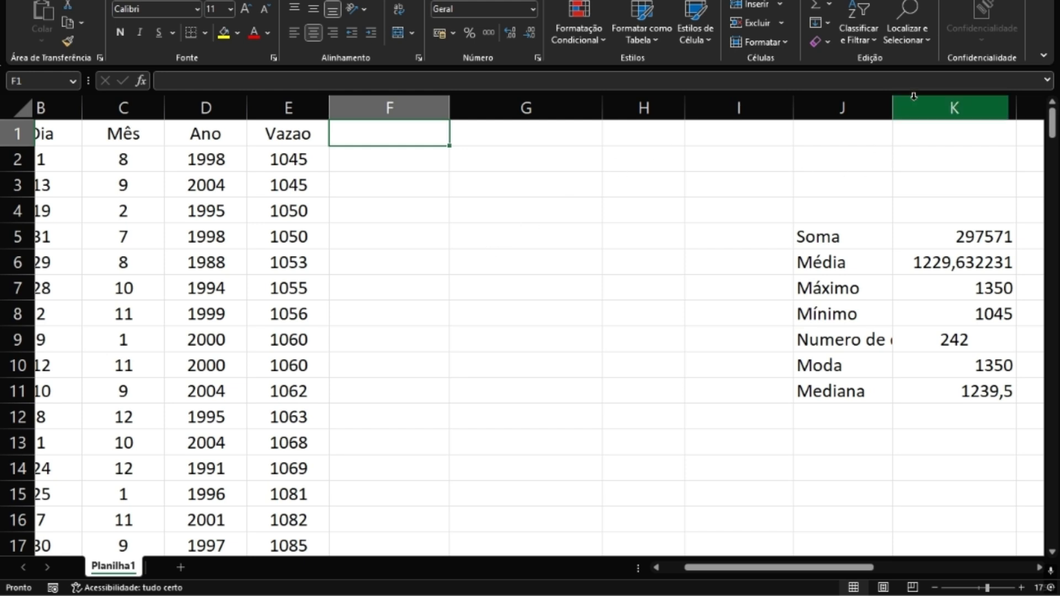
pyautogui.doubleClick(894, 109)
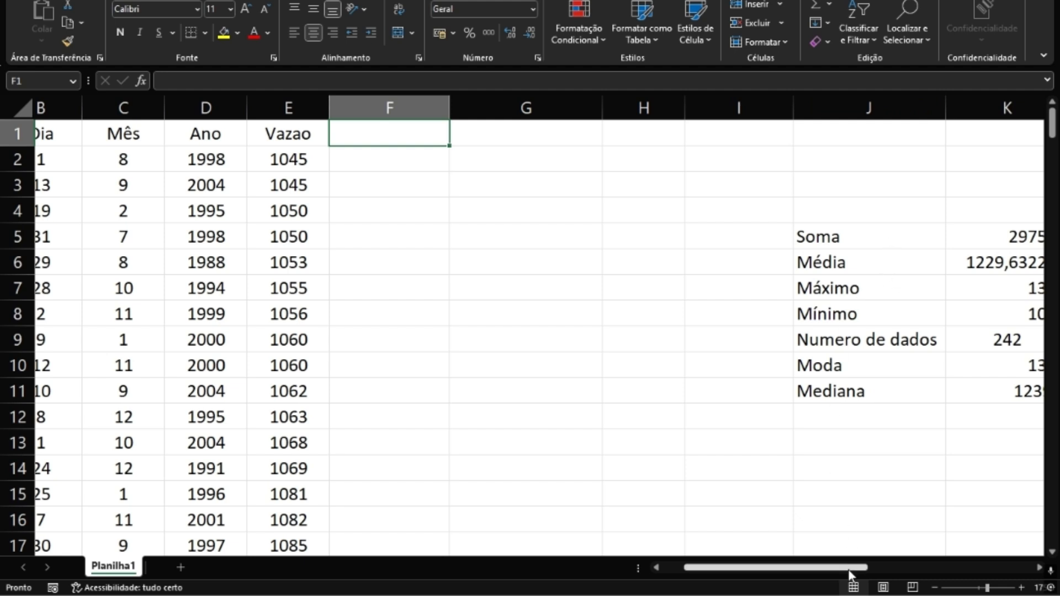
pyautogui.moveTo(852, 575); pyautogui.dragTo(871, 575)
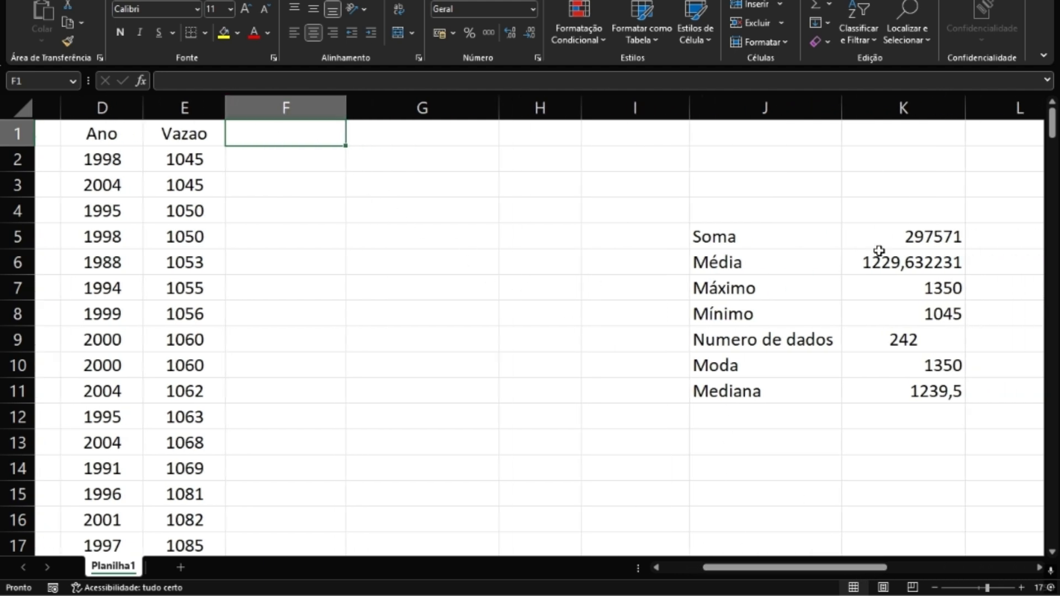
# Right-align the statistics values in K5:K11
pyautogui.moveTo(893, 236); pyautogui.dragTo(920, 394)
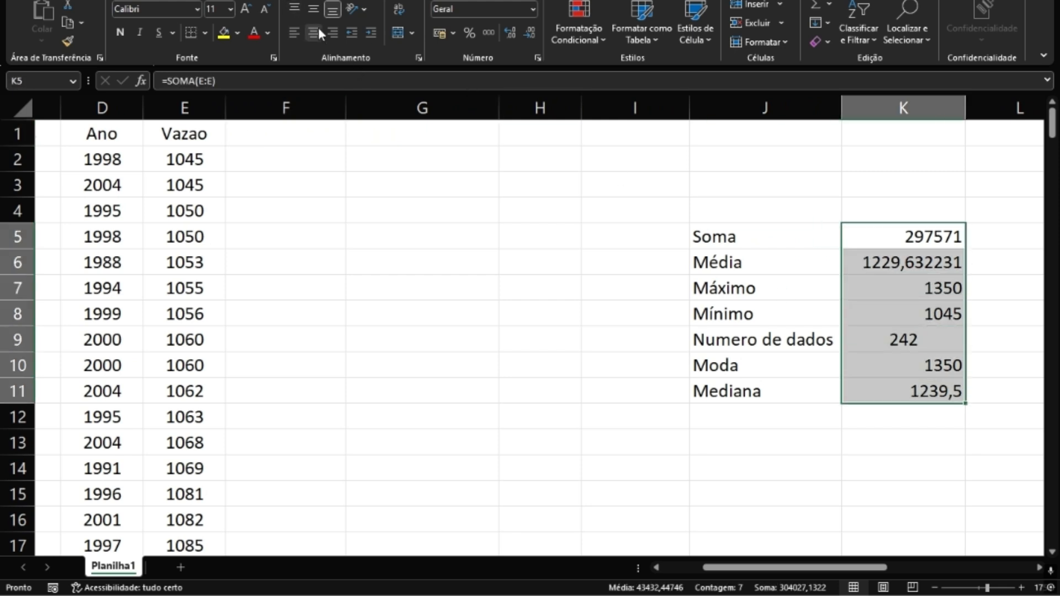
pyautogui.click(332, 34)
pyautogui.click(433, 251)
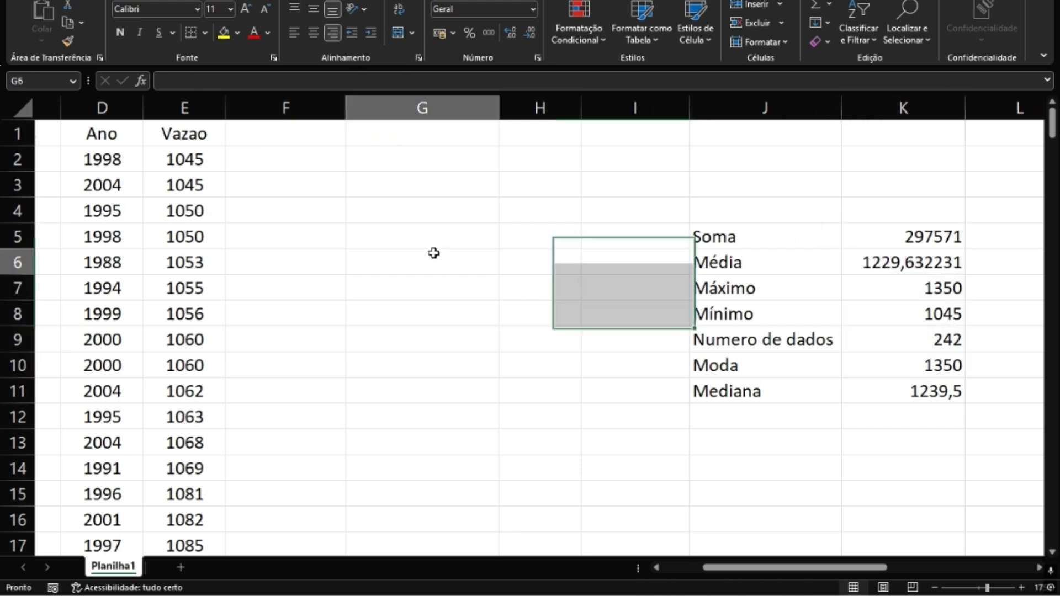
# Enter the heading Desvio Médio in F1, beside the Vazao column
pyautogui.click(303, 139)
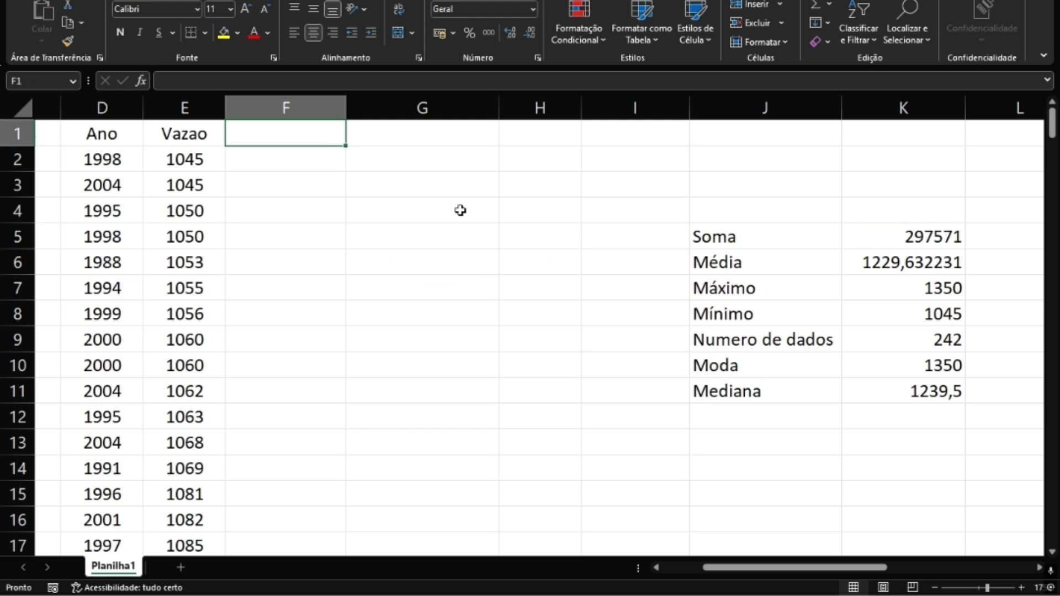
pyautogui.click(296, 164)
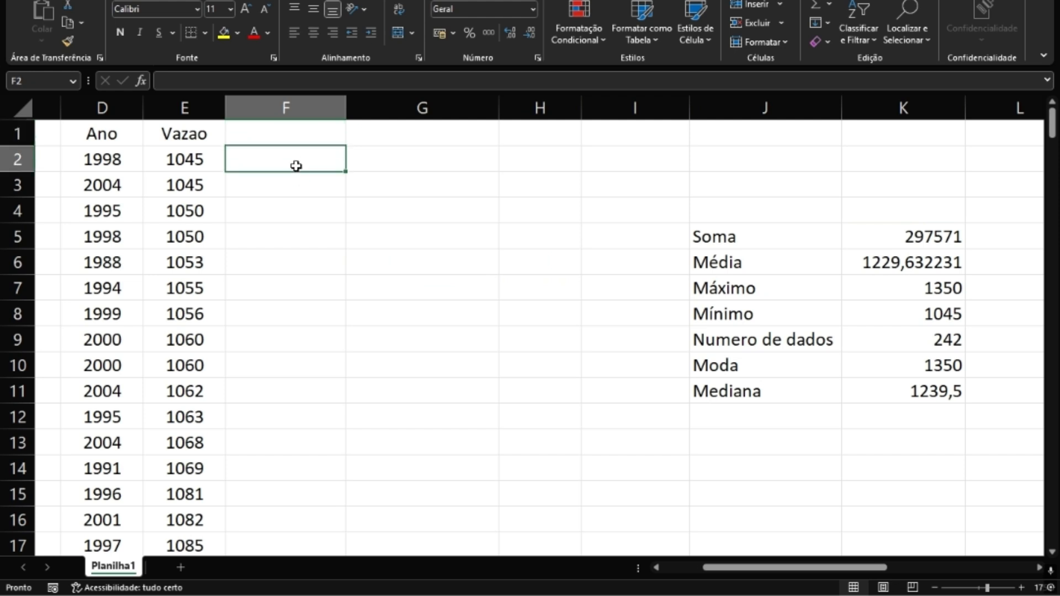
pyautogui.click(280, 136)
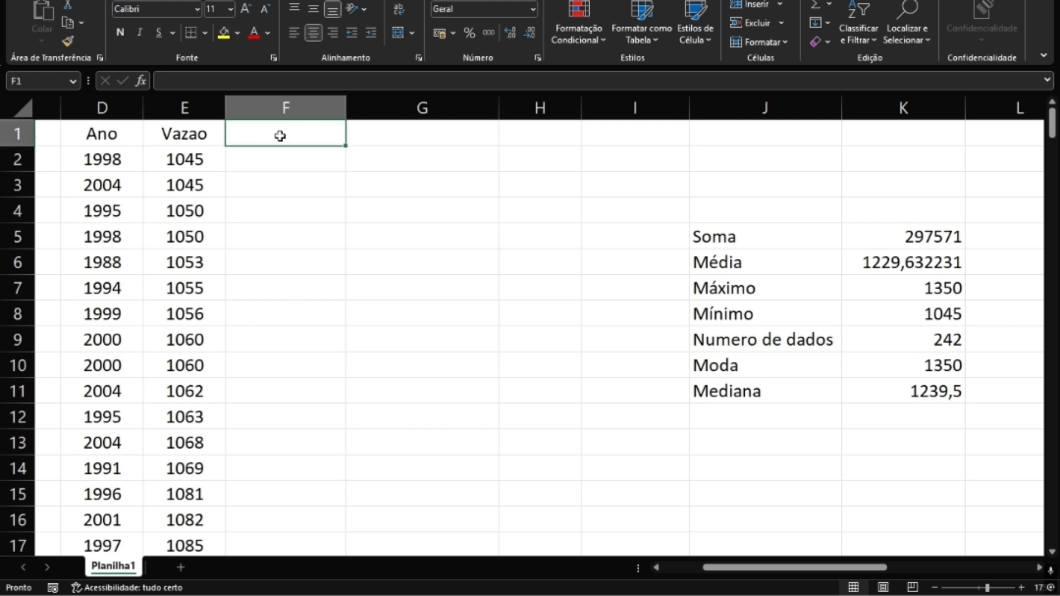
pyautogui.write('De')
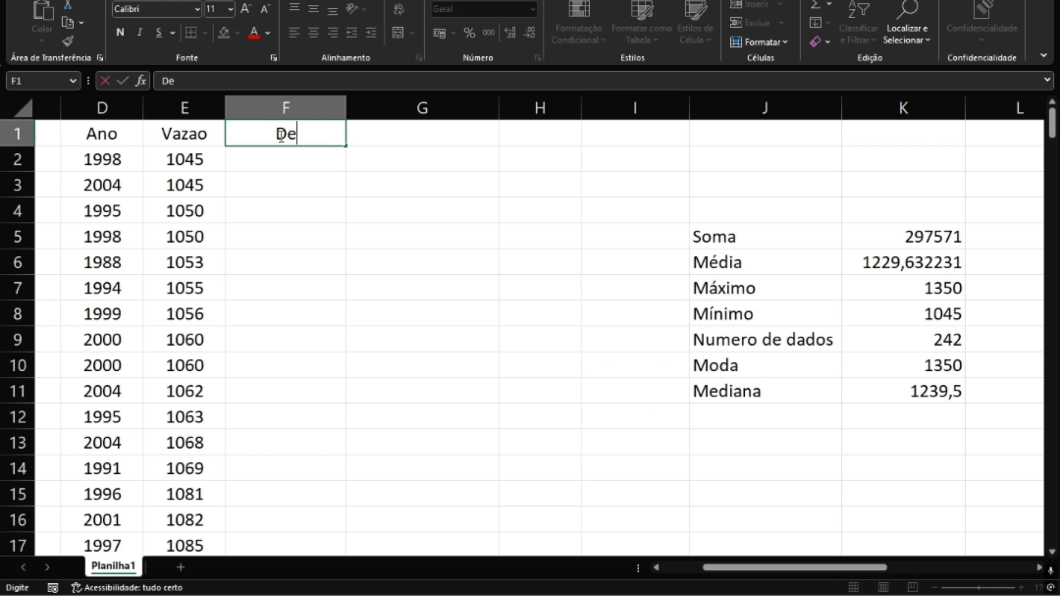
pyautogui.write('svio M')
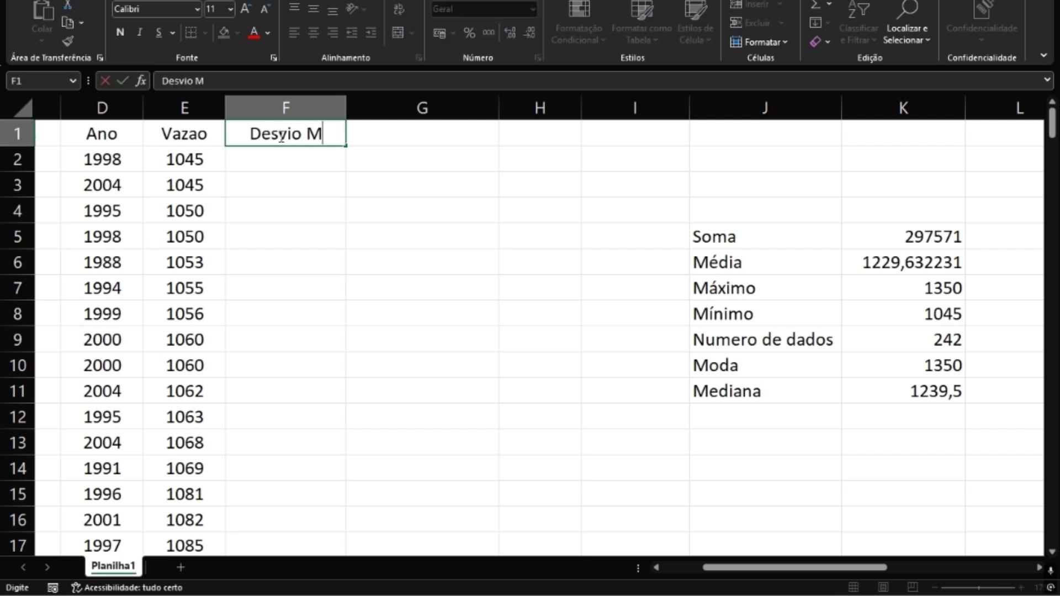
pyautogui.write('édio')
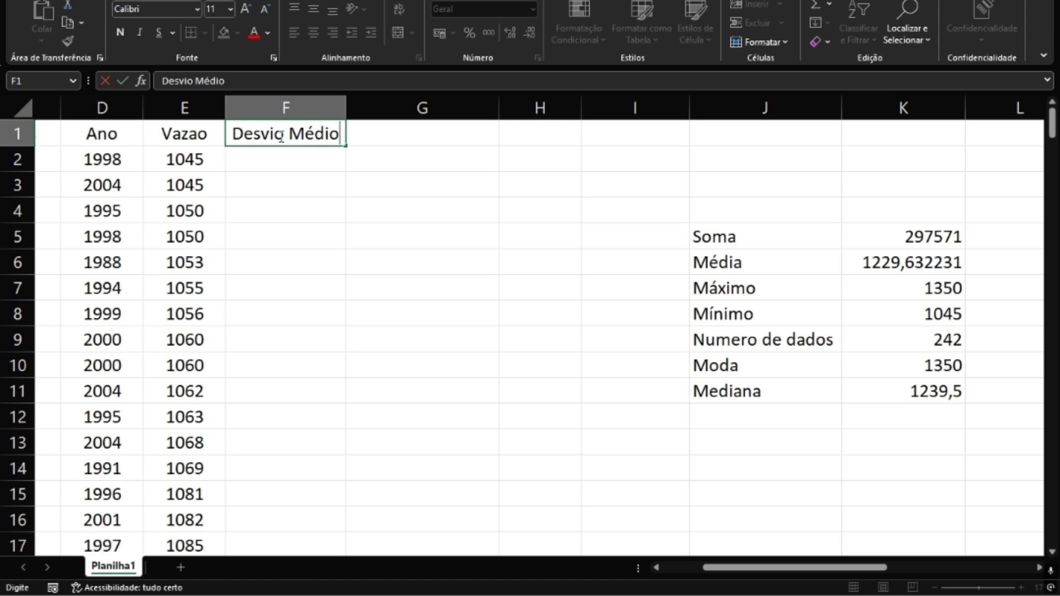
pyautogui.press('Return')
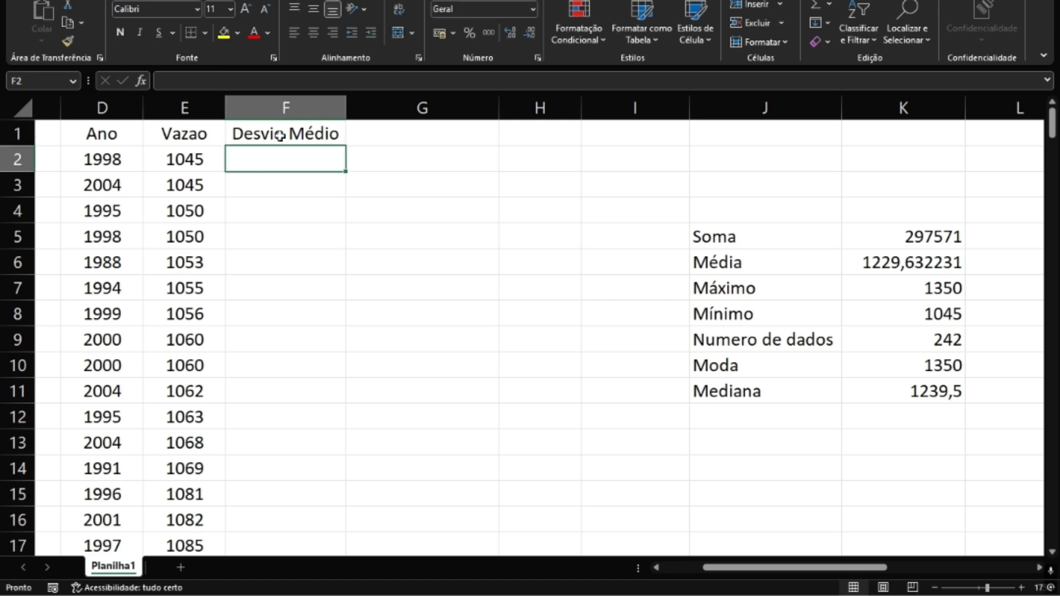
pyautogui.write('=')
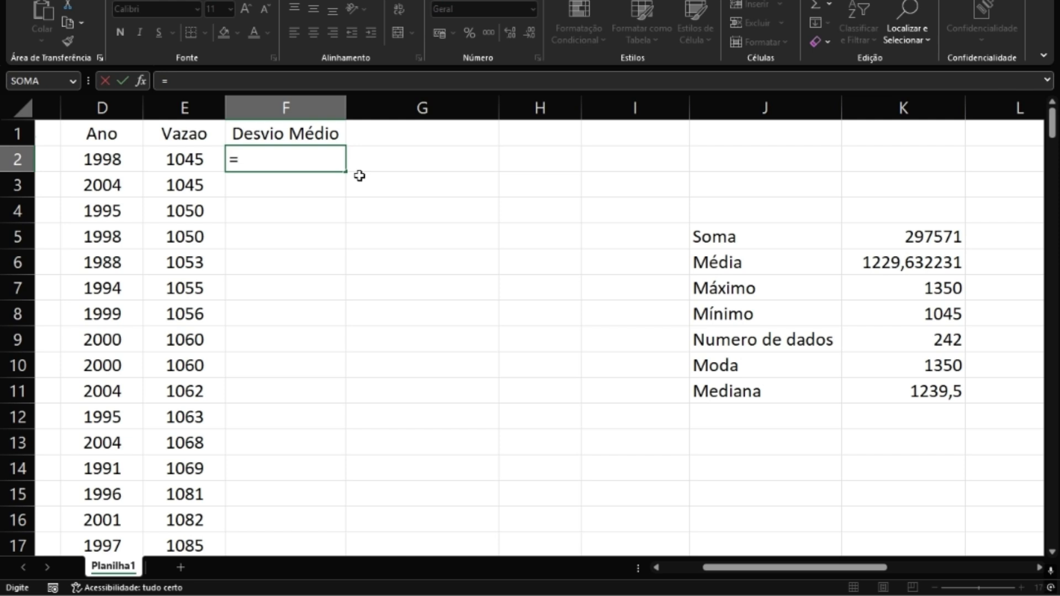
pyautogui.press('Escape')
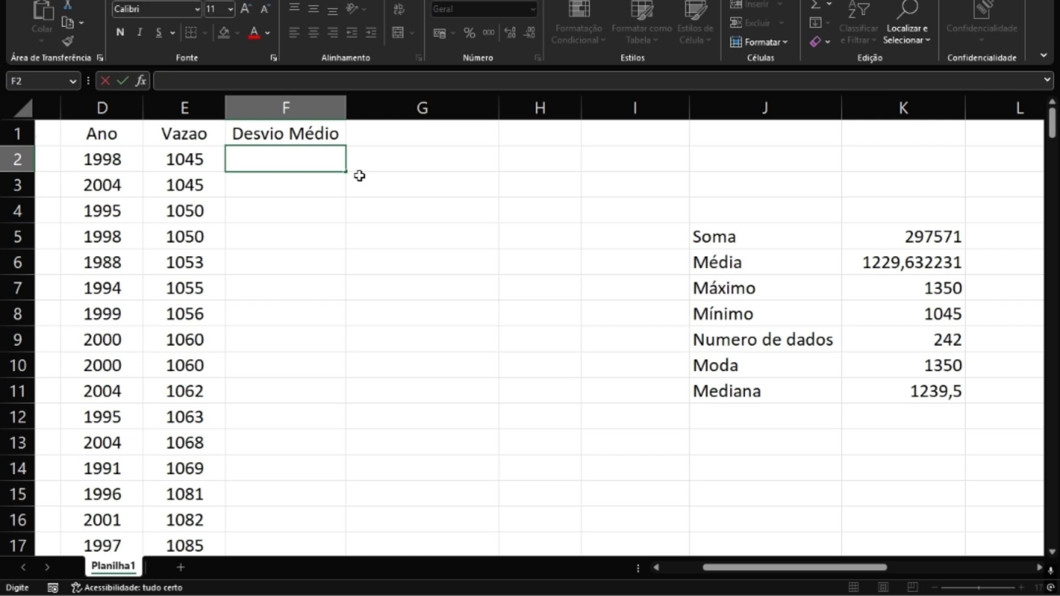
pyautogui.click(342, 188)
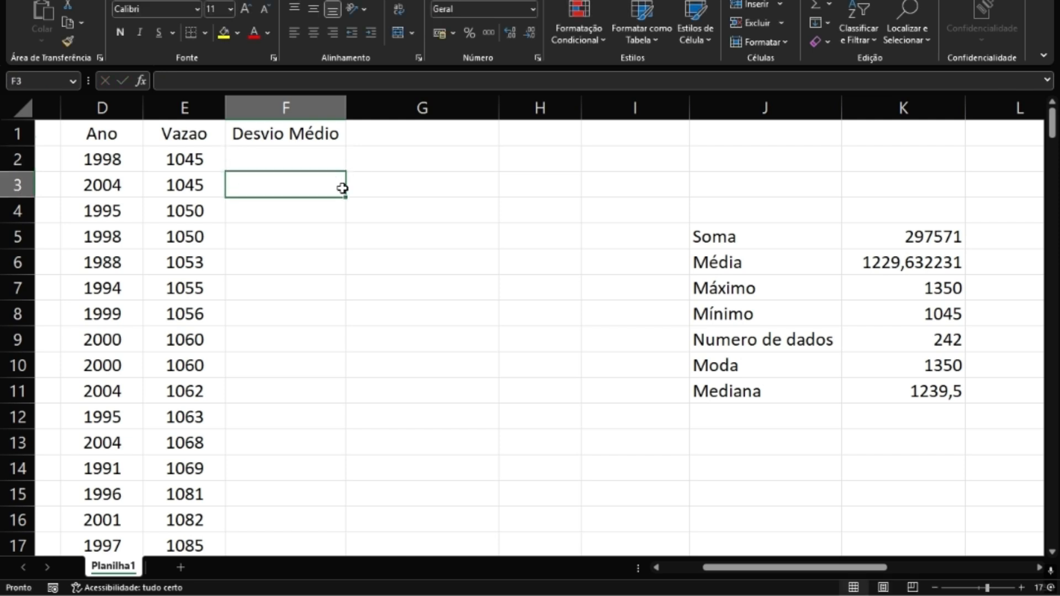
# Enter the example formula =3+2 with typed numbers in F2, under the Desvio Médio heading
pyautogui.click(314, 164)
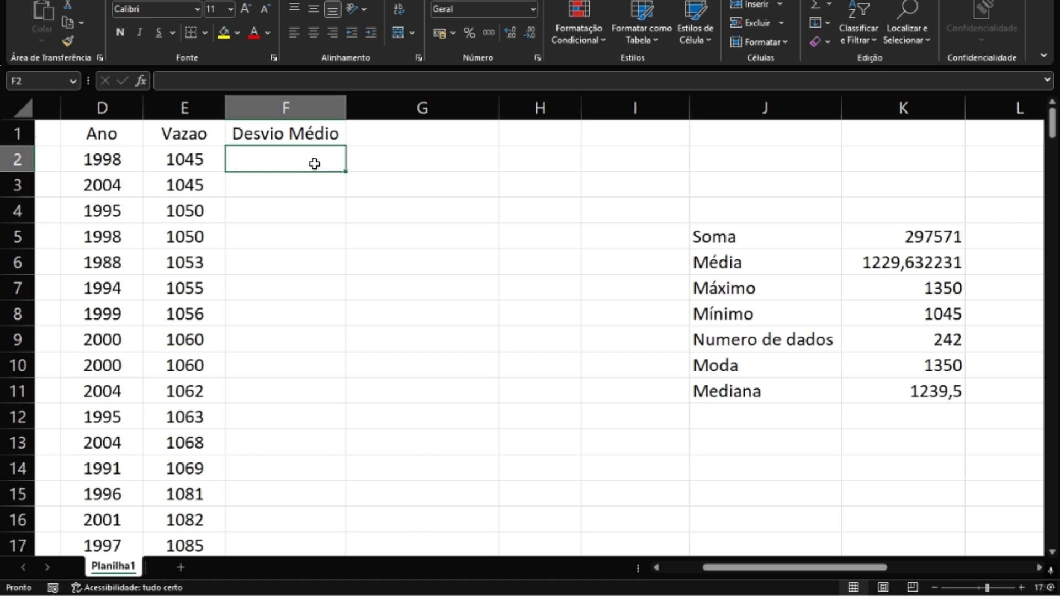
pyautogui.write('=')
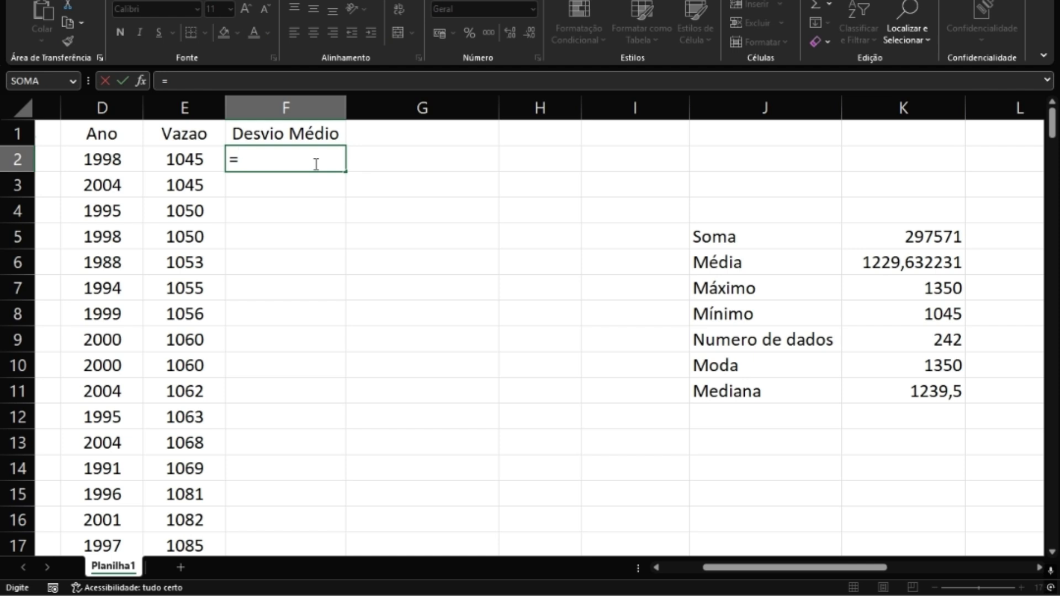
pyautogui.write('3+2')
pyautogui.press('Return')
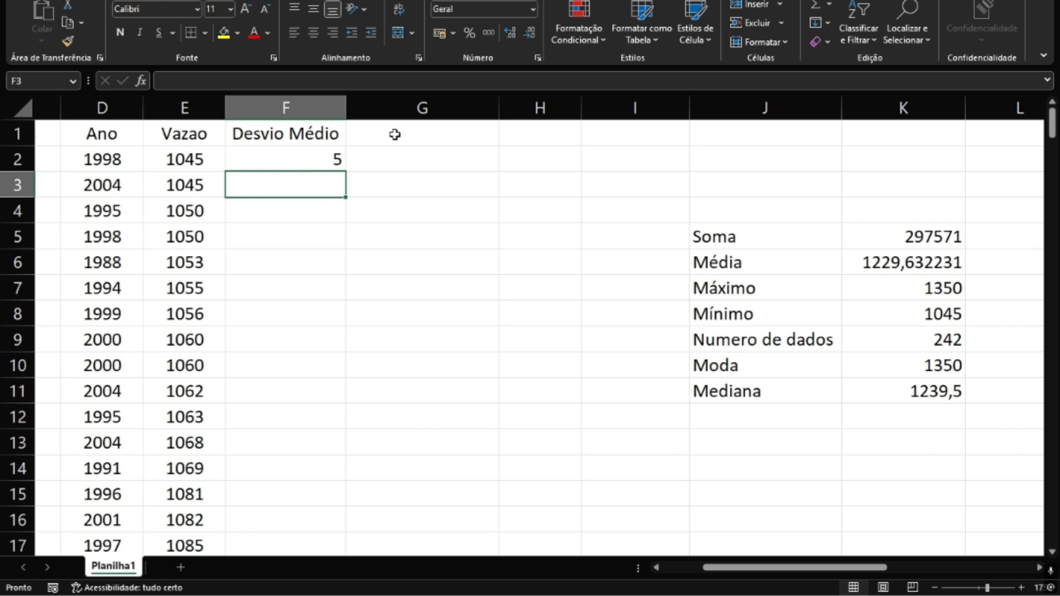
pyautogui.click(332, 156)
# Enter the example values 3 in G2 and 2 in G3
pyautogui.click(471, 175)
pyautogui.click(481, 157)
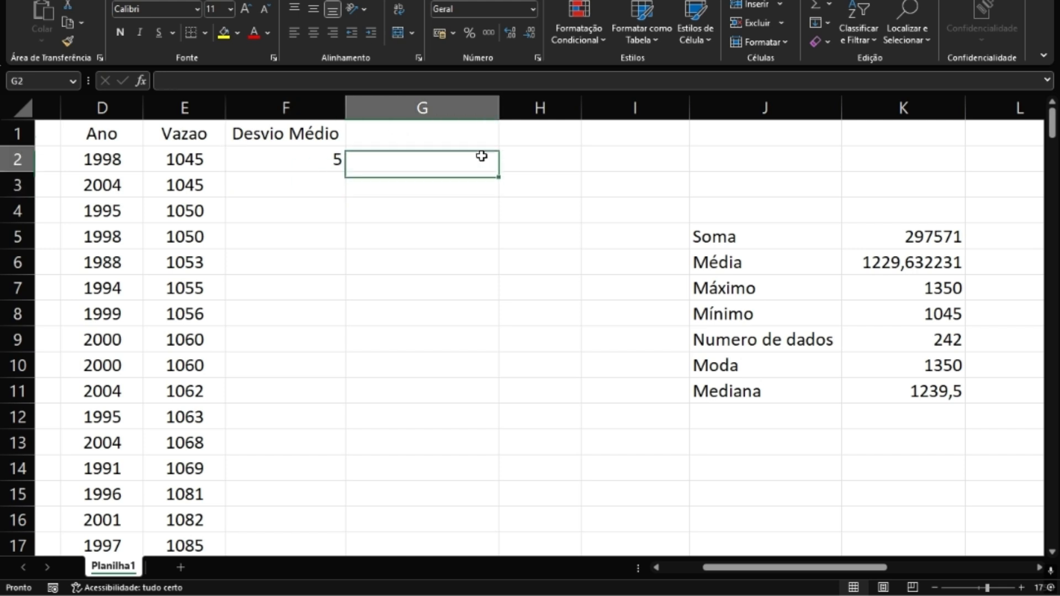
pyautogui.write('3')
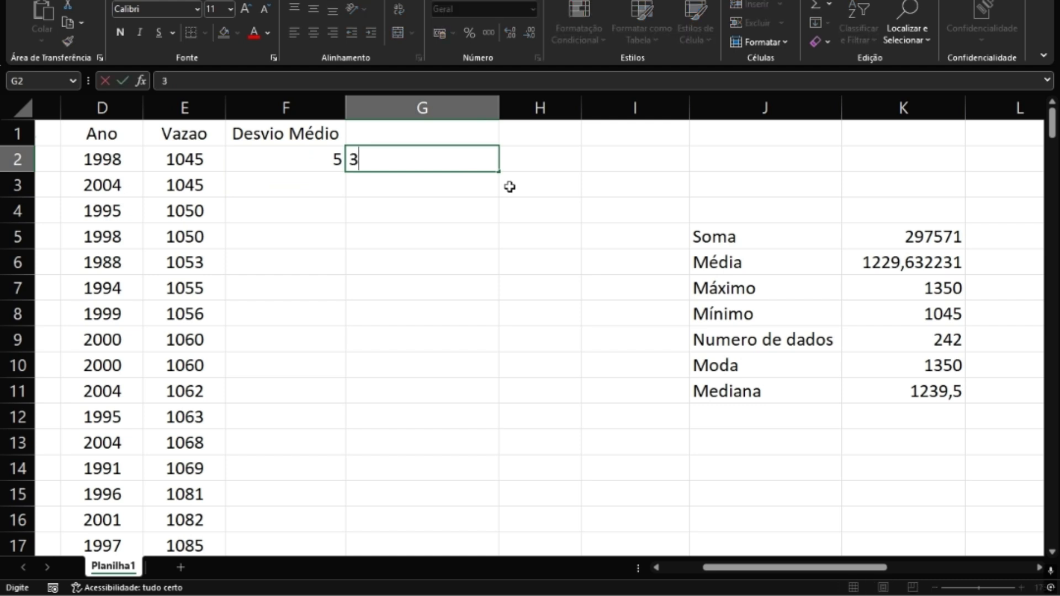
pyautogui.press('Return')
pyautogui.write('2')
pyautogui.click(514, 185)
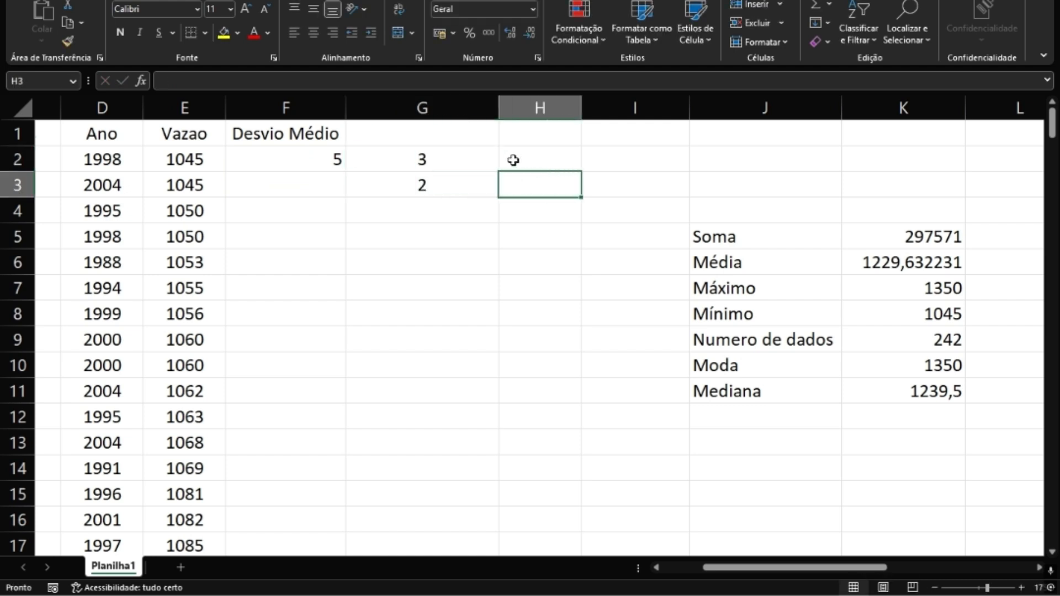
# Add the two example values by cell reference with the formula =G2+G3 in H2
pyautogui.click(513, 159)
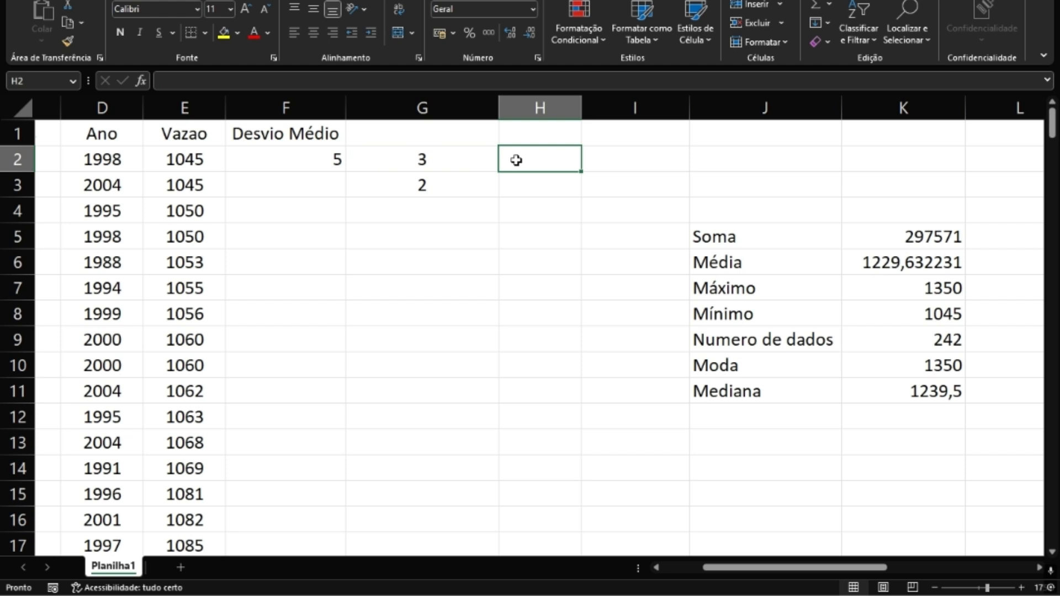
pyautogui.write('=')
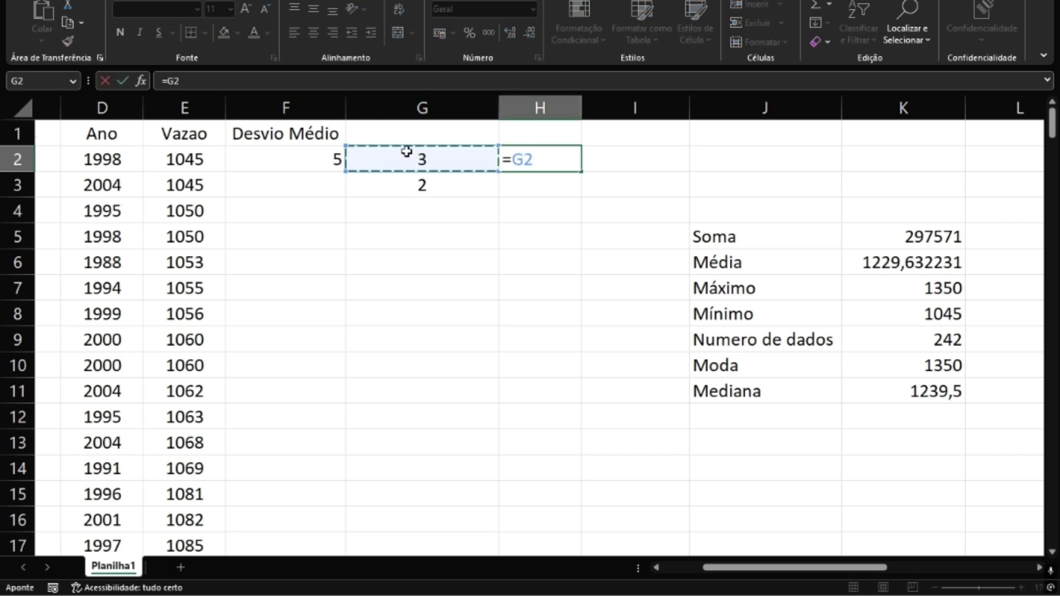
pyautogui.write('+')
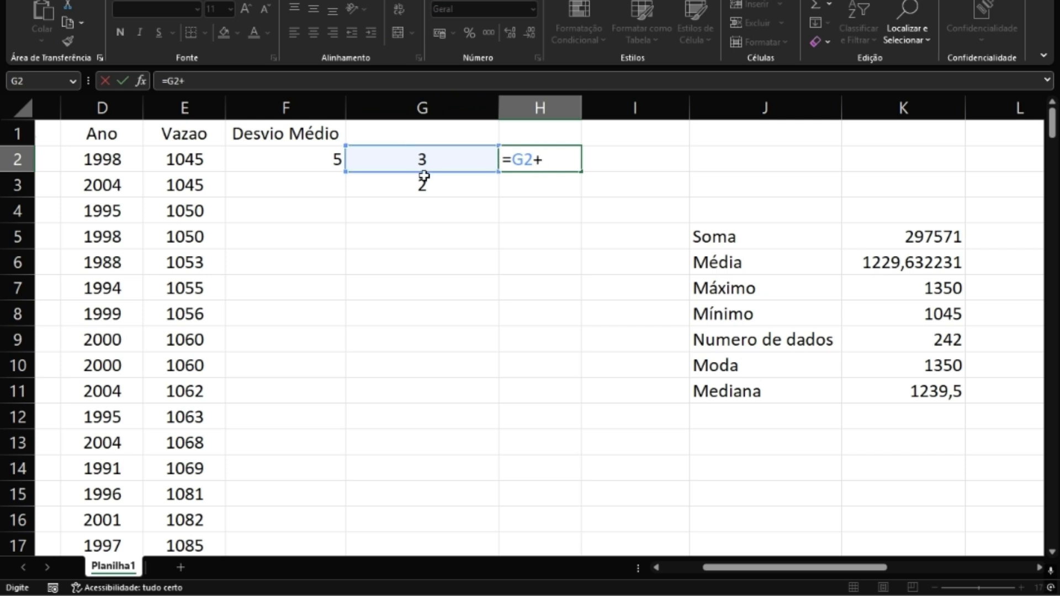
pyautogui.click(429, 184)
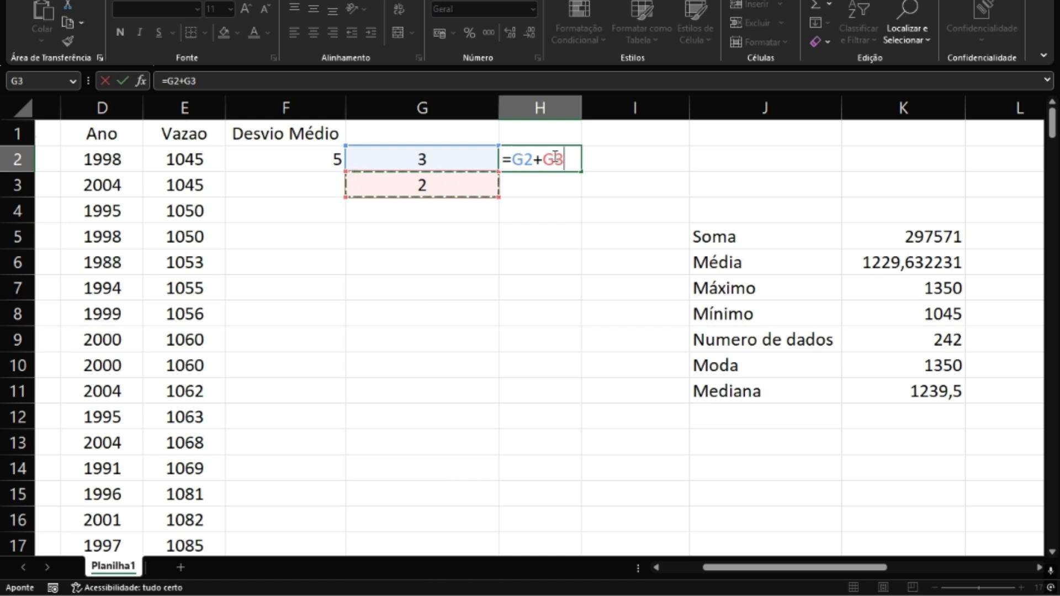
pyautogui.press('Return')
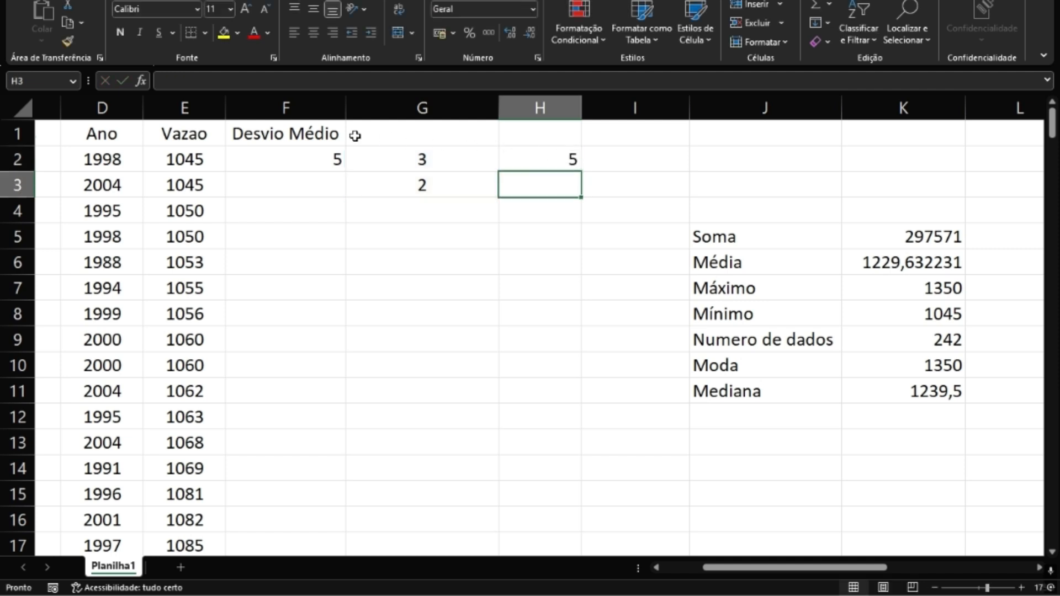
# Compare the typed-number formula in F2 with the cell-reference formula in H2 and its source cells G2:G3
pyautogui.click(299, 150)
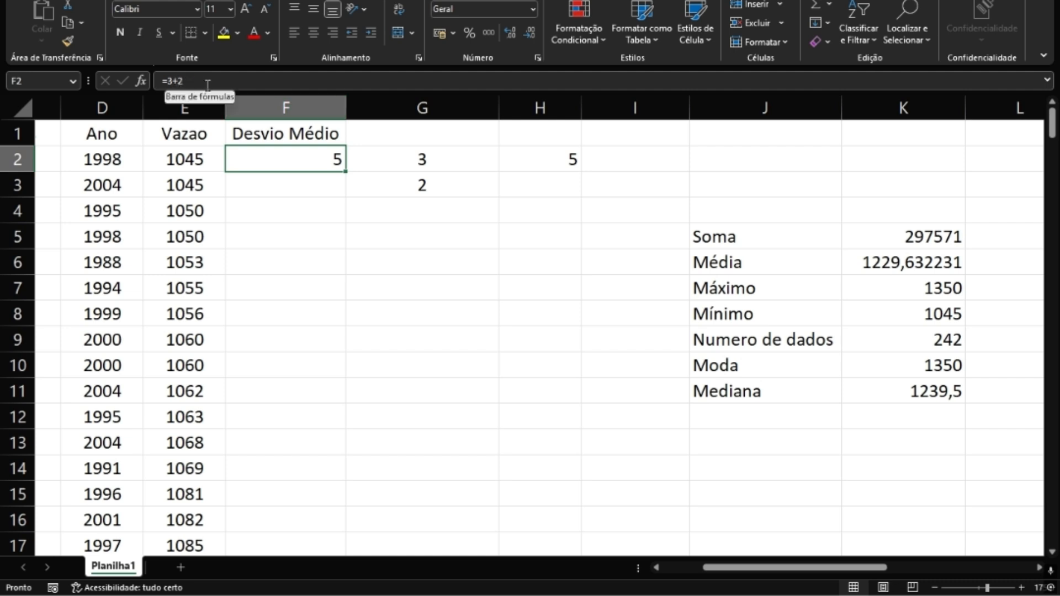
pyautogui.moveTo(436, 157); pyautogui.dragTo(445, 184)
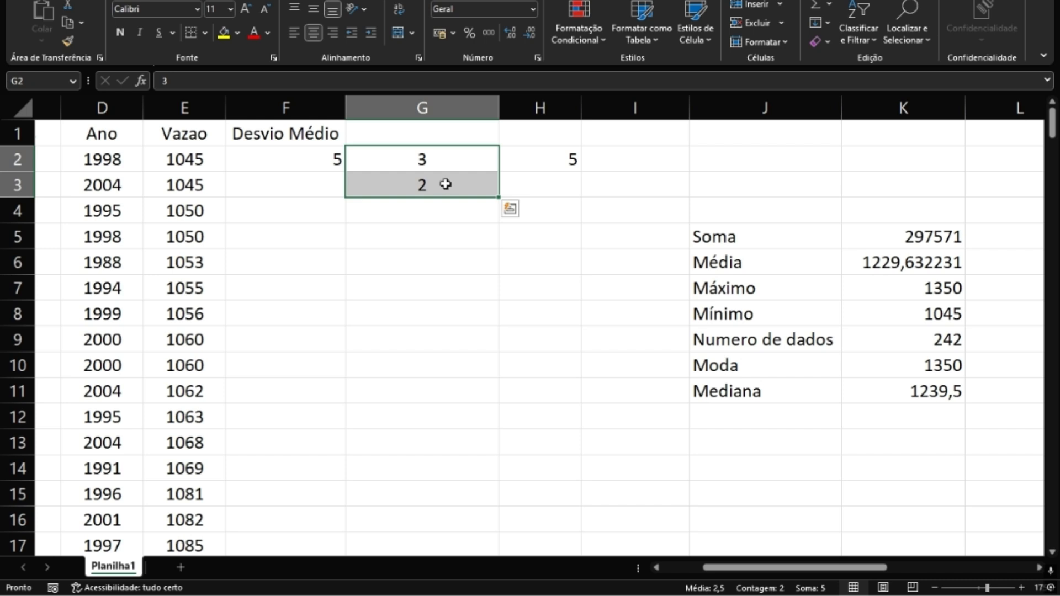
pyautogui.click(555, 166)
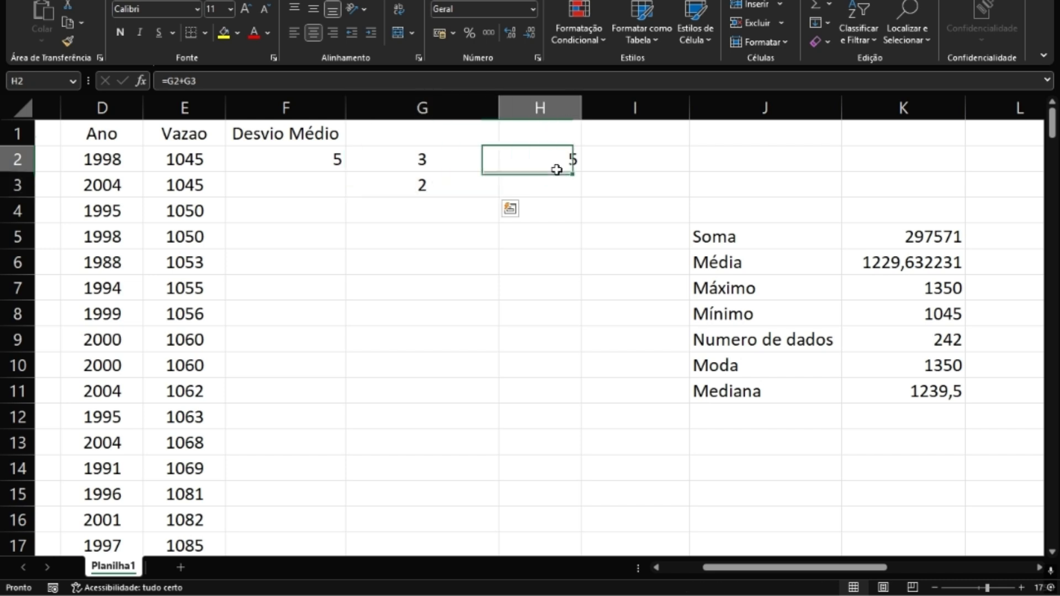
pyautogui.click(318, 159)
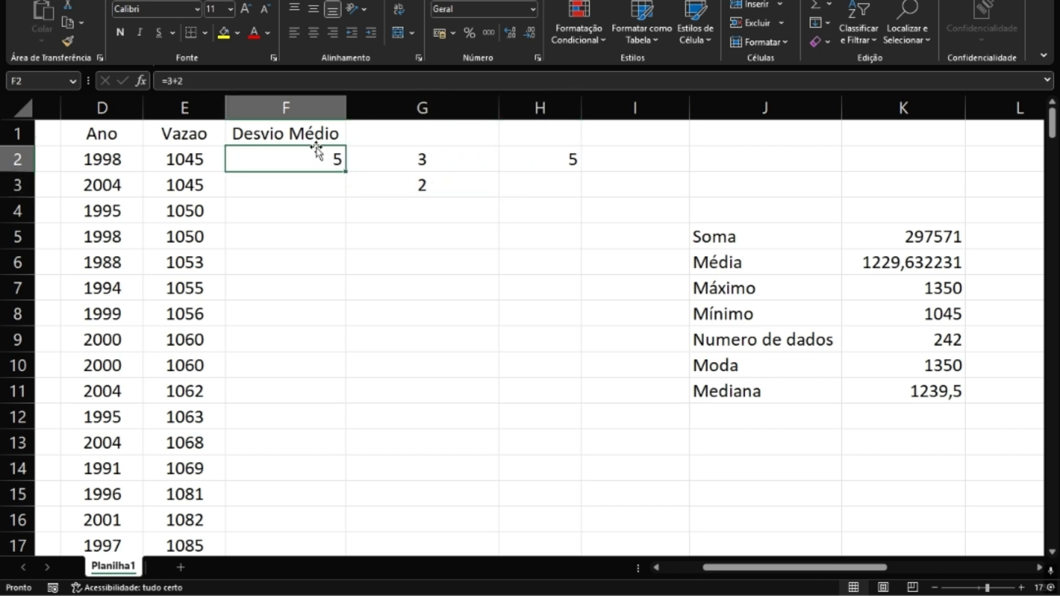
# Change the typed-number example formula in F2 to =3+6 and review it
pyautogui.click(186, 81)
pyautogui.press('BackSpace')
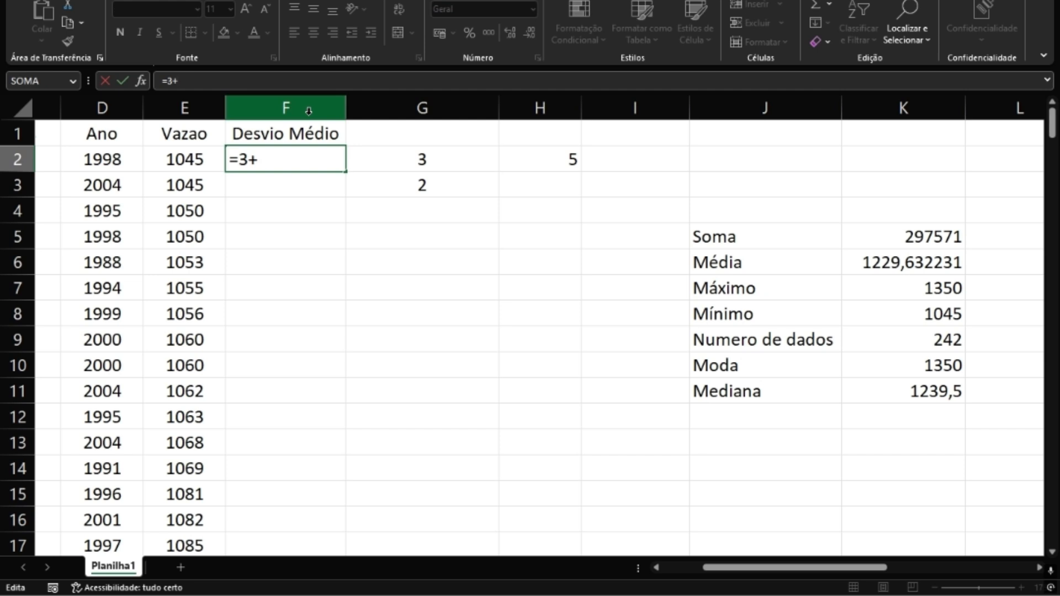
pyautogui.write('6')
pyautogui.press('Return')
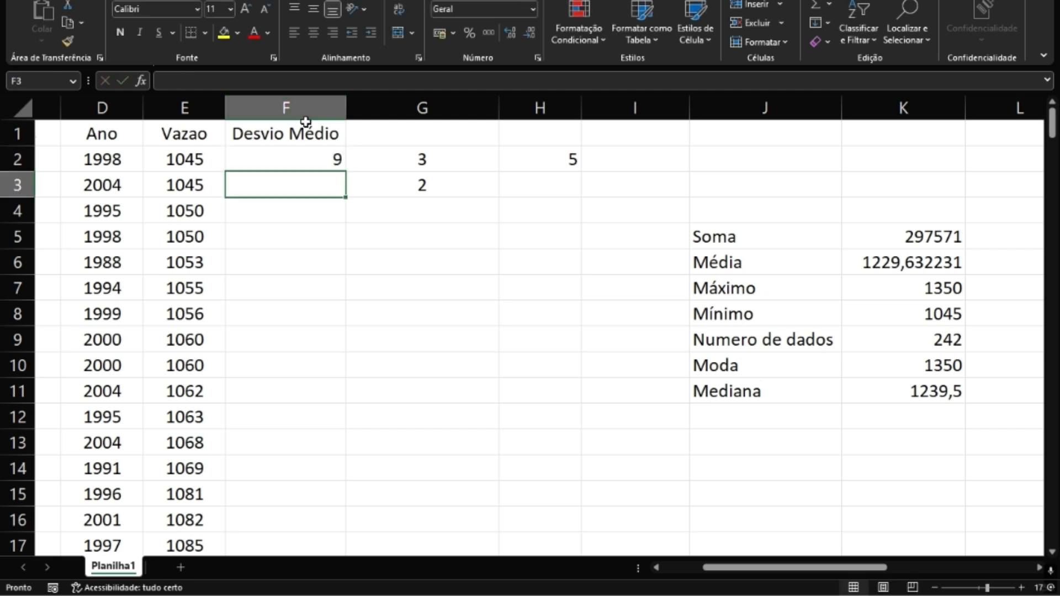
pyautogui.click(259, 165)
pyautogui.click(187, 81)
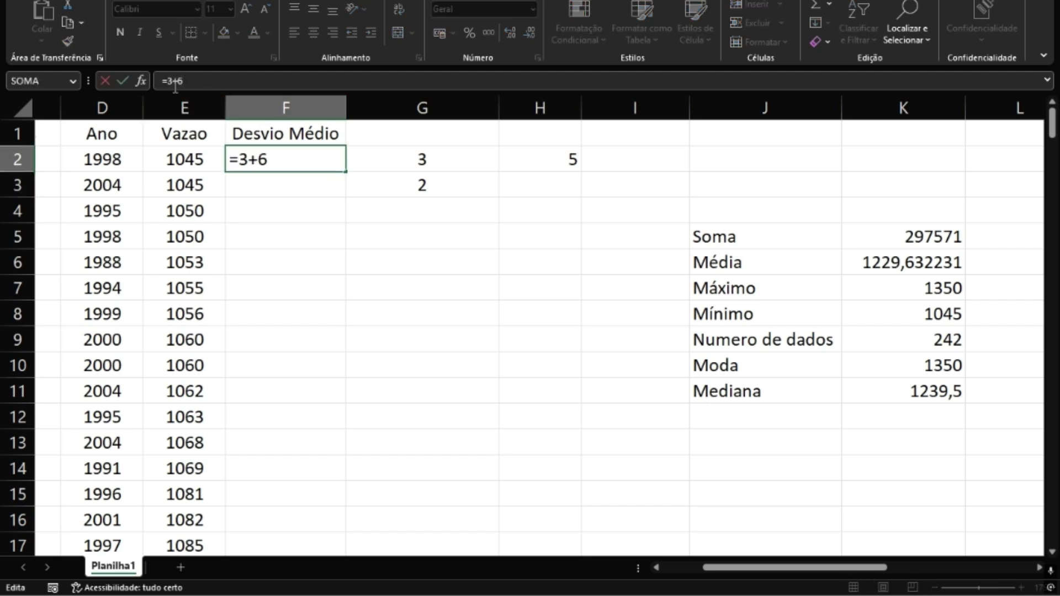
pyautogui.press('Return')
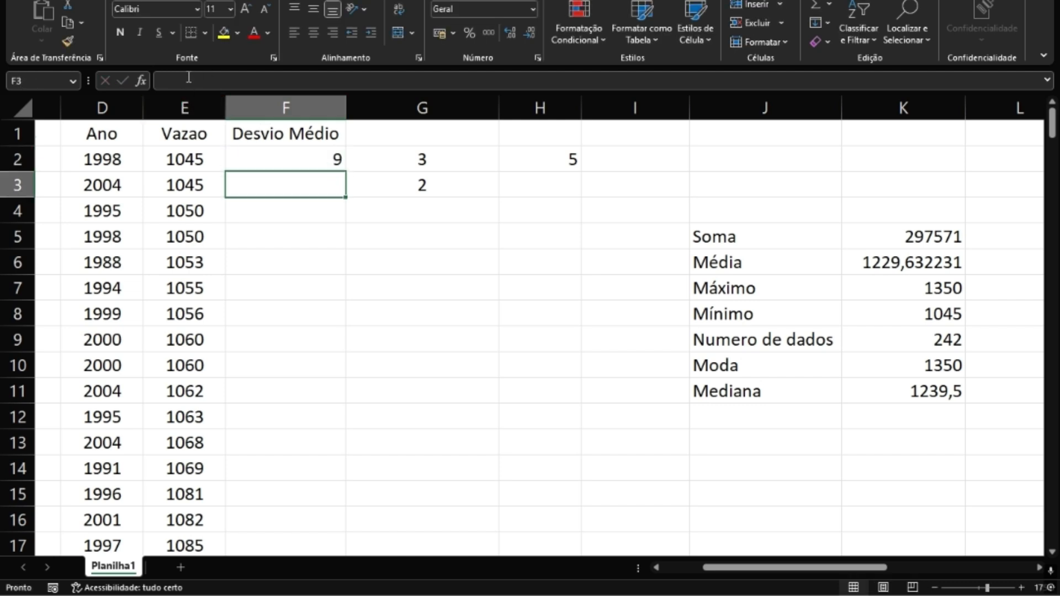
# Clear the typed-number example formula from F2, under the Desvio Médio heading
pyautogui.press('Up')
pyautogui.press('Delete')
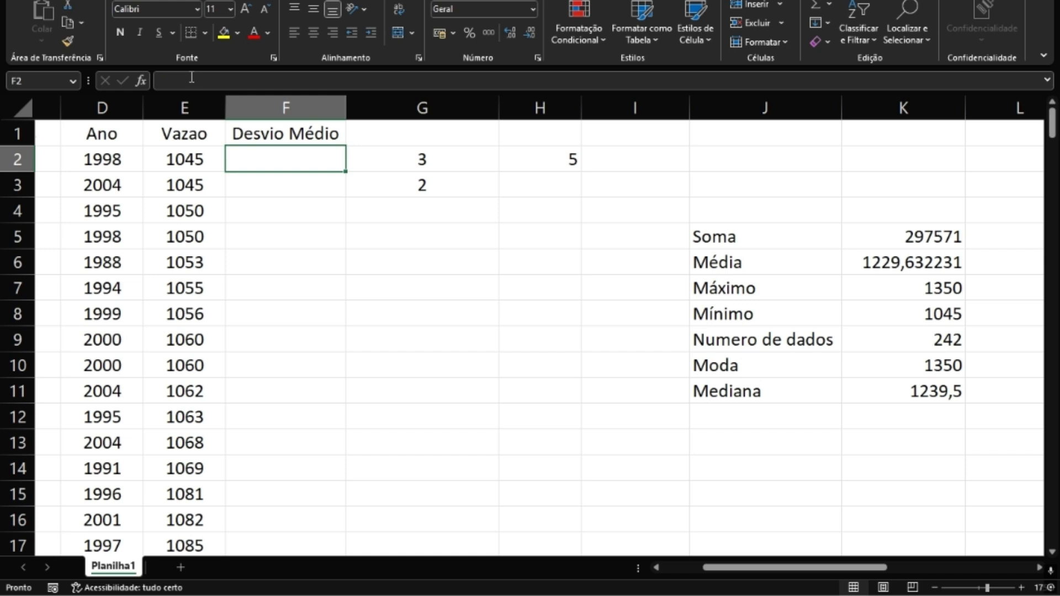
pyautogui.click(458, 171)
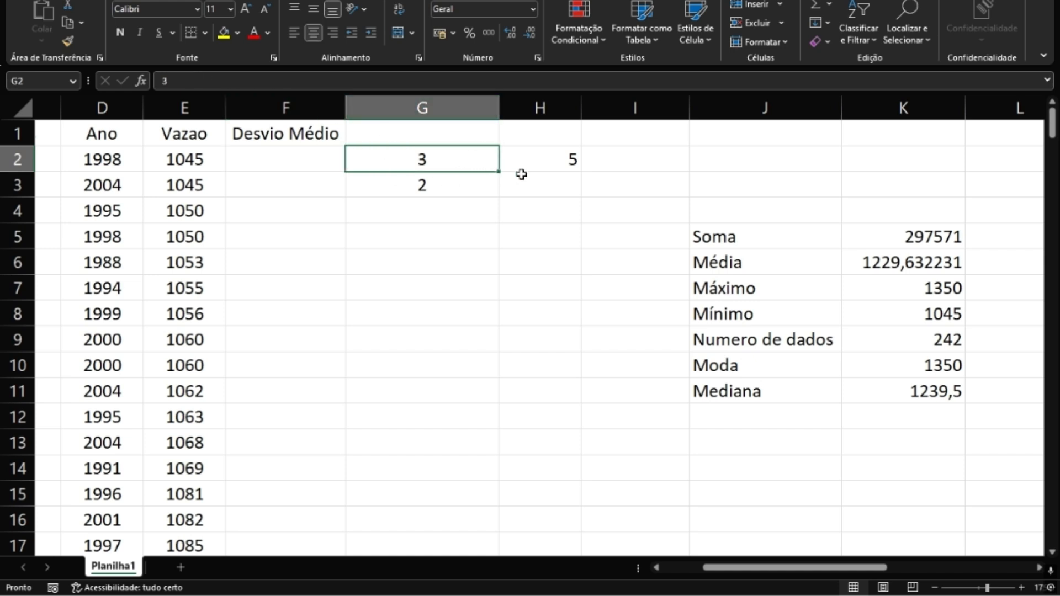
pyautogui.click(547, 166)
pyautogui.click(436, 148)
# Label the two example values in G2:G3 with caneta in F2 and lapis in F3
pyautogui.click(300, 154)
pyautogui.write('caneta')
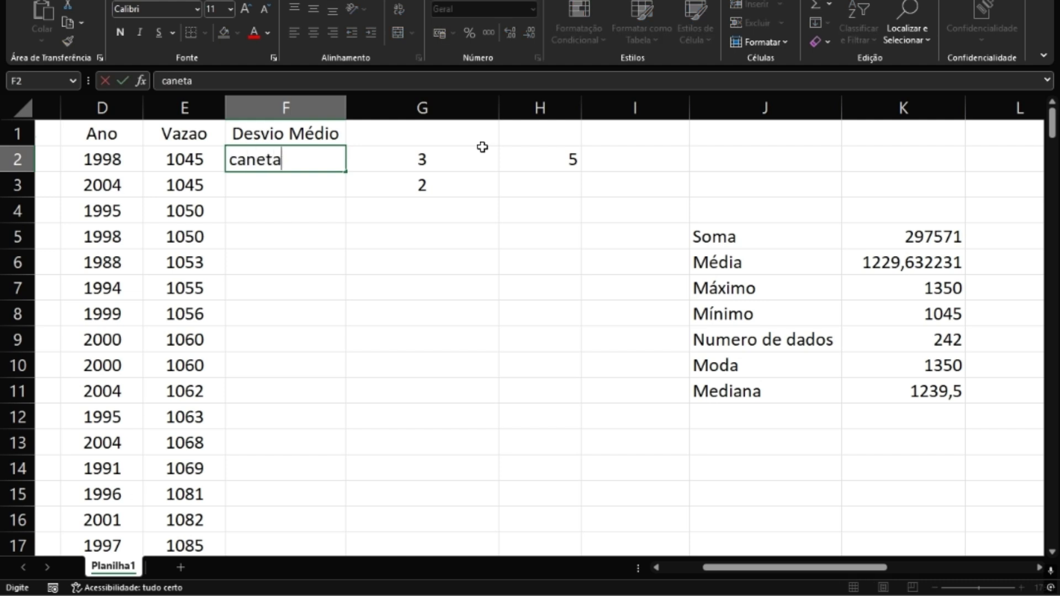
pyautogui.press('Return')
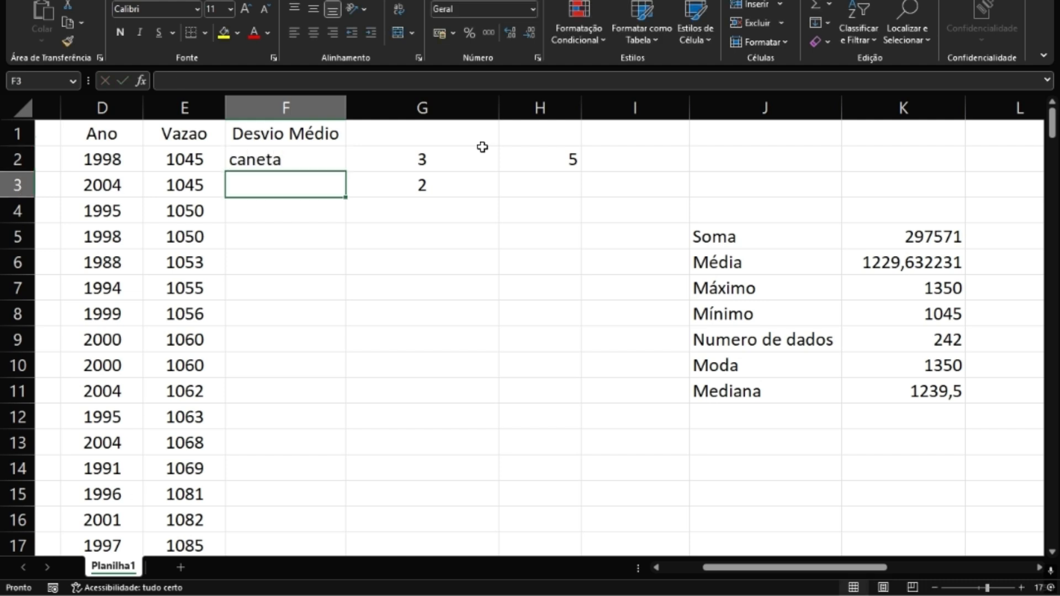
pyautogui.write('lapis')
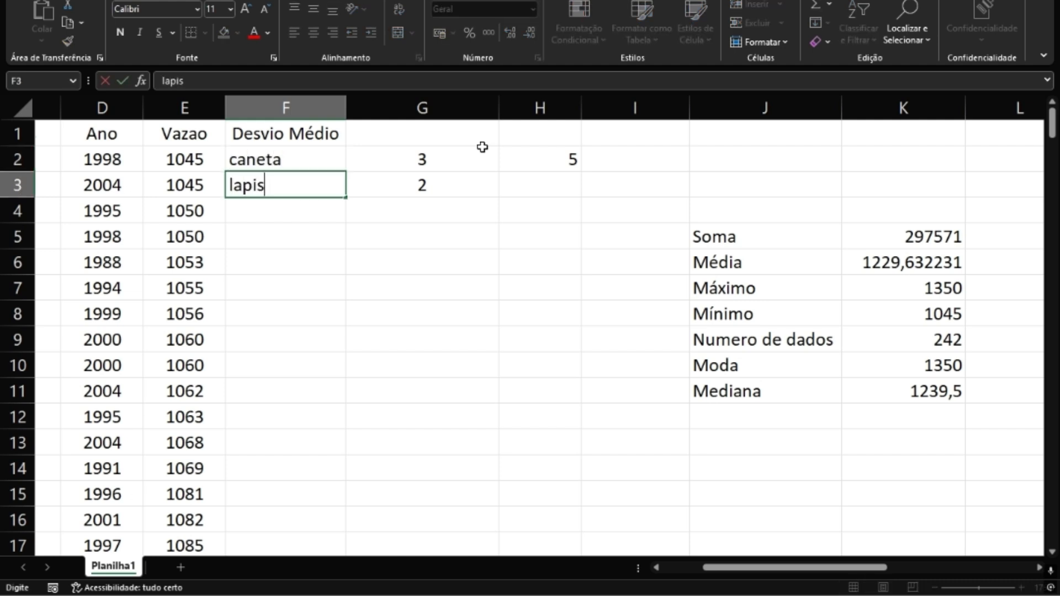
pyautogui.press('Tab')
pyautogui.press('Left')
pyautogui.press('Up')
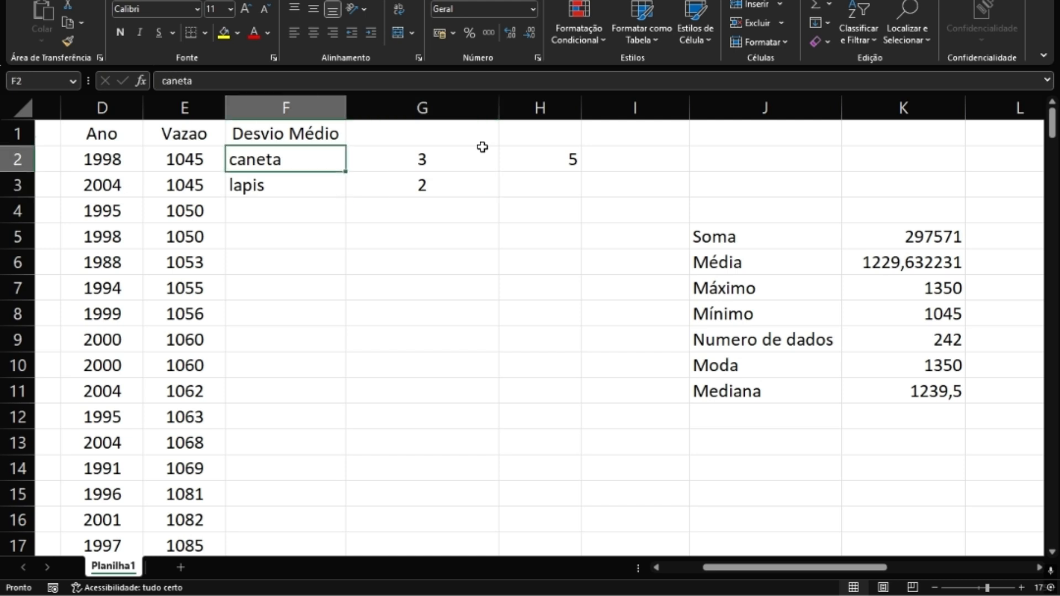
pyautogui.press('Down')
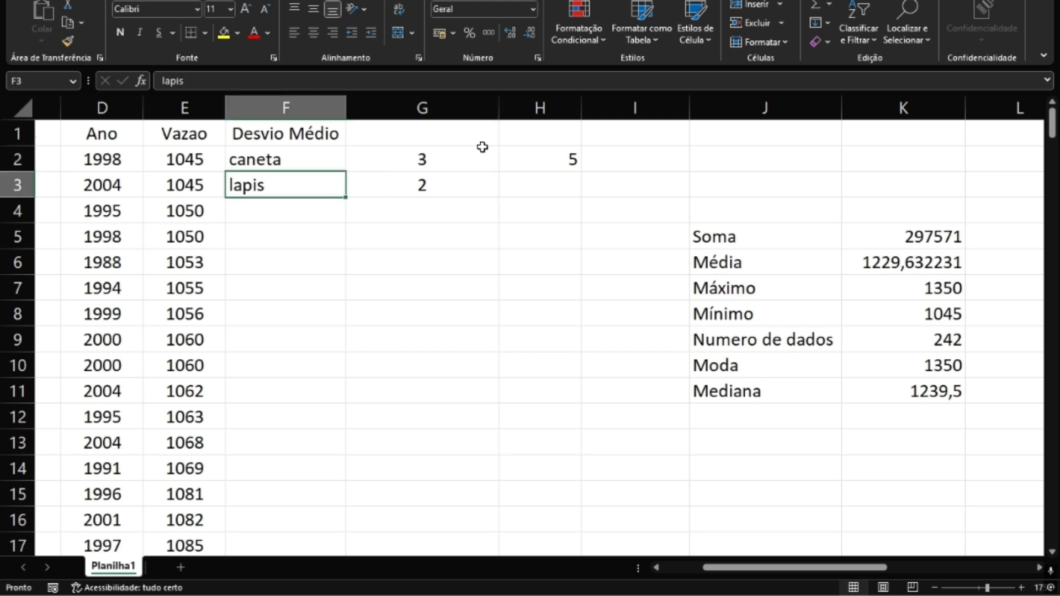
# Move the cell-reference formula =G2+G3 from H2 to G6 and inspect which cells it refers to
pyautogui.click(548, 155)
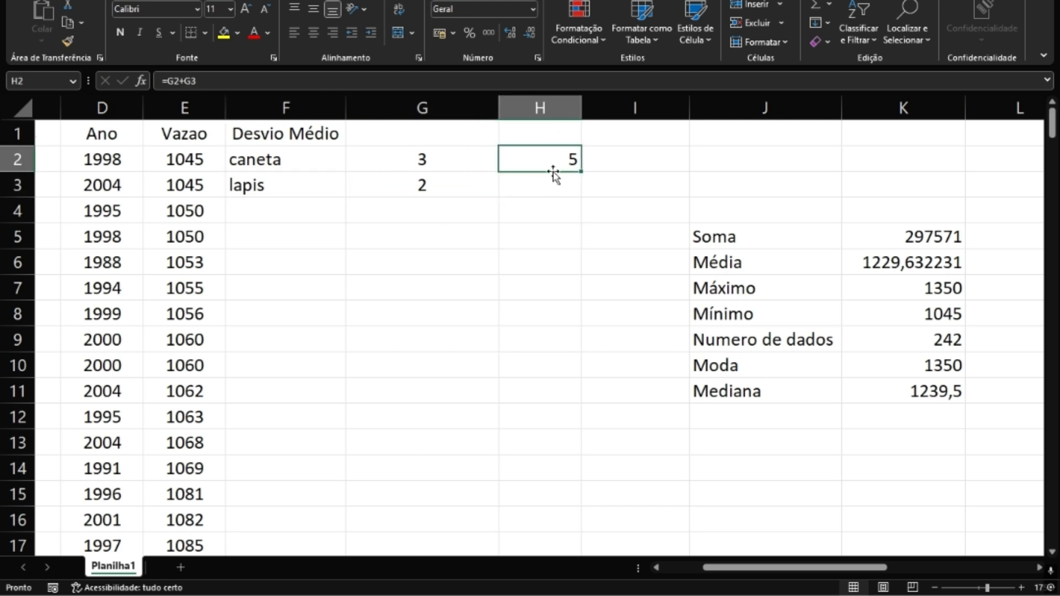
pyautogui.moveTo(553, 173); pyautogui.dragTo(416, 274)
pyautogui.click(536, 235)
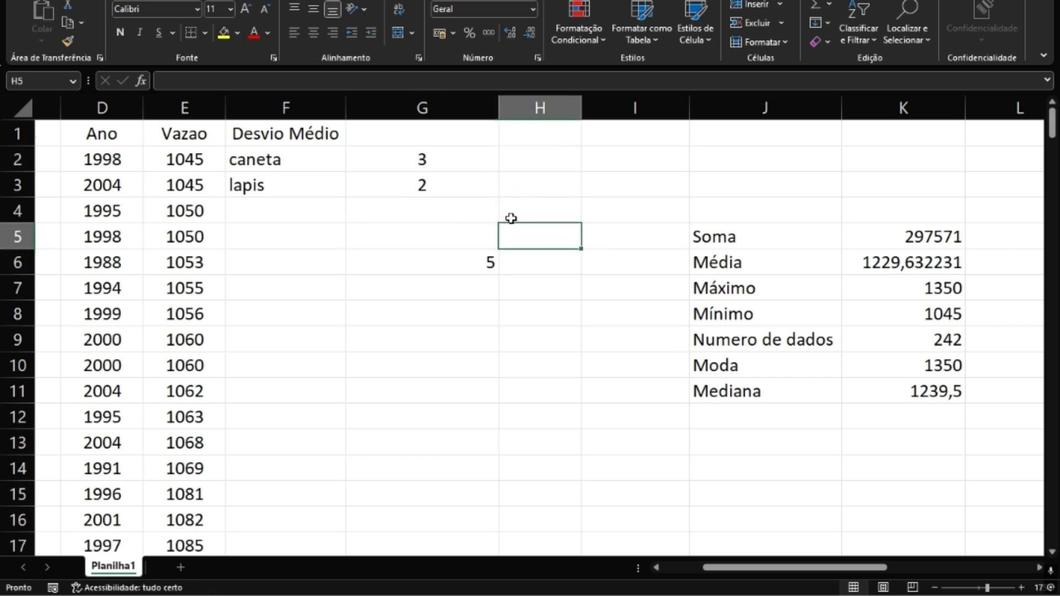
pyautogui.click(447, 254)
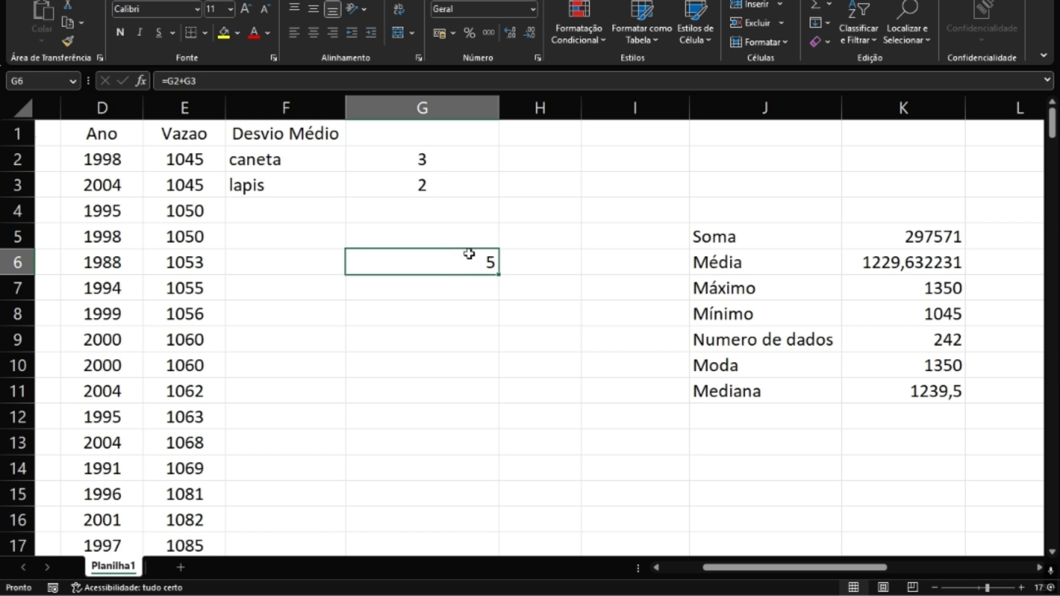
pyautogui.click(202, 82)
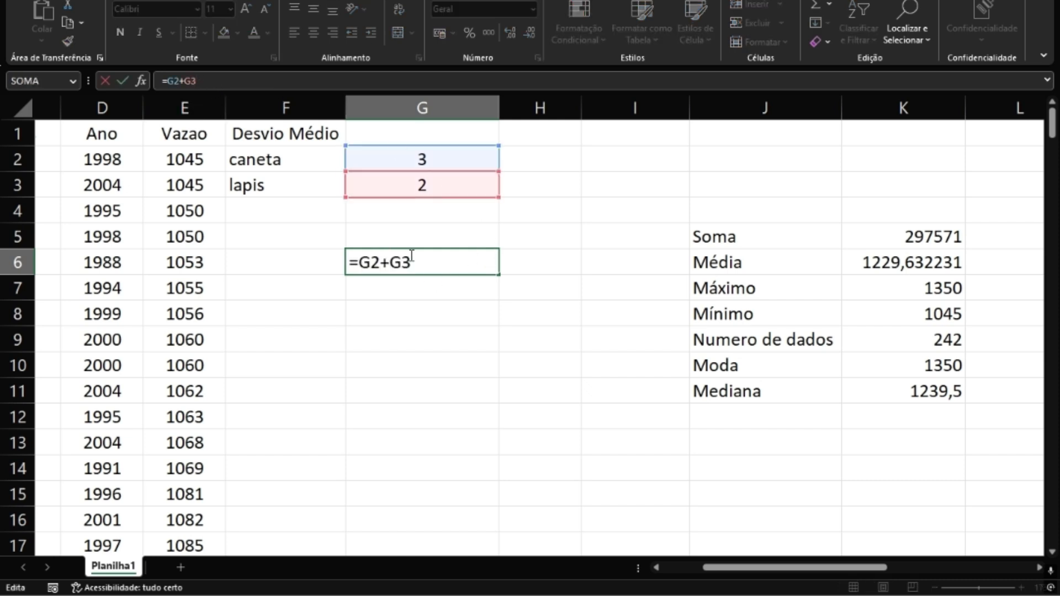
pyautogui.press('Return')
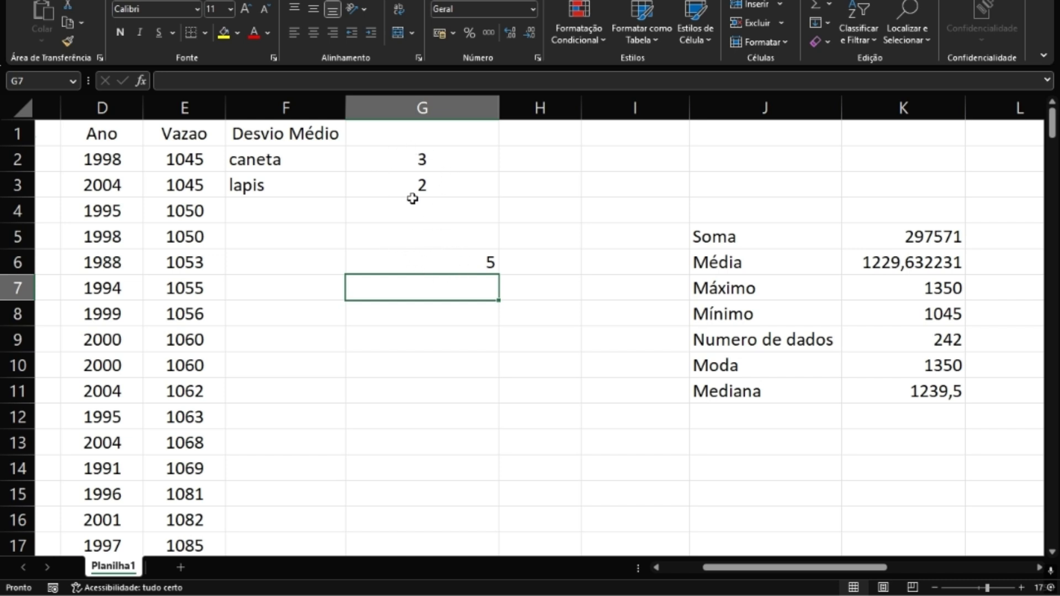
# Set the caneta value in G2 to 10 and check the sum formula in G6
pyautogui.click(408, 158)
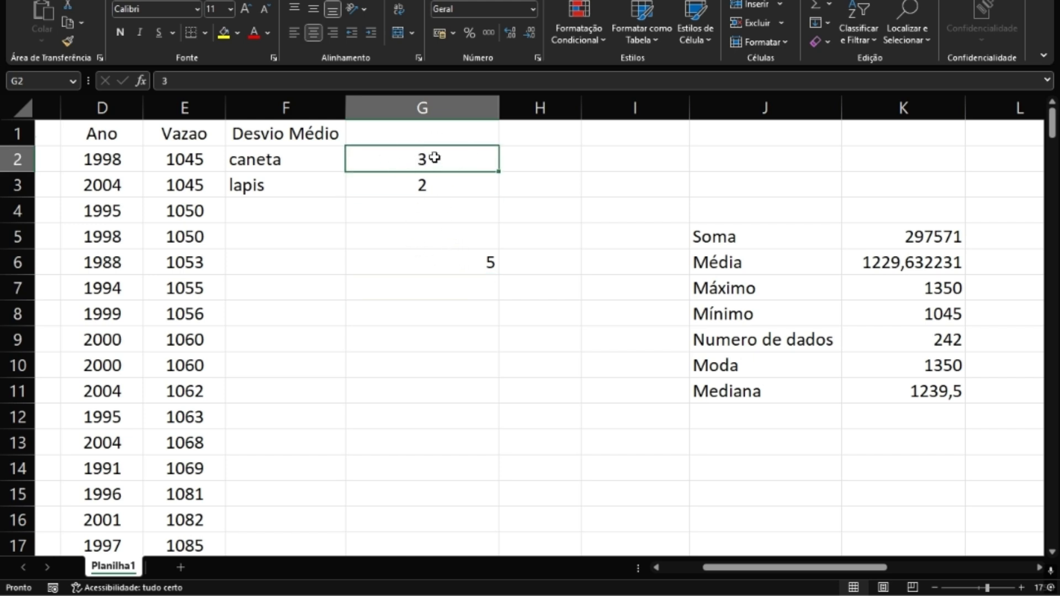
pyautogui.write('10')
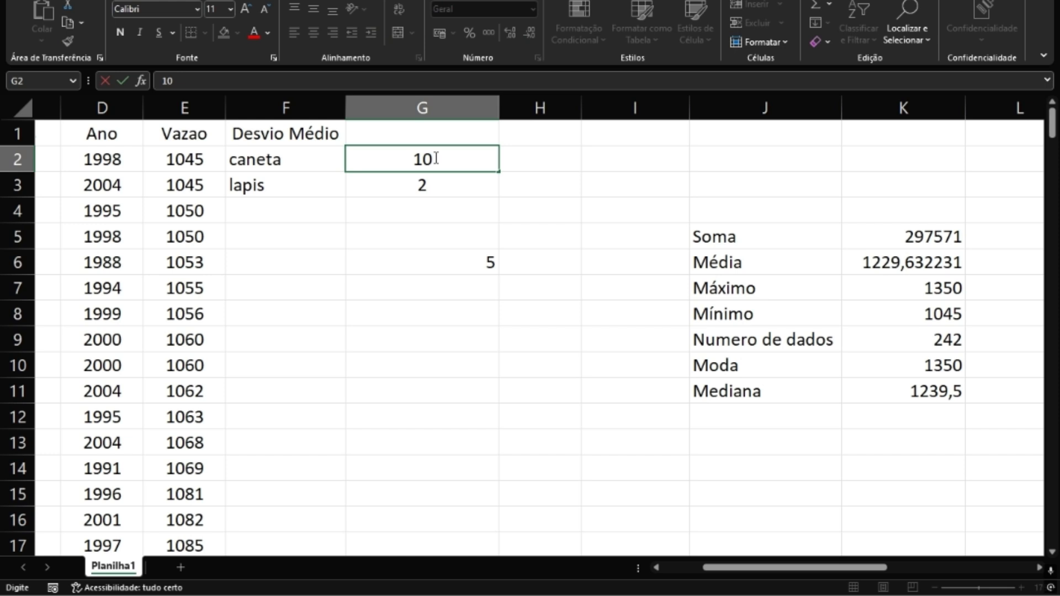
pyautogui.press('Return')
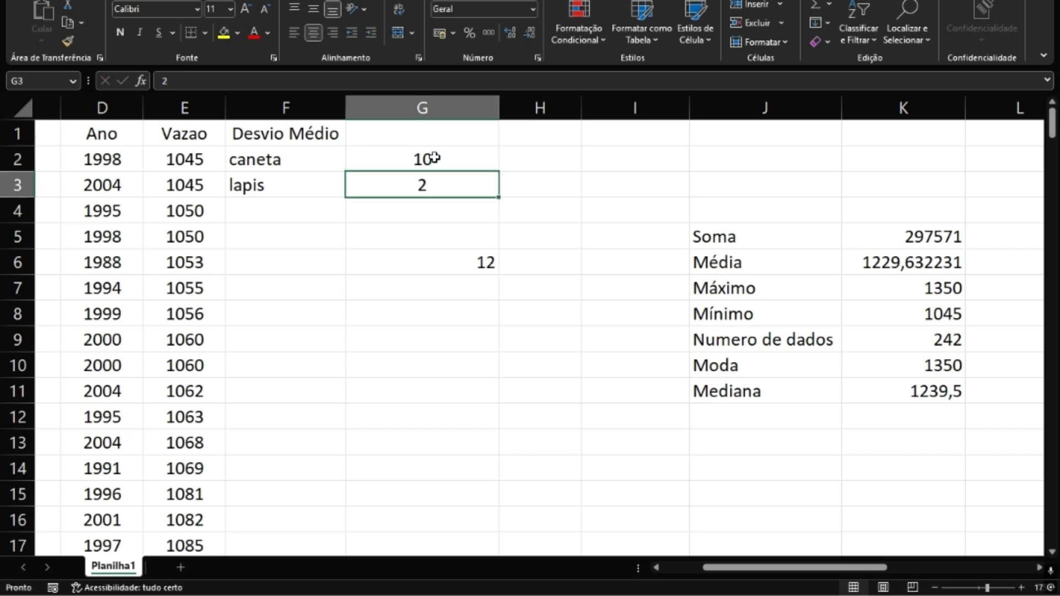
pyautogui.click(470, 261)
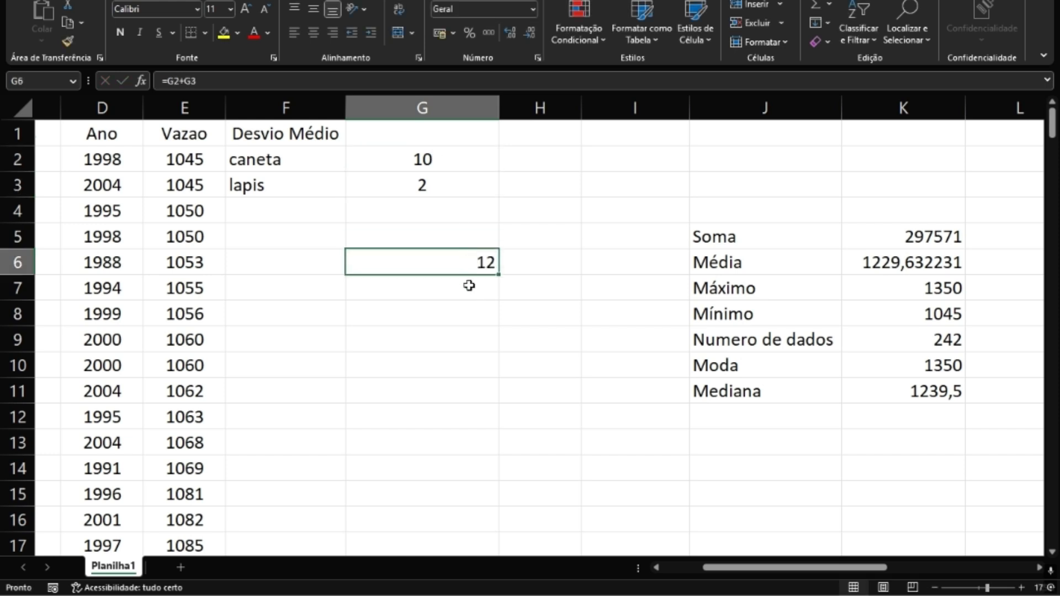
# Set the lapis value in G3 to 30 and inspect the cell references of the formula in G6
pyautogui.click(441, 177)
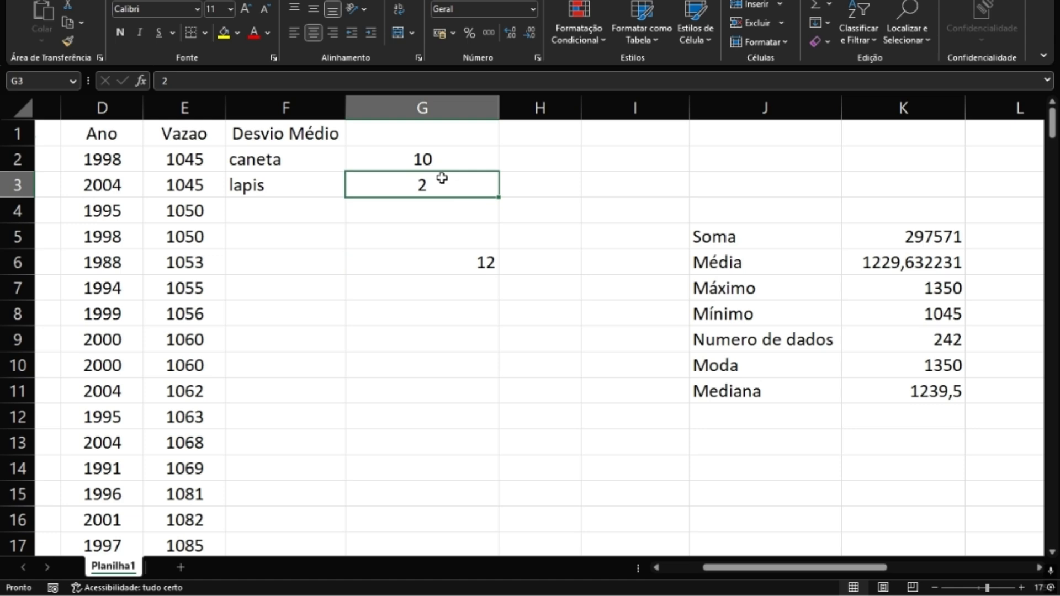
pyautogui.write('30')
pyautogui.press('Return')
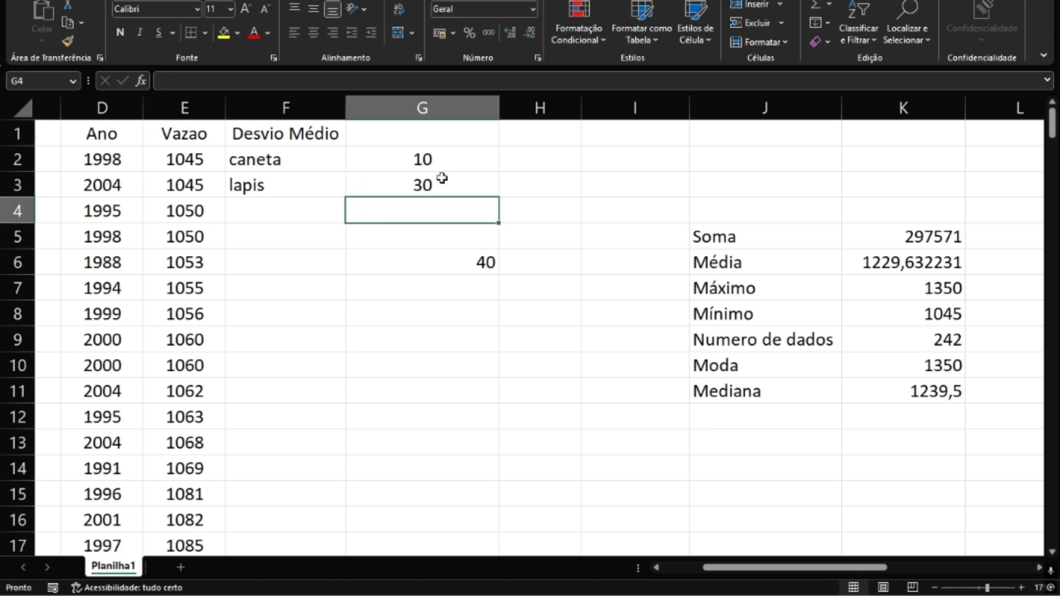
pyautogui.click(479, 267)
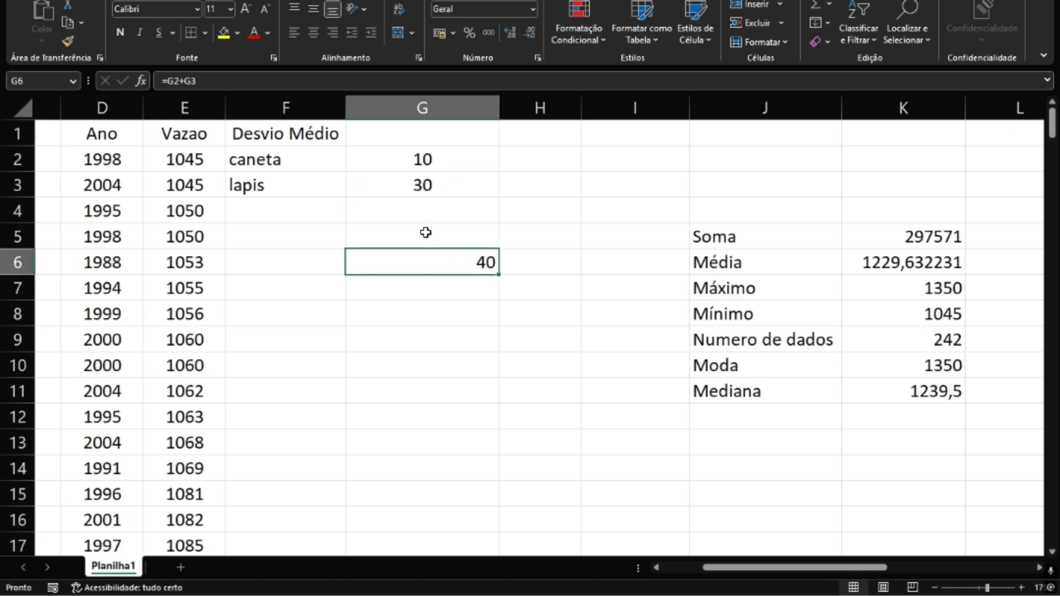
pyautogui.click(216, 88)
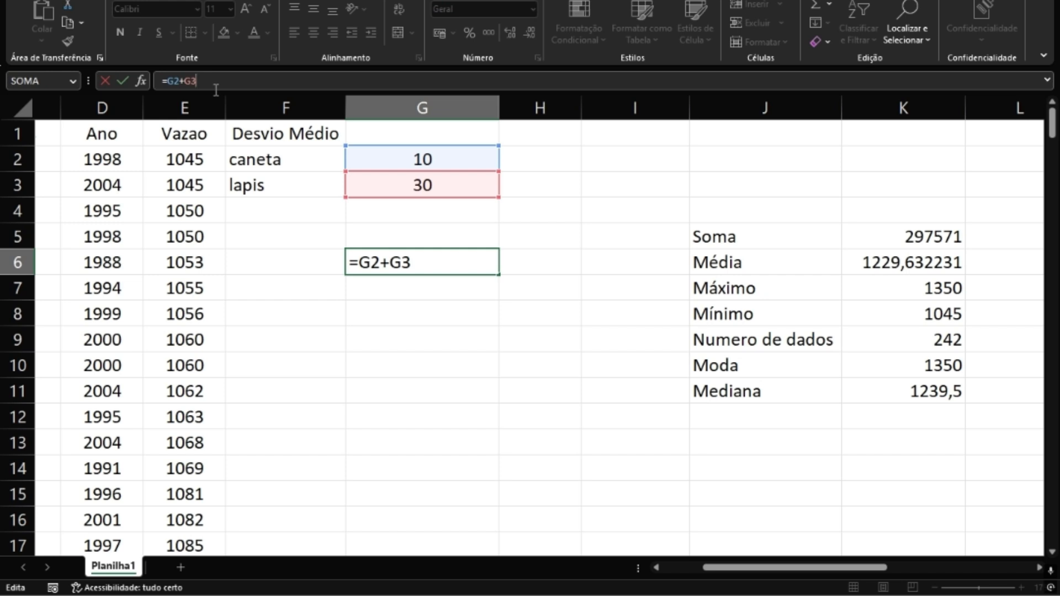
pyautogui.press('Return')
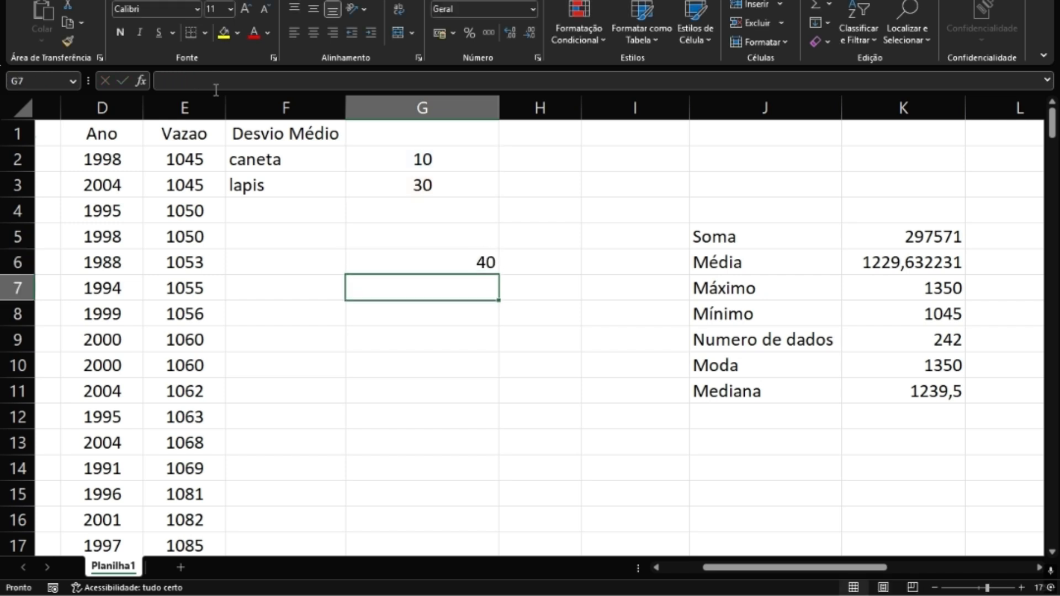
# Enter the typed-number formula =4+5 in G7 and compare it with the cell-reference formula in G6 and its source values
pyautogui.write('=')
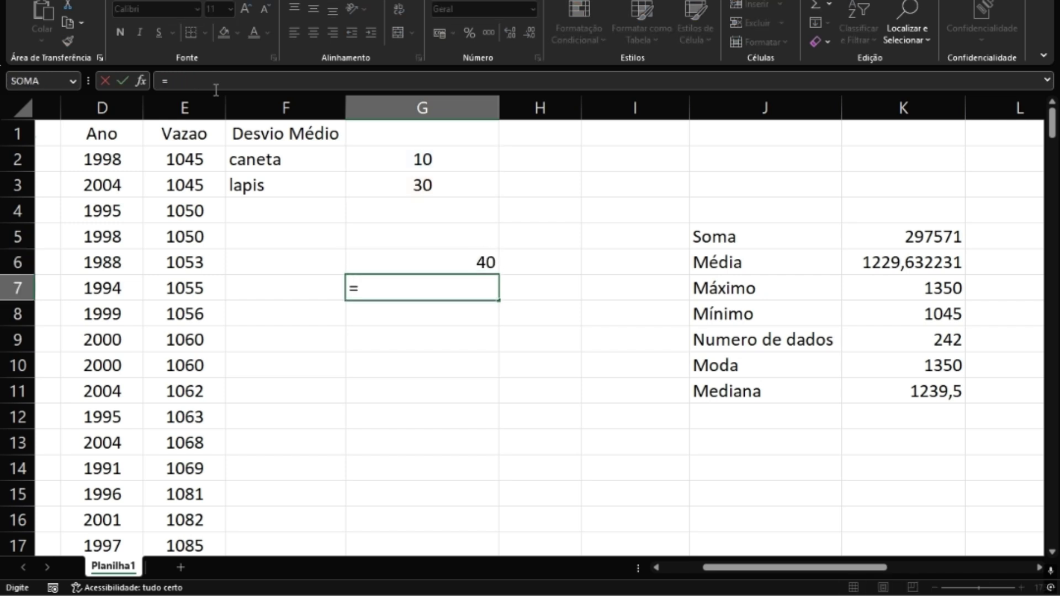
pyautogui.write('4+5')
pyautogui.press('Return')
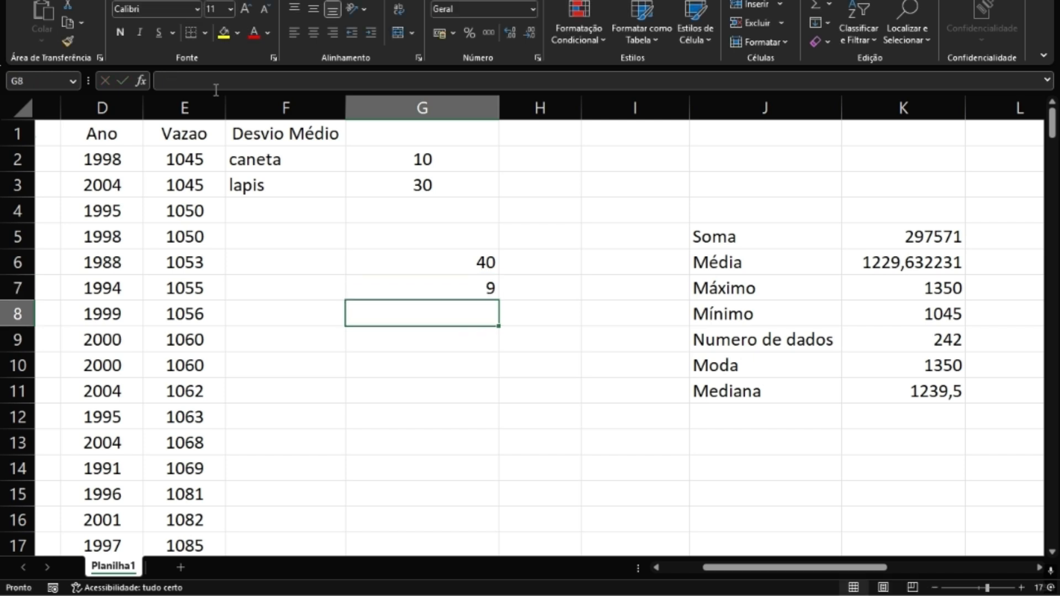
pyautogui.click(407, 291)
pyautogui.click(443, 264)
pyautogui.click(441, 282)
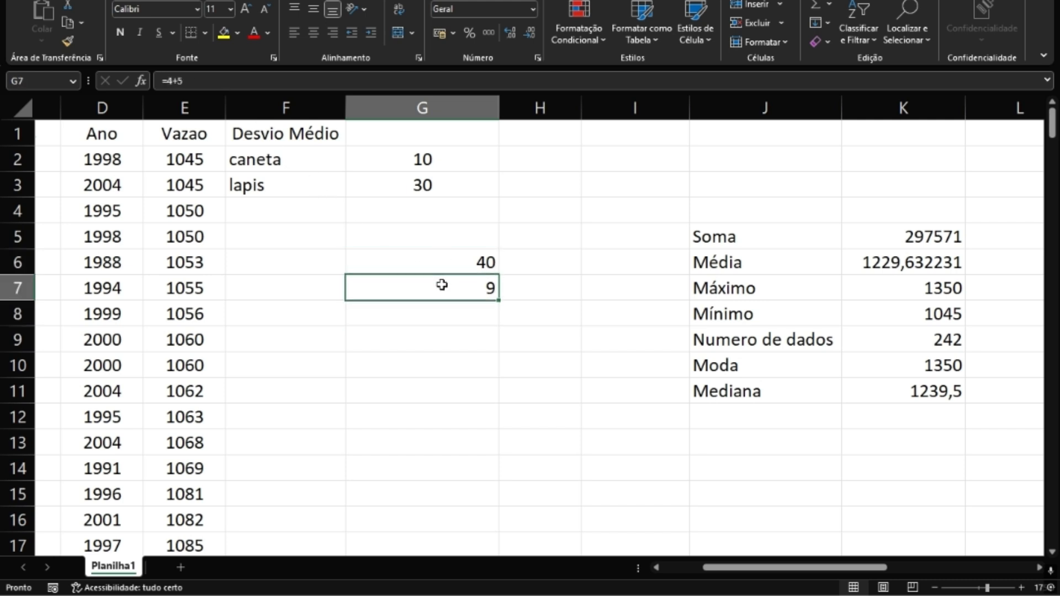
pyautogui.click(416, 181)
pyautogui.moveTo(417, 181)
pyautogui.mouseDown()
pyautogui.moveTo(421, 161)
pyautogui.moveTo(402, 178)
pyautogui.mouseUp()
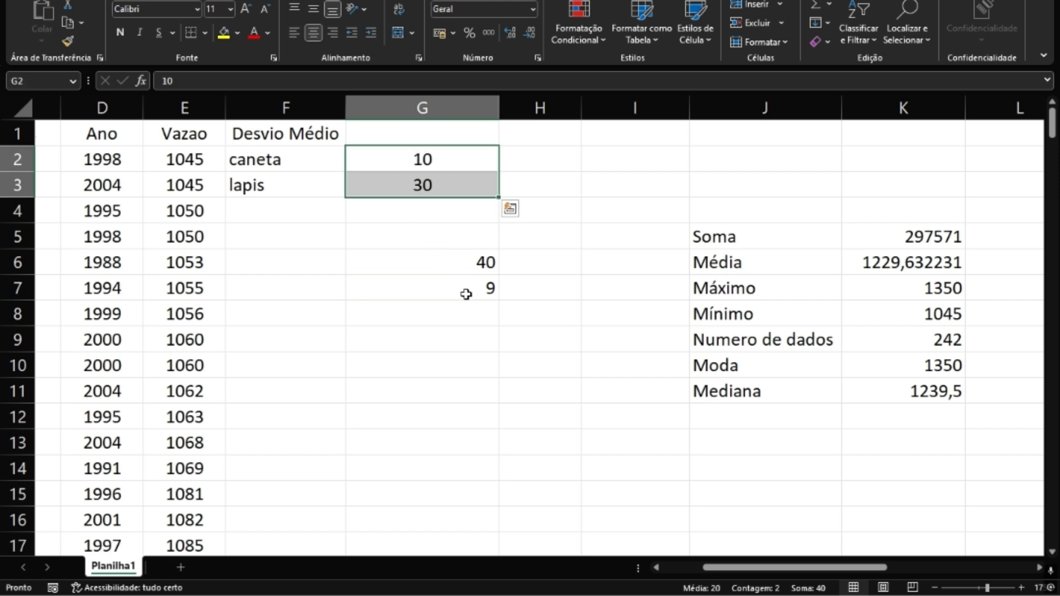
# Clear all the example contents from the range F2:G7, below the Desvio Médio heading
pyautogui.moveTo(466, 295); pyautogui.dragTo(312, 157)
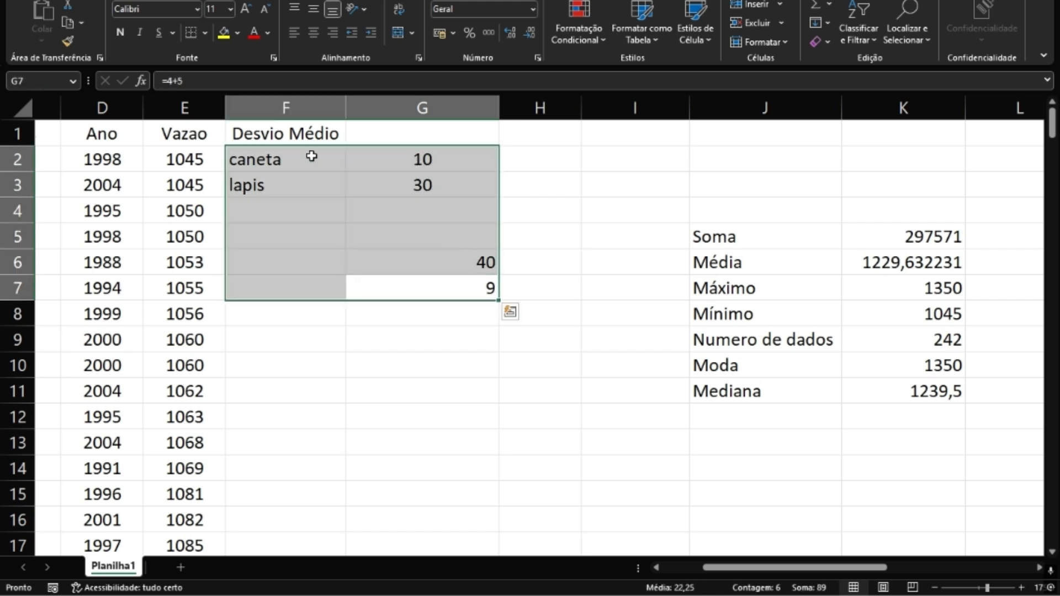
pyautogui.press('Delete')
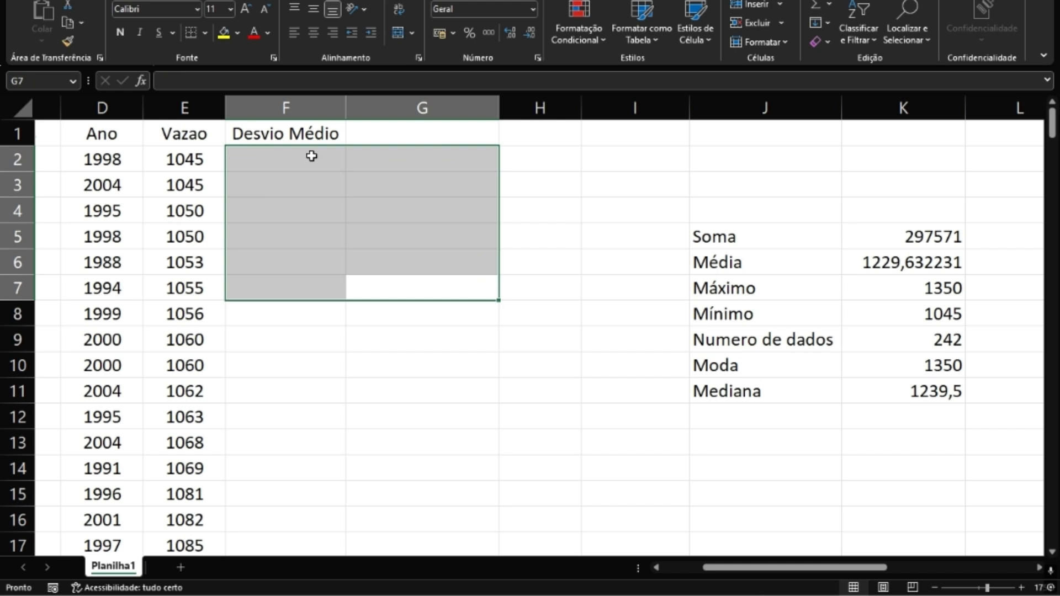
pyautogui.click(312, 156)
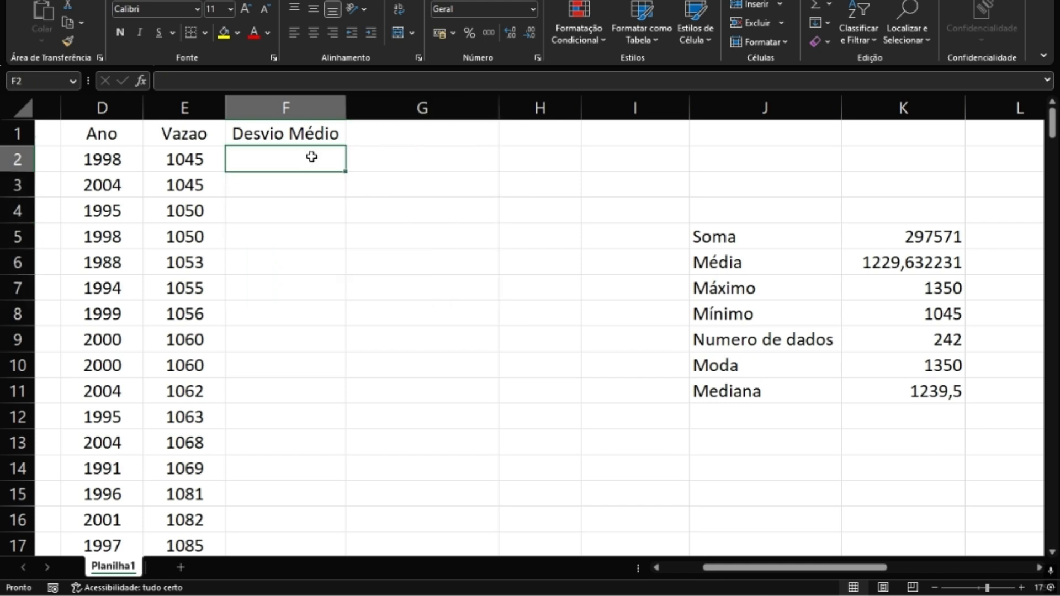
# Enter the explanatory note Dado-Média in G2, beside the Desvio Médio column
pyautogui.click(384, 169)
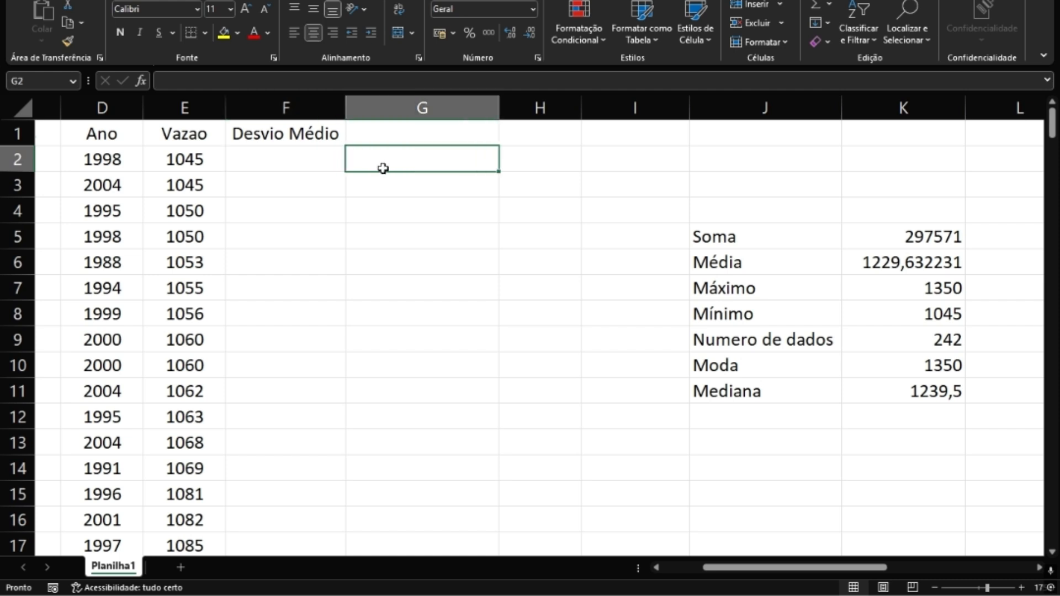
pyautogui.write('Va')
pyautogui.press('BackSpace')
pyautogui.press('BackSpace')
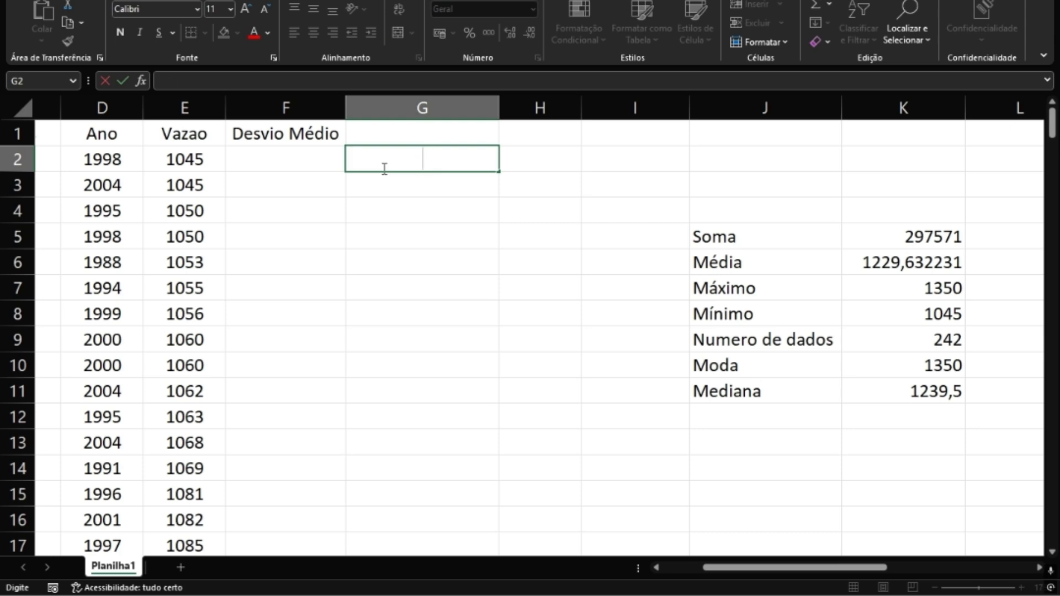
pyautogui.write('Dado')
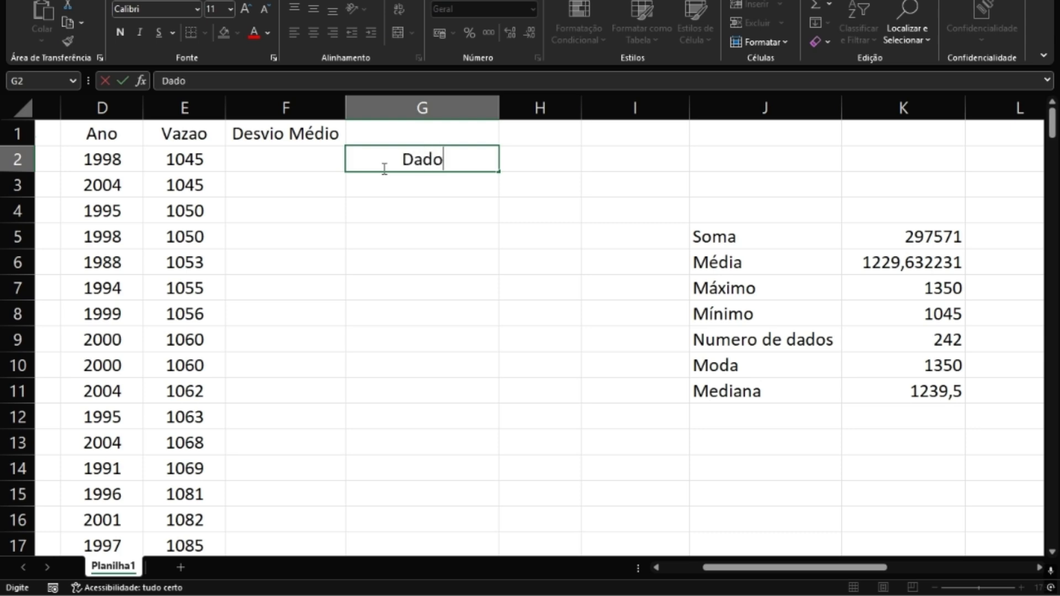
pyautogui.write('-Média')
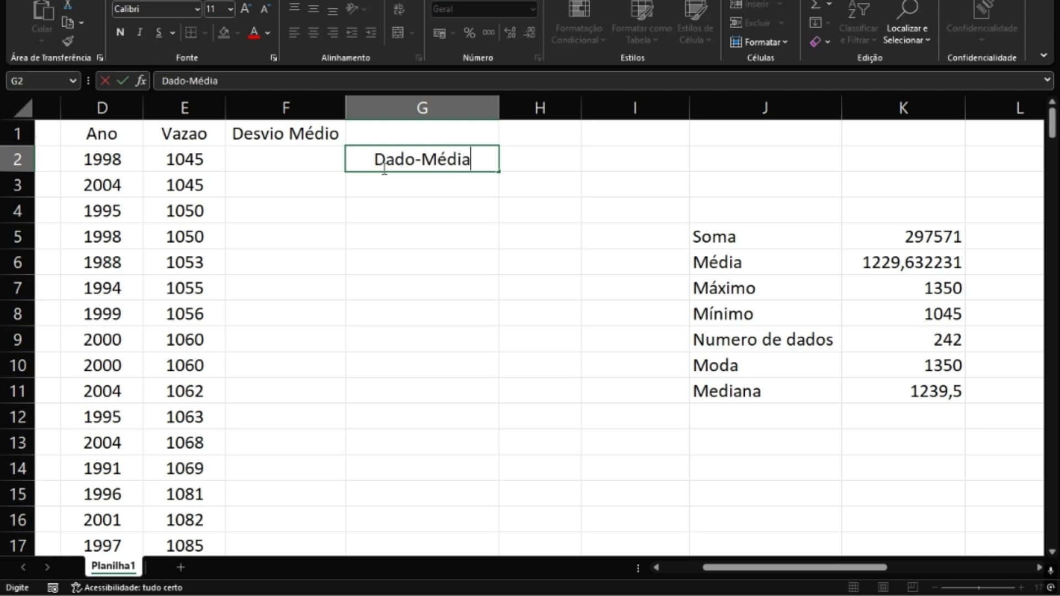
pyautogui.click(374, 201)
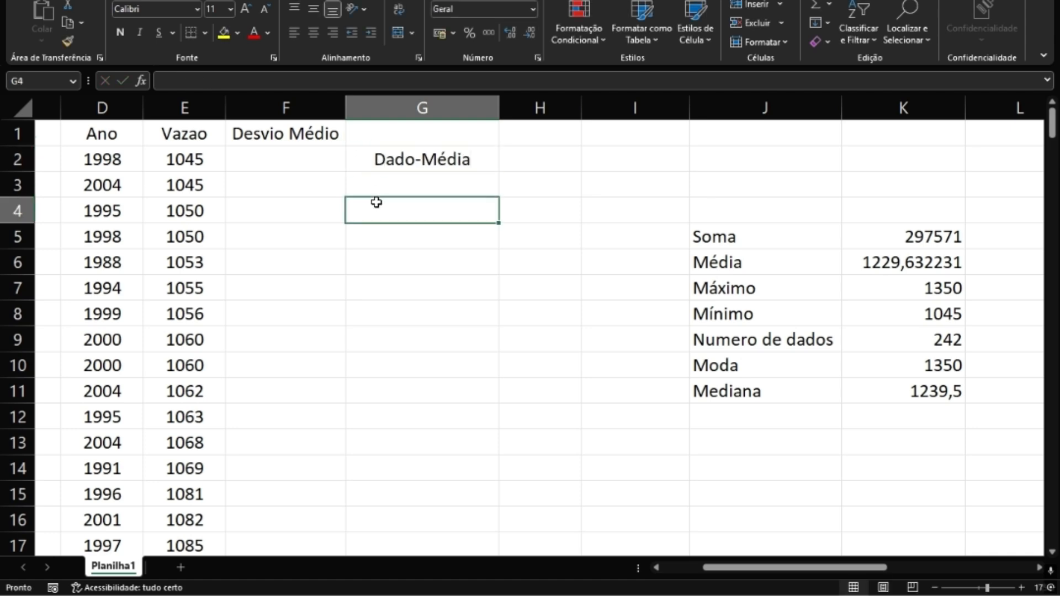
# Reduce the displayed decimals of the Média value in K6 until it shows as a whole number
pyautogui.click(213, 159)
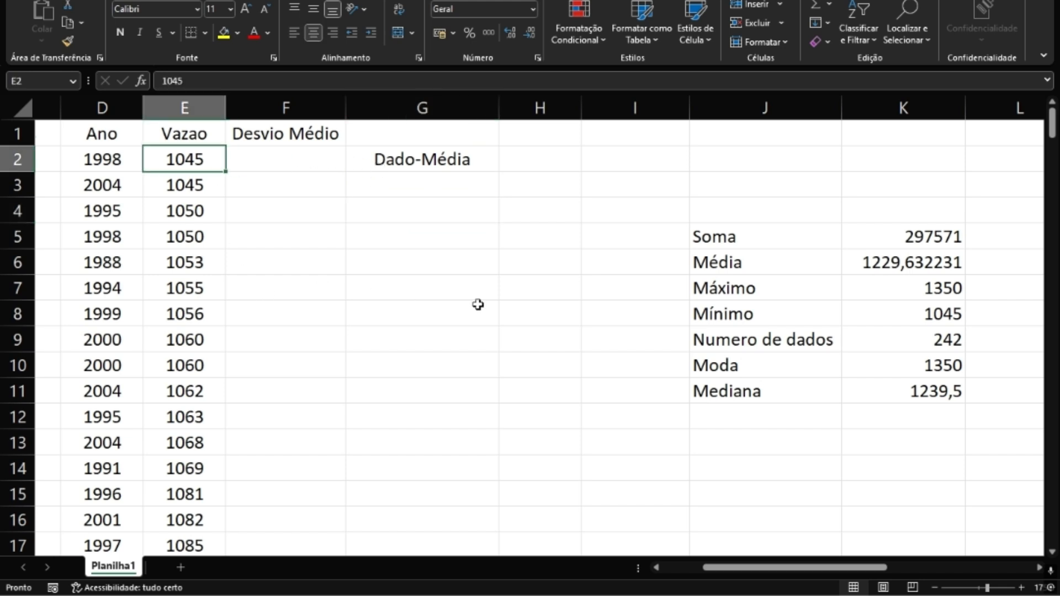
pyautogui.click(890, 265)
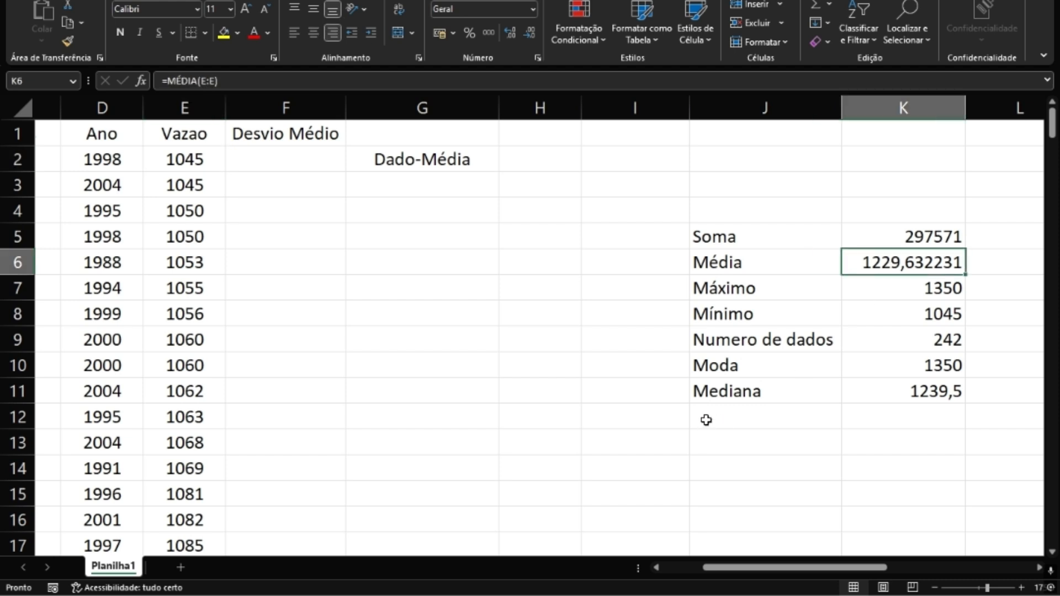
pyautogui.click(532, 33)
pyautogui.click(531, 34)
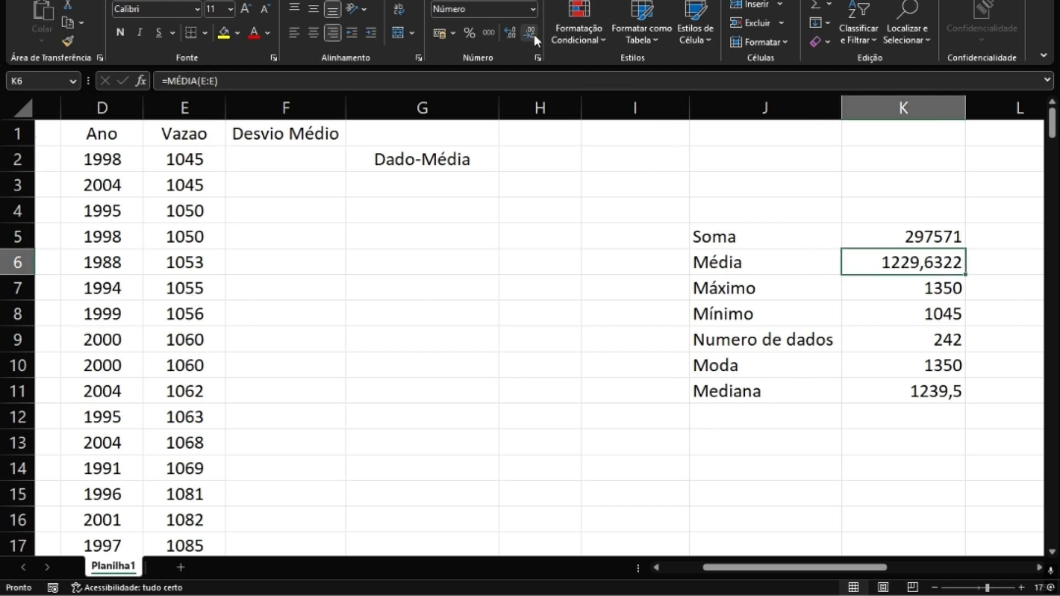
pyautogui.click(531, 33)
pyautogui.click(531, 33)
pyautogui.click(532, 31)
pyautogui.click(532, 32)
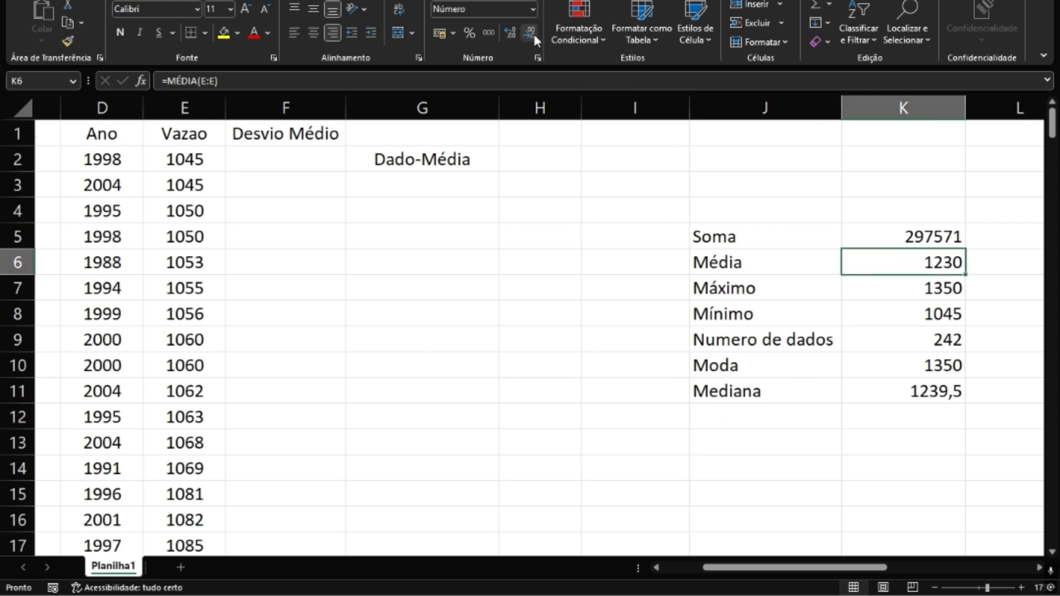
pyautogui.click(911, 287)
pyautogui.click(919, 257)
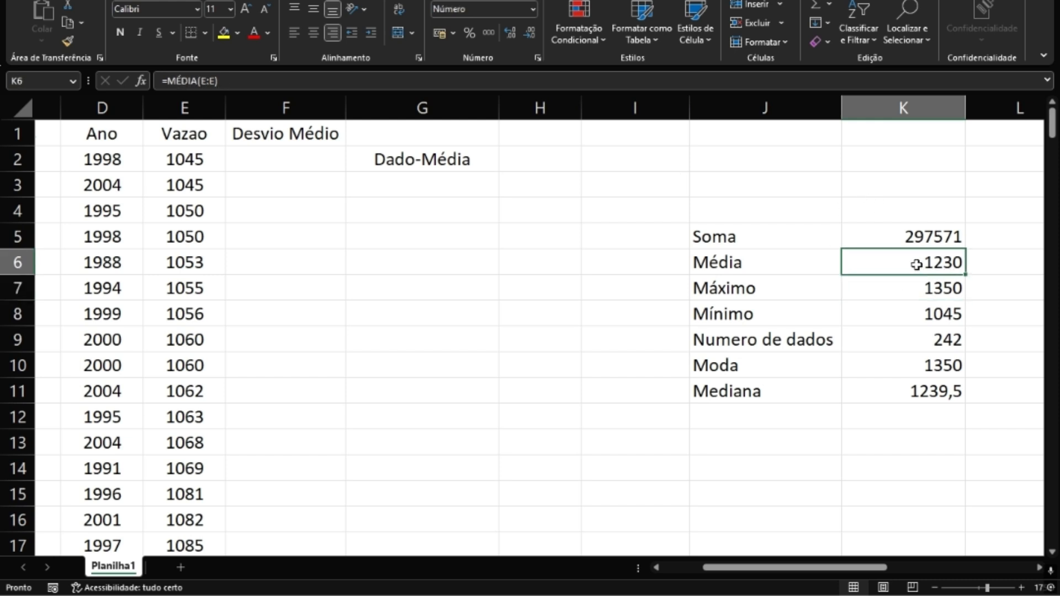
# Compare the Vazao values in column E with the mean in K6 and enter the formula =E2-K6 in F2
pyautogui.click(203, 158)
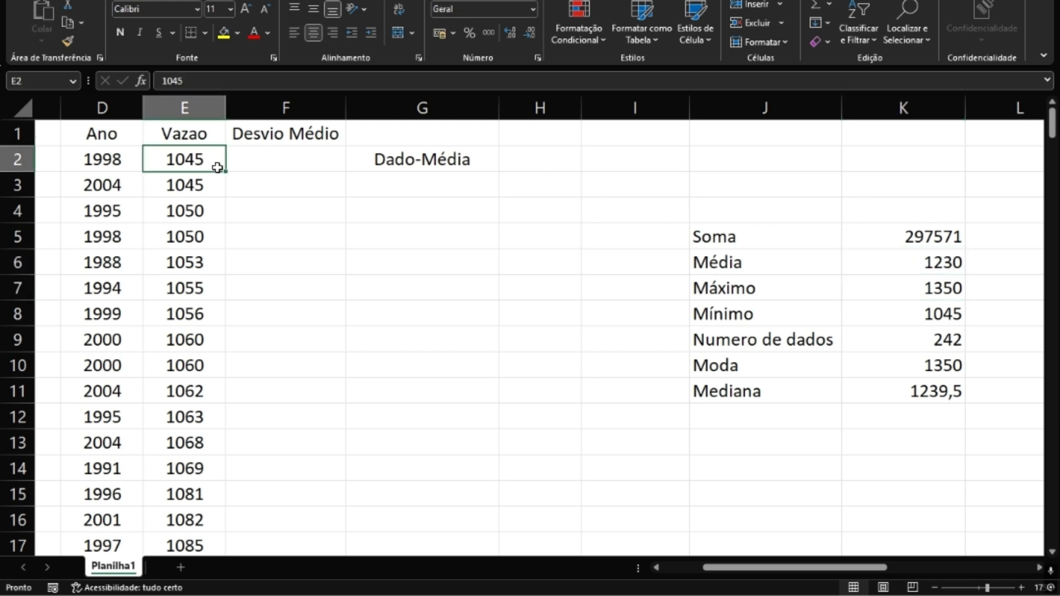
pyautogui.click(898, 266)
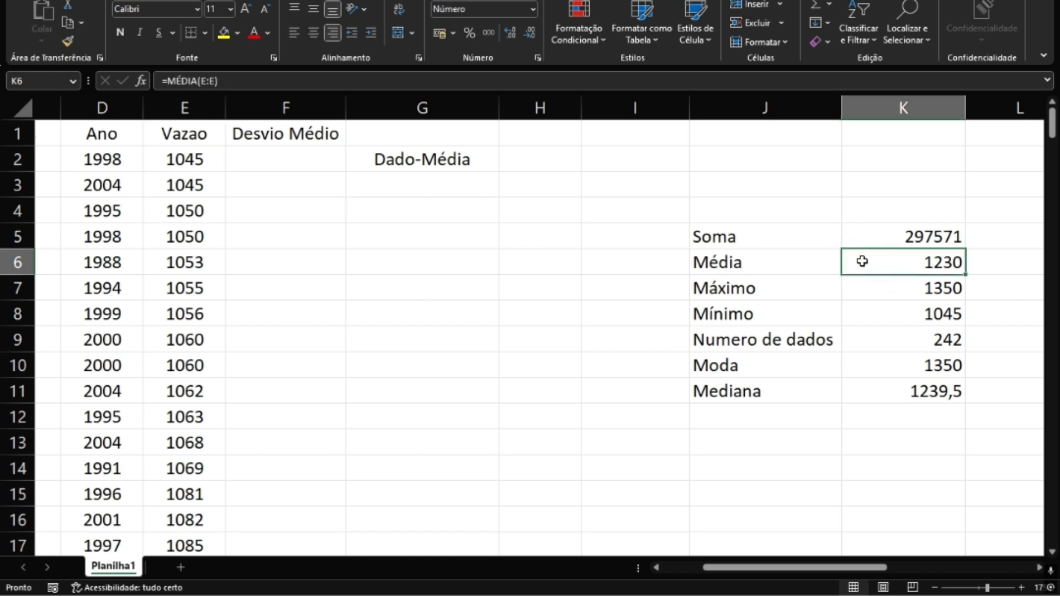
pyautogui.click(173, 163)
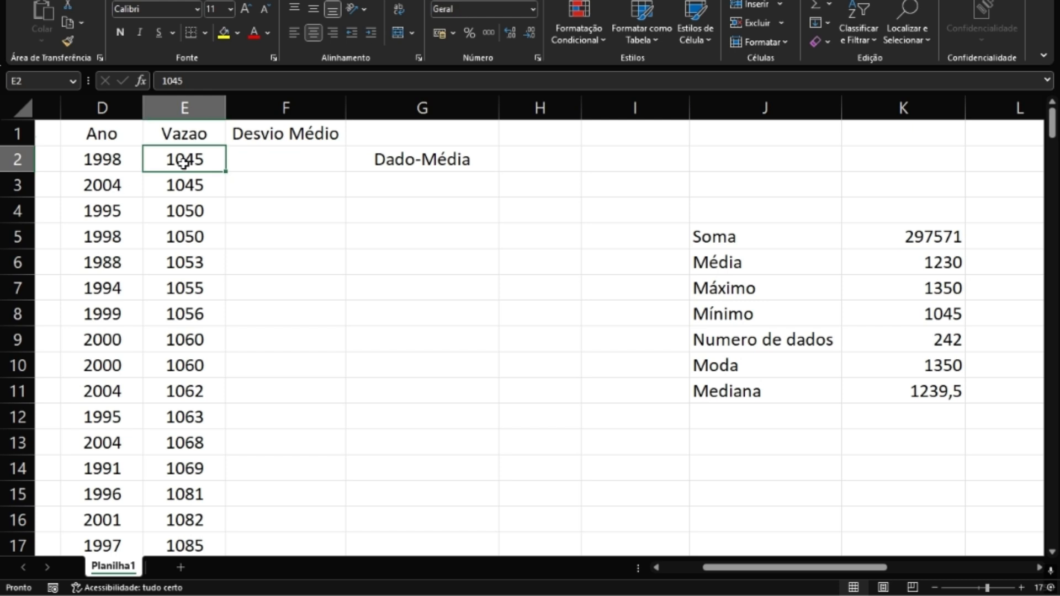
pyautogui.moveTo(180, 159); pyautogui.dragTo(193, 549)
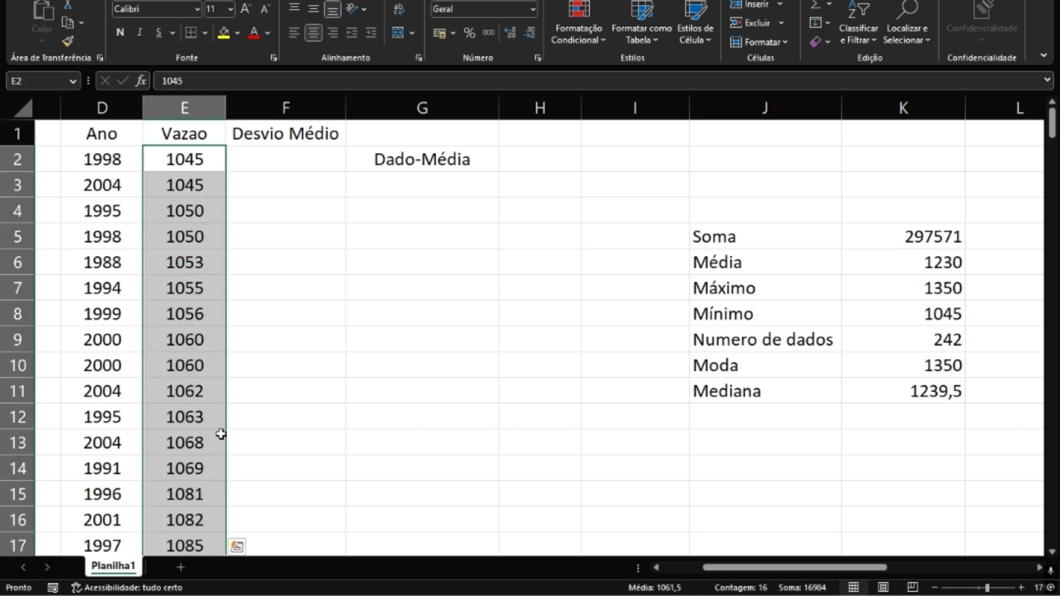
pyautogui.click(296, 152)
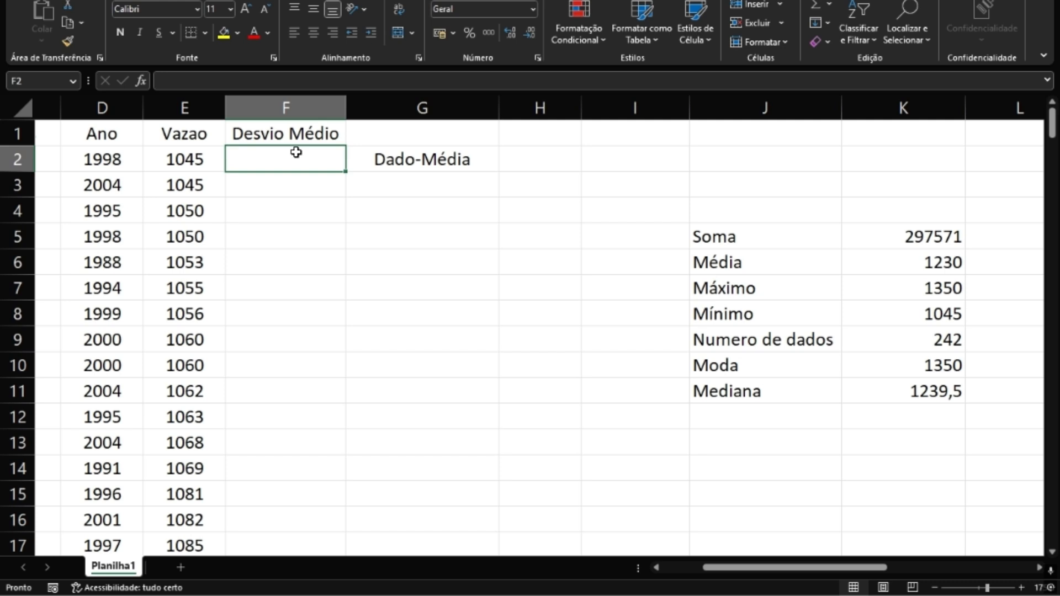
pyautogui.write('=')
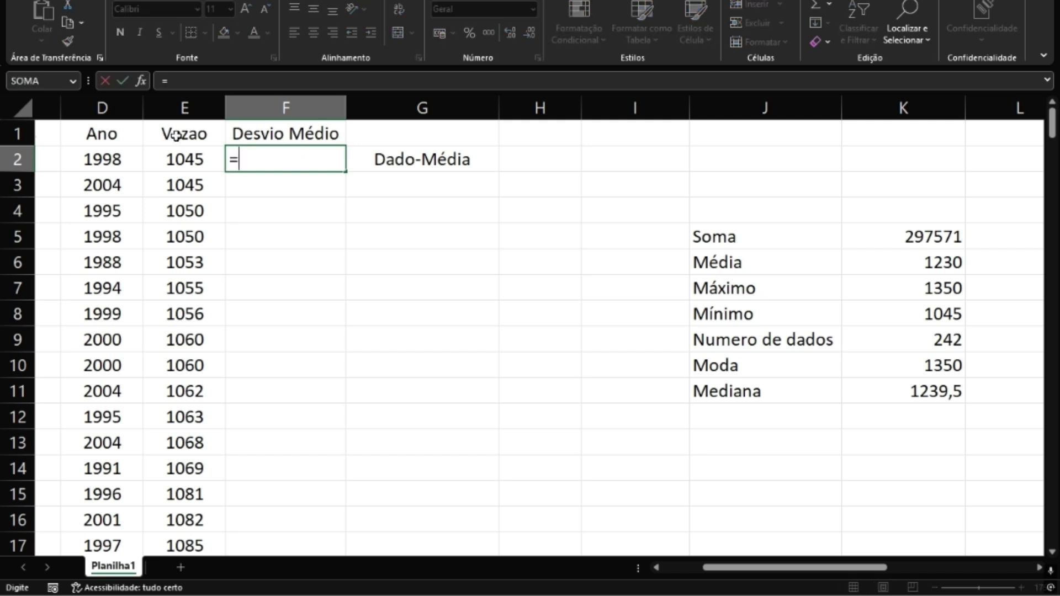
pyautogui.click(190, 162)
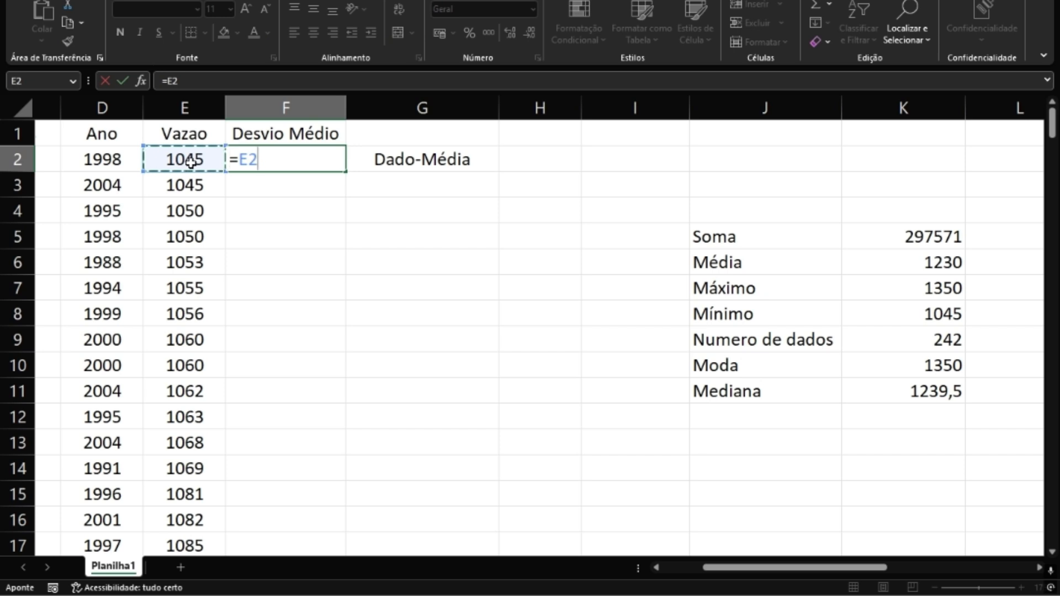
pyautogui.write('-')
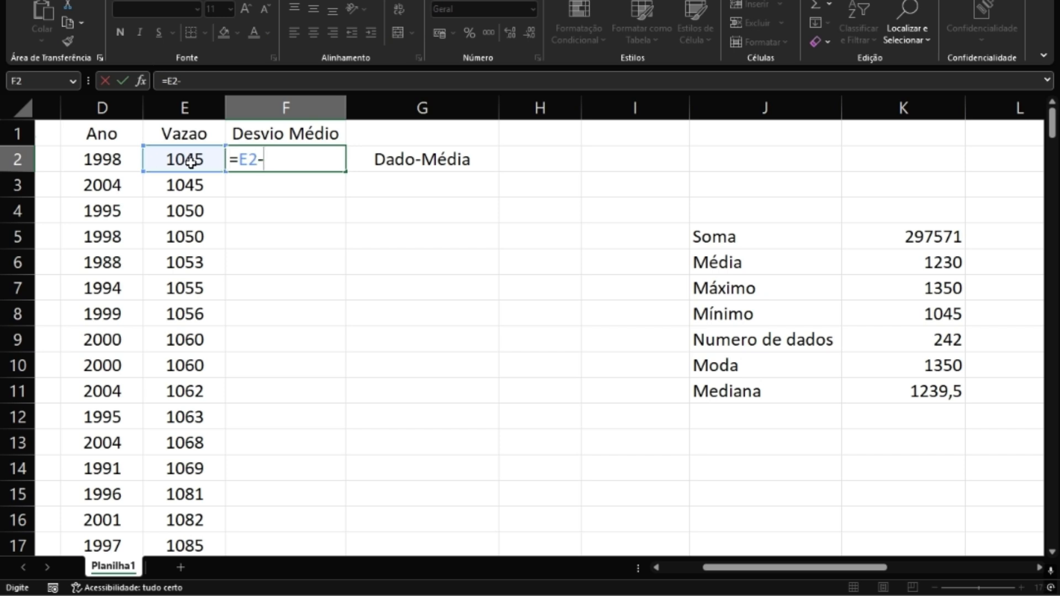
pyautogui.click(927, 266)
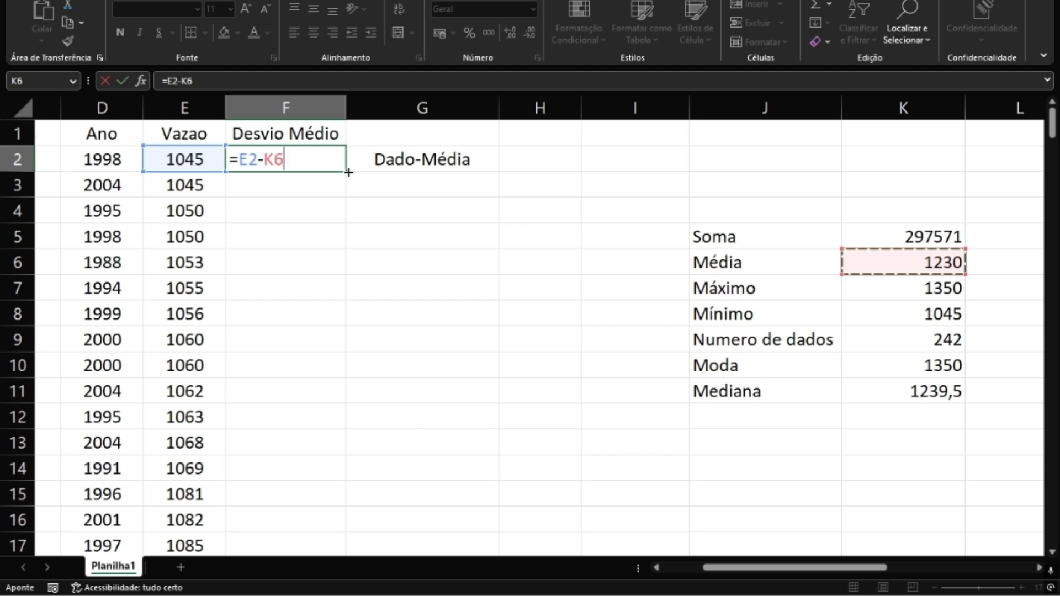
pyautogui.click(324, 179)
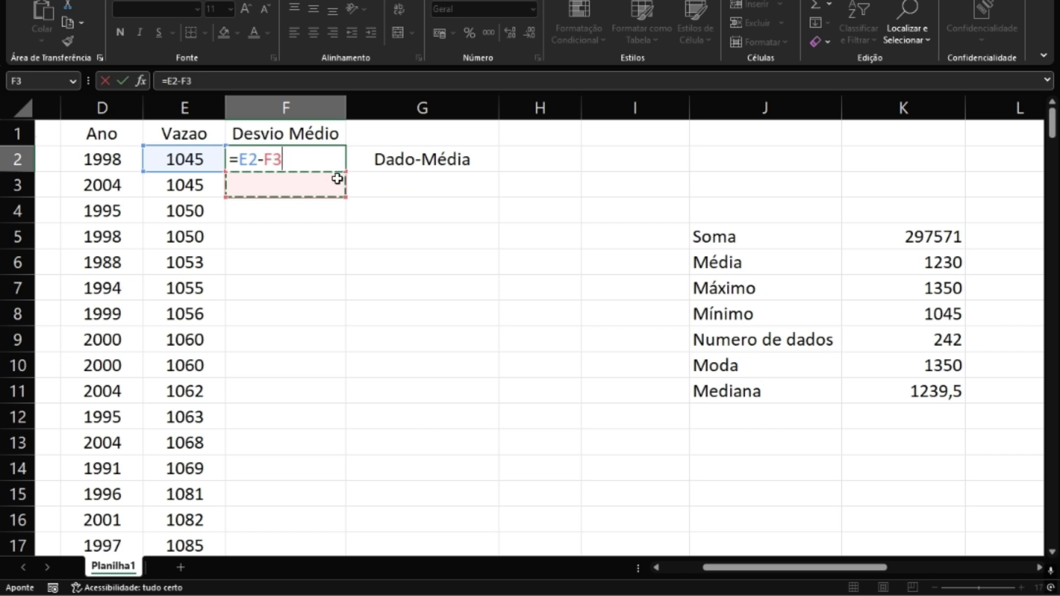
pyautogui.click(911, 265)
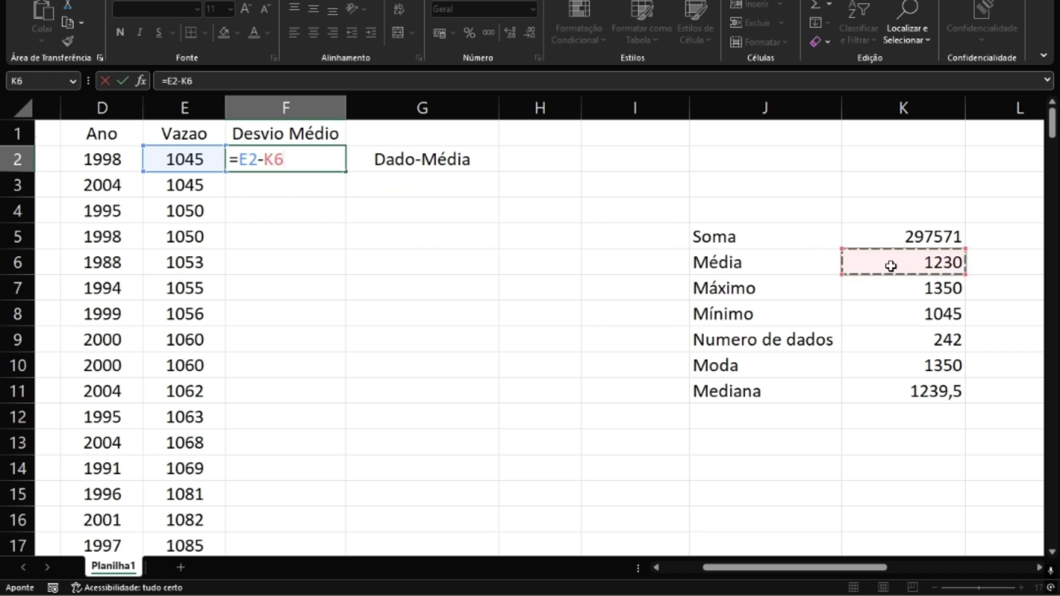
pyautogui.press('Return')
# Fill the F2 formula down to F9 and inspect the cell references in F2 and F3
pyautogui.click(280, 156)
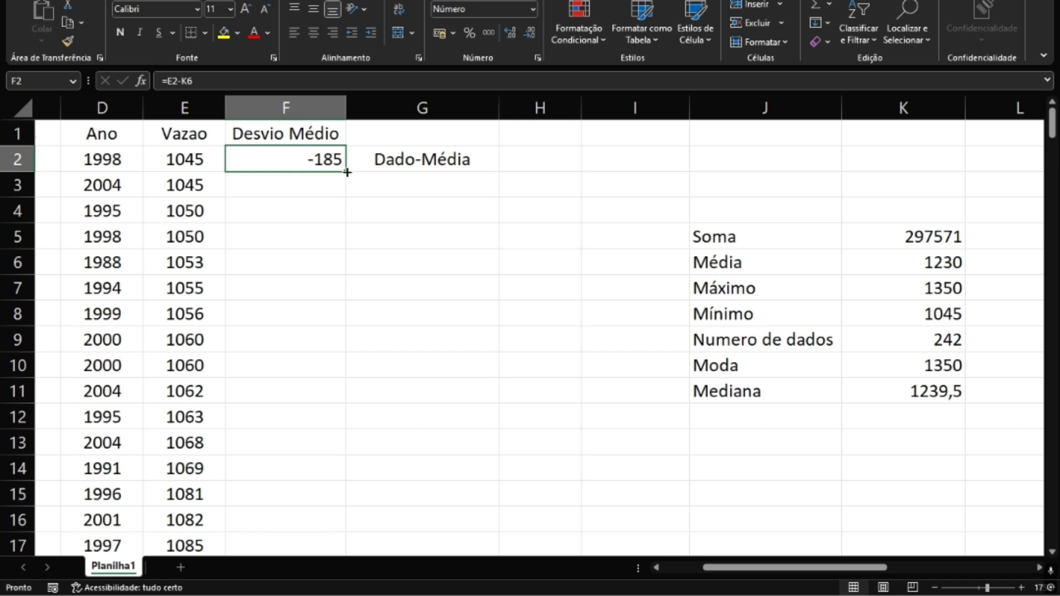
pyautogui.moveTo(347, 172); pyautogui.dragTo(352, 346)
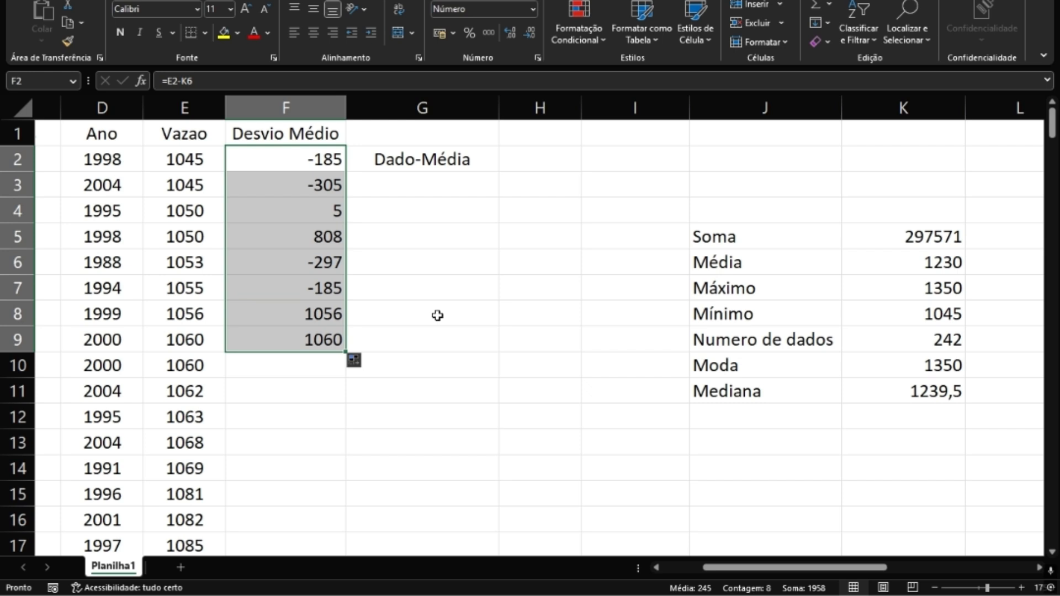
pyautogui.click(238, 165)
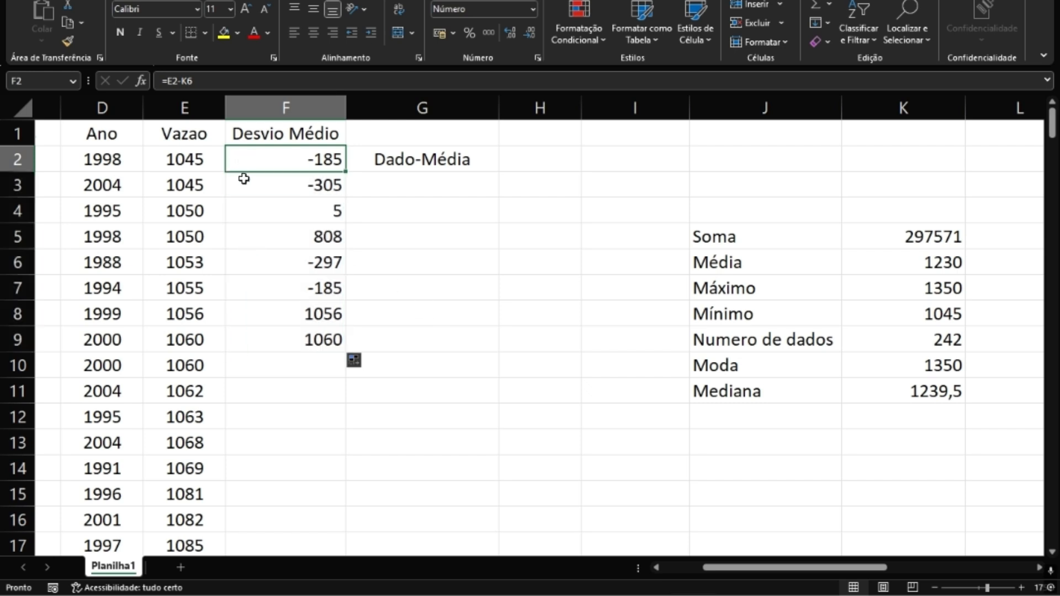
pyautogui.click(187, 81)
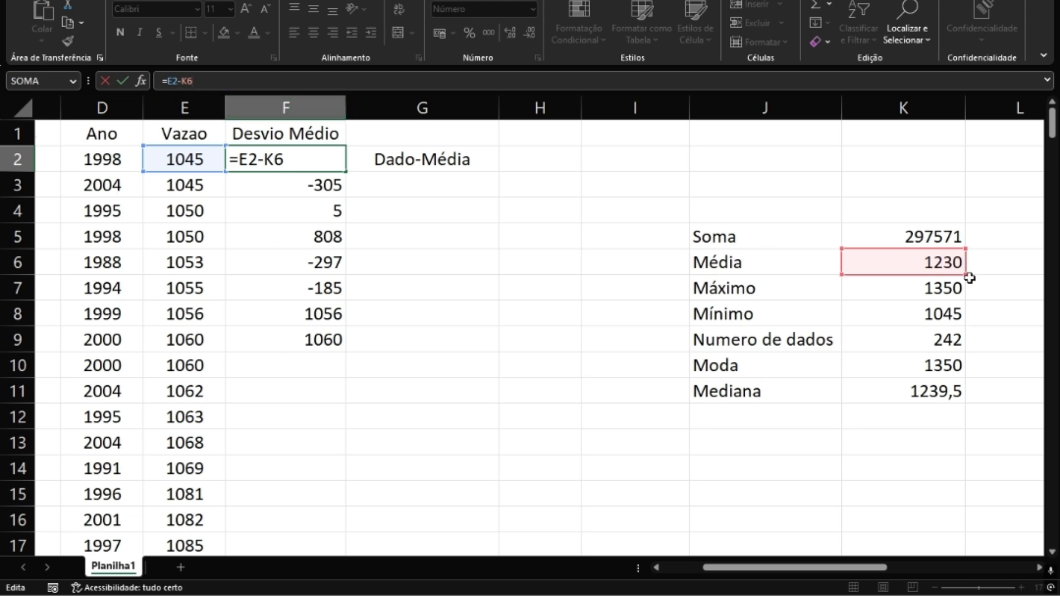
pyautogui.press('Return')
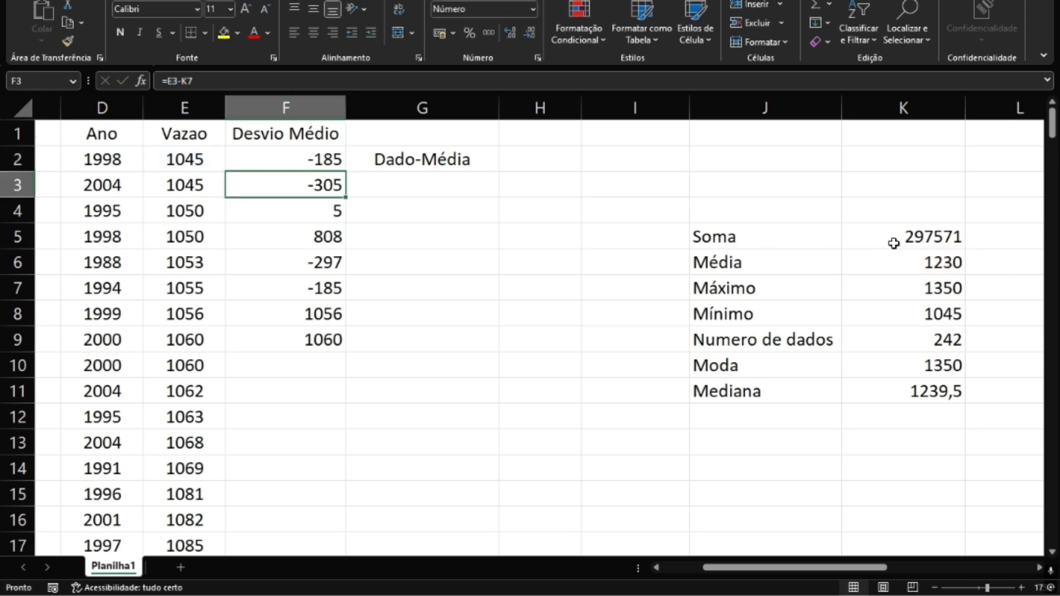
pyautogui.click(257, 82)
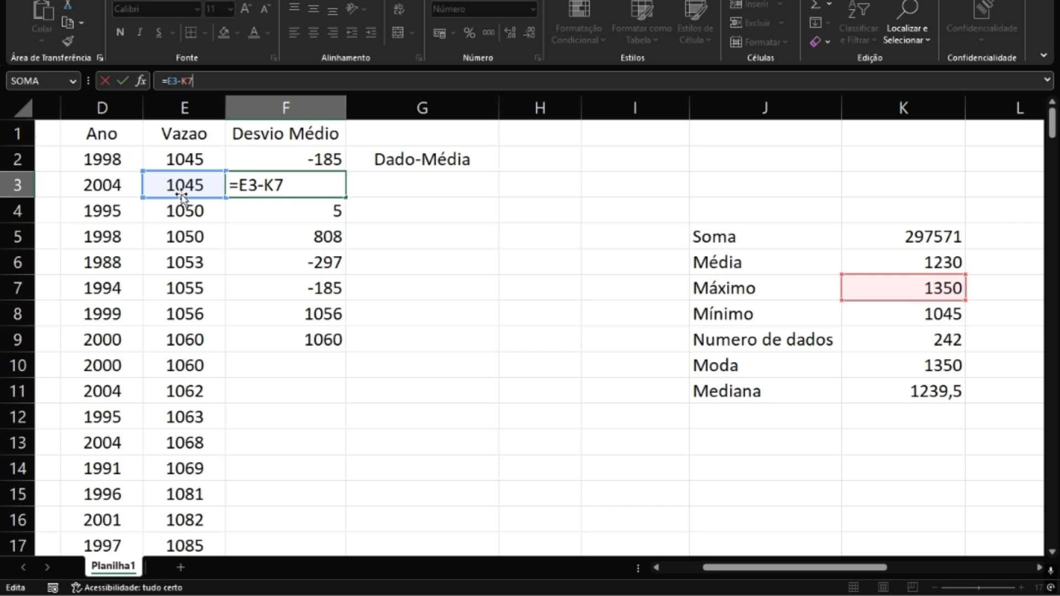
pyautogui.press('Return')
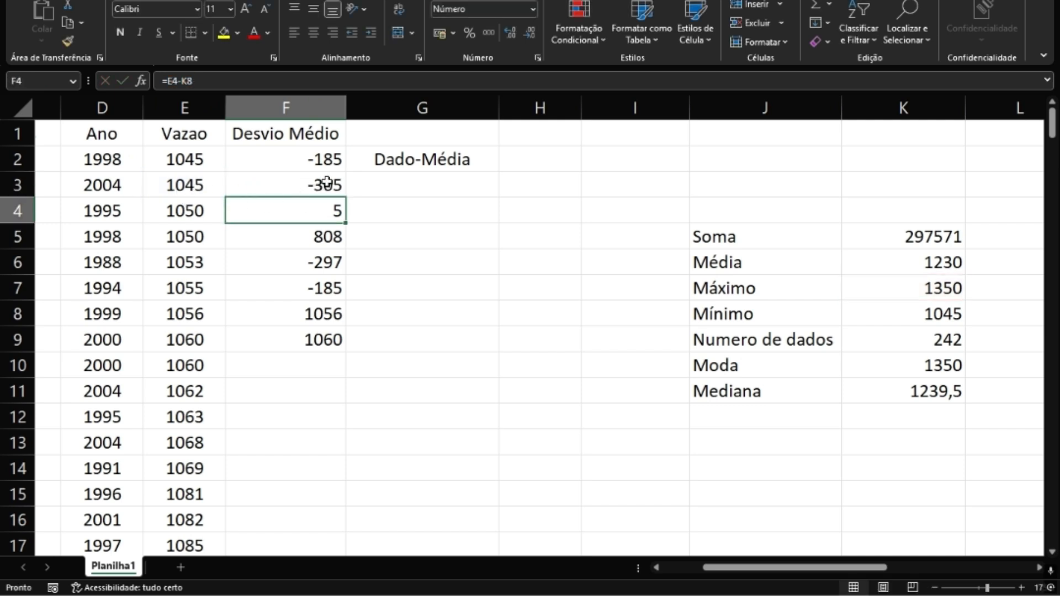
# Delete the Dado-Média note from G2
pyautogui.click(406, 165)
pyautogui.press('Delete')
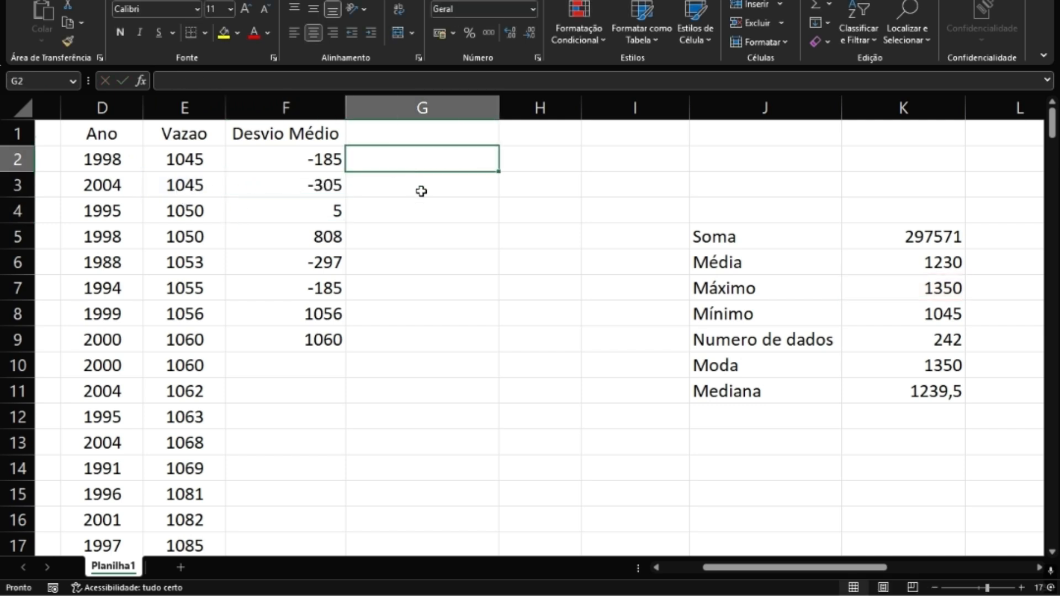
pyautogui.press('Down')
pyautogui.press('Down')
# Inspect the cell references of the F2 formula and fill it across row 2 to I2
pyautogui.click(322, 161)
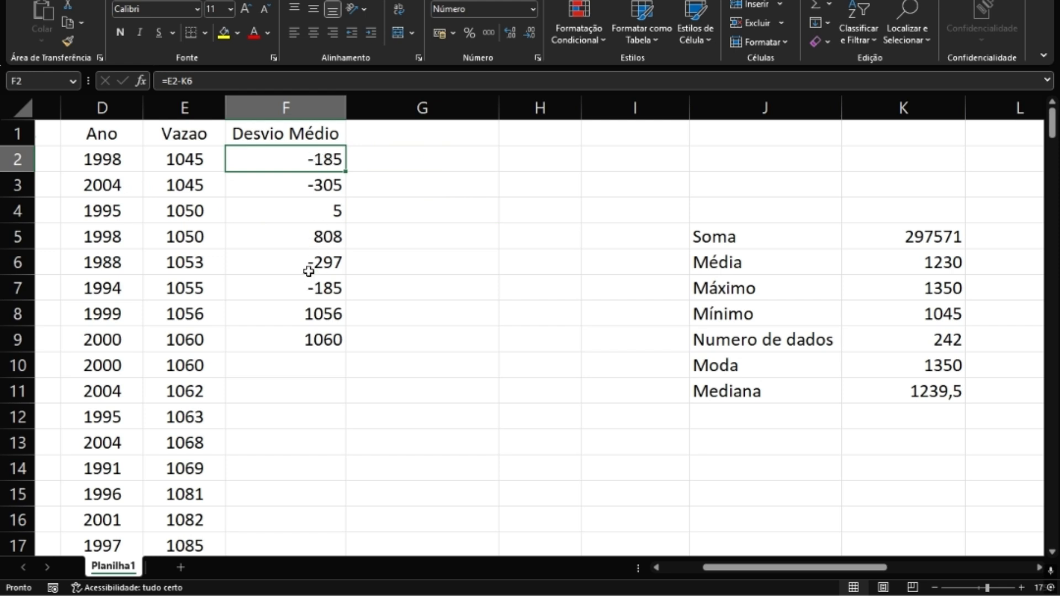
pyautogui.click(202, 81)
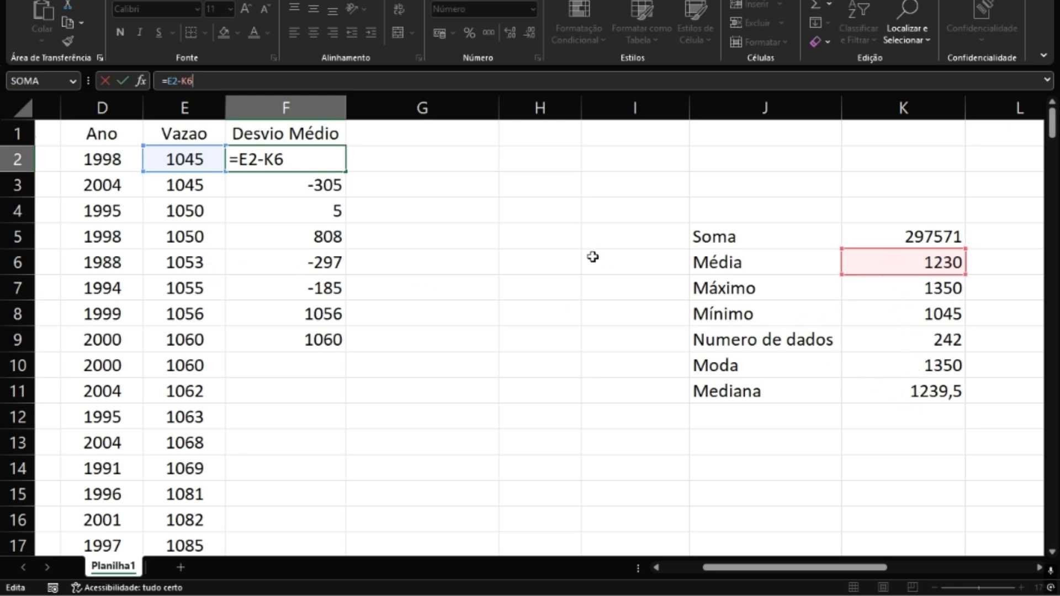
pyautogui.press('Return')
pyautogui.click(287, 160)
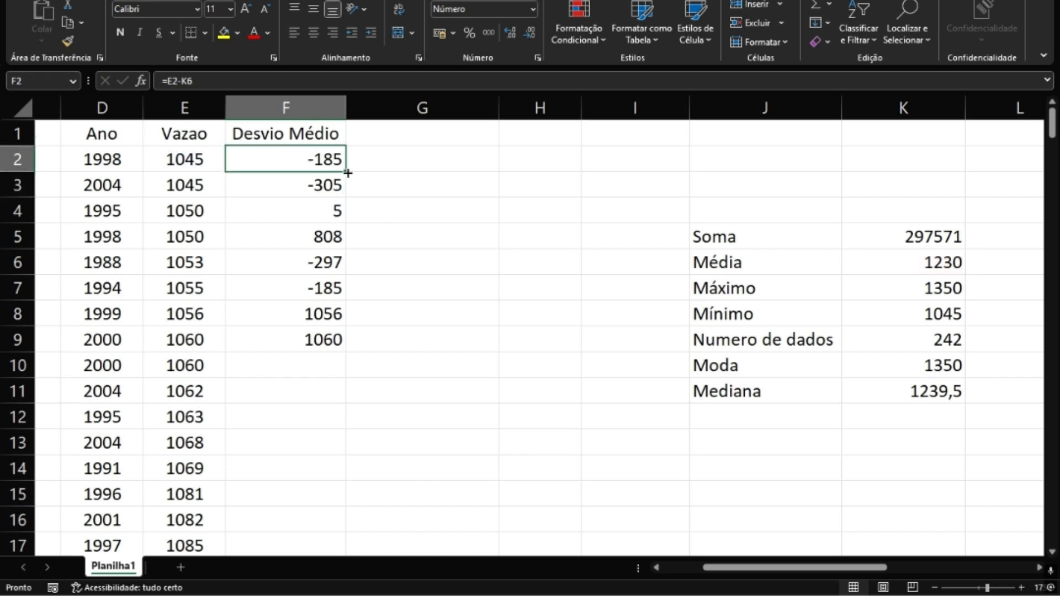
pyautogui.moveTo(346, 171); pyautogui.dragTo(662, 167)
pyautogui.click(309, 211)
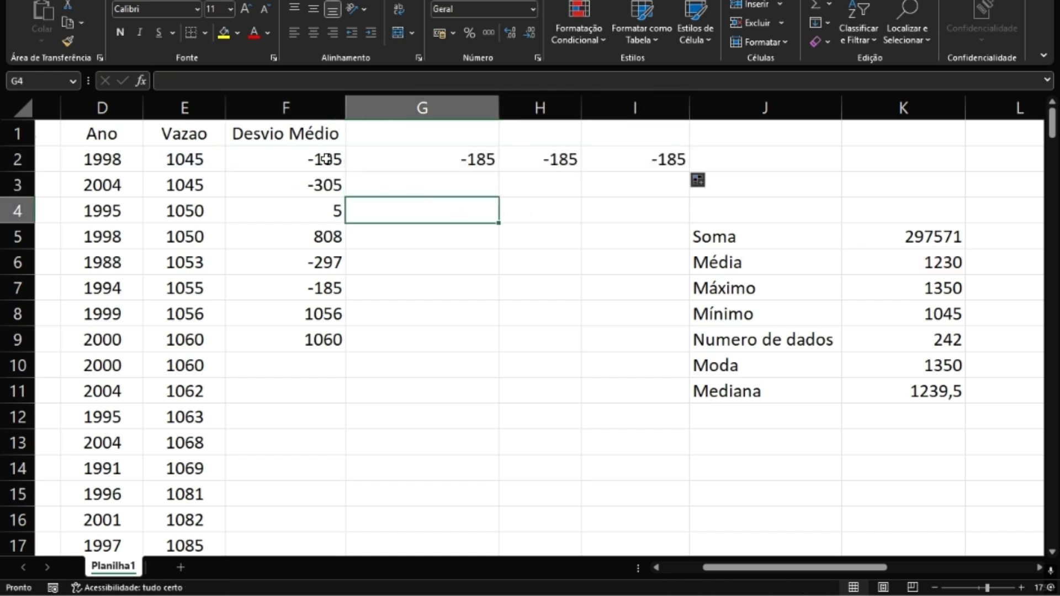
# Compare the cell references of the original formula in F2 with those of its copy in G2
pyautogui.click(279, 157)
pyautogui.press('F2')
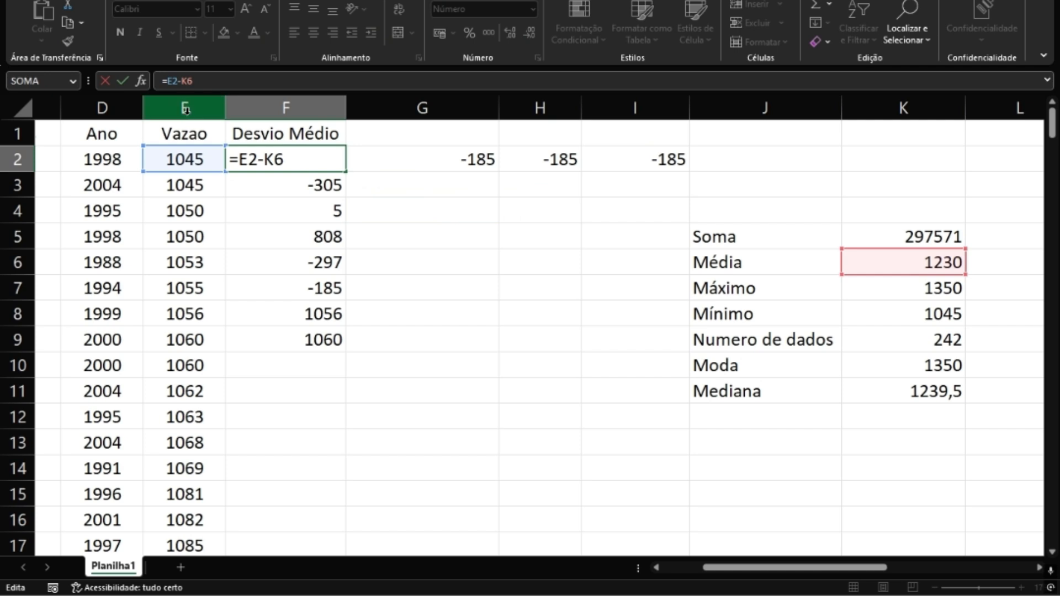
pyautogui.press('Return')
pyautogui.click(414, 173)
pyautogui.click(391, 139)
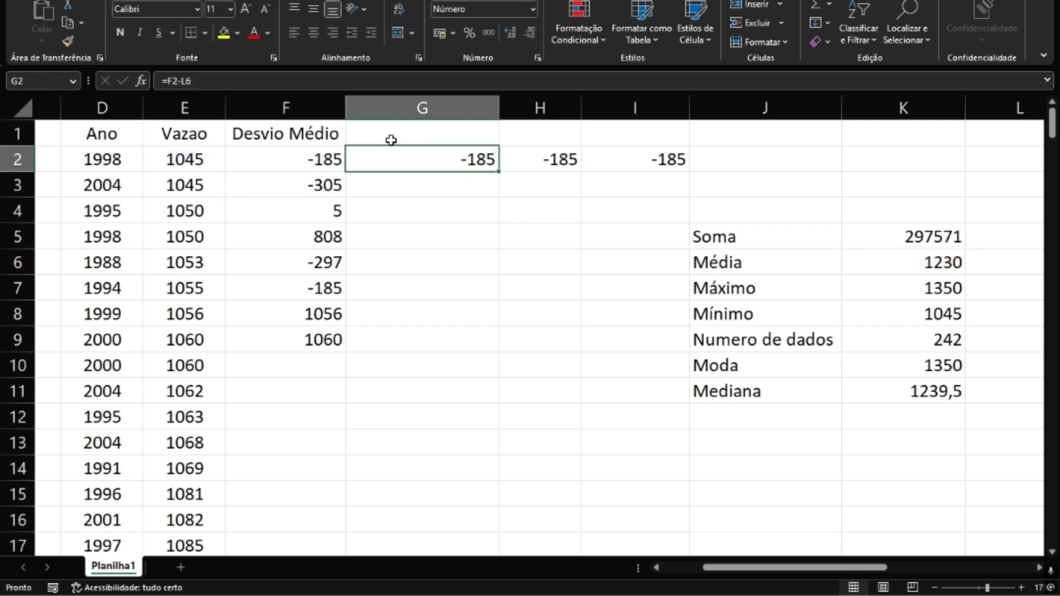
pyautogui.click(311, 81)
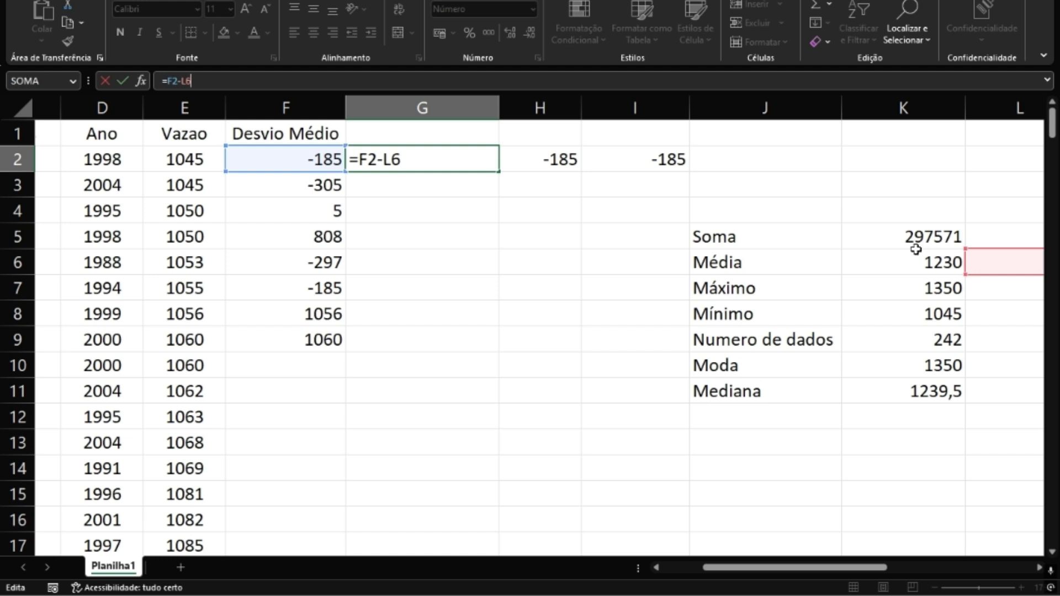
# Finish reviewing the formula in G2 and clear the test results from G2:I2
pyautogui.press('Return')
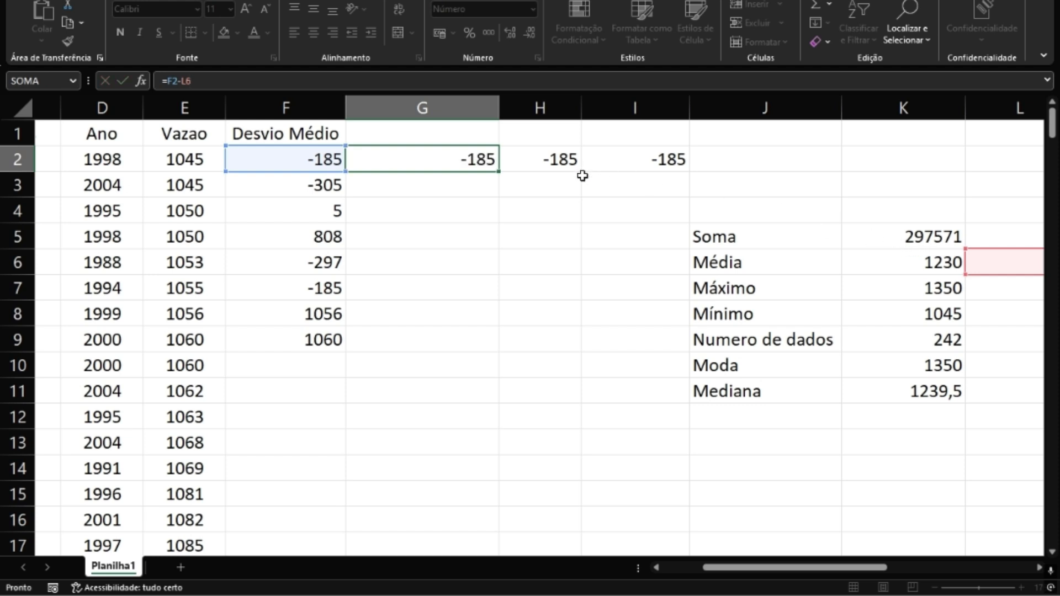
pyautogui.moveTo(438, 154); pyautogui.dragTo(633, 148)
pyautogui.press('Delete')
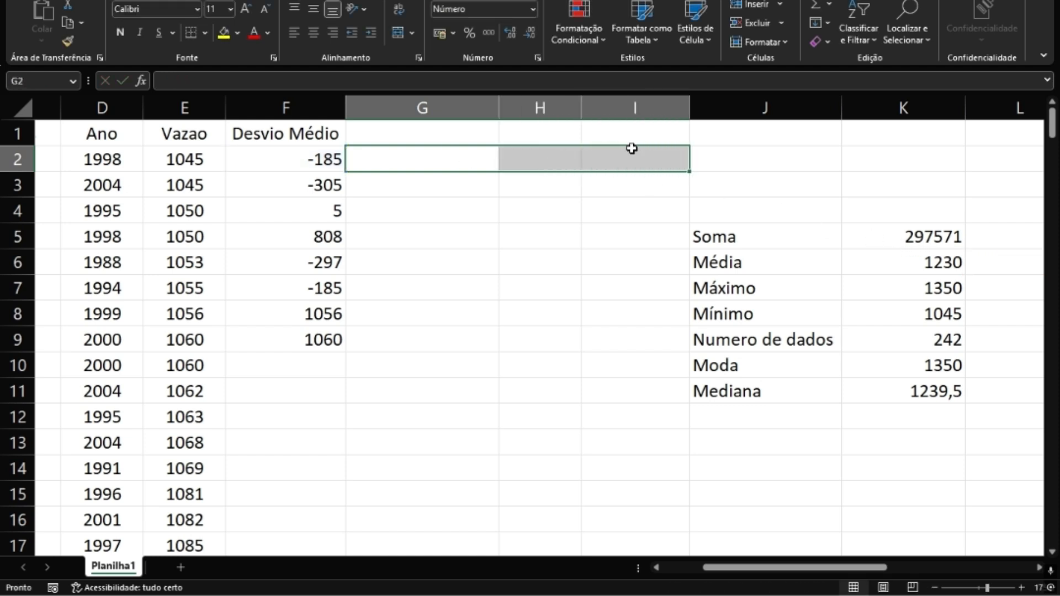
# Clear F3:F9 in the Desvio Médio column and refill F2's formula down through F8
pyautogui.click(280, 159)
pyautogui.moveTo(305, 184); pyautogui.dragTo(308, 339)
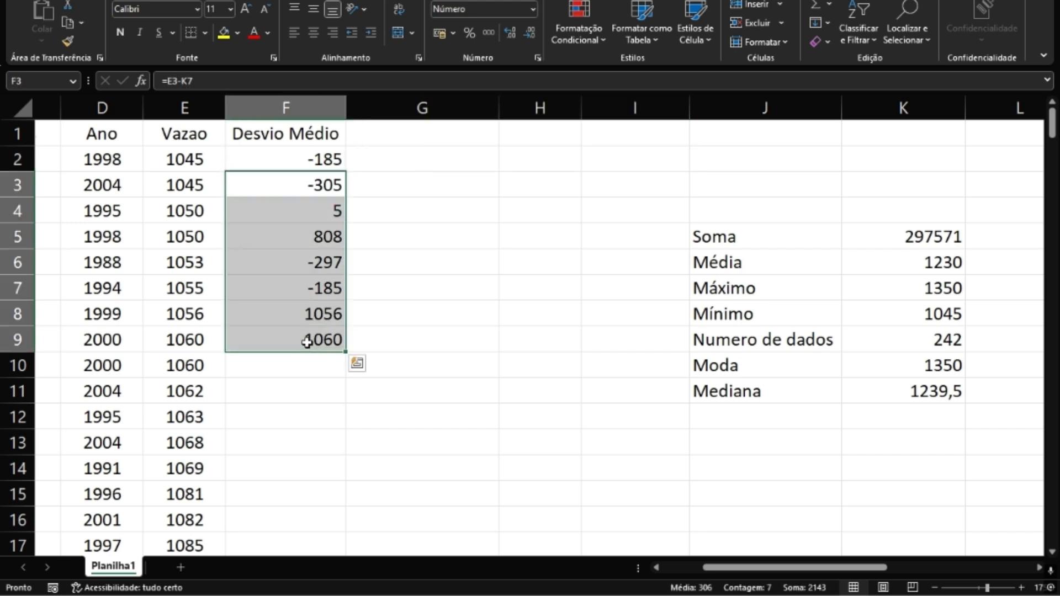
pyautogui.press('Delete')
pyautogui.click(295, 166)
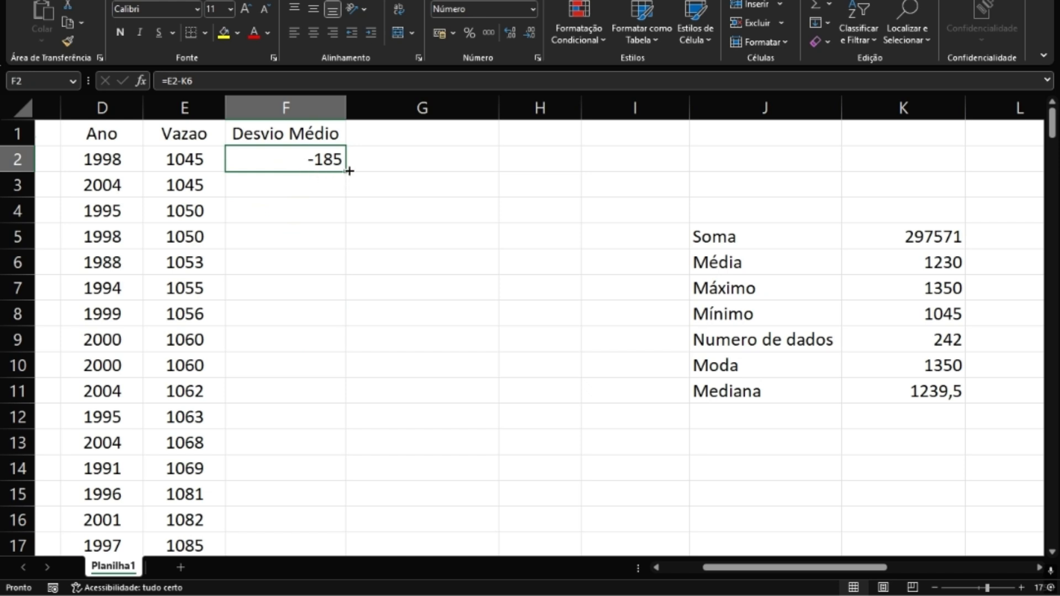
pyautogui.moveTo(349, 172); pyautogui.dragTo(350, 326)
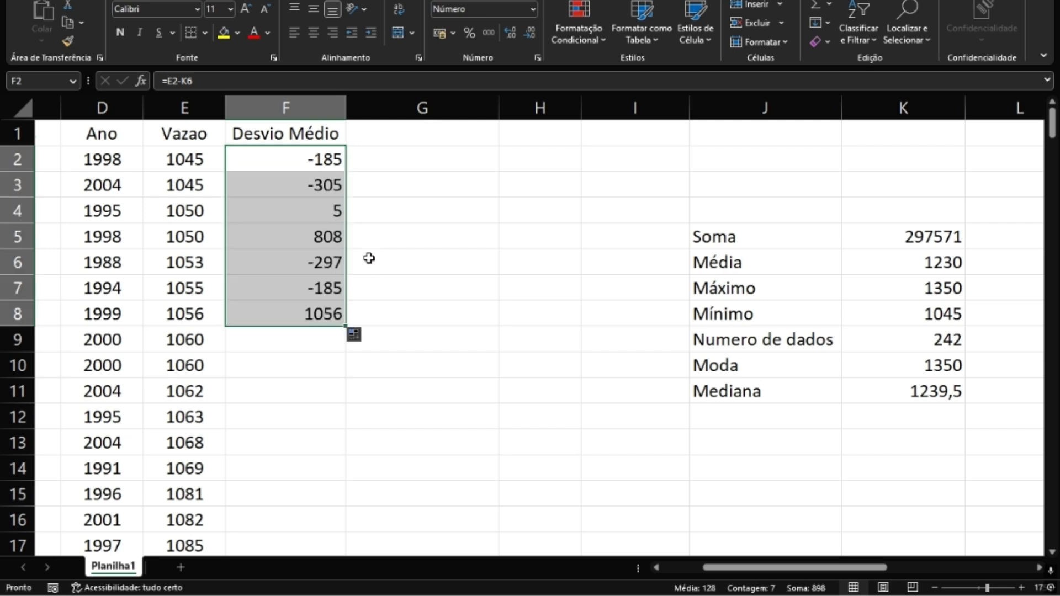
pyautogui.click(281, 154)
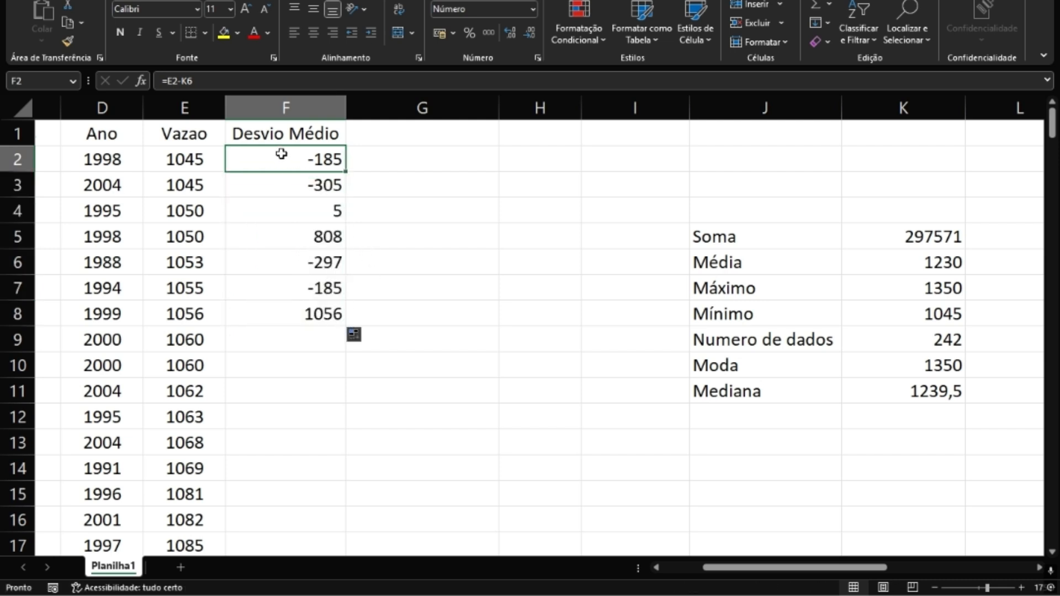
# Examine which cells the Desvio Médio formulas in F2 and F3 refer to
pyautogui.click(198, 81)
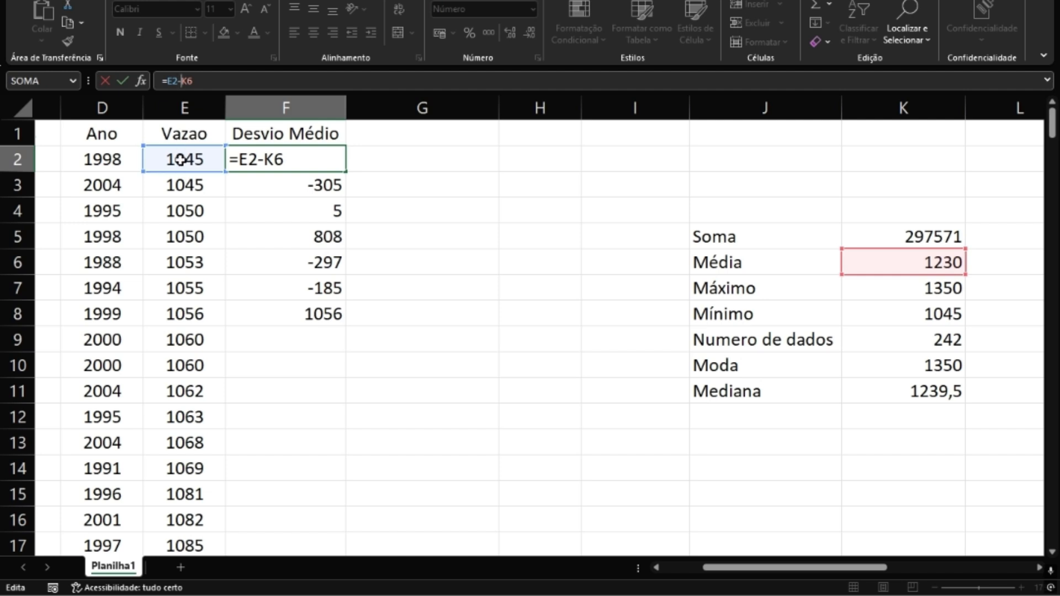
pyautogui.press('Return')
pyautogui.press('F2')
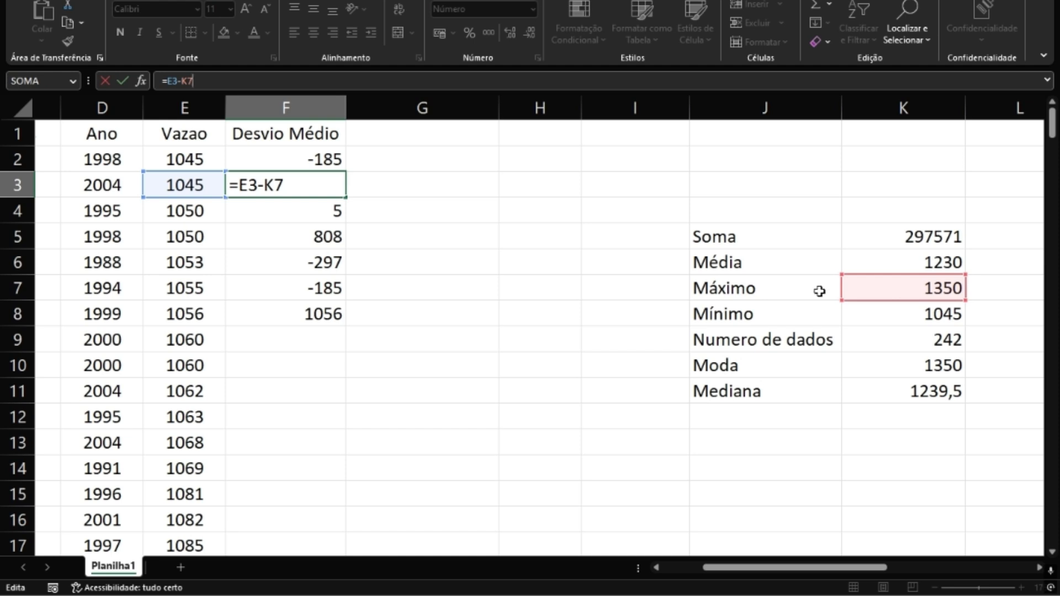
pyautogui.press('Return')
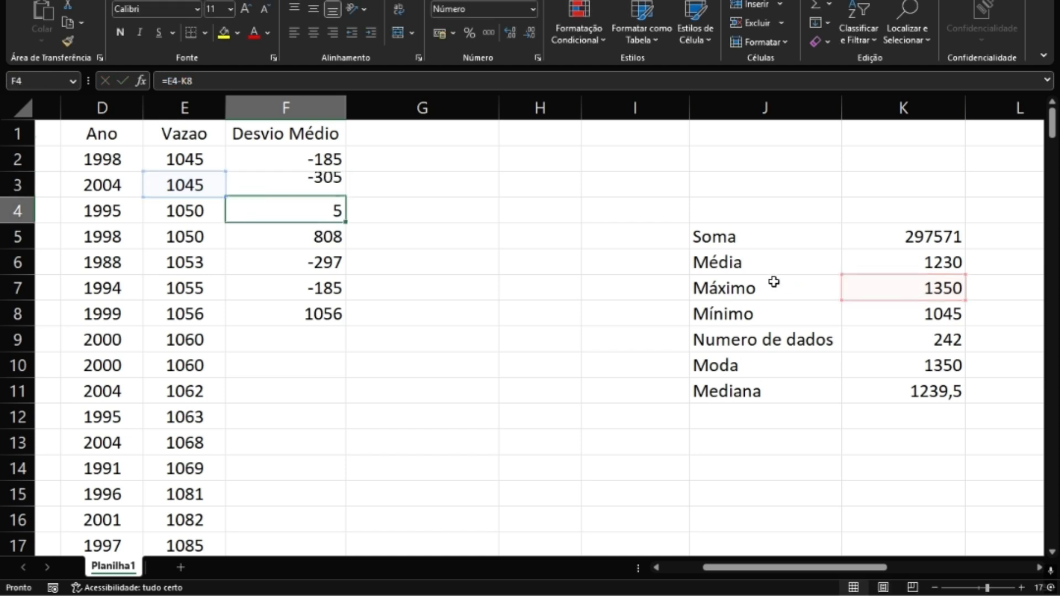
# Lock the mean reference in F2 as absolute so the formula reads =E2-$K$6
pyautogui.click(316, 160)
pyautogui.click(212, 81)
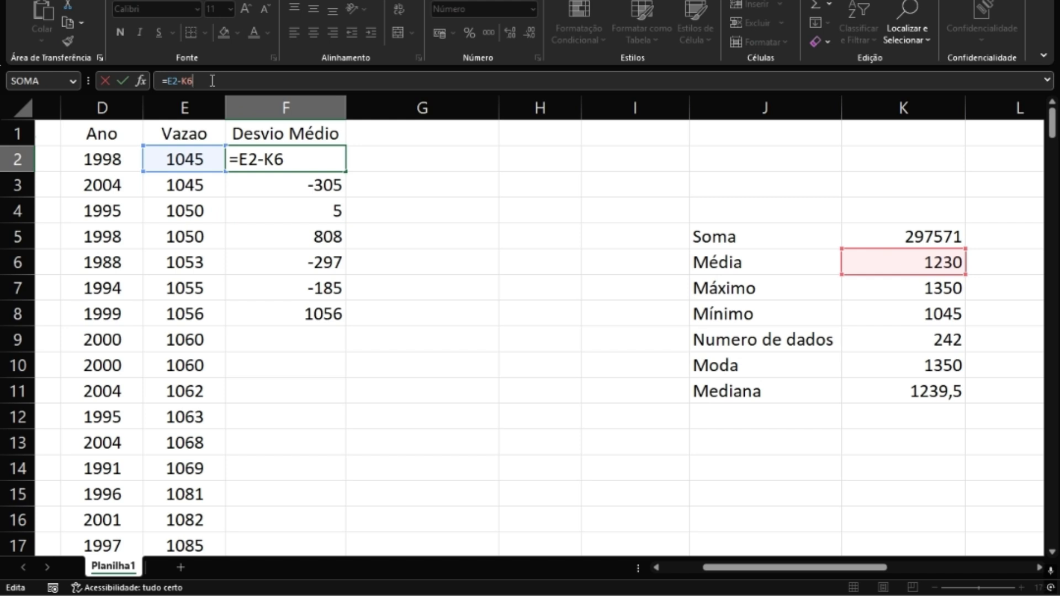
pyautogui.press('F4')
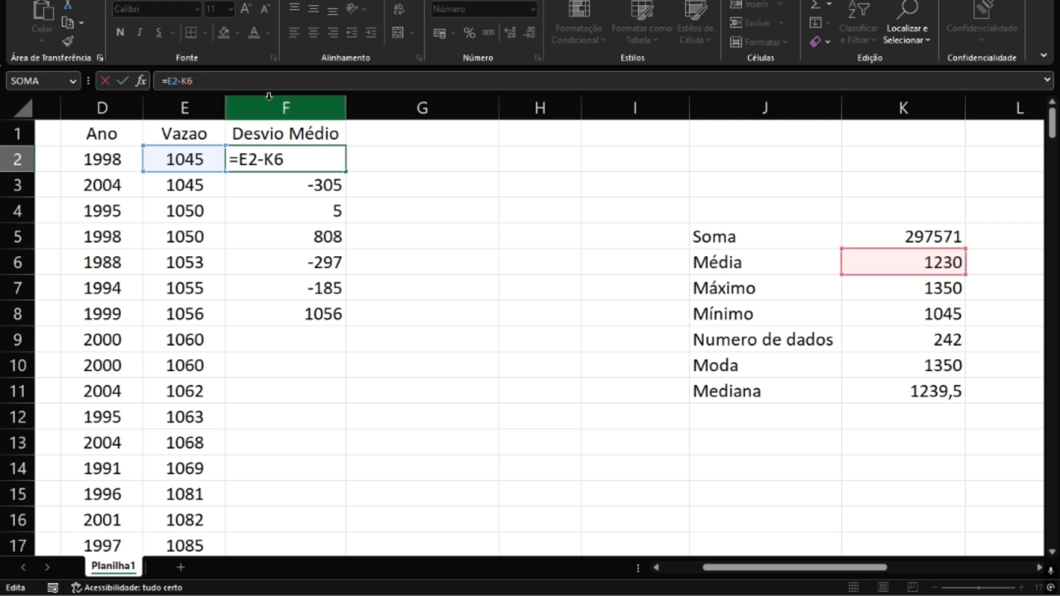
pyautogui.press('F4')
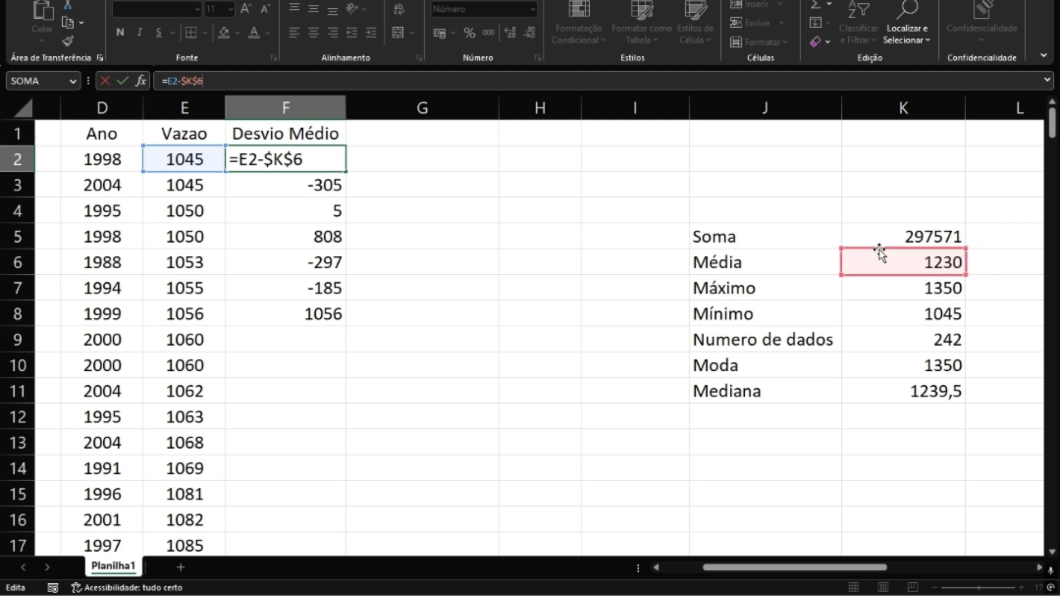
pyautogui.click(209, 82)
pyautogui.press('F4')
pyautogui.press('F4')
pyautogui.press('F4')
pyautogui.press('F4')
pyautogui.press('Return')
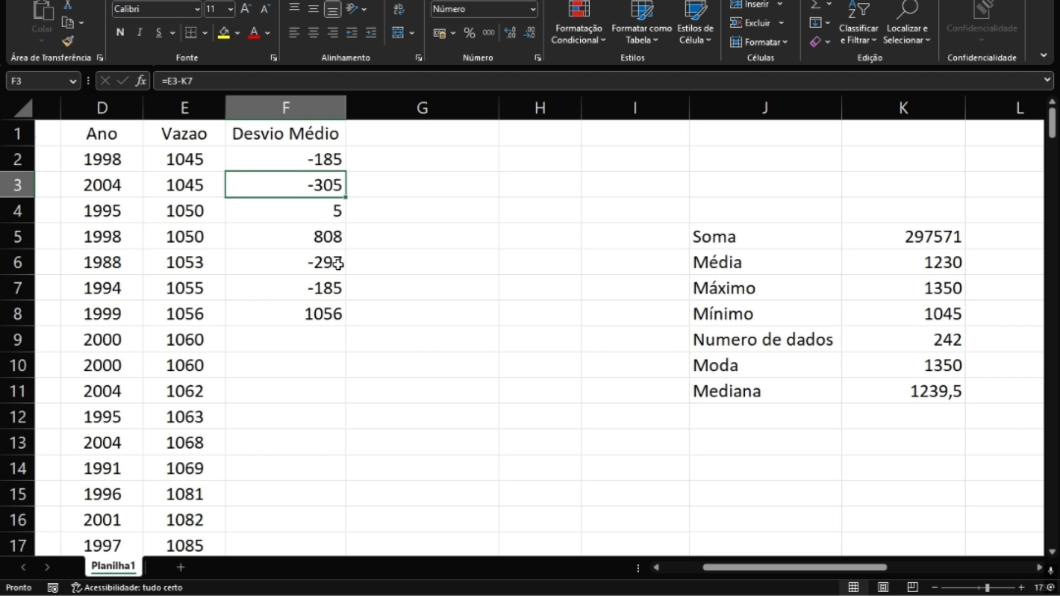
# Copy the results in F3:F8 and paste them as values only starting at H3
pyautogui.moveTo(317, 185); pyautogui.dragTo(346, 313)
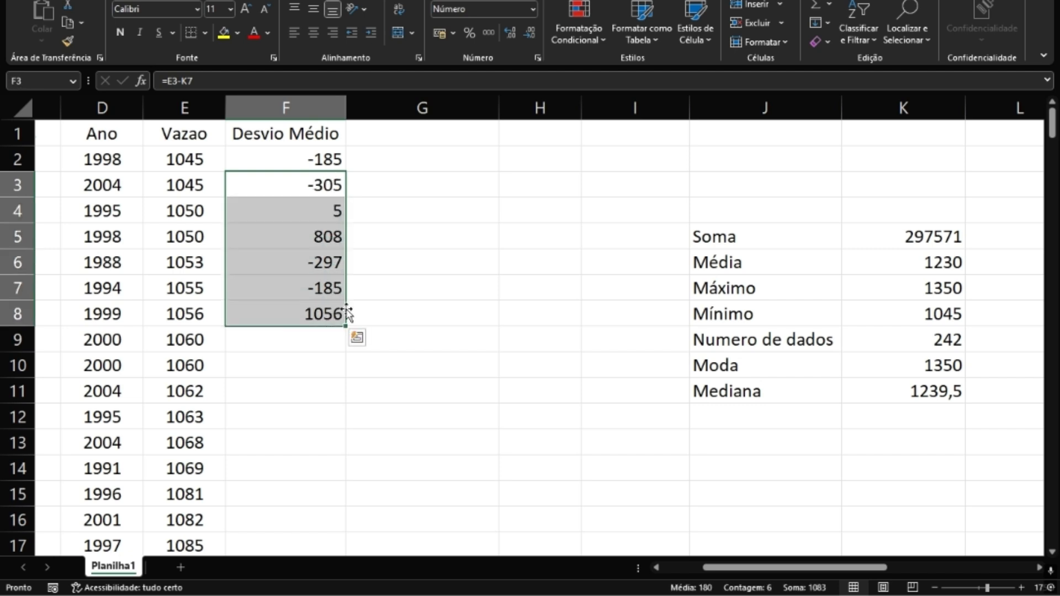
pyautogui.hotkey('ctrl', 'c')
pyautogui.click(462, 188)
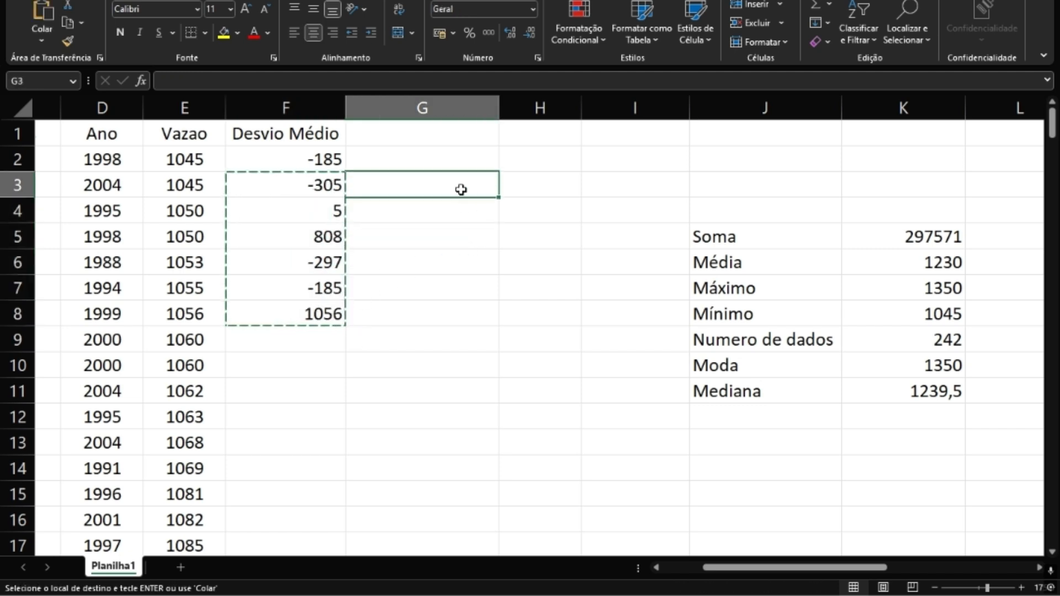
pyautogui.click(552, 177)
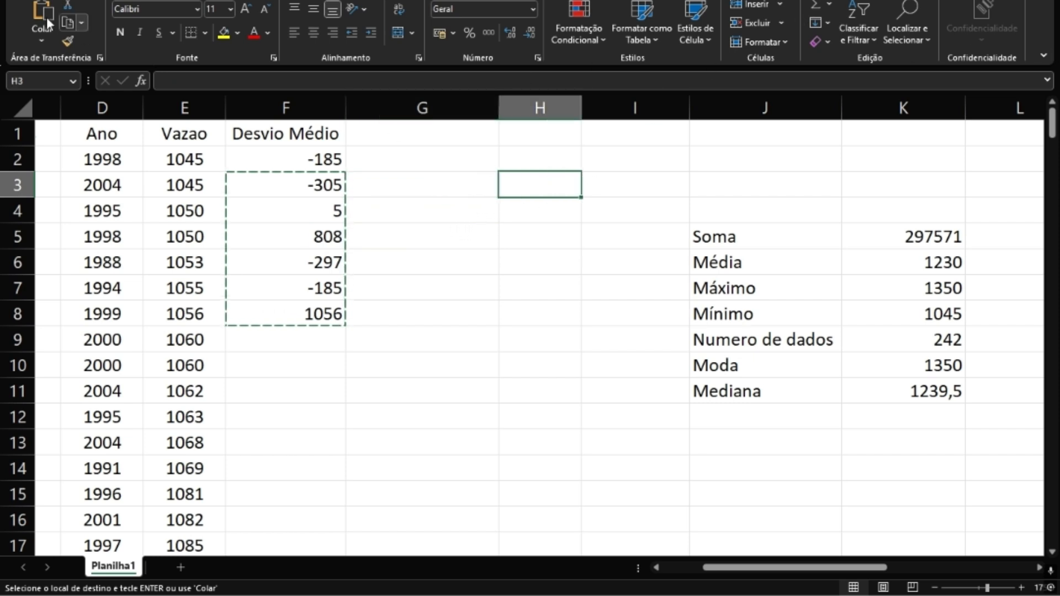
pyautogui.click(81, 24)
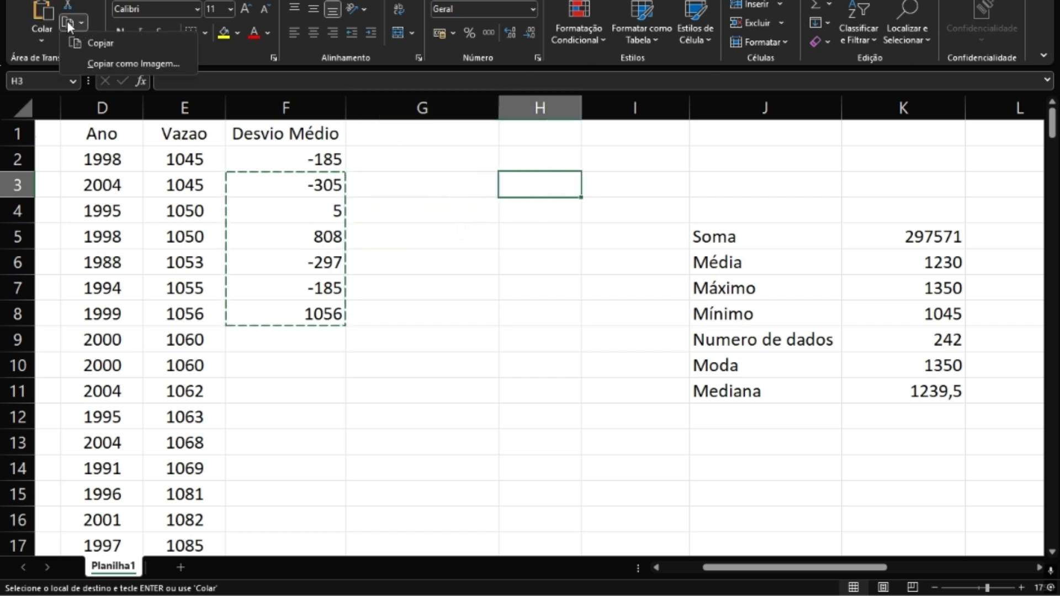
pyautogui.click(45, 35)
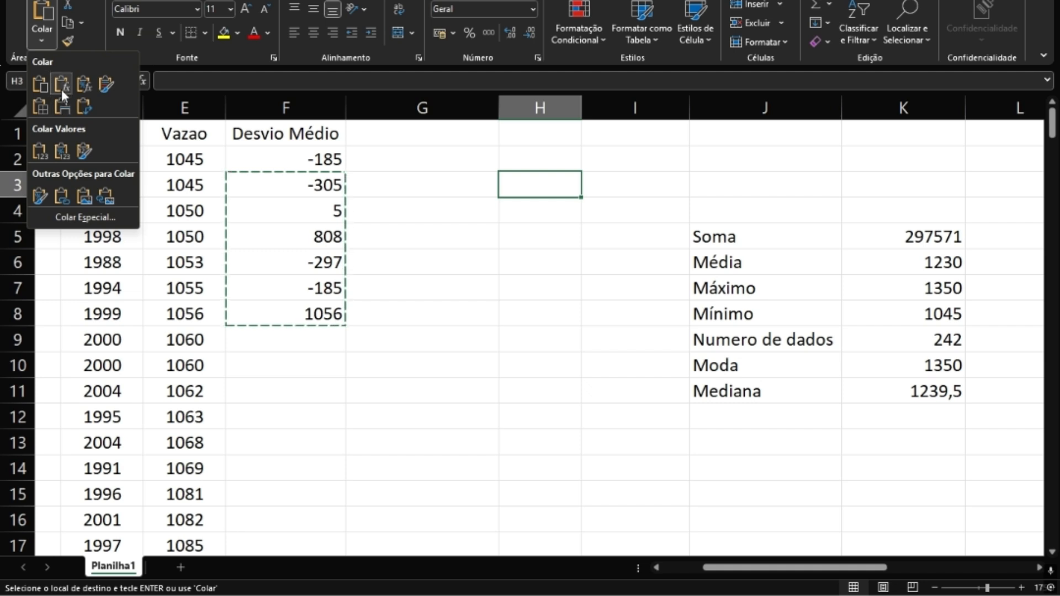
pyautogui.click(53, 151)
pyautogui.click(622, 239)
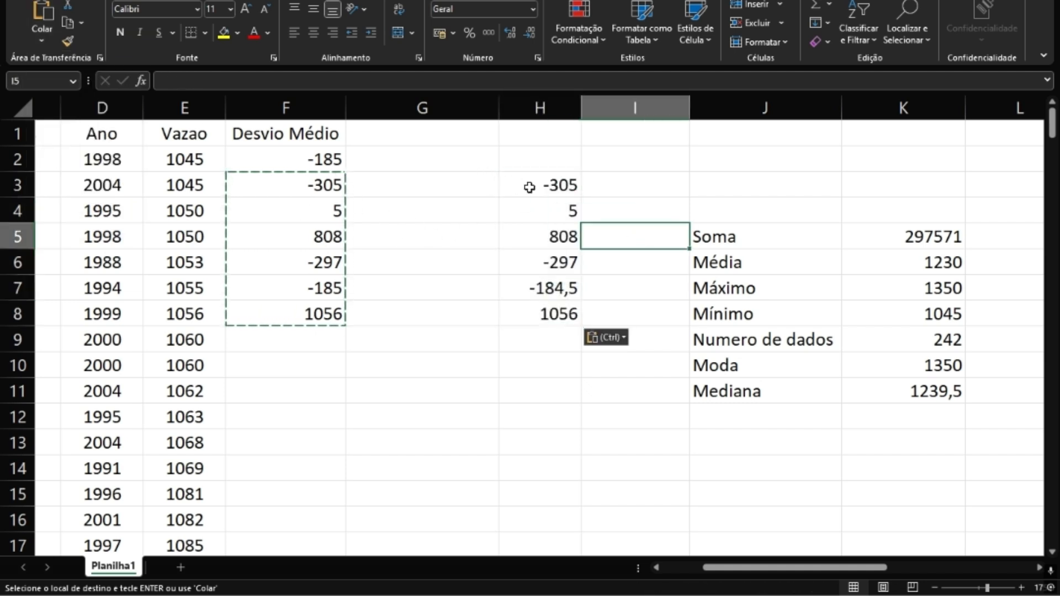
# Fill F2's formula with the absolute reference down through F8
pyautogui.moveTo(529, 187); pyautogui.dragTo(571, 313)
pyautogui.click(314, 174)
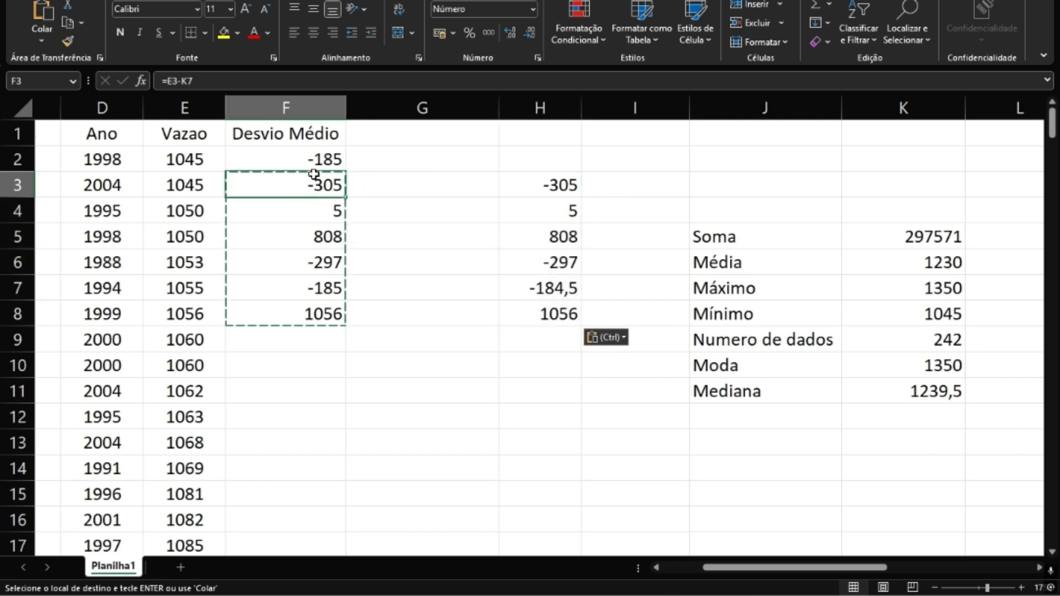
pyautogui.click(312, 159)
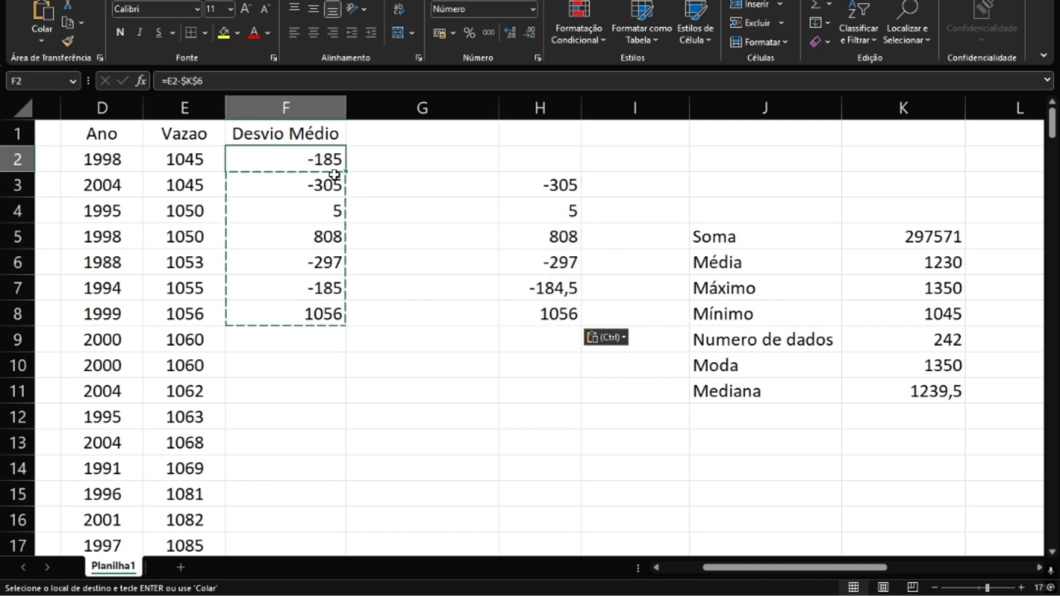
pyautogui.moveTo(345, 171); pyautogui.dragTo(346, 274)
pyautogui.moveTo(341, 318); pyautogui.dragTo(339, 317)
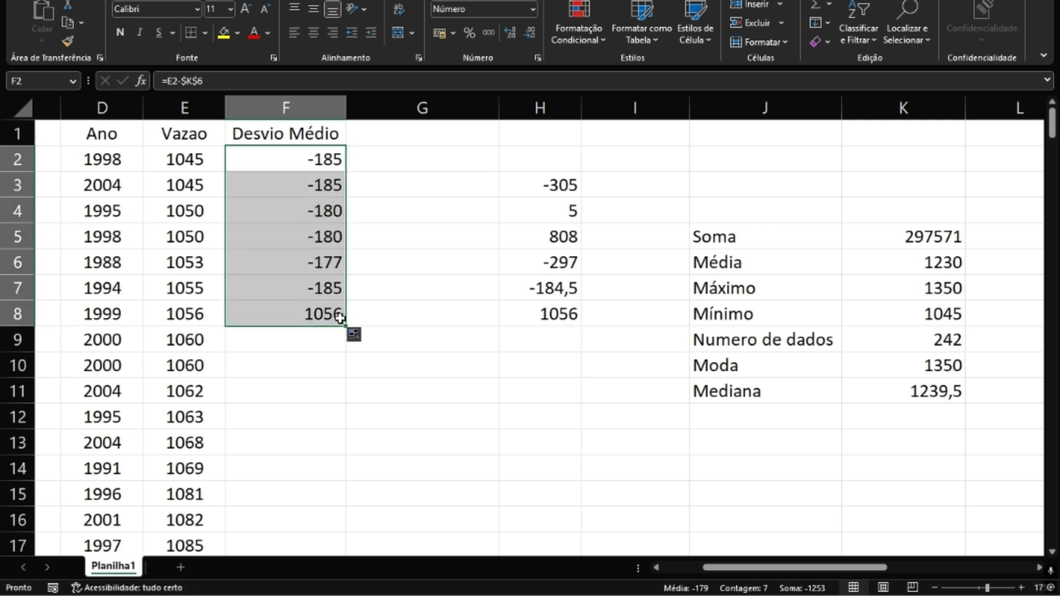
pyautogui.moveTo(555, 185); pyautogui.dragTo(575, 314)
pyautogui.moveTo(326, 160); pyautogui.dragTo(332, 312)
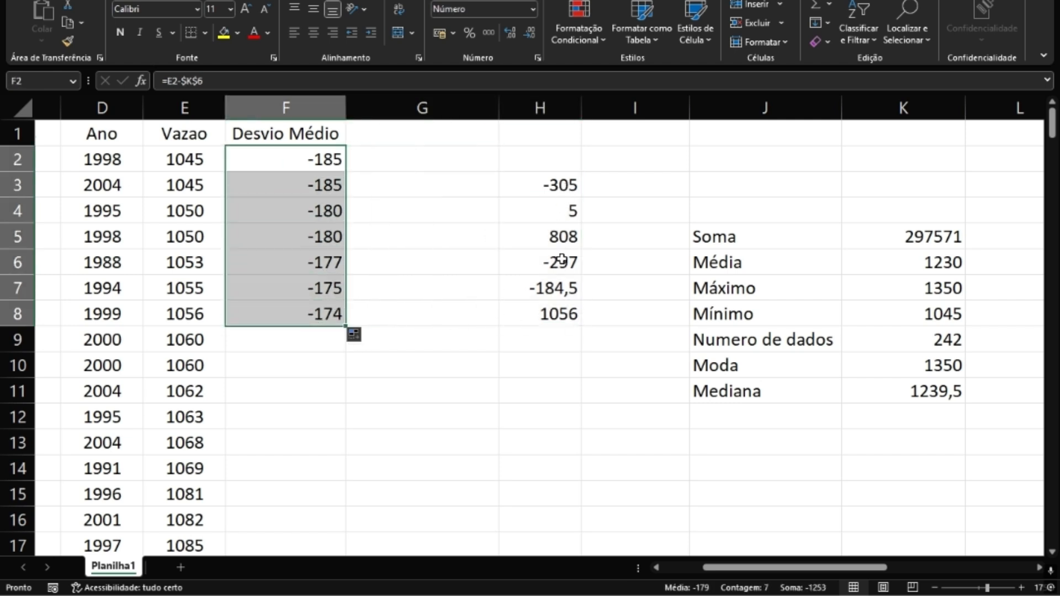
# Examine the references used by the Desvio Médio formulas in F2 and F3
pyautogui.click(306, 153)
pyautogui.click(226, 81)
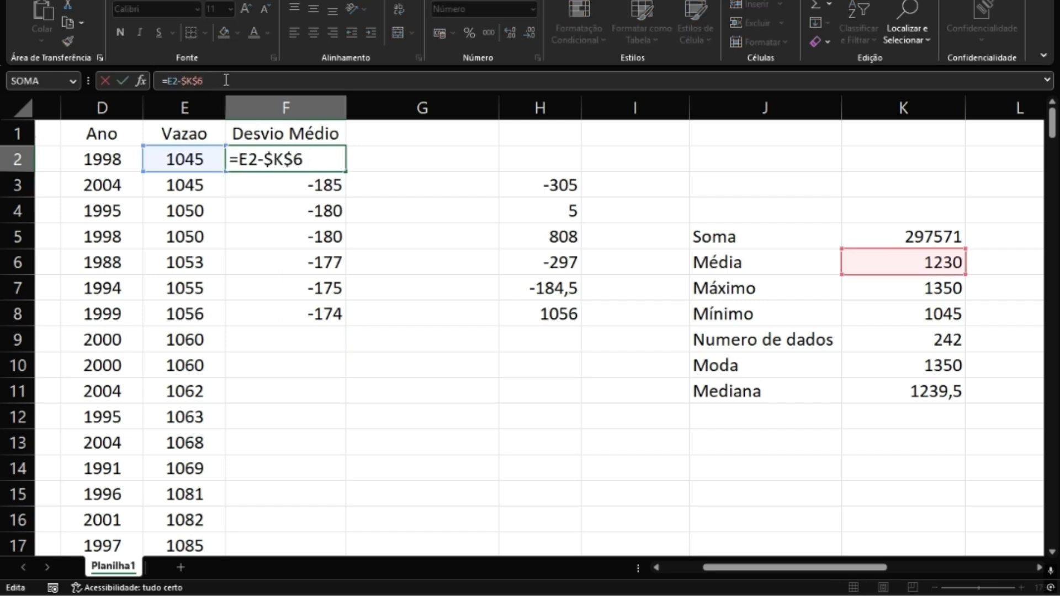
pyautogui.press('Return')
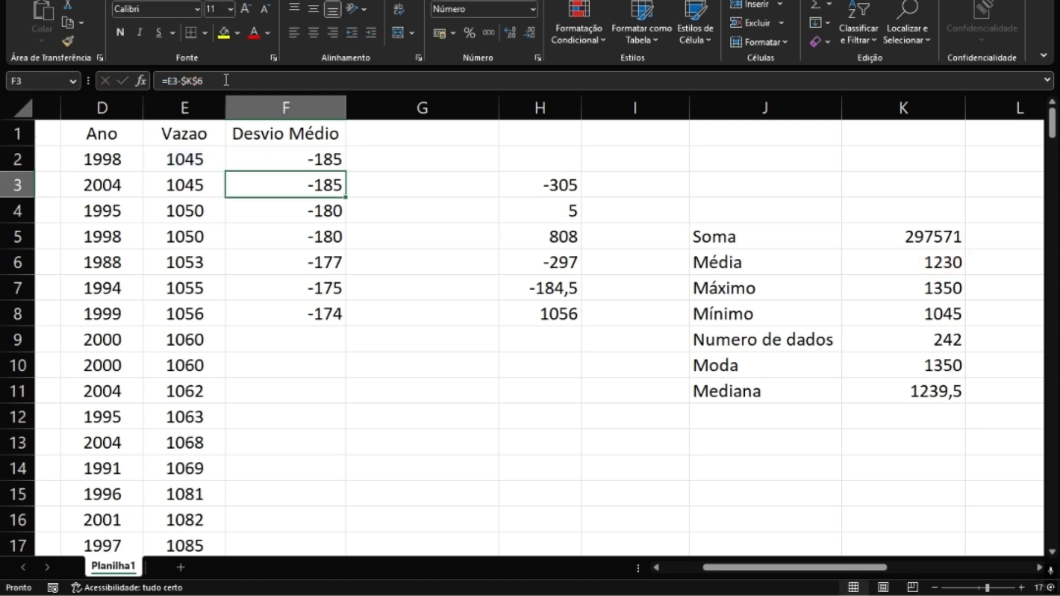
pyautogui.click(226, 80)
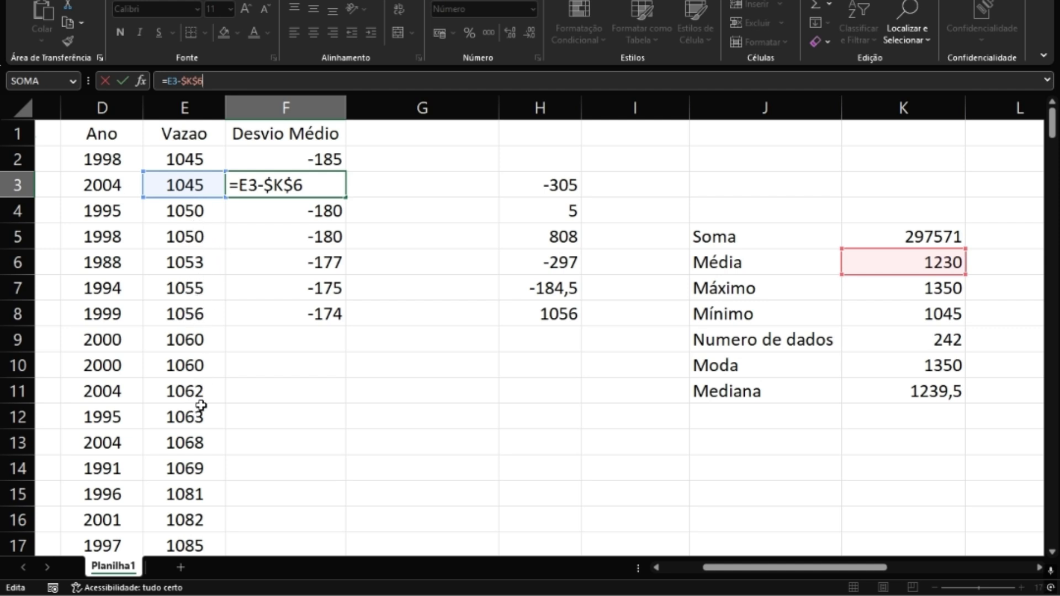
pyautogui.press('Return')
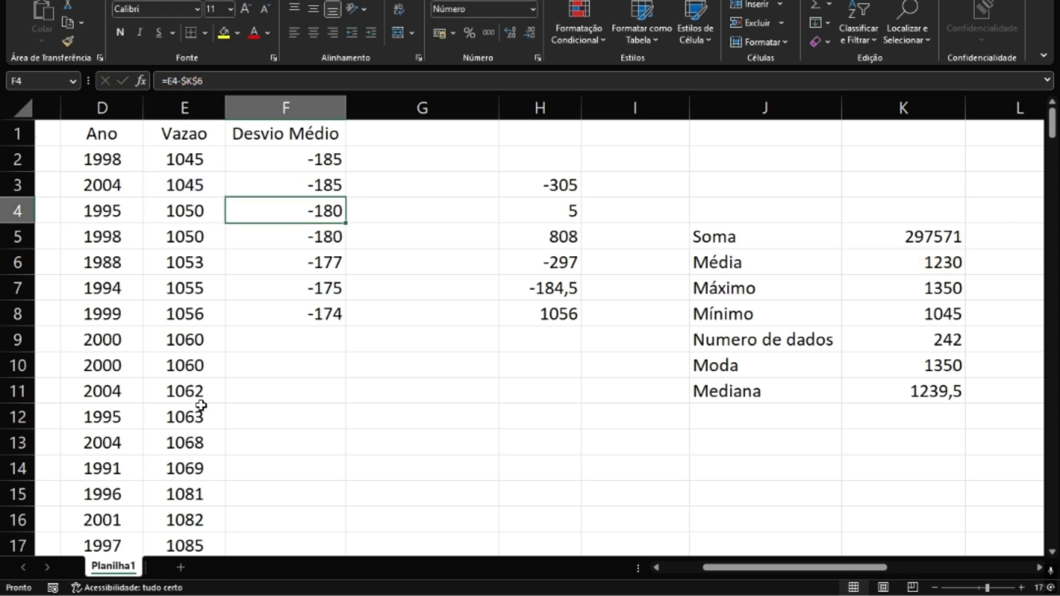
# Clear F3:F8 and fill F2's formula down the Desvio Médio column to the last row of Vazao data
pyautogui.click(285, 157)
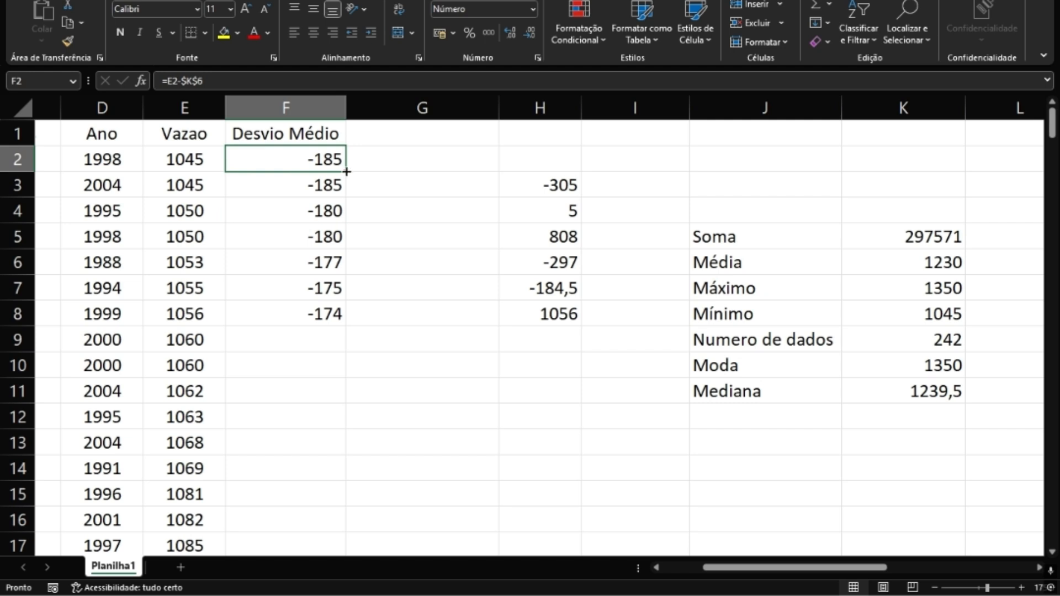
pyautogui.moveTo(347, 172)
pyautogui.mouseDown()
pyautogui.moveTo(326, 469)
pyautogui.moveTo(332, 532)
pyautogui.moveTo(345, 433)
pyautogui.moveTo(346, 170)
pyautogui.mouseUp()
pyautogui.doubleClick(347, 173)
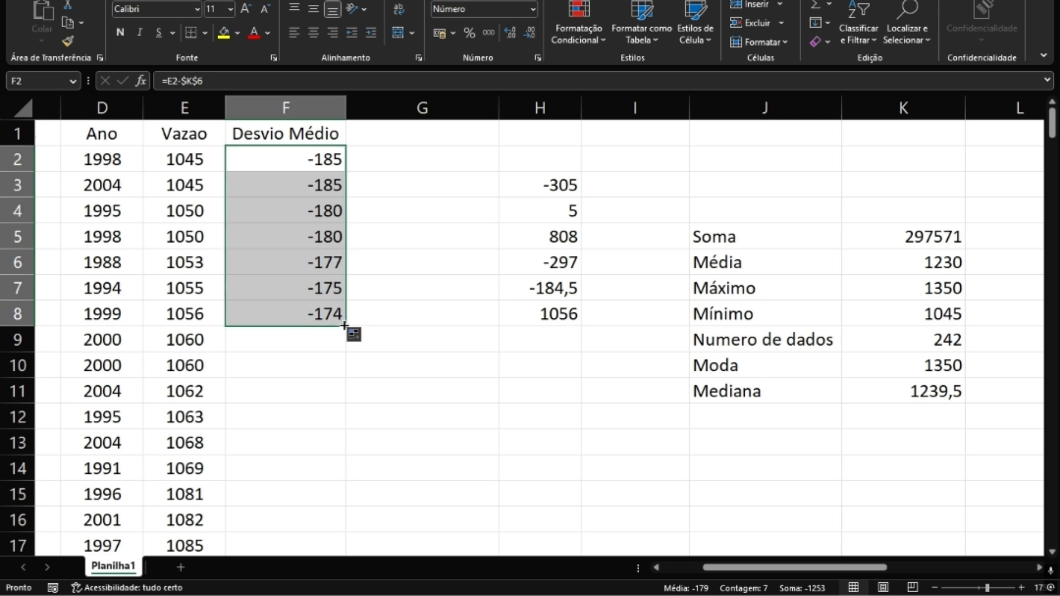
pyautogui.moveTo(345, 327); pyautogui.dragTo(331, 183)
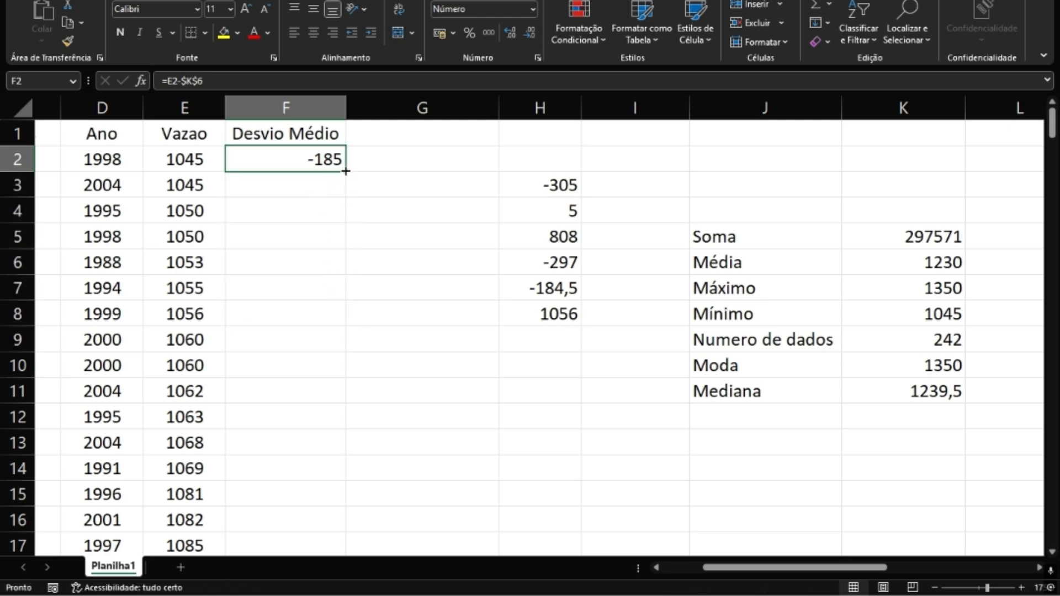
pyautogui.doubleClick(345, 171)
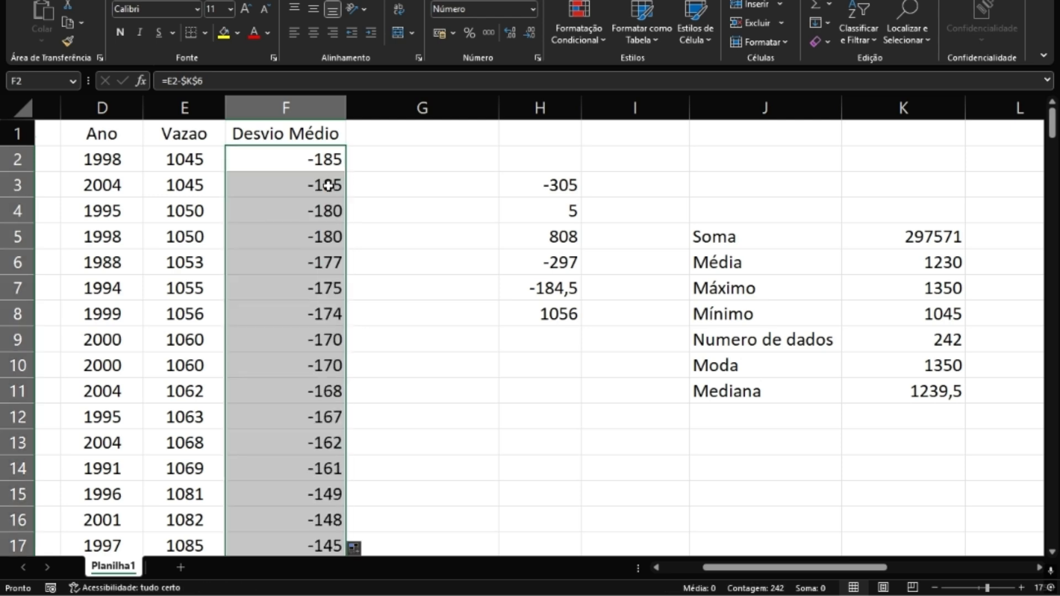
pyautogui.scroll(-12, 329, 185)
pyautogui.scroll(-18, 319, 194)
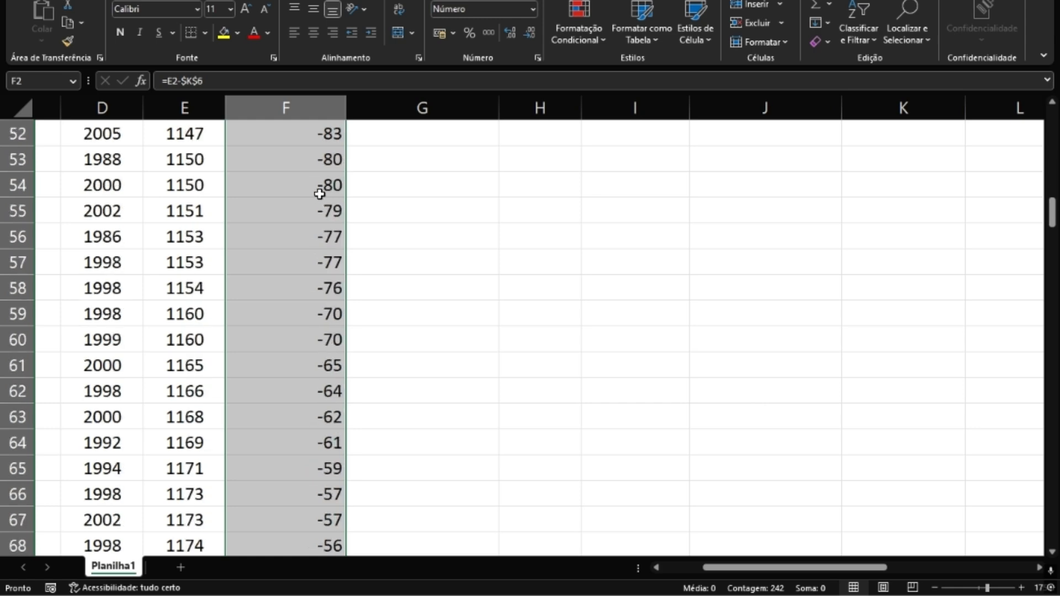
pyautogui.scroll(-19, 318, 195)
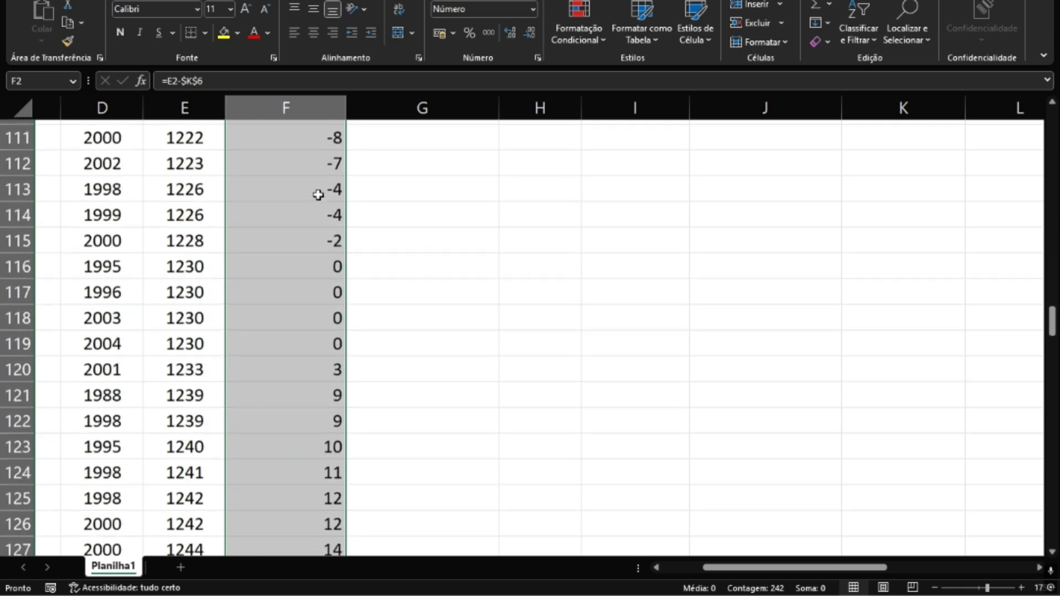
pyautogui.scroll(-20, 316, 195)
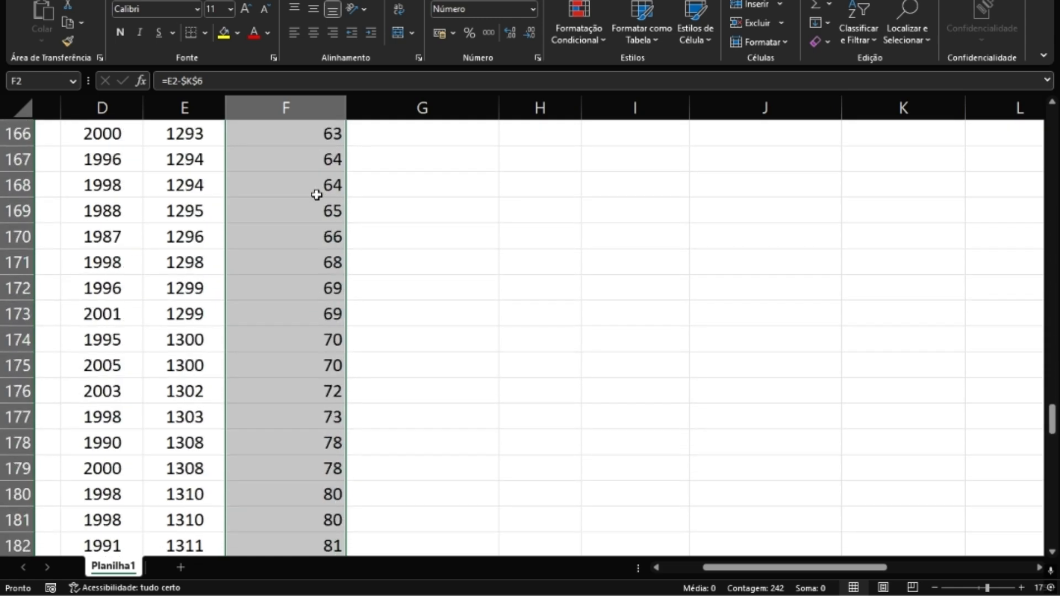
pyautogui.scroll(-8, 315, 192)
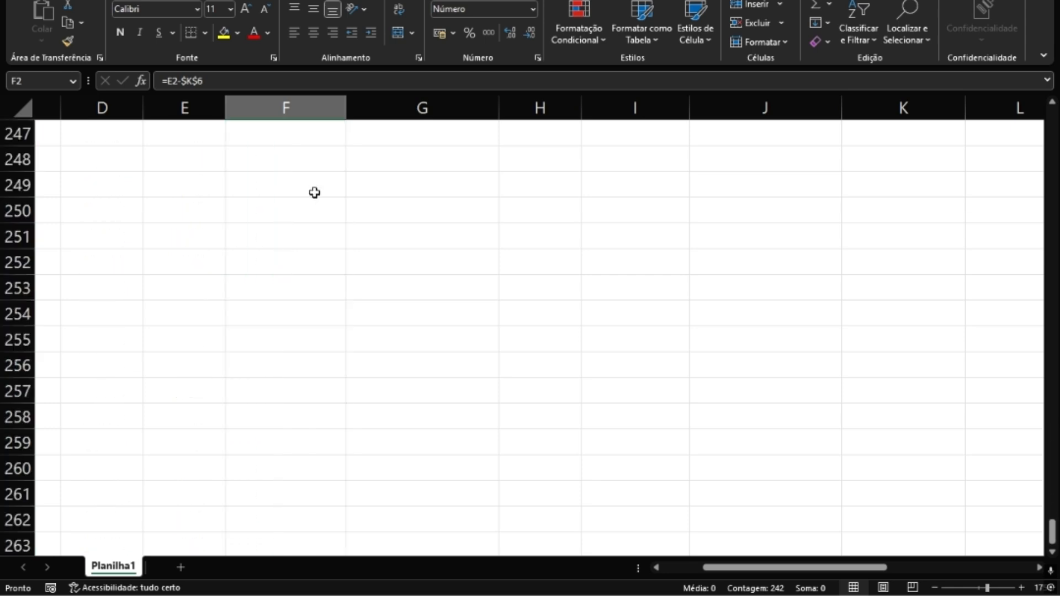
# Examine the last row of the Desvio Médio column, row 243, and the formulas in F243 and F2
pyautogui.scroll(5, 315, 192)
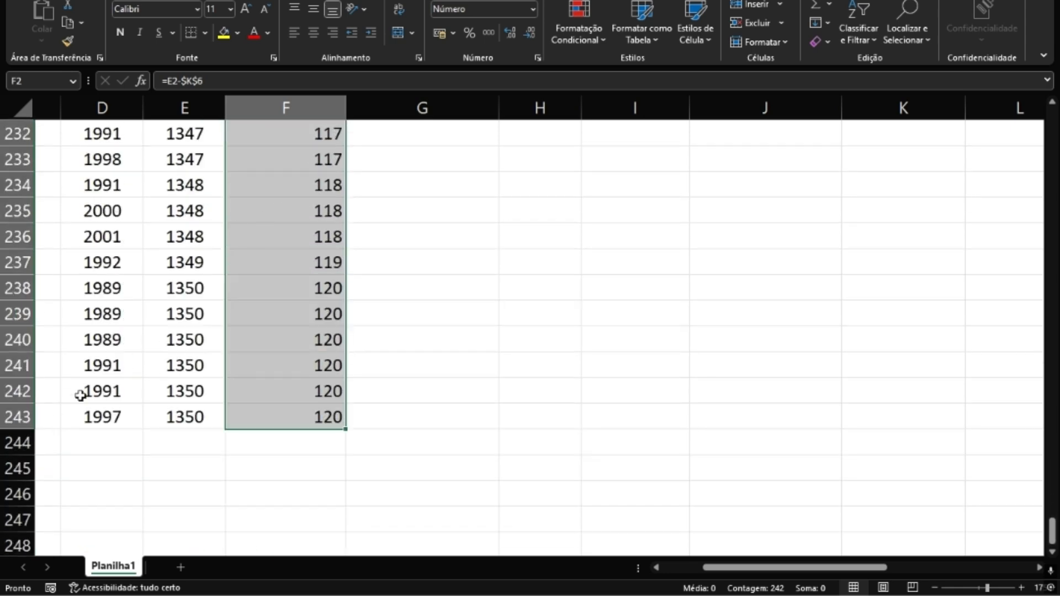
pyautogui.click(6, 415)
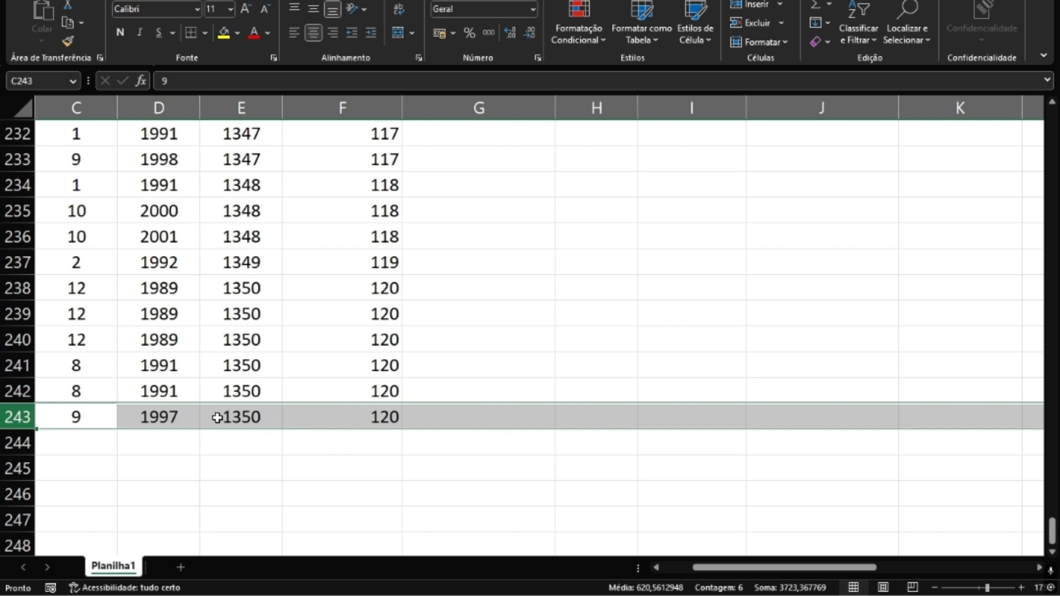
pyautogui.click(101, 445)
pyautogui.moveTo(329, 445); pyautogui.dragTo(342, 462)
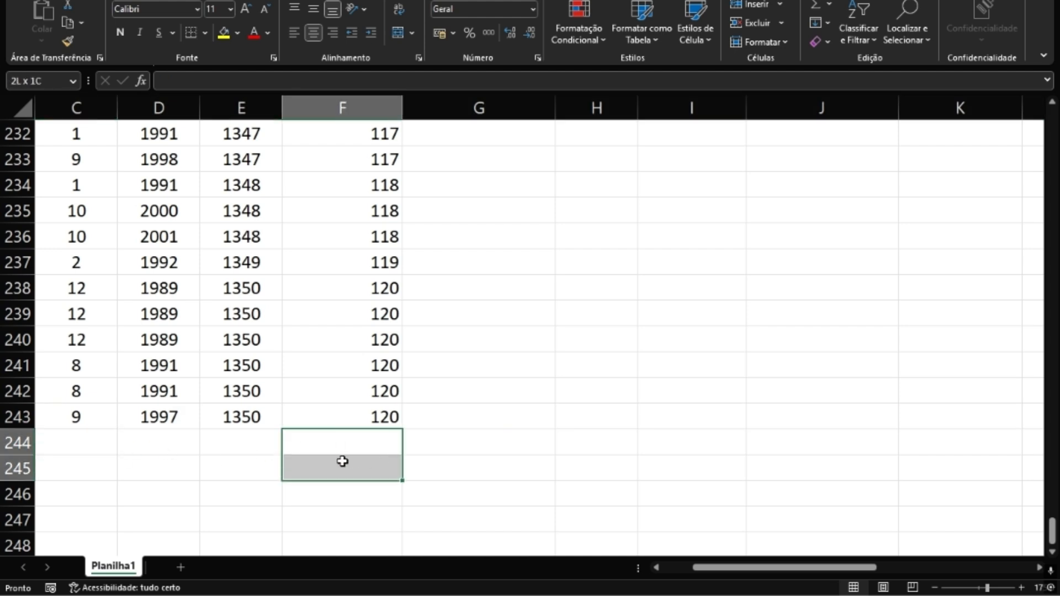
pyautogui.moveTo(94, 409); pyautogui.dragTo(367, 418)
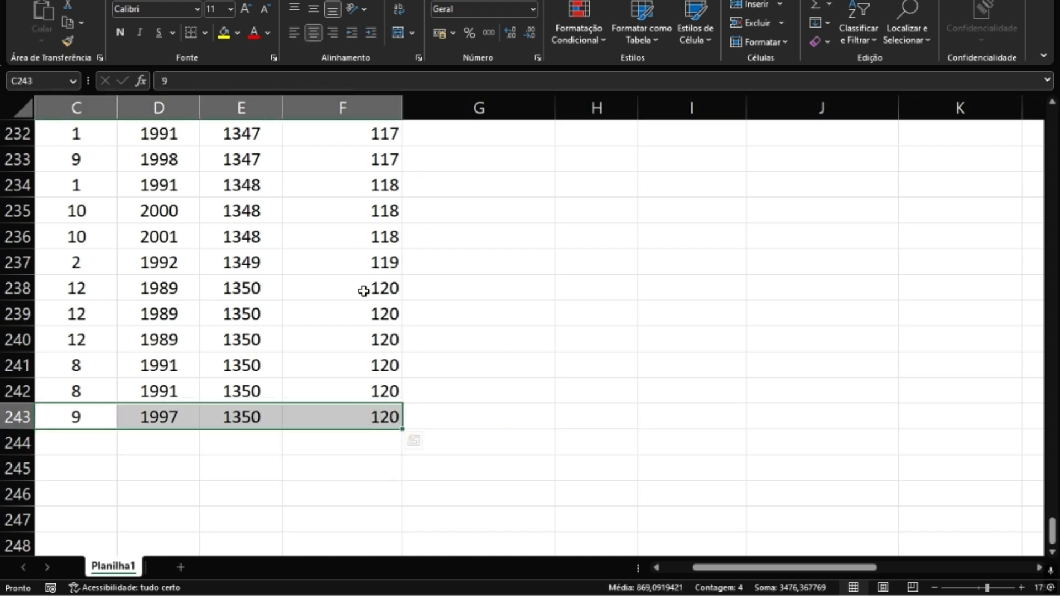
pyautogui.click(367, 415)
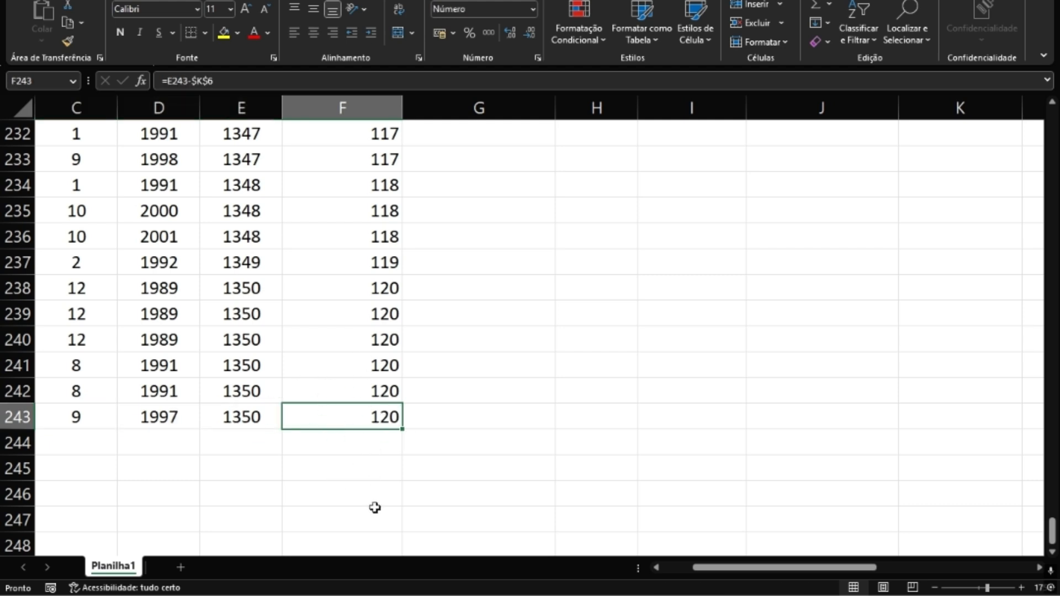
pyautogui.moveTo(1052, 531); pyautogui.dragTo(1052, 122)
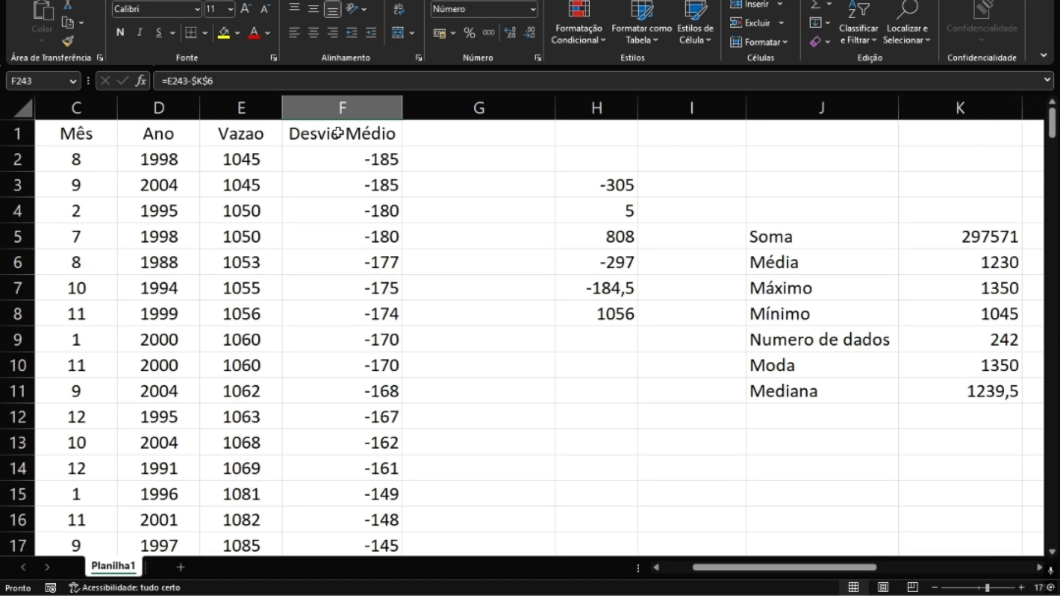
pyautogui.click(373, 159)
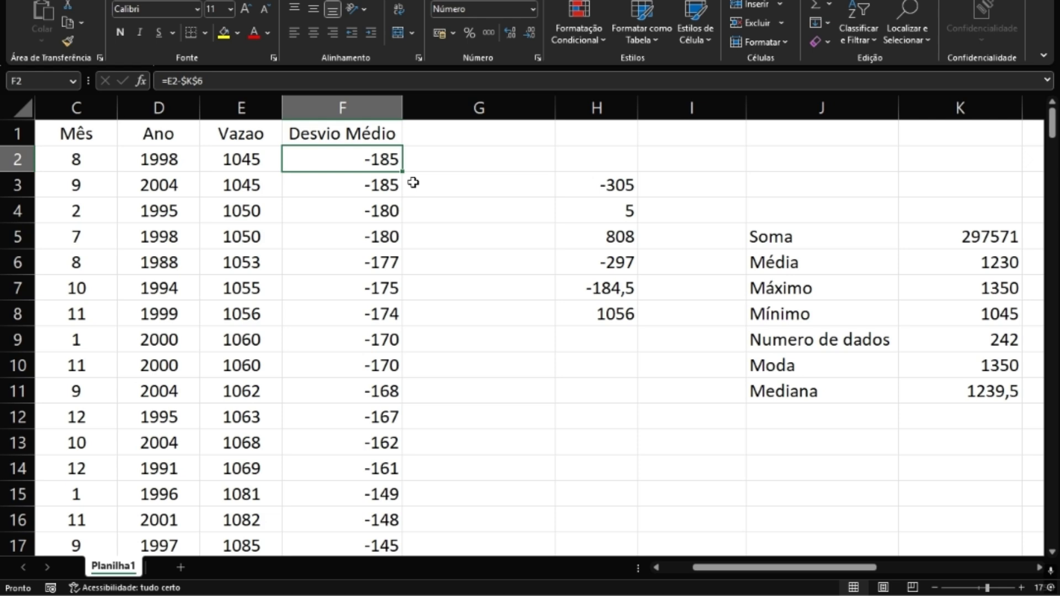
# Clear the pasted comparison values from H3:H8
pyautogui.click(448, 142)
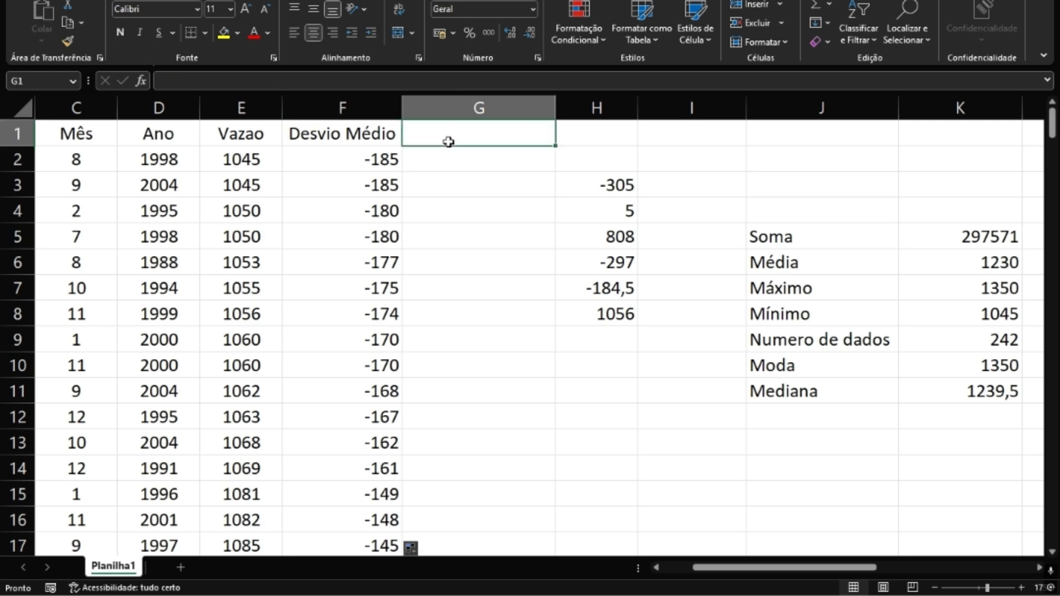
pyautogui.moveTo(582, 187); pyautogui.dragTo(629, 326)
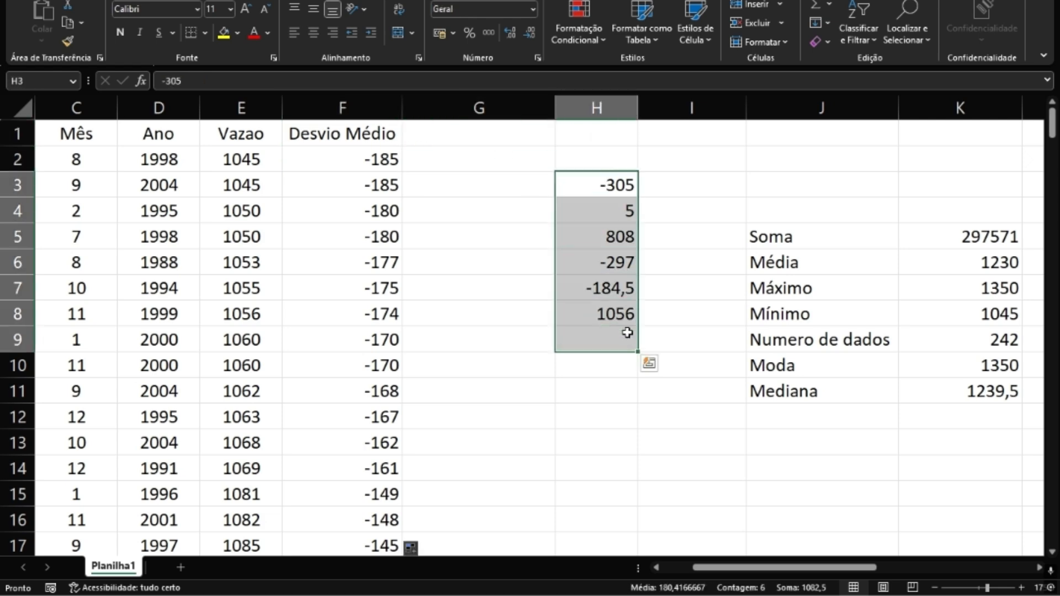
pyautogui.press('Delete')
# Enter the header DM² in G1, beside the Desvio Médio column
pyautogui.click(490, 143)
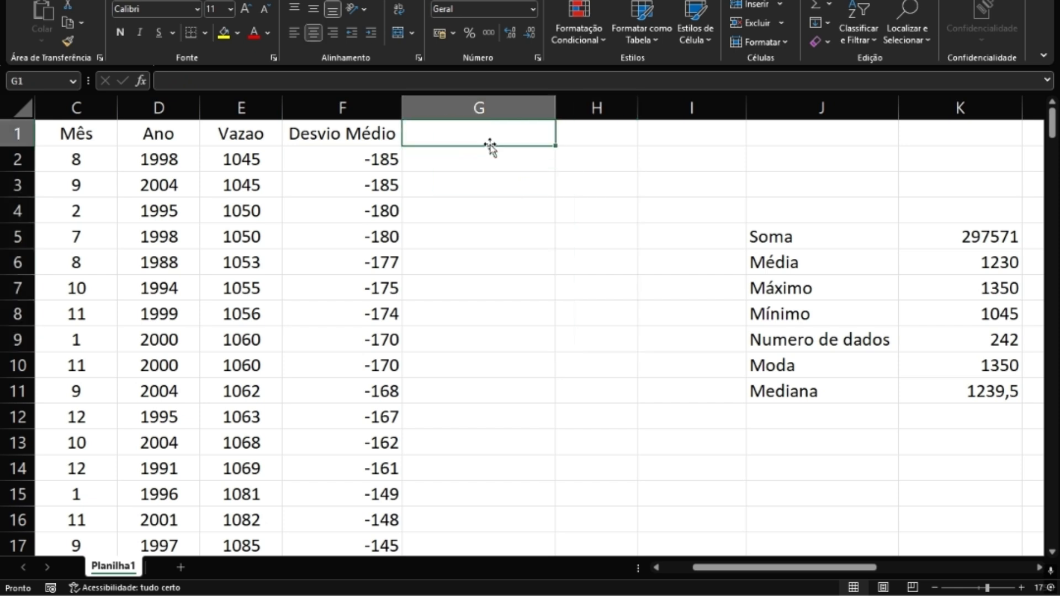
pyautogui.write('DM')
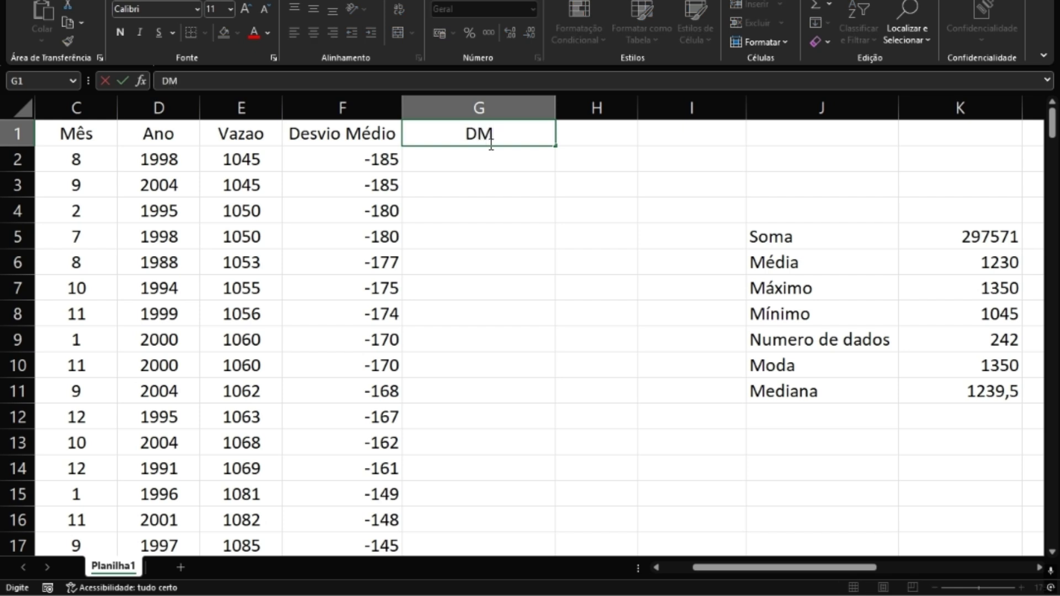
pyautogui.write('²')
pyautogui.click(504, 163)
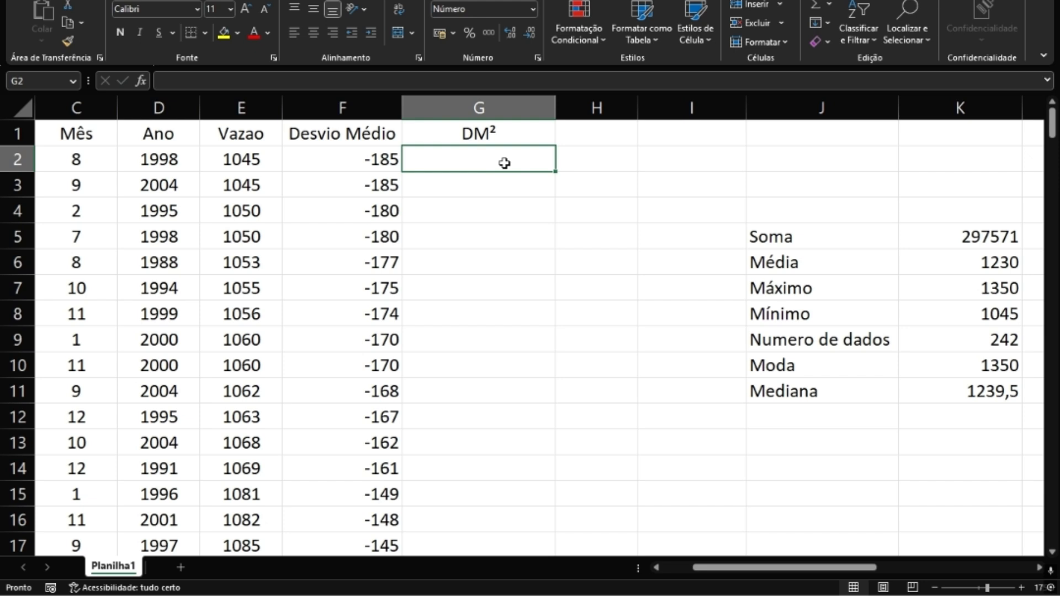
# Enter =F2*F2 in G2 to square the deviation and fill it down the DM² column to the last data row
pyautogui.click(369, 159)
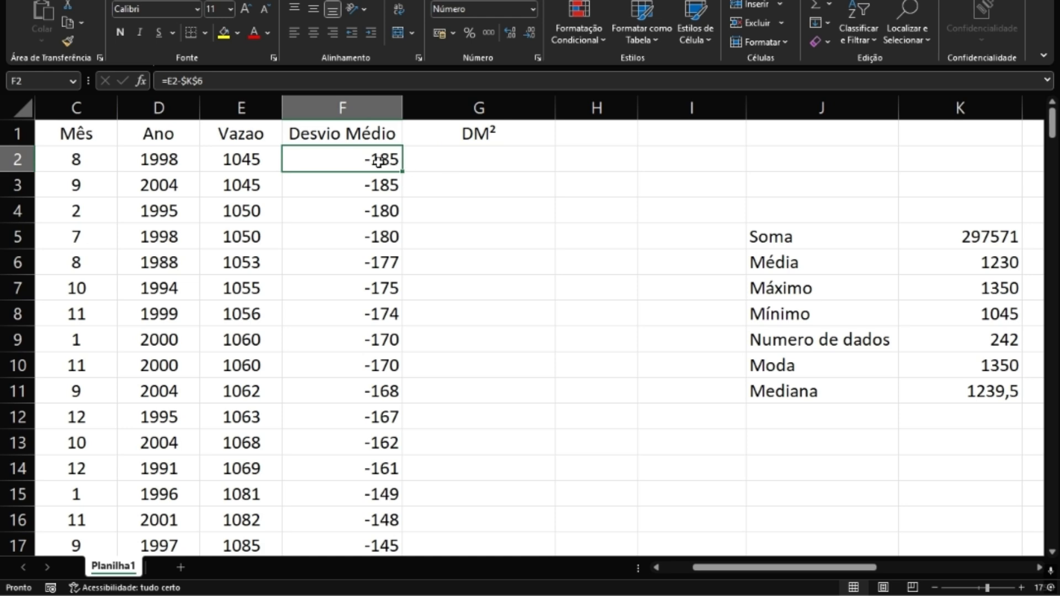
pyautogui.click(466, 164)
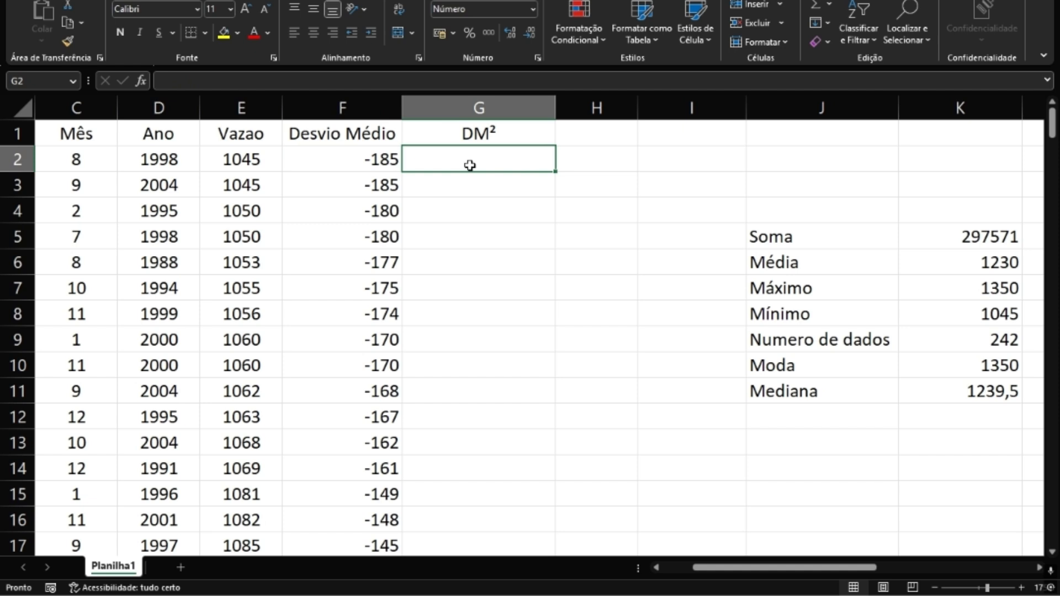
pyautogui.write('=')
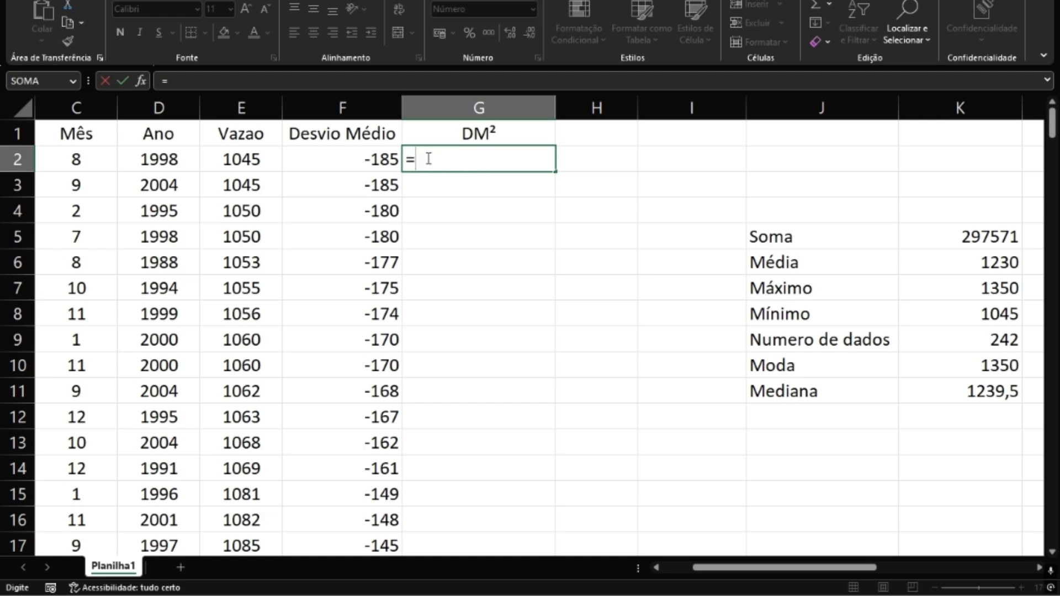
pyautogui.click(388, 159)
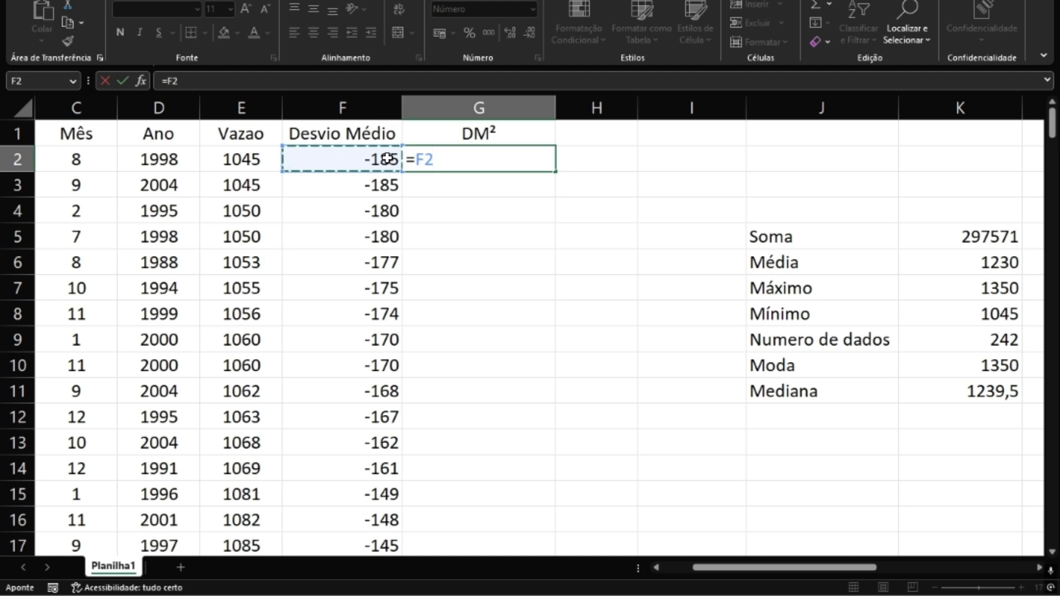
pyautogui.write('*')
pyautogui.click(375, 159)
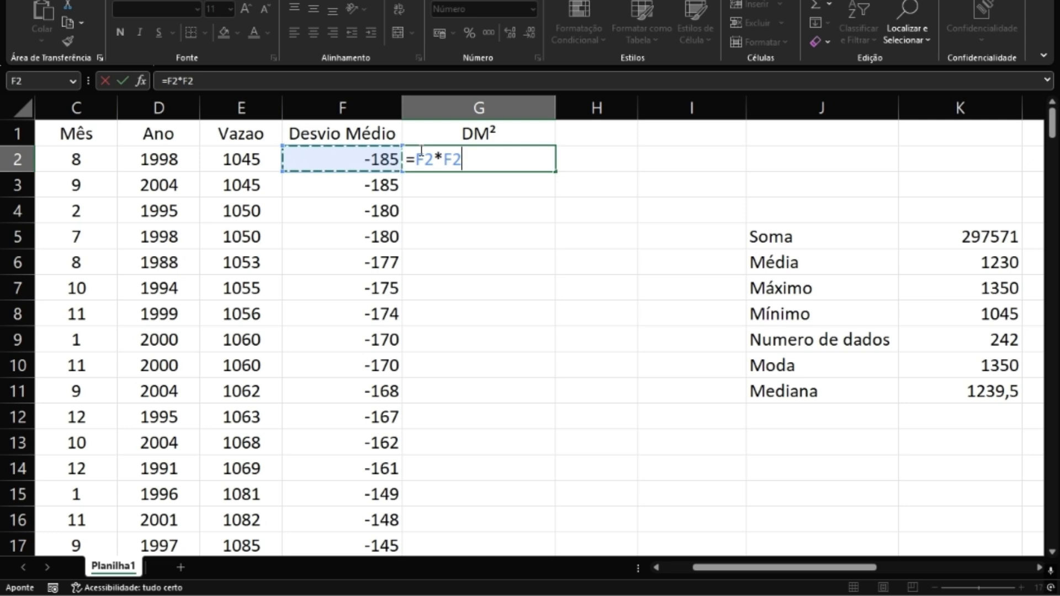
pyautogui.press('Return')
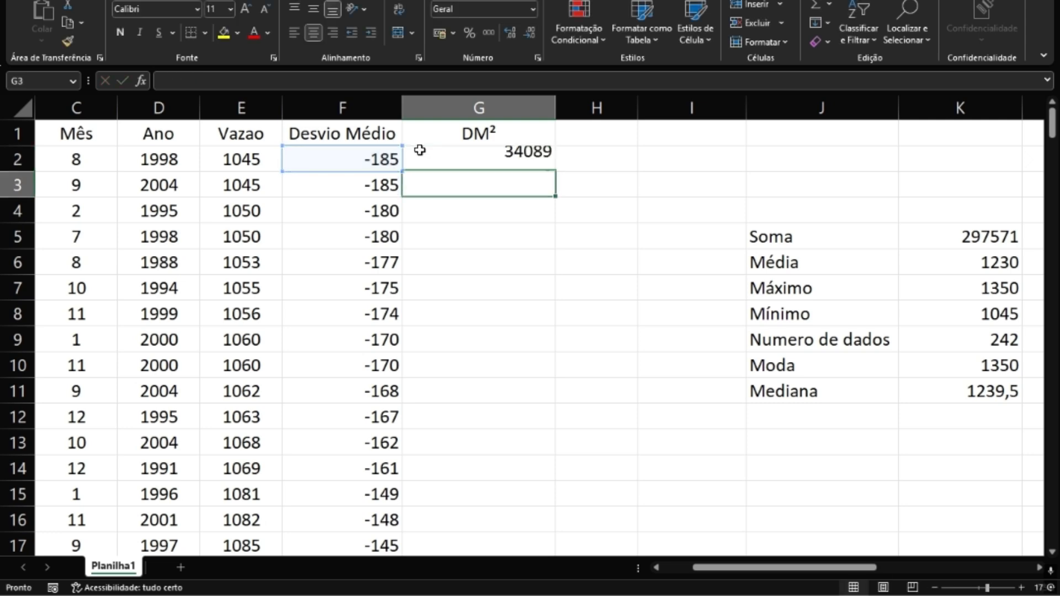
pyautogui.click(470, 162)
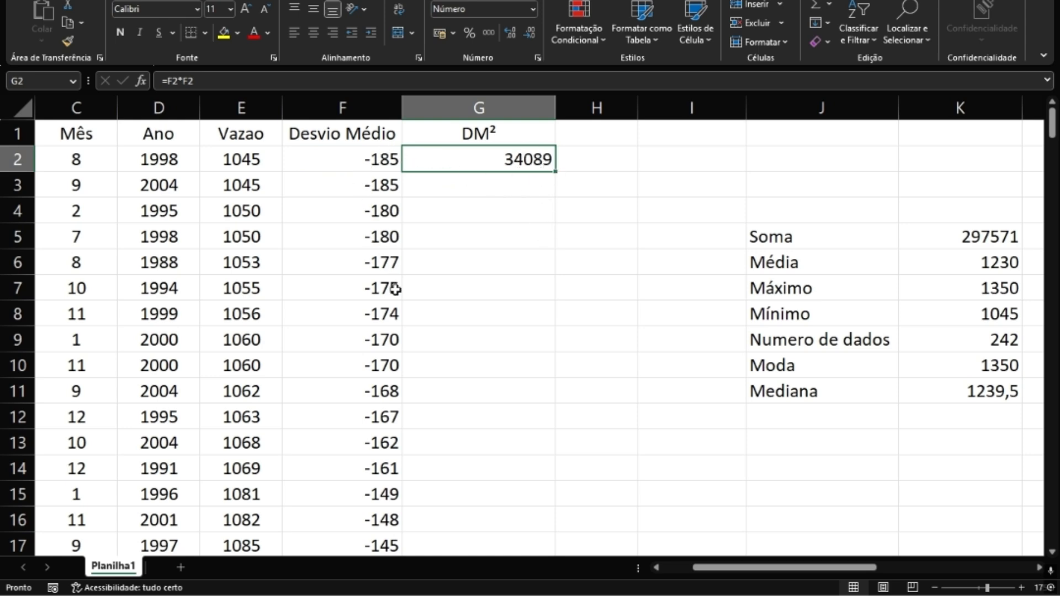
pyautogui.doubleClick(557, 171)
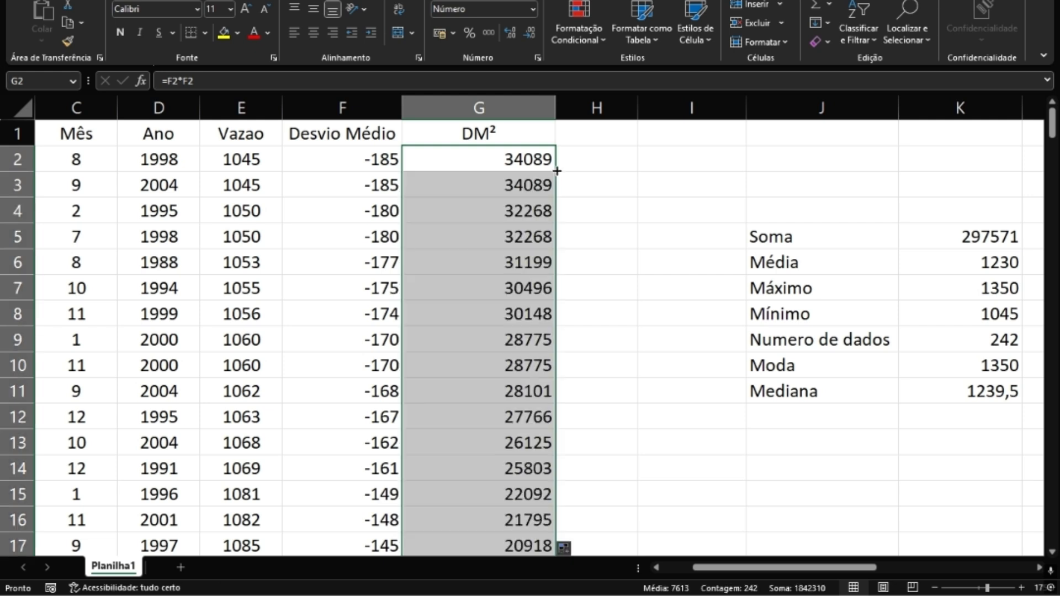
# Examine the DM² formulas from G2 down to G17 and the deviation formula in F2
pyautogui.click(511, 153)
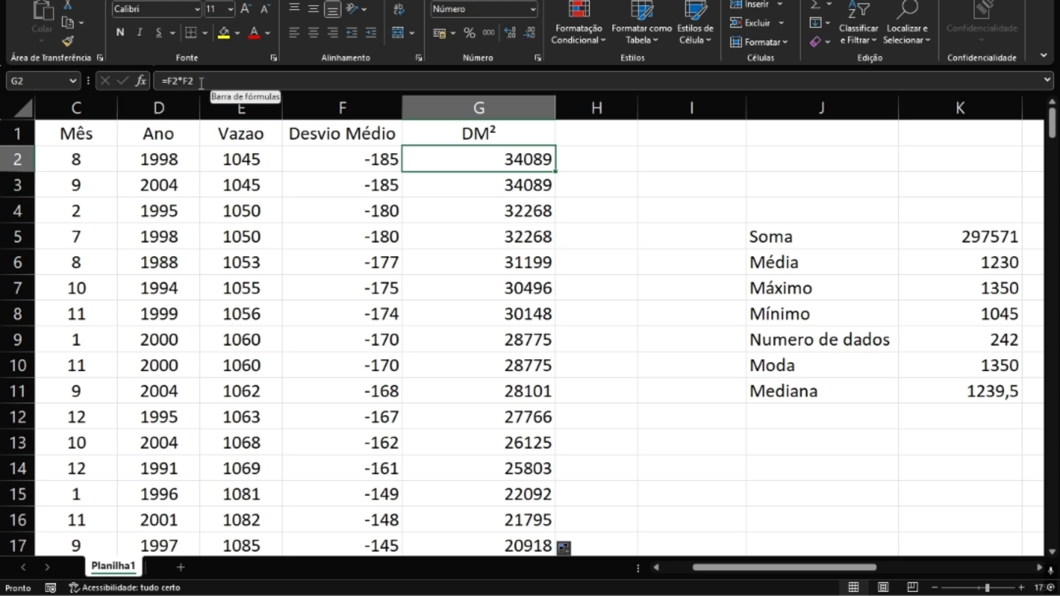
pyautogui.press('Down')
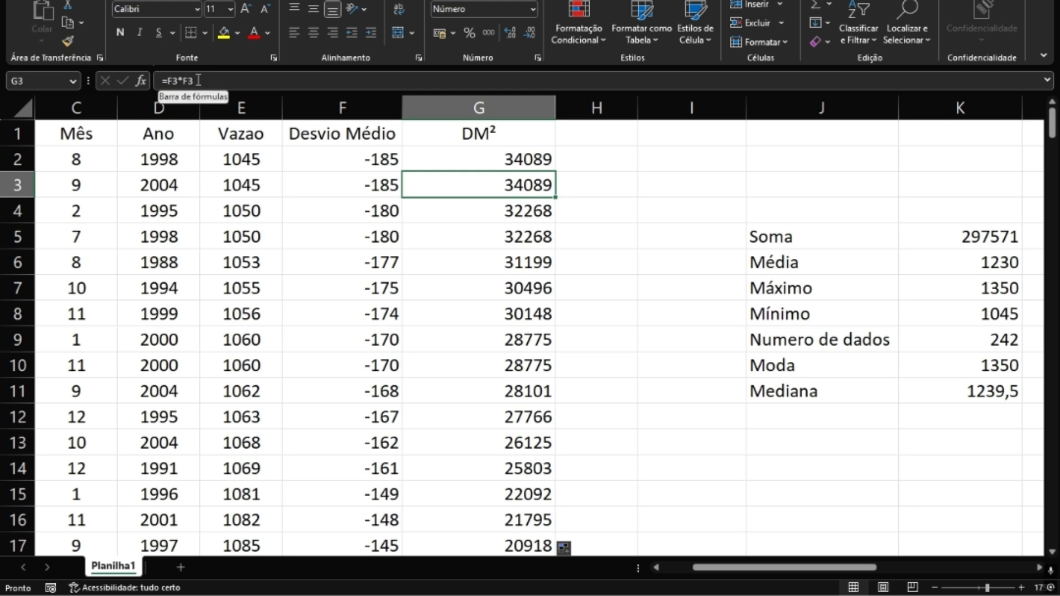
pyautogui.press('Down')
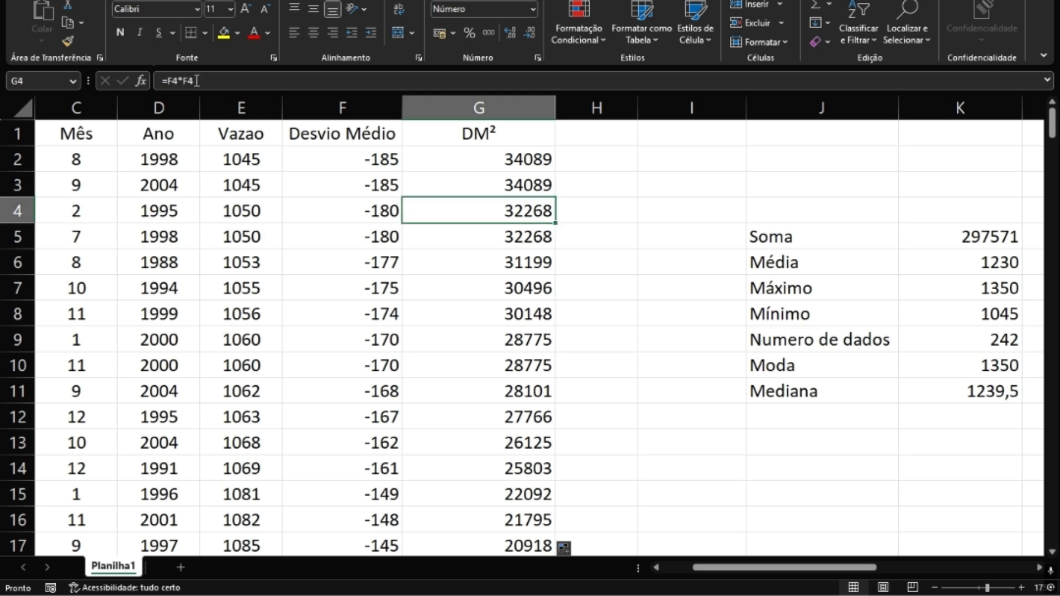
pyautogui.press('Down')
pyautogui.press('Down')
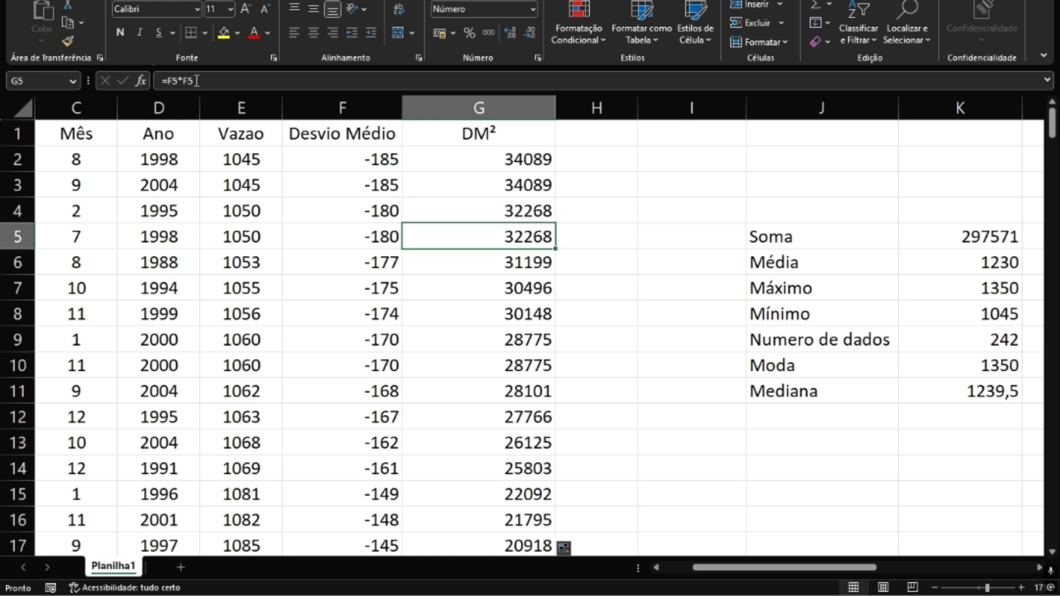
pyautogui.press('Down')
pyautogui.press('Down')
pyautogui.press('Down')
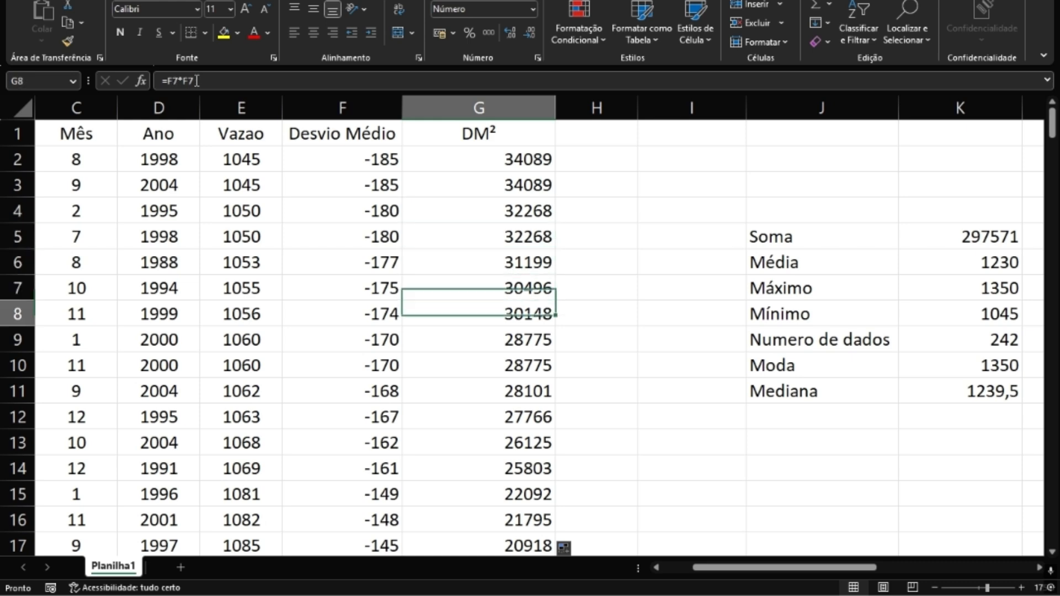
pyautogui.press('Down')
pyautogui.press('Down')
pyautogui.press('Down')
pyautogui.press('Down')
pyautogui.press('Down')
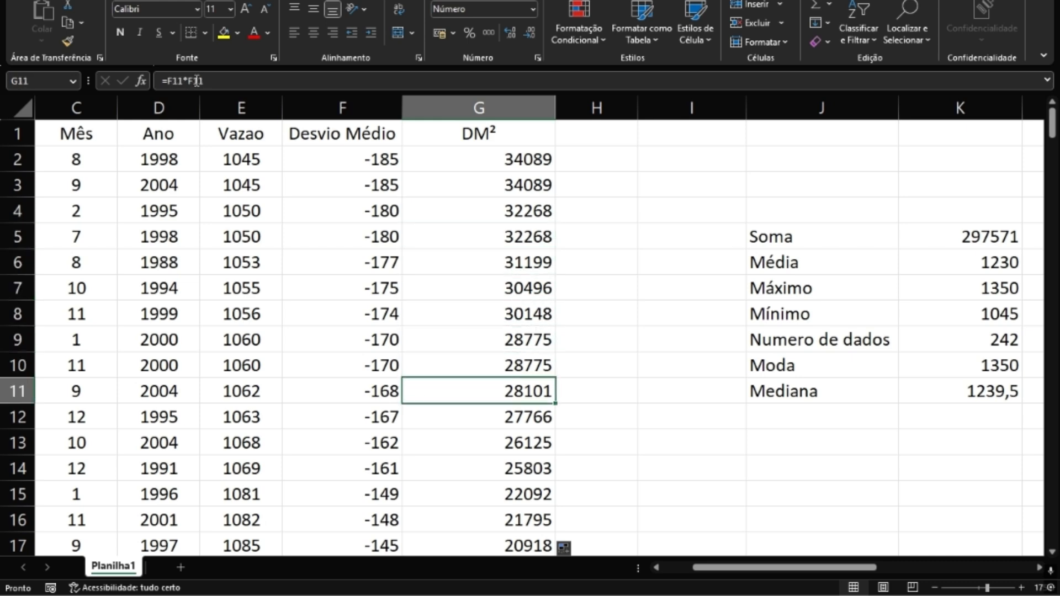
pyautogui.press('Down')
pyautogui.press('Down')
pyautogui.press('Down')
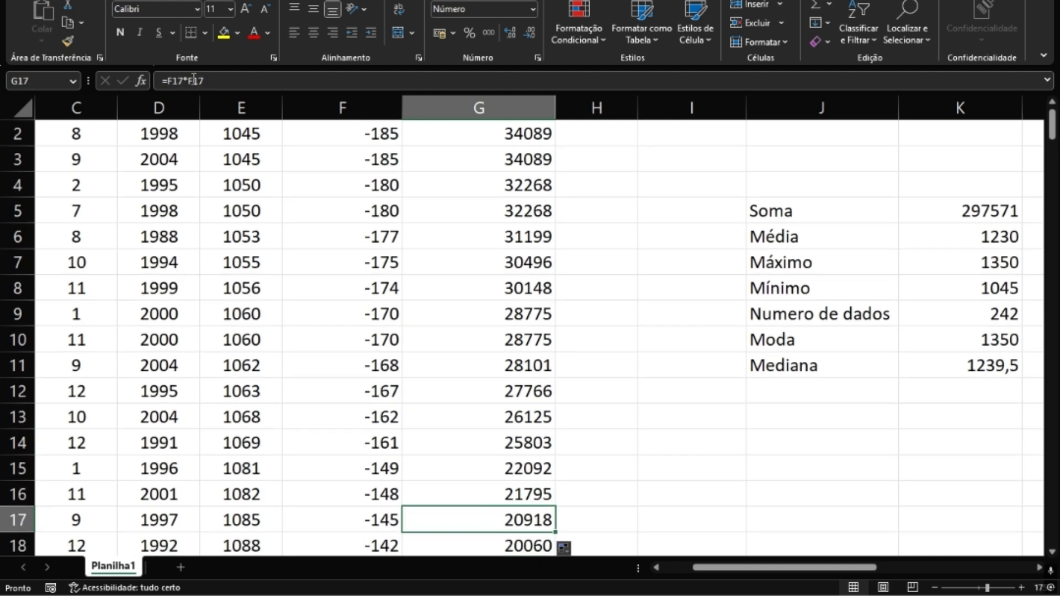
pyautogui.scroll(1, 549, 301)
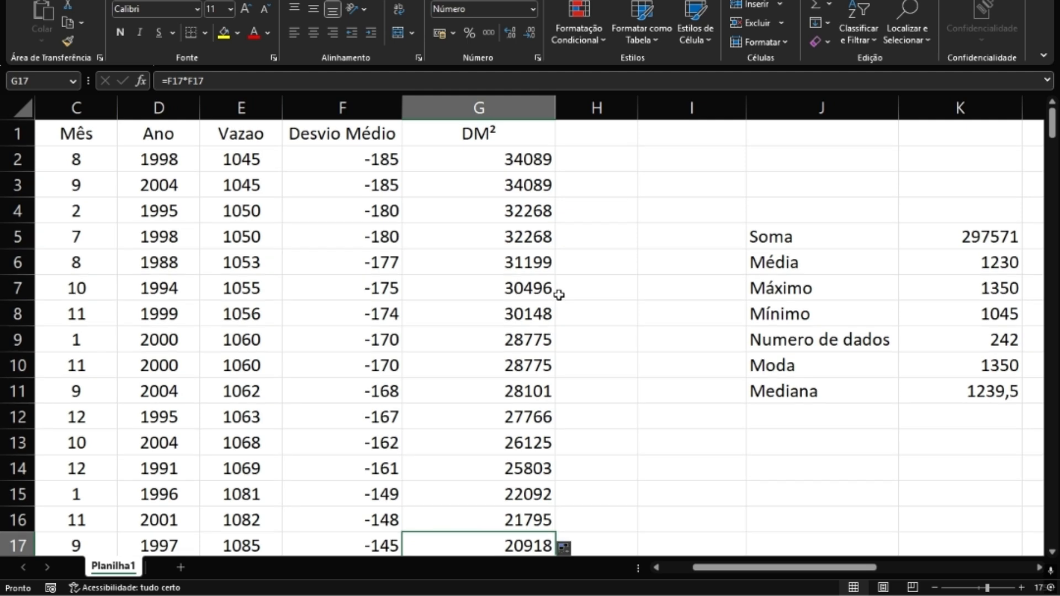
pyautogui.click(492, 142)
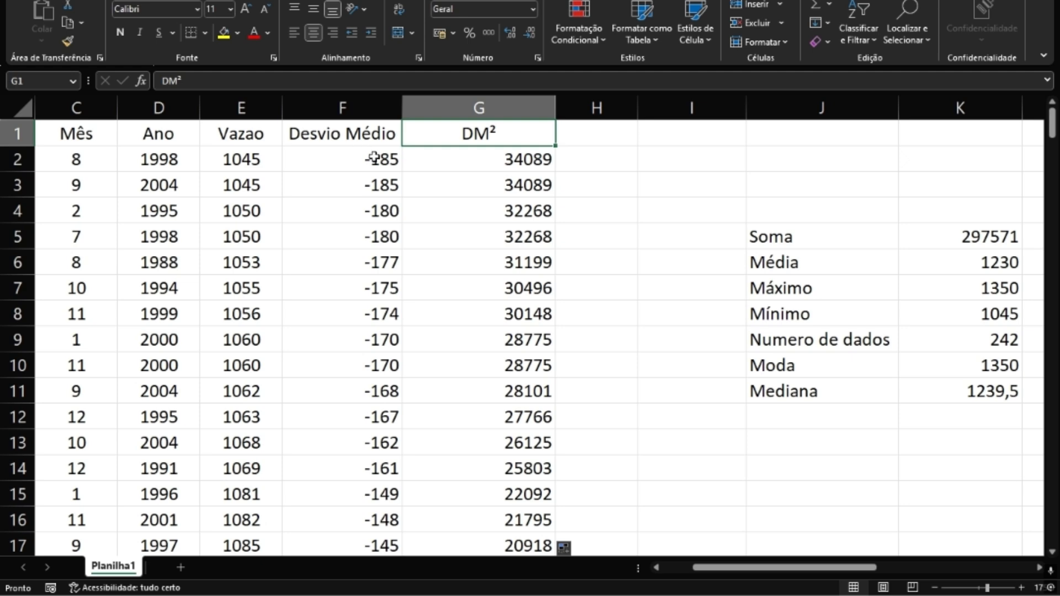
pyautogui.click(337, 166)
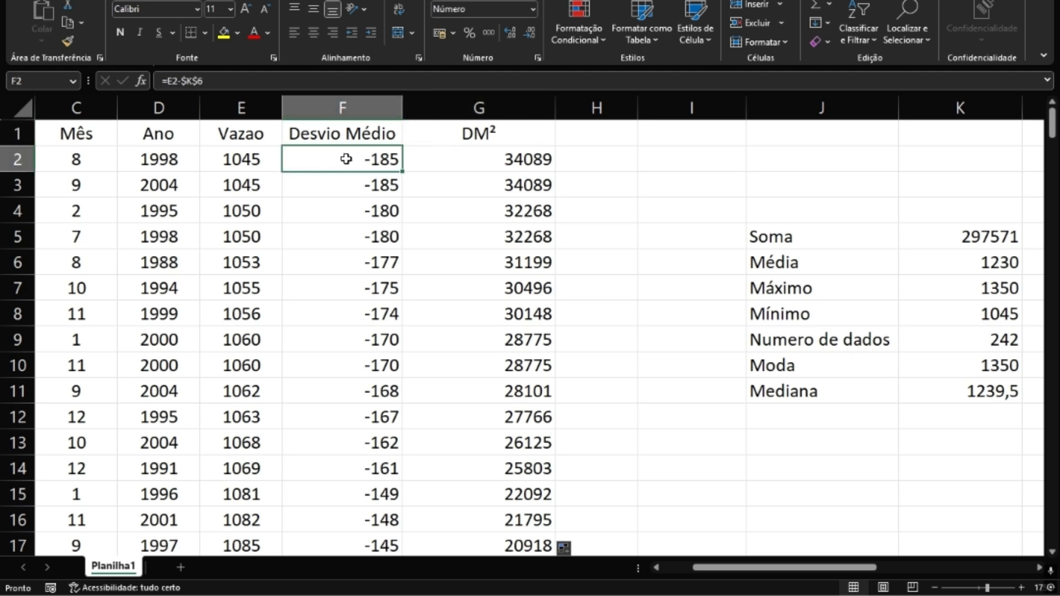
pyautogui.click(514, 152)
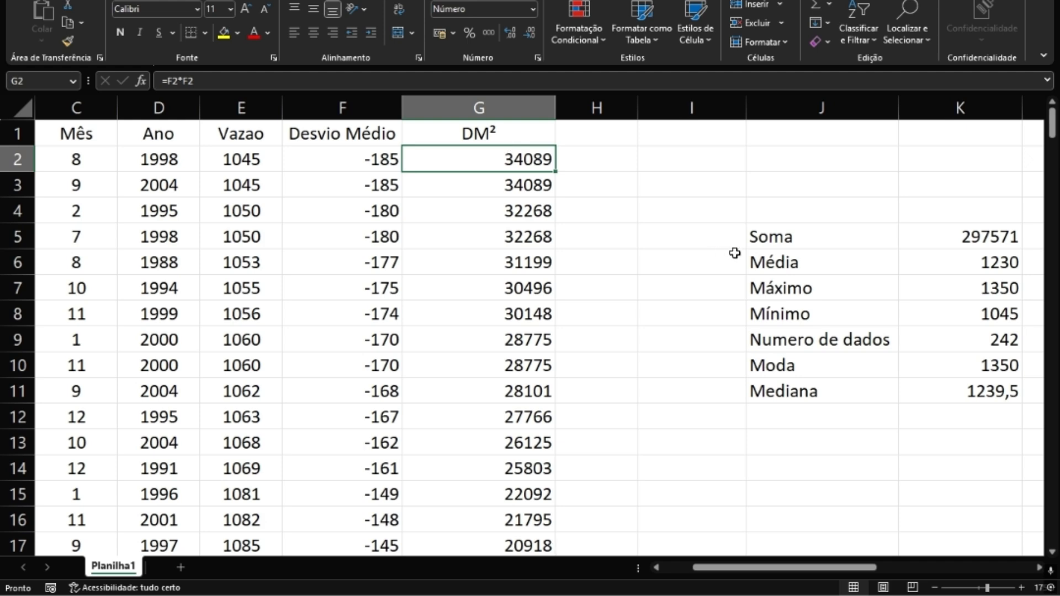
# Move the summary statistics table from J5:K11 to P1:Q7 and check it in its new place
pyautogui.scroll(-1, 736, 253)
pyautogui.moveTo(776, 573)
pyautogui.mouseDown()
pyautogui.moveTo(902, 570)
pyautogui.moveTo(789, 569)
pyautogui.mouseUp()
pyautogui.scroll(1, 725, 446)
pyautogui.moveTo(650, 243); pyautogui.dragTo(698, 281)
pyautogui.moveTo(903, 569); pyautogui.dragTo(746, 568)
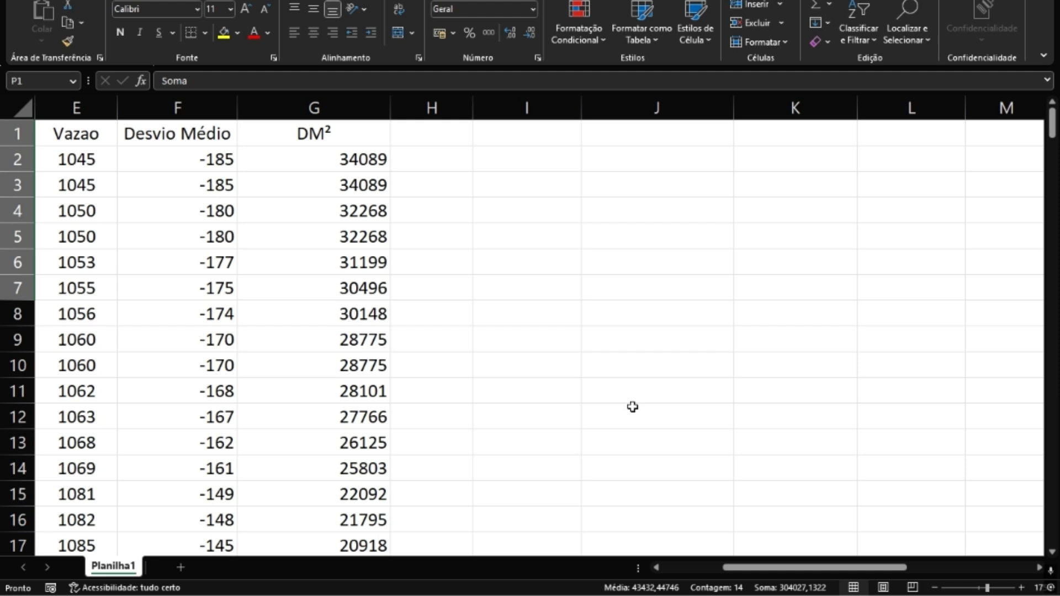
pyautogui.click(349, 160)
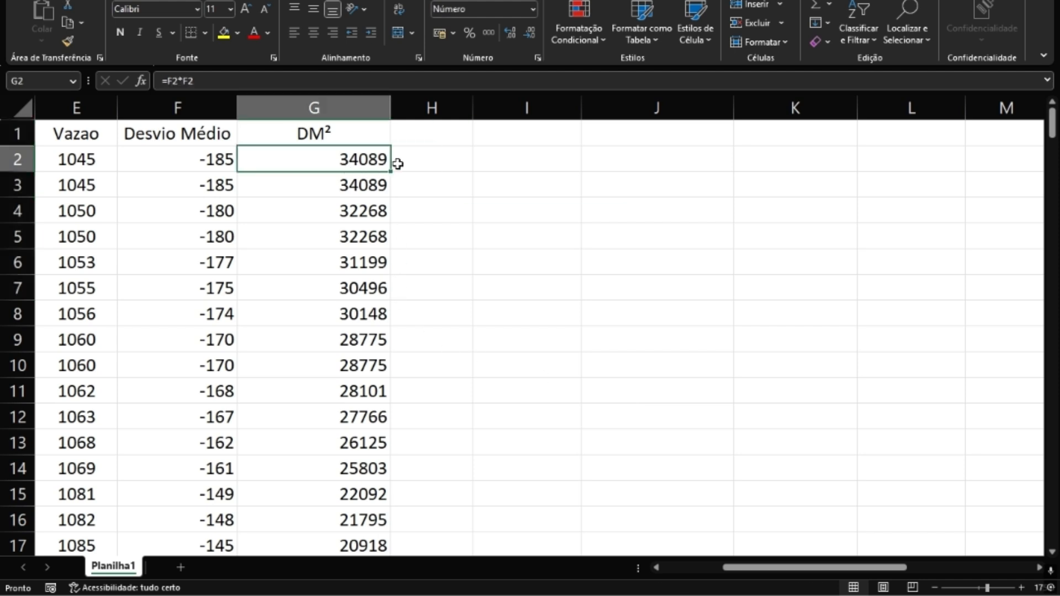
pyautogui.click(500, 125)
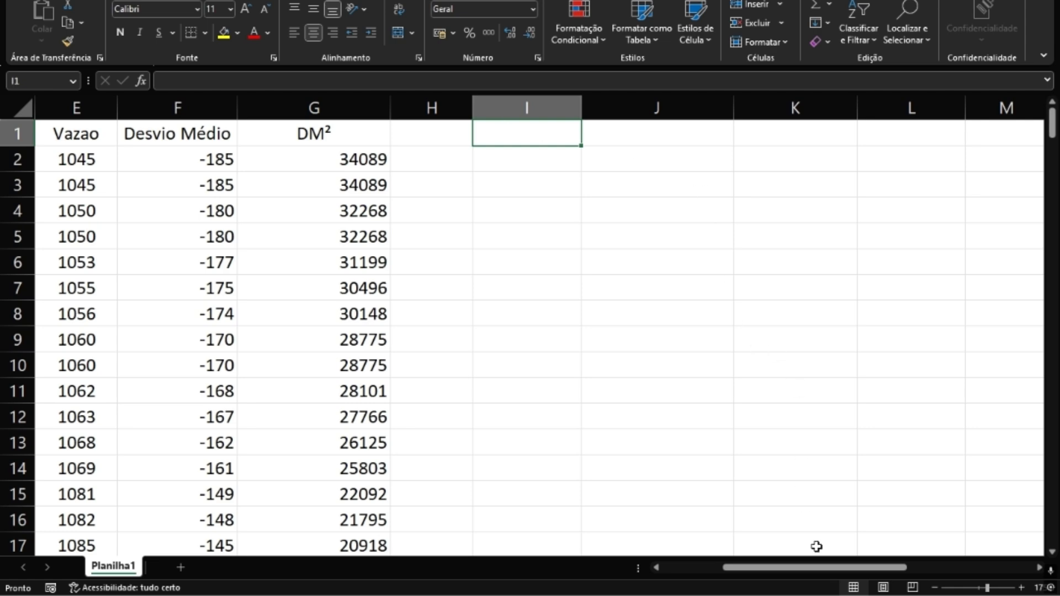
pyautogui.moveTo(821, 567); pyautogui.dragTo(946, 575)
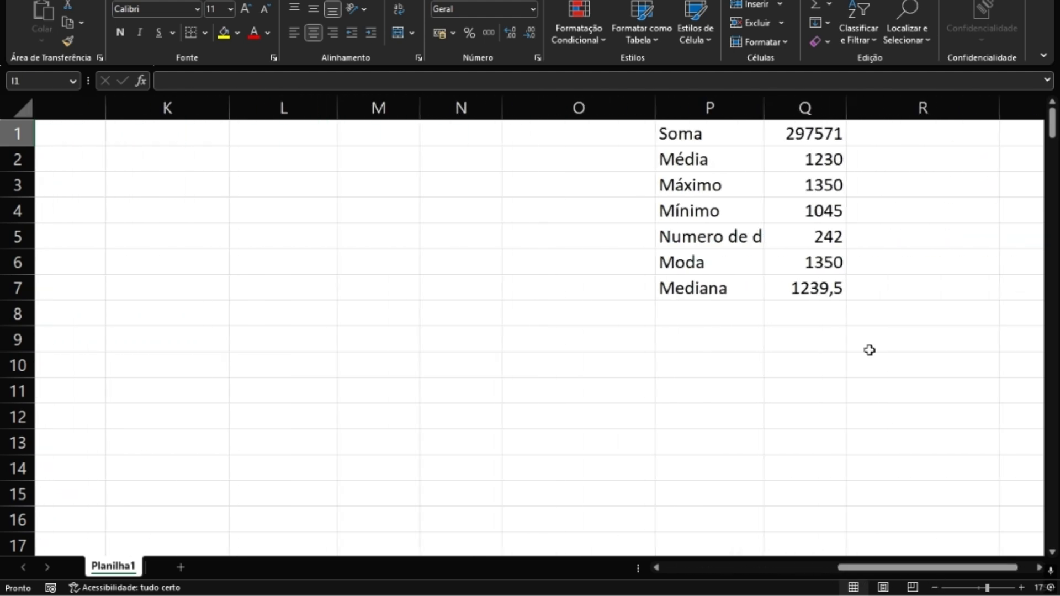
# Enter the header Somatoria in I1, after reviewing the Soma formula in Q1 and the Vazao and DM² columns
pyautogui.click(787, 141)
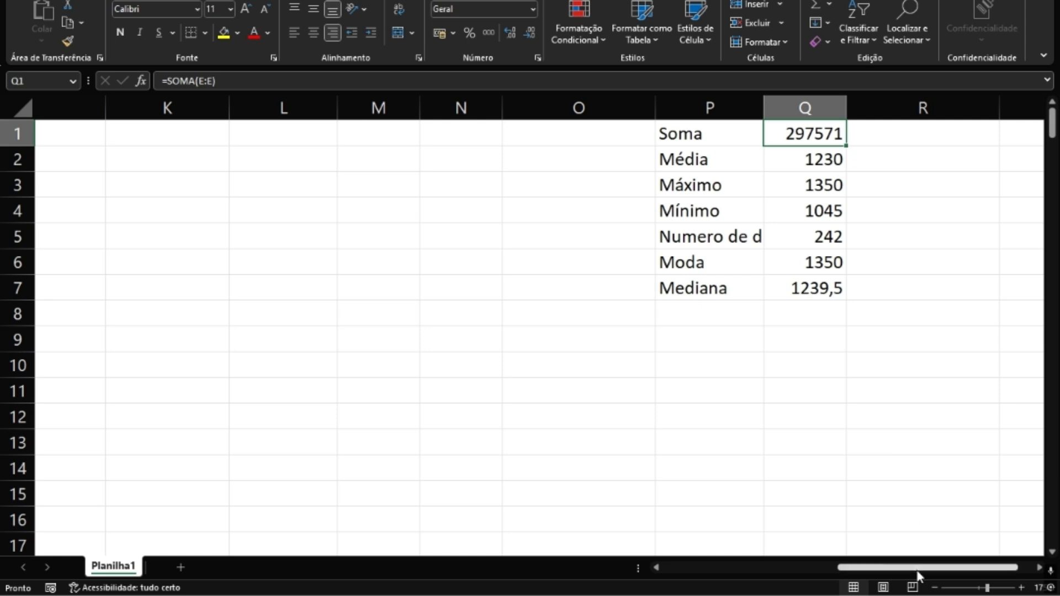
pyautogui.moveTo(918, 576); pyautogui.dragTo(743, 575)
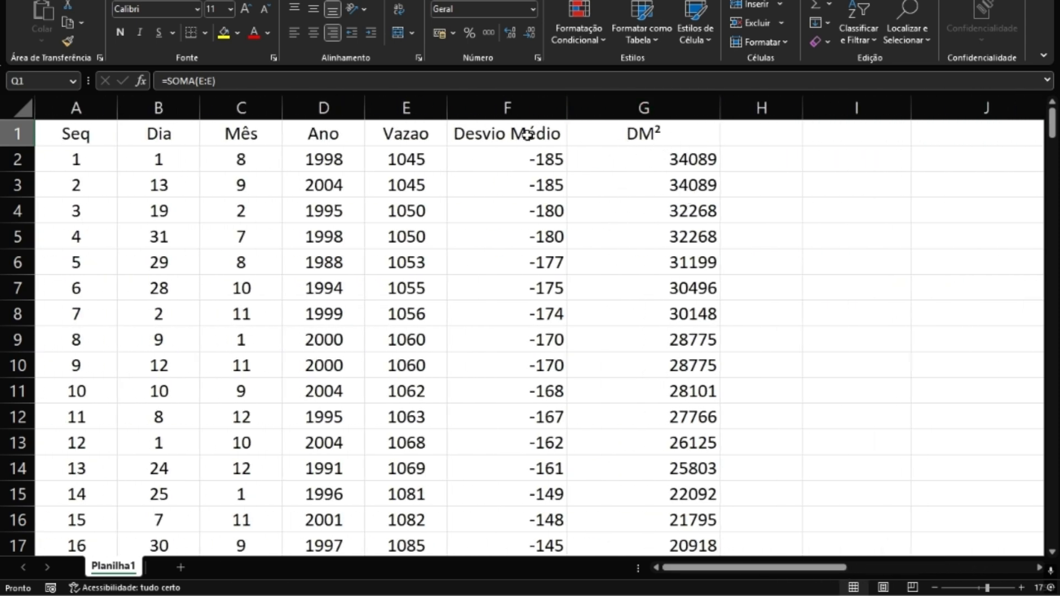
pyautogui.click(406, 107)
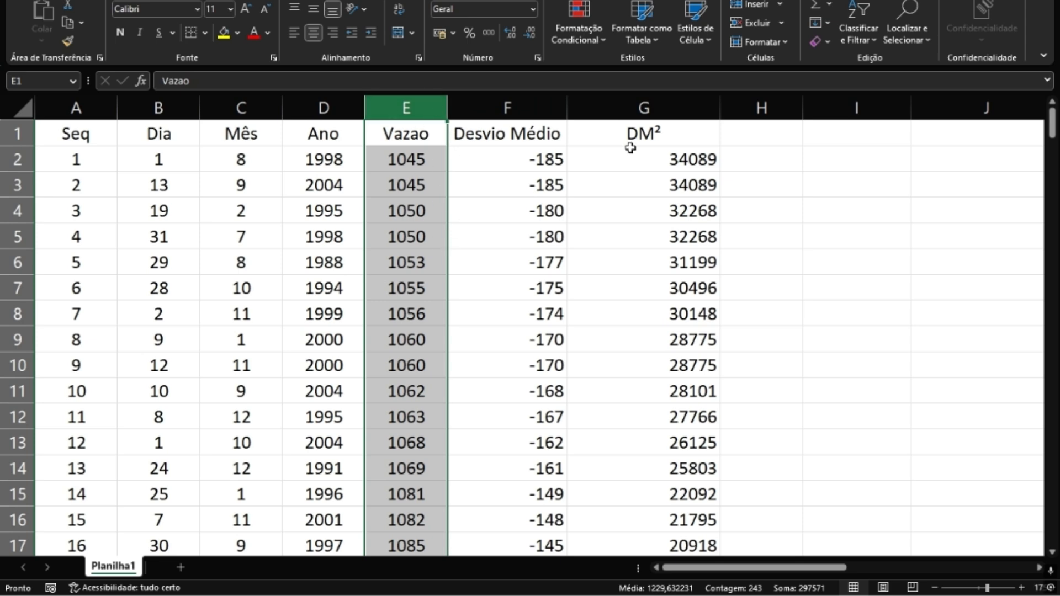
pyautogui.click(635, 108)
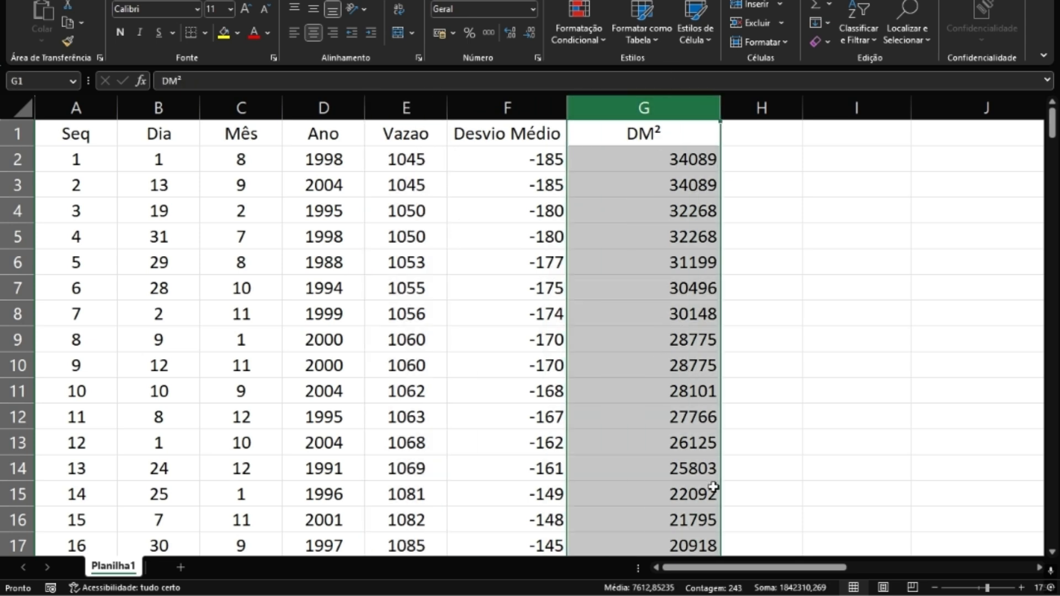
pyautogui.moveTo(755, 571); pyautogui.dragTo(793, 573)
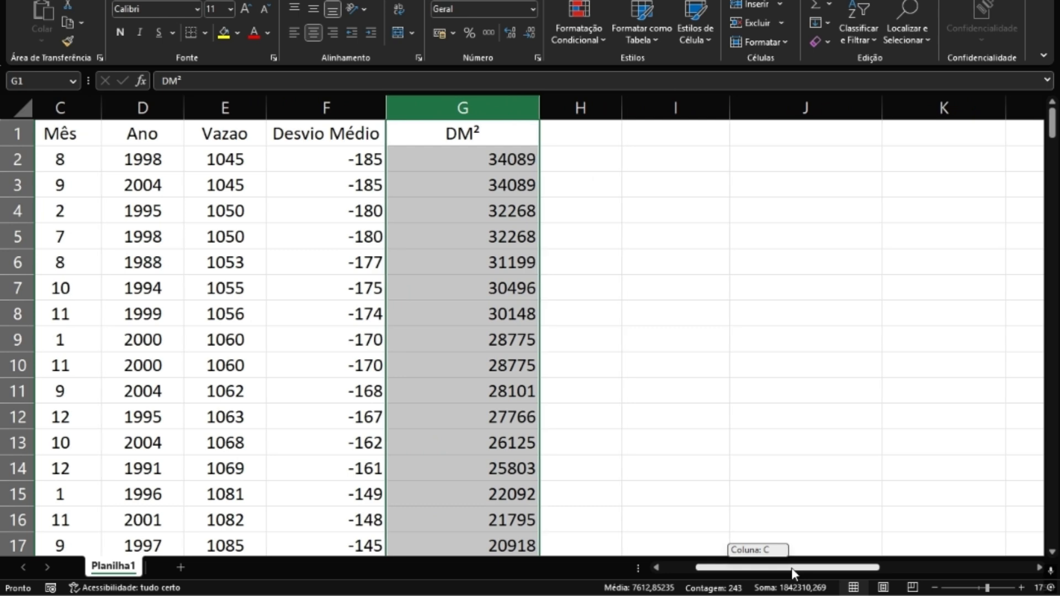
pyautogui.click(686, 135)
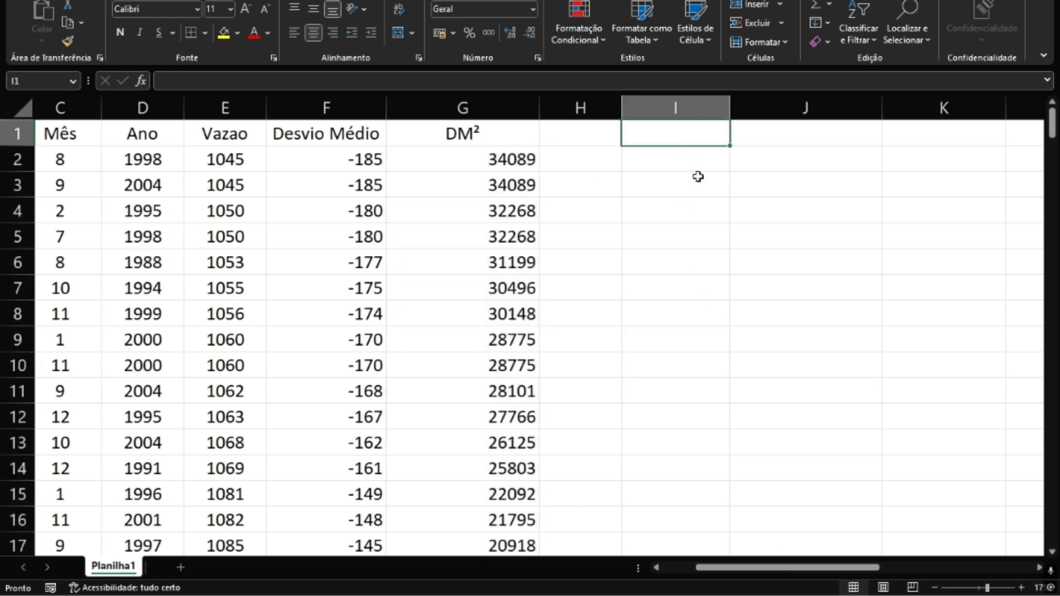
pyautogui.write('Somator')
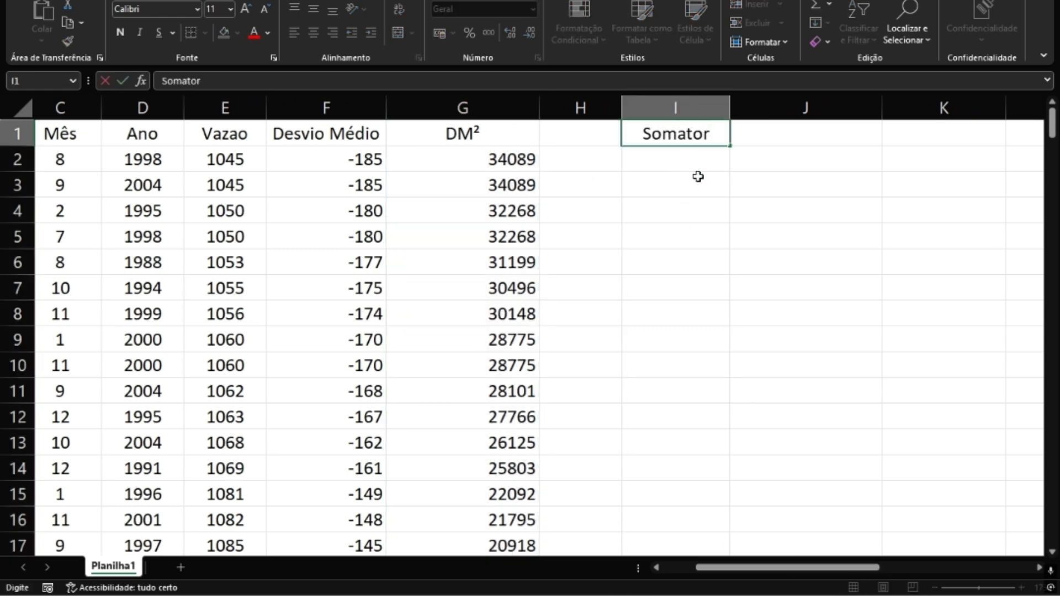
pyautogui.write('ia')
pyautogui.press('Return')
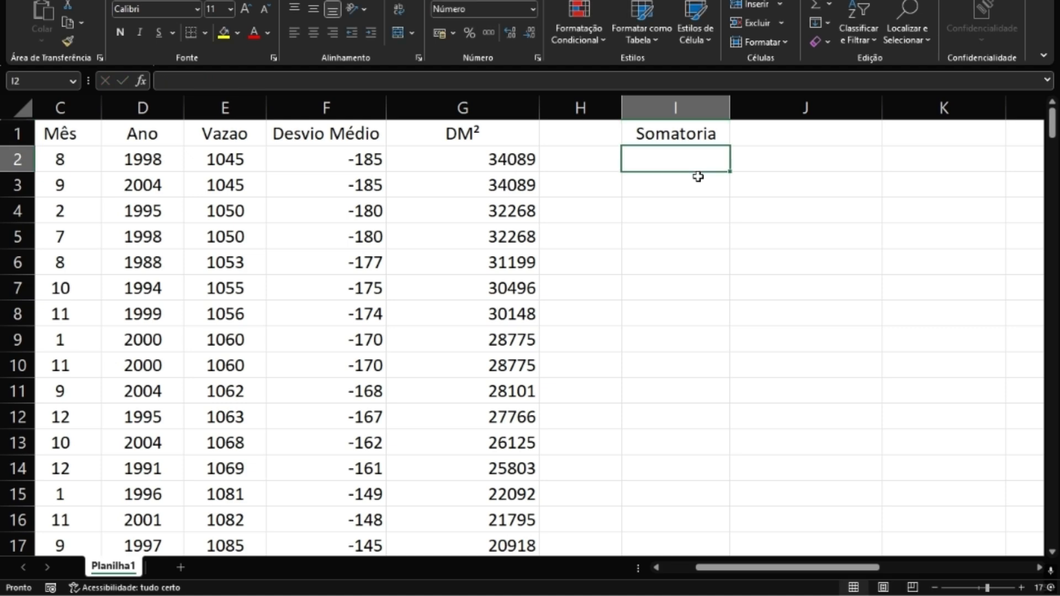
# Enter =SOMA(G:G) in I2 to total the DM² column under the Somatoria header
pyautogui.write('=')
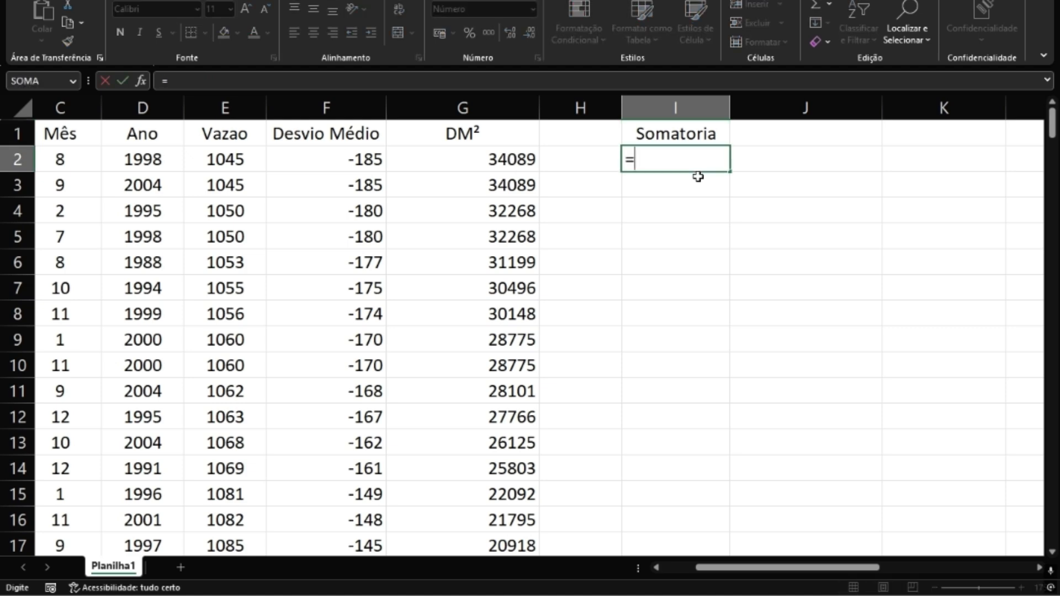
pyautogui.write('soma')
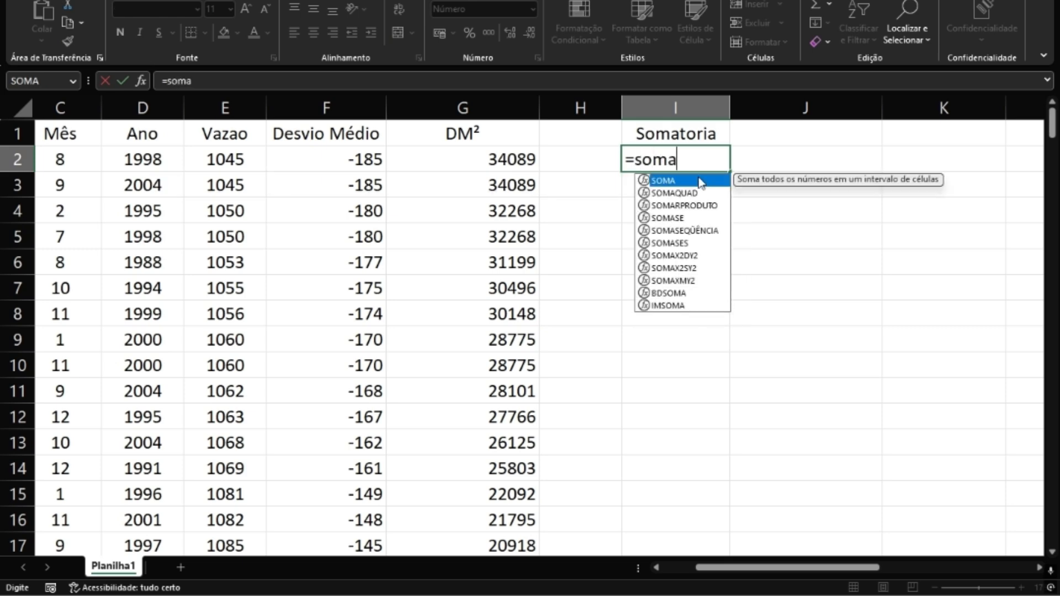
pyautogui.write('(')
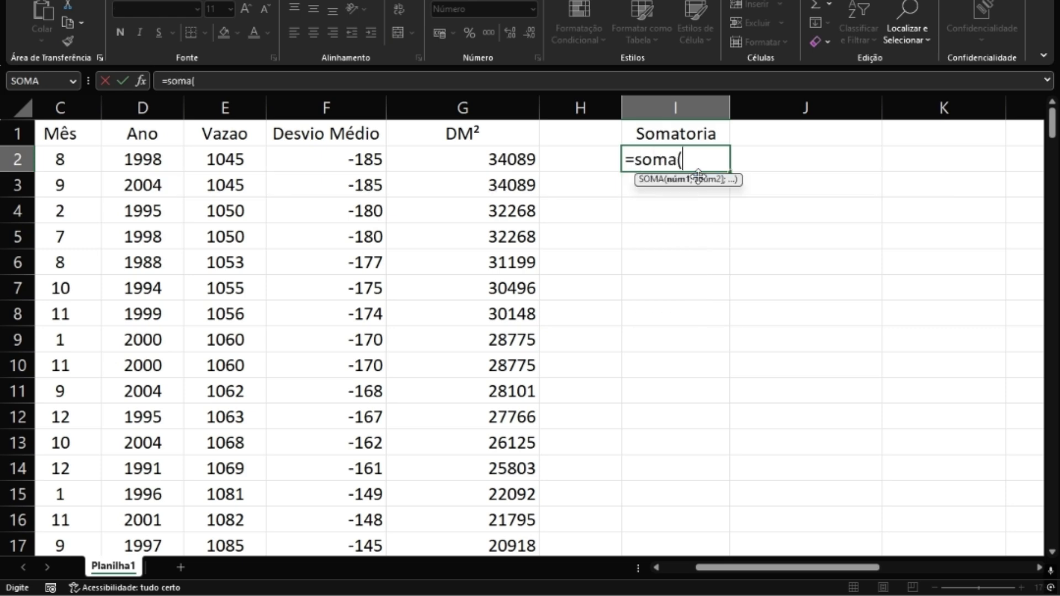
pyautogui.click(492, 105)
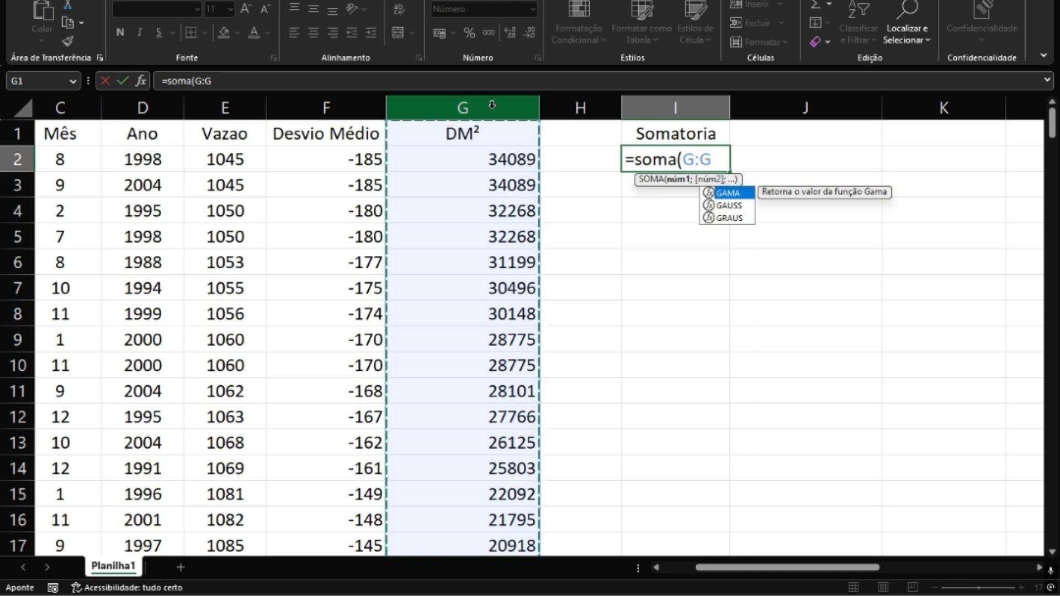
pyautogui.press('Return')
pyautogui.click(680, 157)
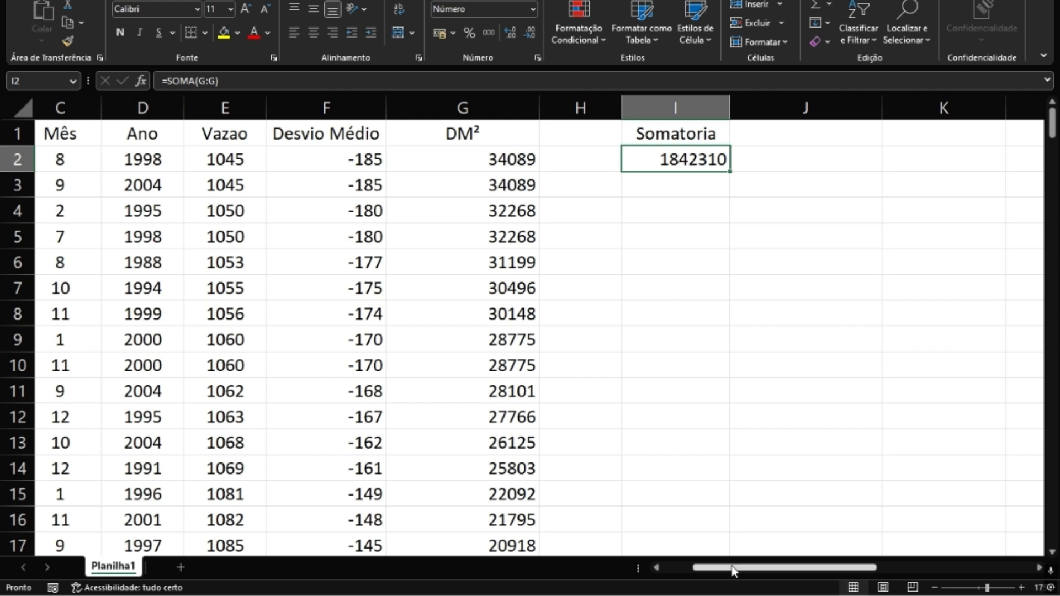
# Move the summary statistics table from P1:Q7 to I5:J11, below the Somatoria cell
pyautogui.moveTo(737, 568); pyautogui.dragTo(840, 572)
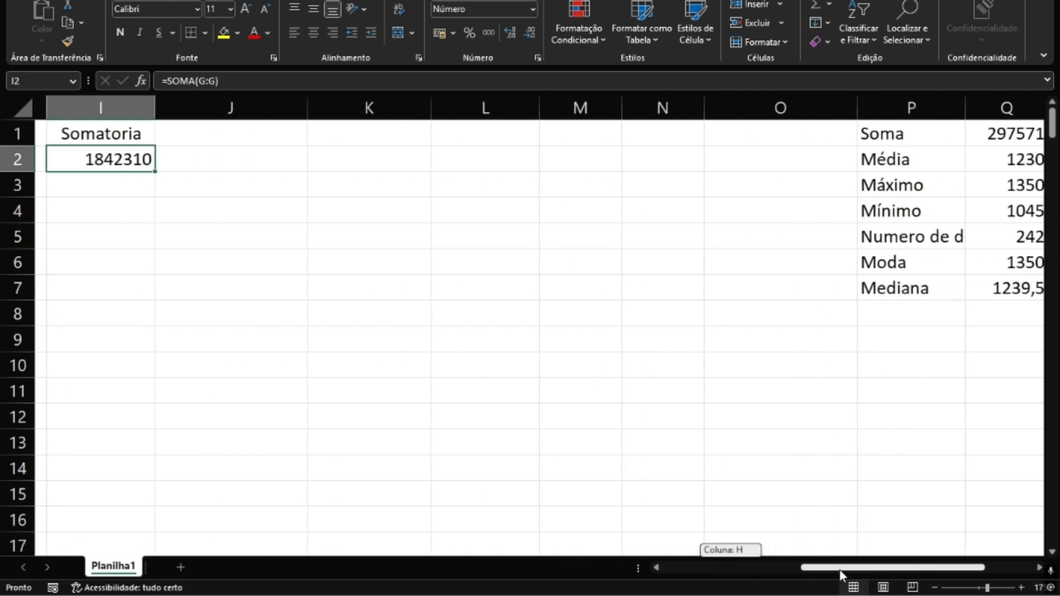
pyautogui.moveTo(911, 141); pyautogui.dragTo(232, 398)
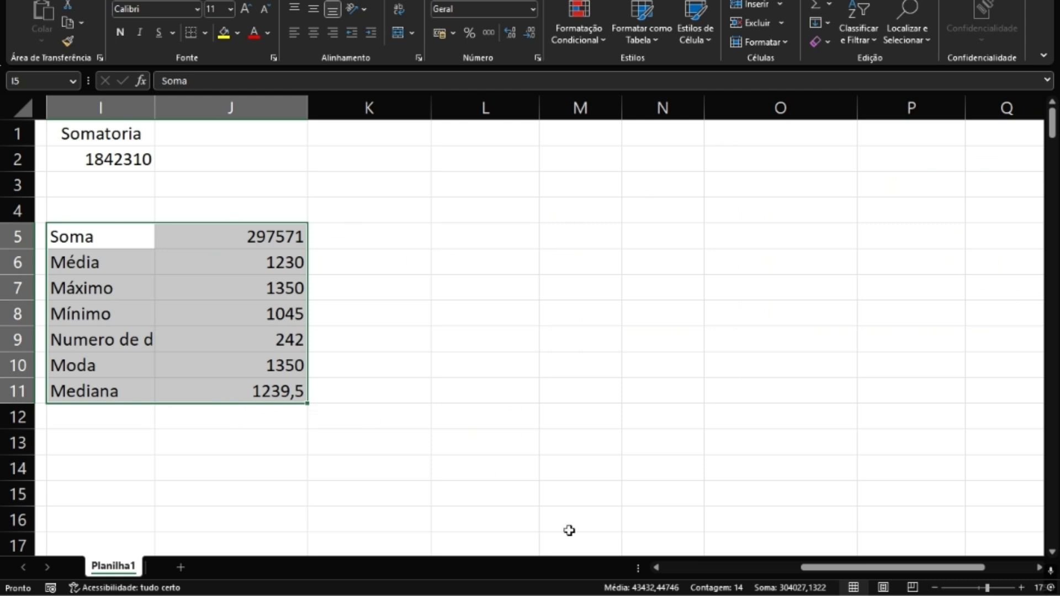
pyautogui.moveTo(823, 568); pyautogui.dragTo(746, 569)
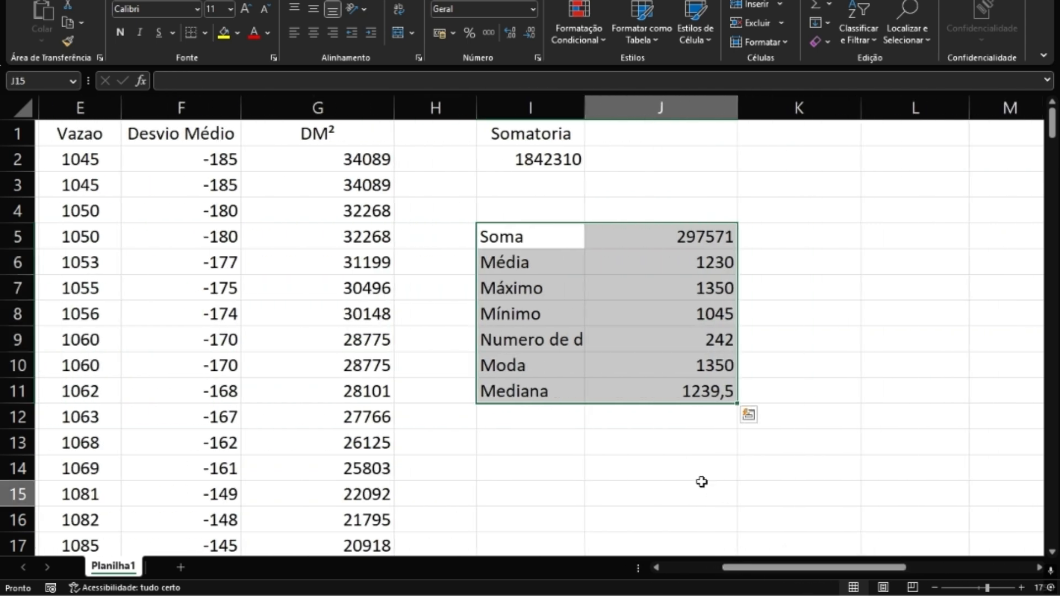
pyautogui.click(701, 483)
# Apply all borders to the statistics table in I5:J11 and fit column I's width to its contents
pyautogui.moveTo(518, 237); pyautogui.dragTo(663, 392)
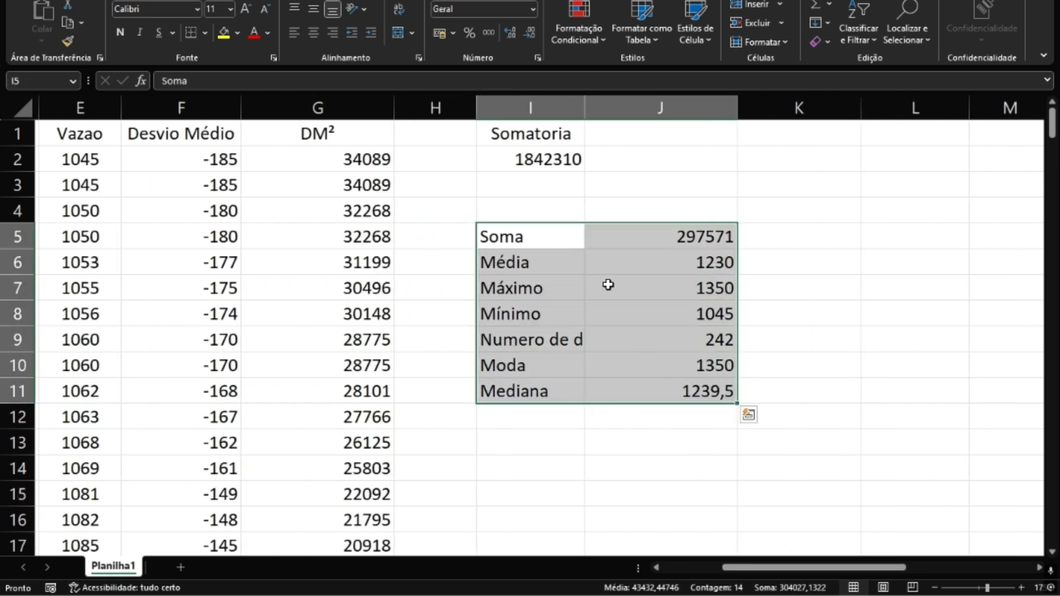
pyautogui.click(205, 33)
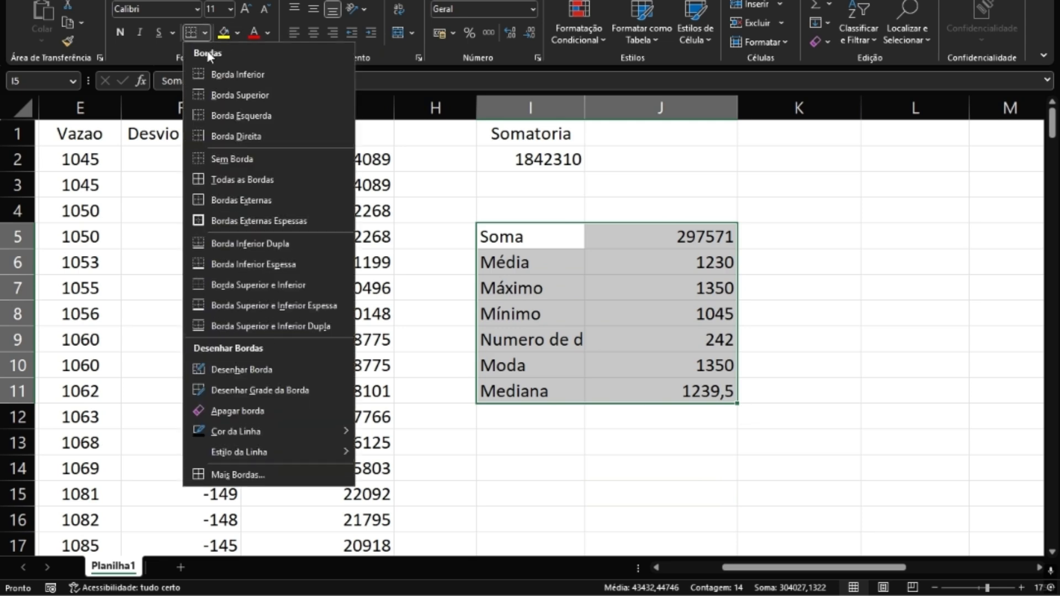
pyautogui.click(238, 184)
pyautogui.click(662, 340)
pyautogui.click(811, 256)
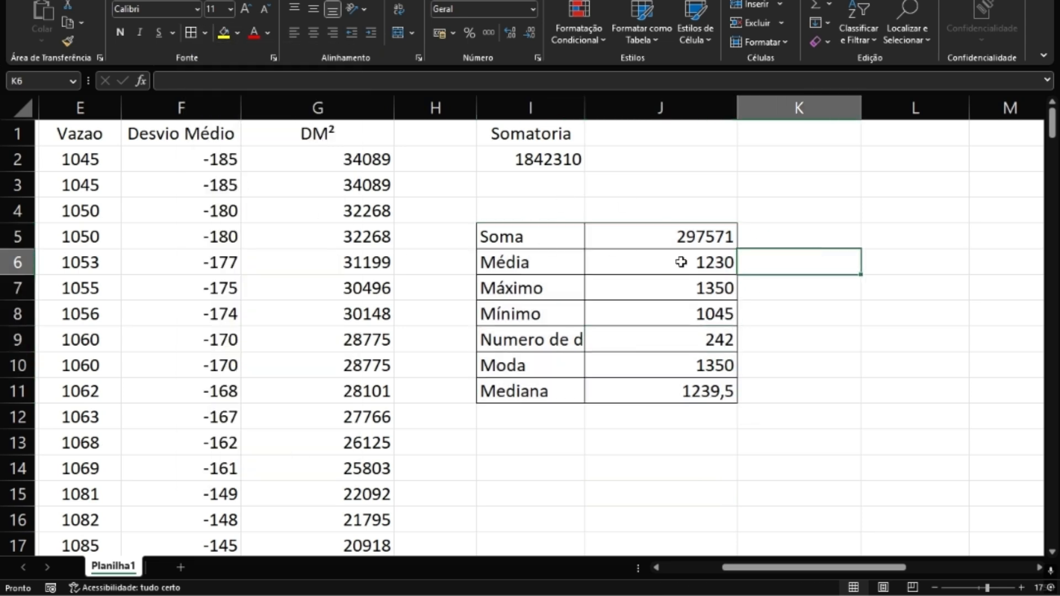
pyautogui.doubleClick(584, 104)
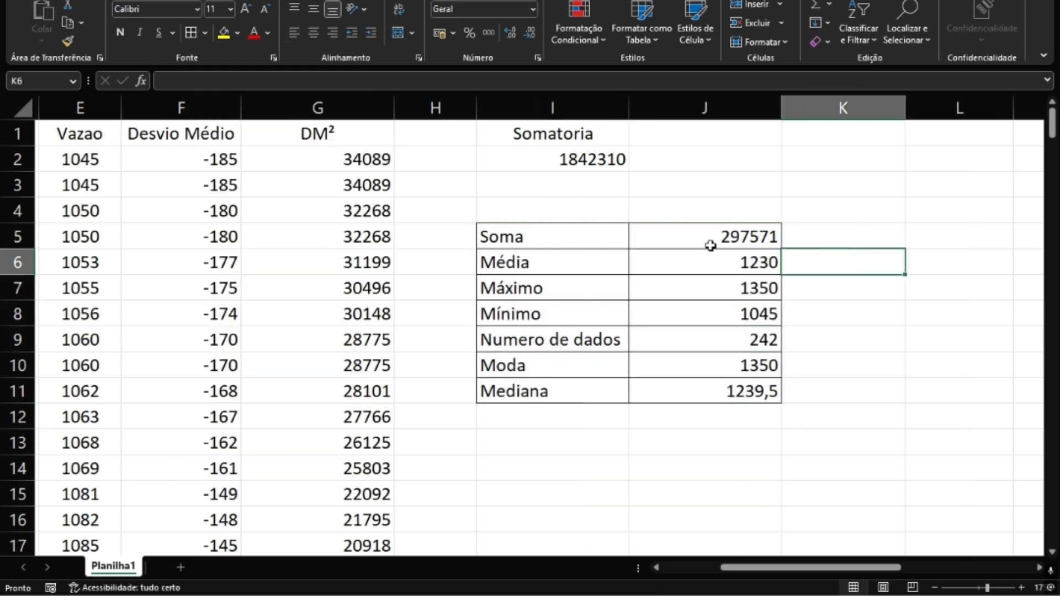
pyautogui.click(710, 242)
pyautogui.click(609, 166)
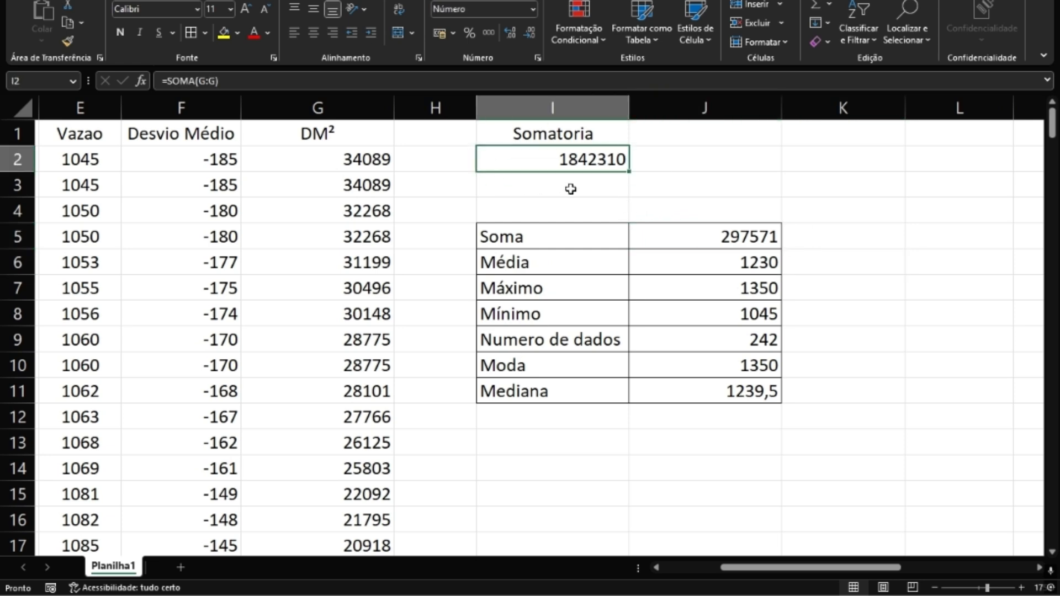
# Enter the header Variancia in J1, beside the Somatoria header
pyautogui.click(666, 142)
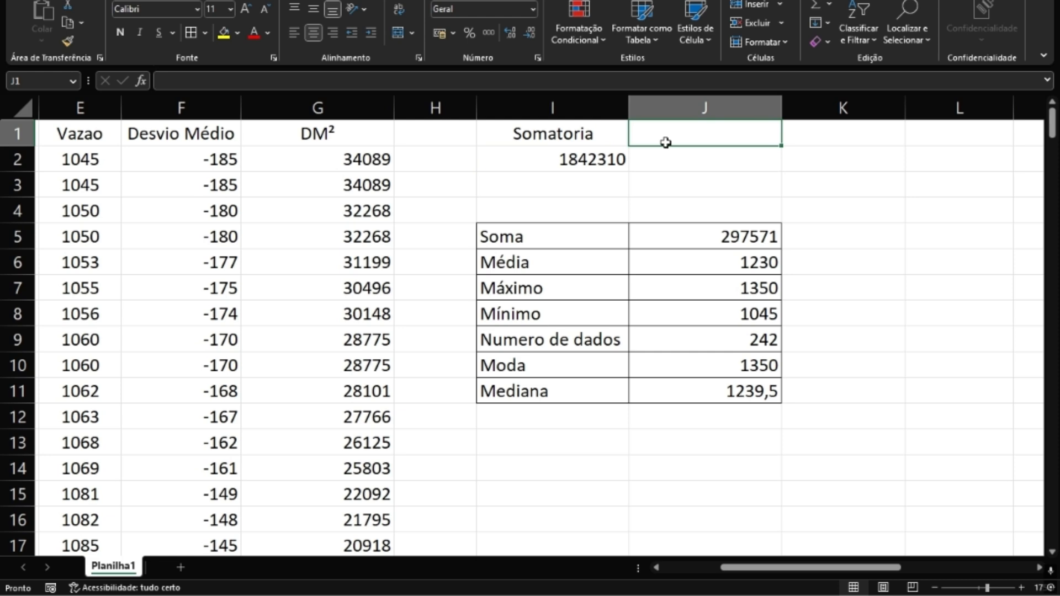
pyautogui.write('Varianc')
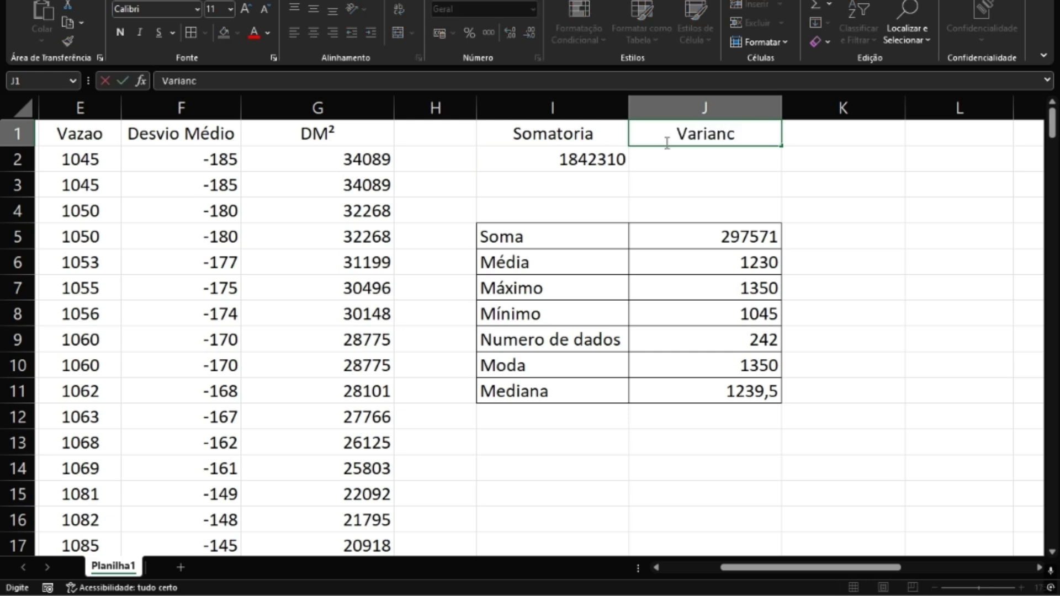
pyautogui.write('ia')
pyautogui.press('Return')
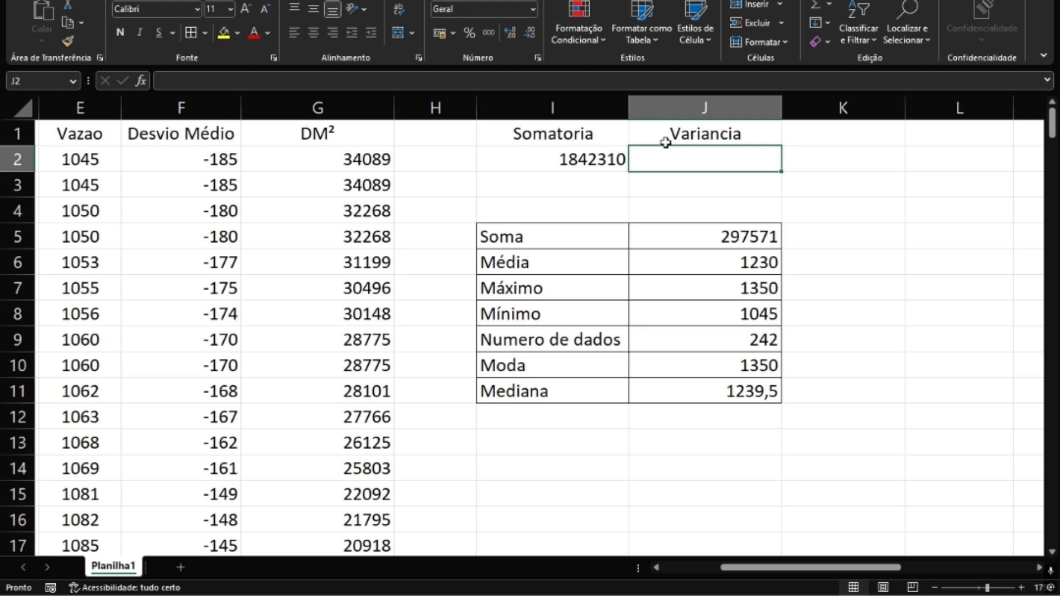
pyautogui.press('alt')
pyautogui.click(688, 192)
pyautogui.click(685, 168)
pyautogui.press('alt')
pyautogui.click(705, 235)
# Write the operator symbols /*+- in J4 as a demonstration and erase them
pyautogui.doubleClick(665, 204)
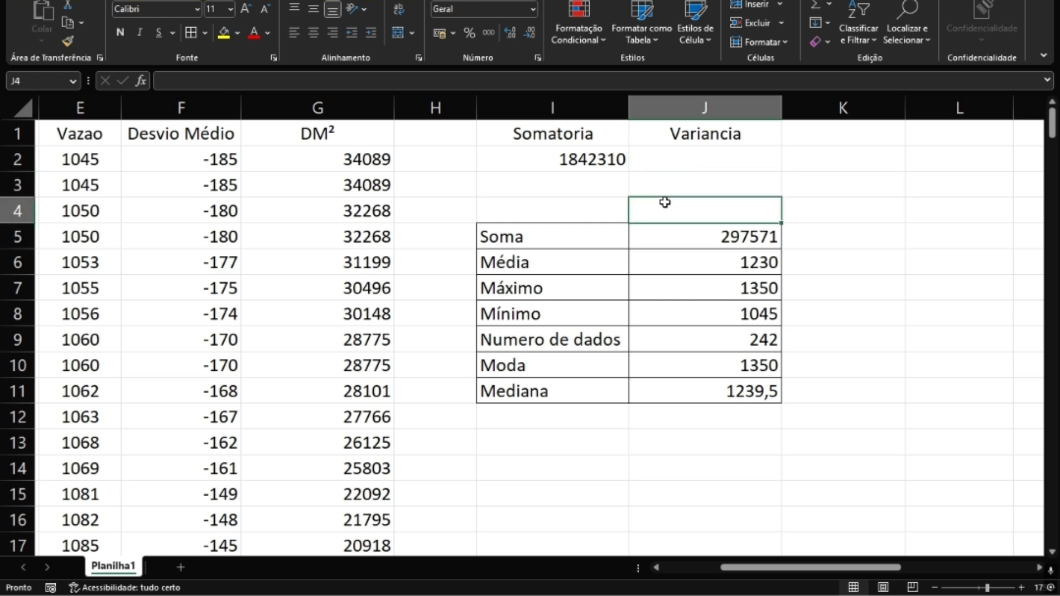
pyautogui.write('/')
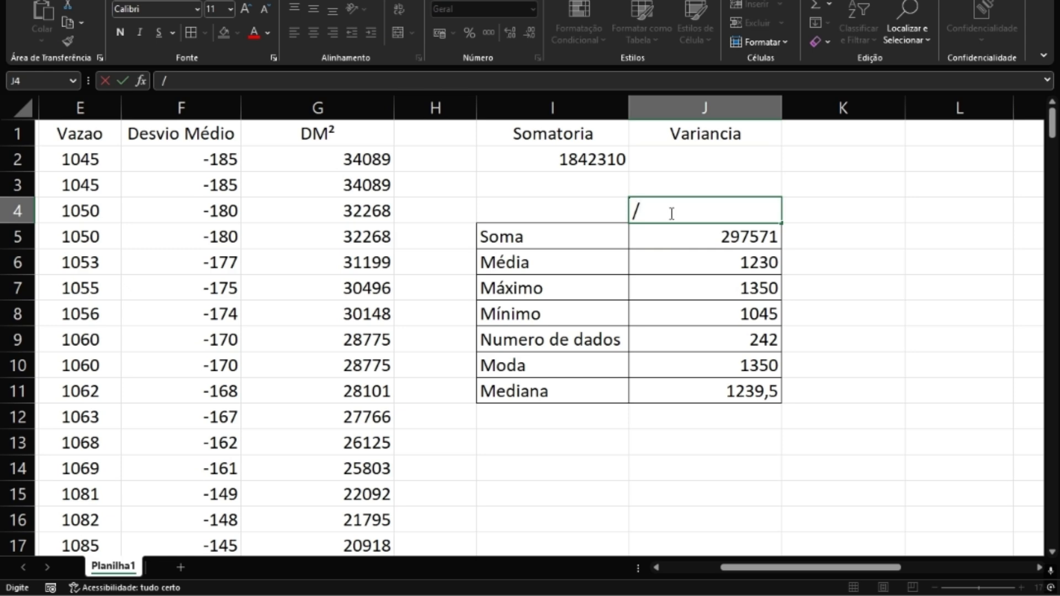
pyautogui.write('*+-')
pyautogui.moveTo(650, 211); pyautogui.dragTo(634, 211)
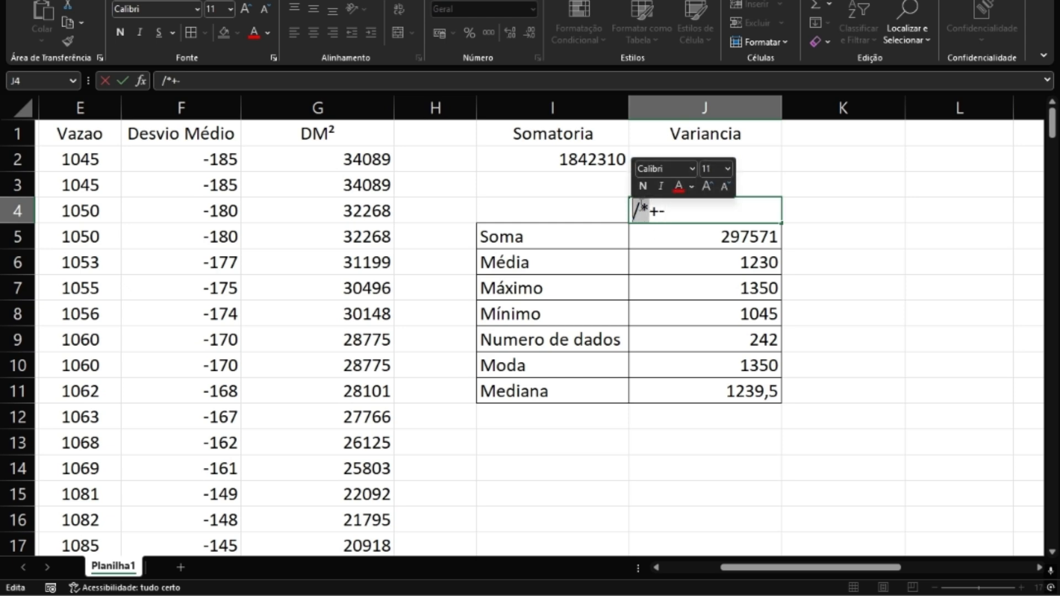
pyautogui.click(640, 210)
pyautogui.moveTo(641, 211); pyautogui.dragTo(626, 208)
pyautogui.click(668, 210)
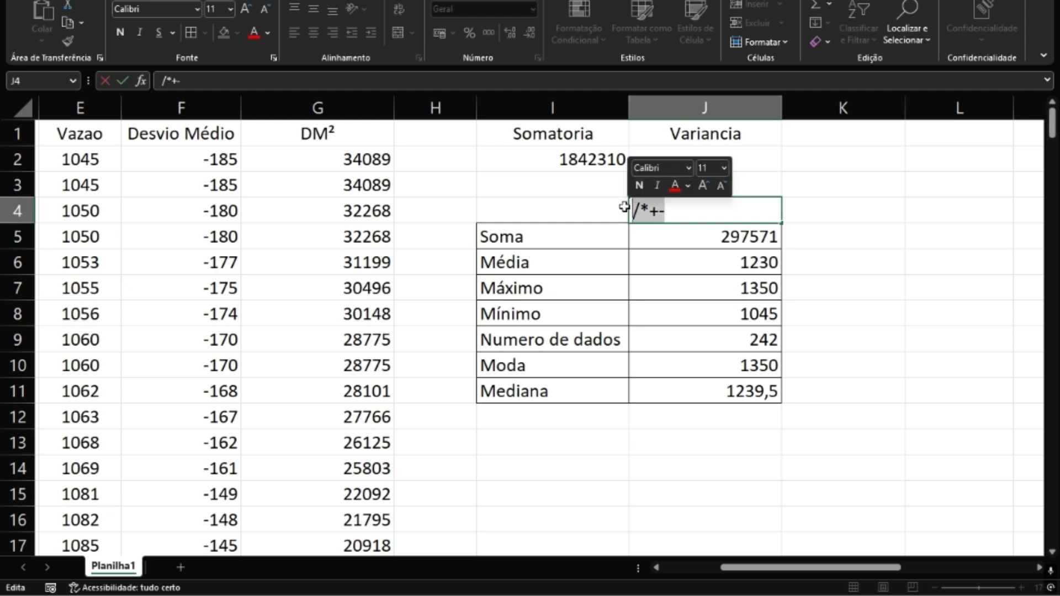
pyautogui.press('BackSpace')
pyautogui.click(688, 184)
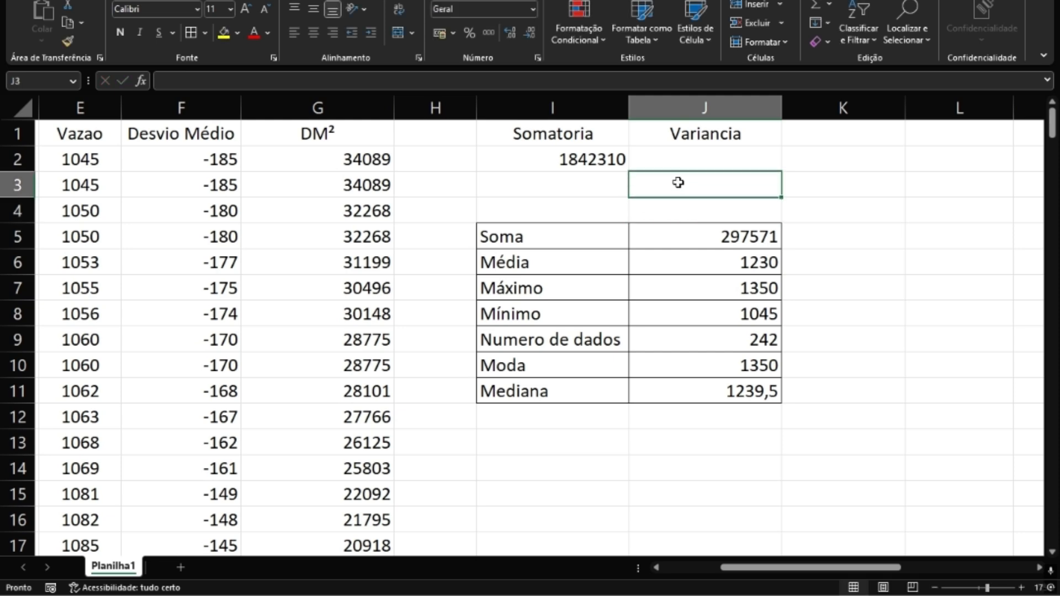
pyautogui.click(332, 167)
pyautogui.click(187, 158)
pyautogui.click(320, 156)
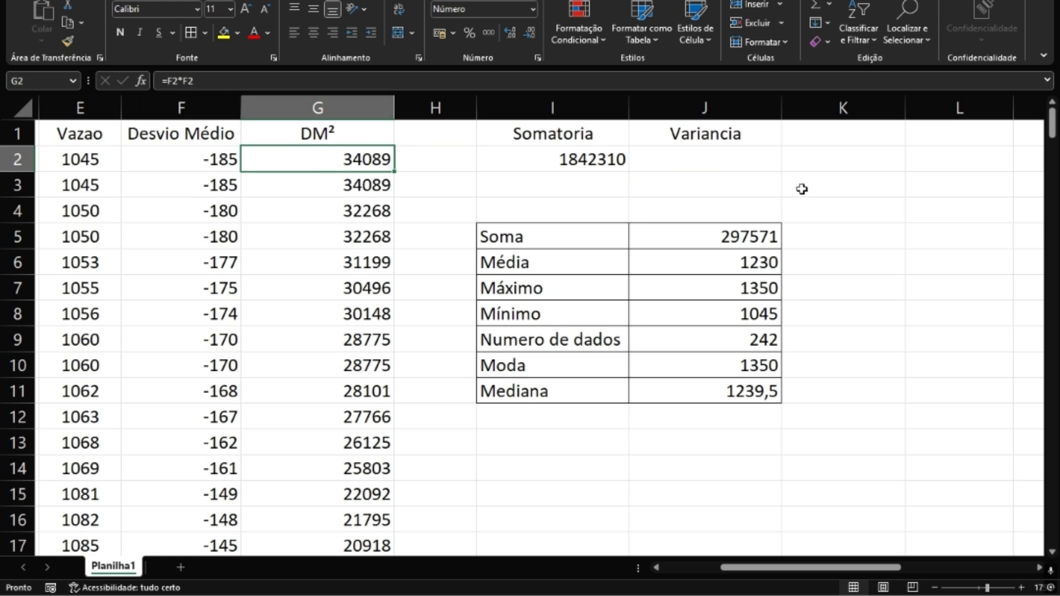
pyautogui.click(693, 195)
pyautogui.click(690, 210)
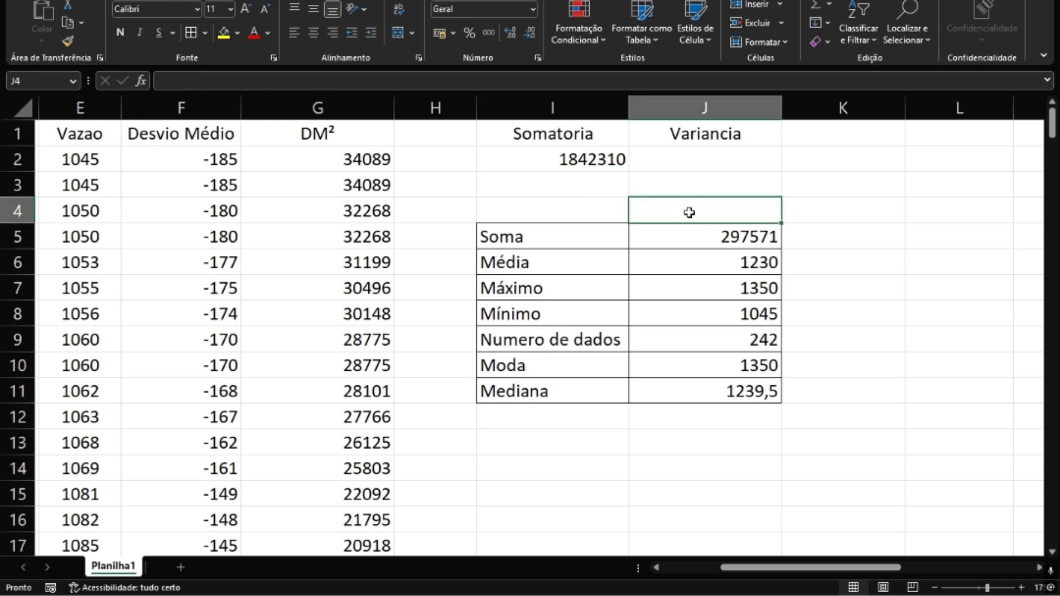
# Calculate the variance in J2 by dividing the Somatoria value in I2 by the number of data in J9 (=I2/J9)
pyautogui.click(698, 160)
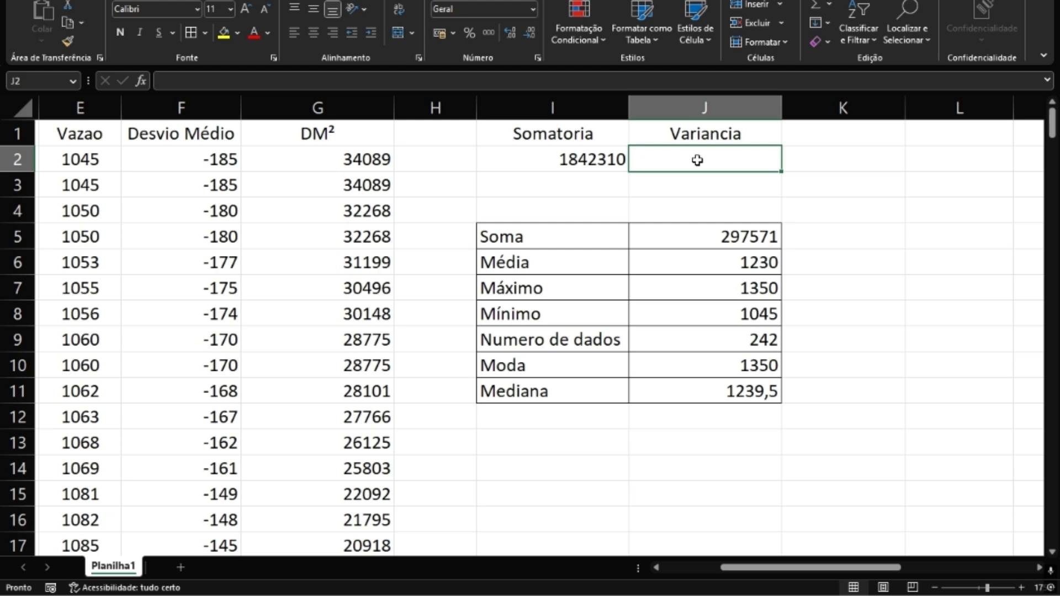
pyautogui.write('=')
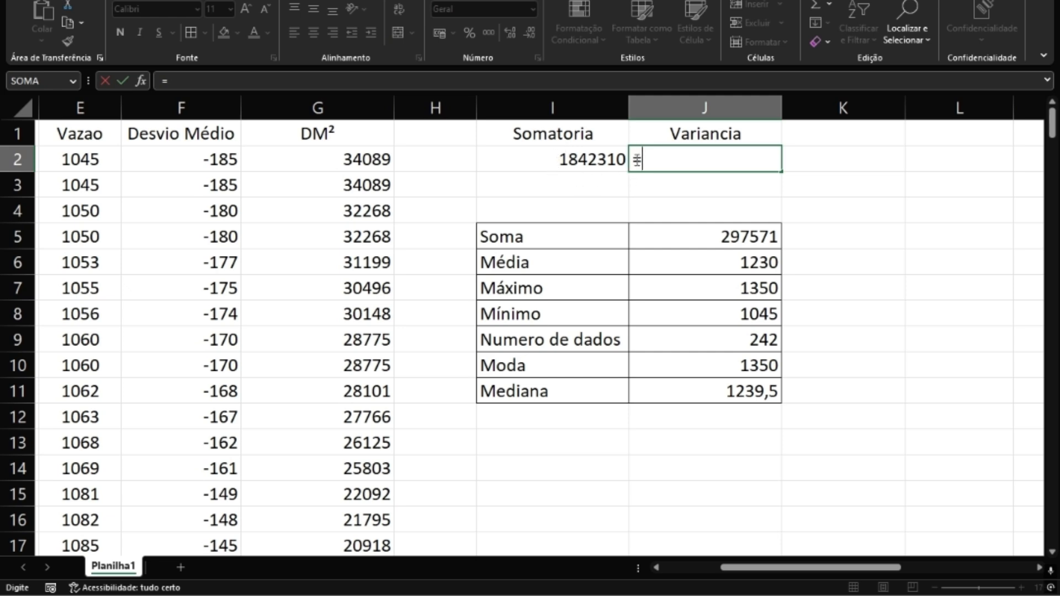
pyautogui.click(579, 155)
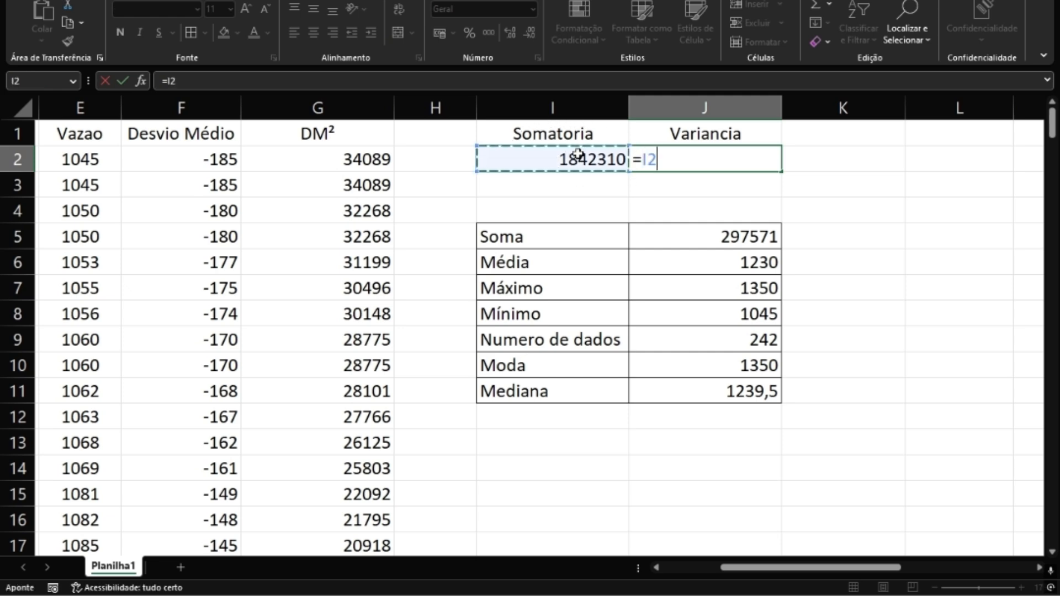
pyautogui.write('/')
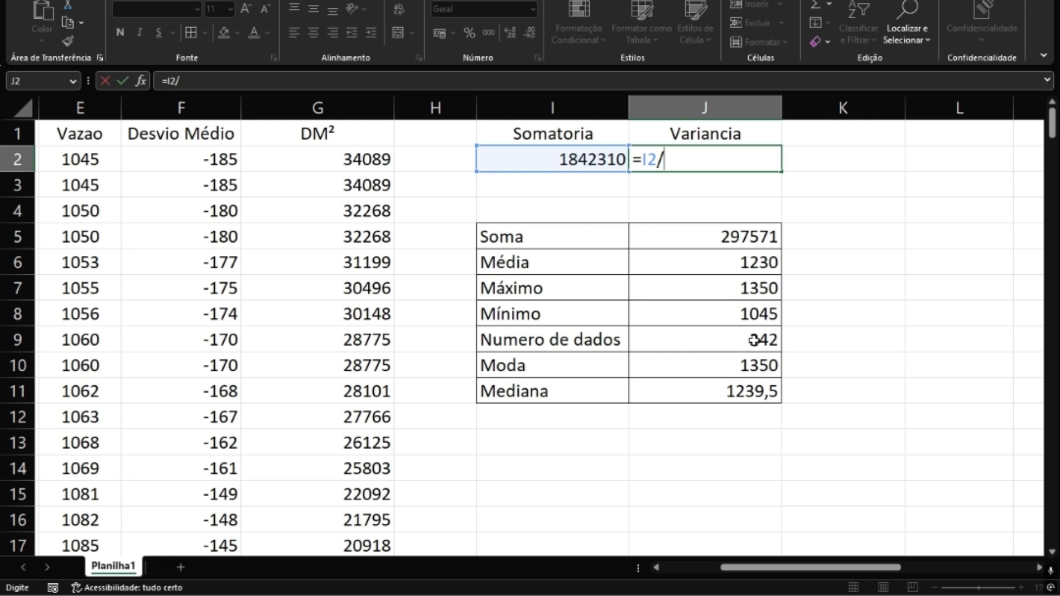
pyautogui.click(710, 343)
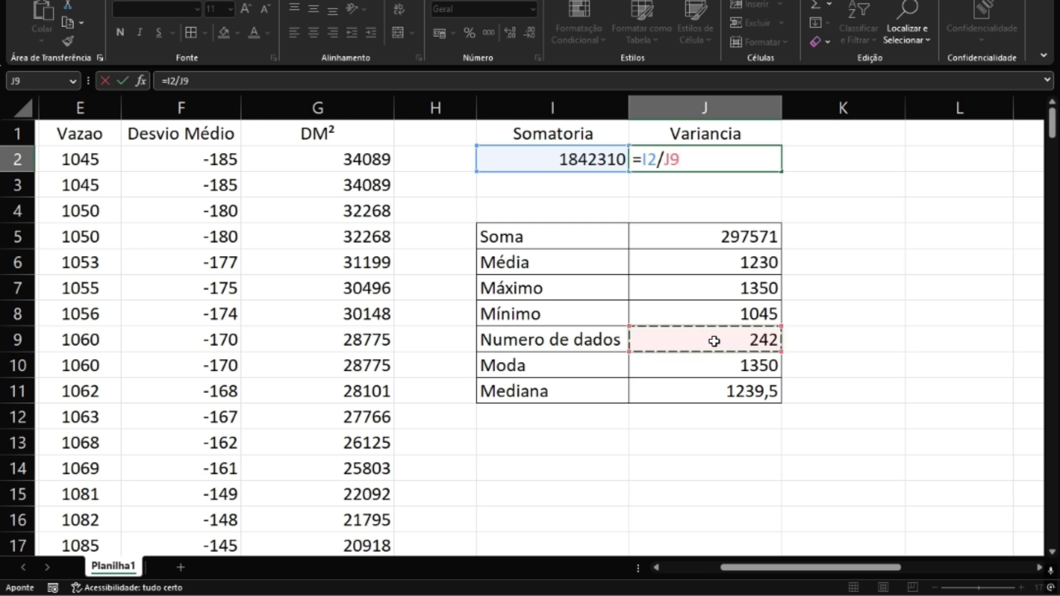
pyautogui.press('Return')
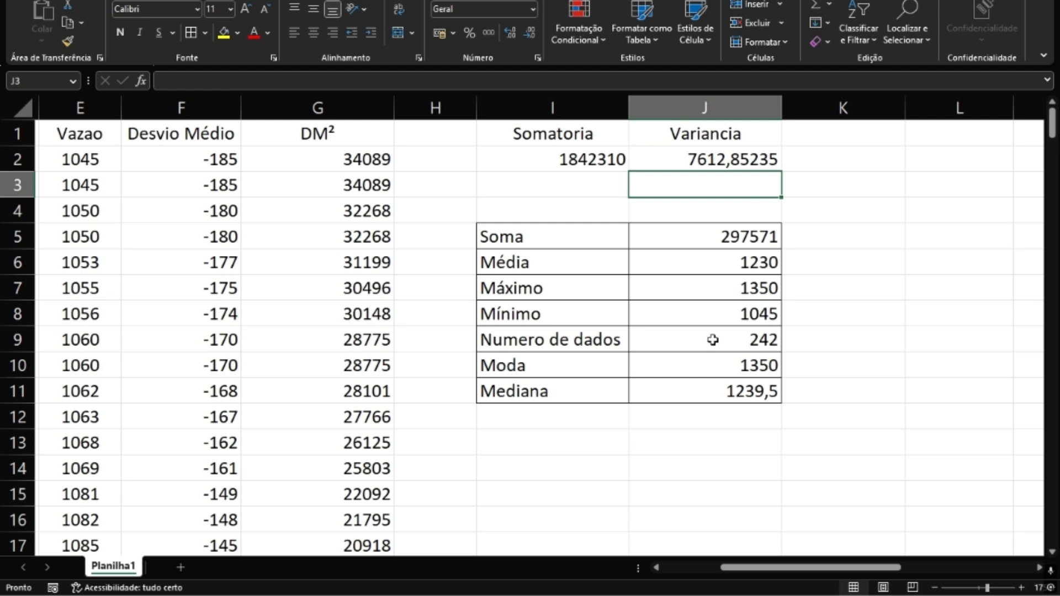
pyautogui.click(700, 161)
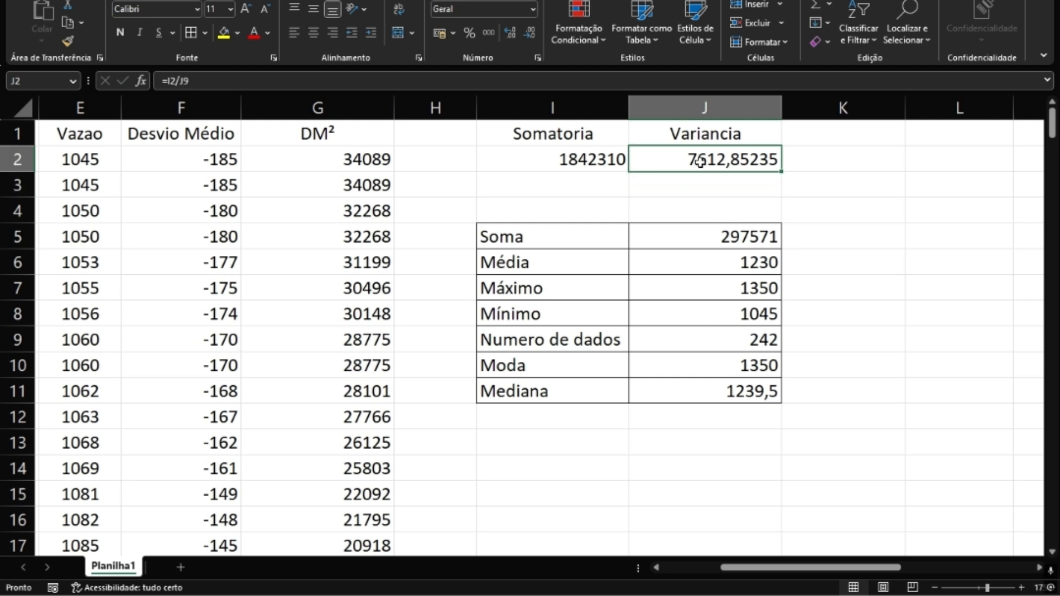
pyautogui.click(590, 154)
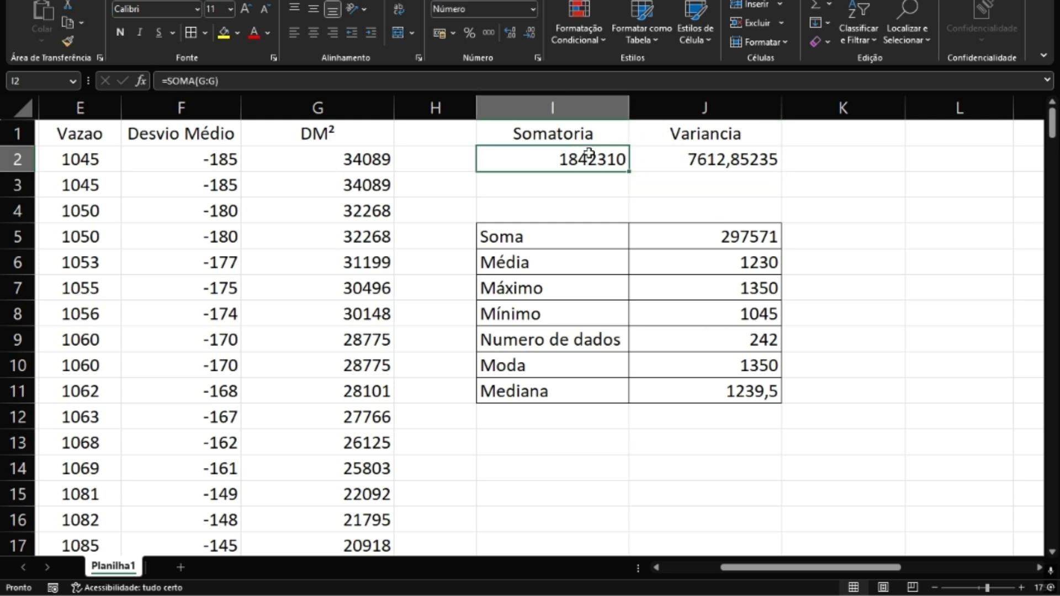
pyautogui.click(715, 159)
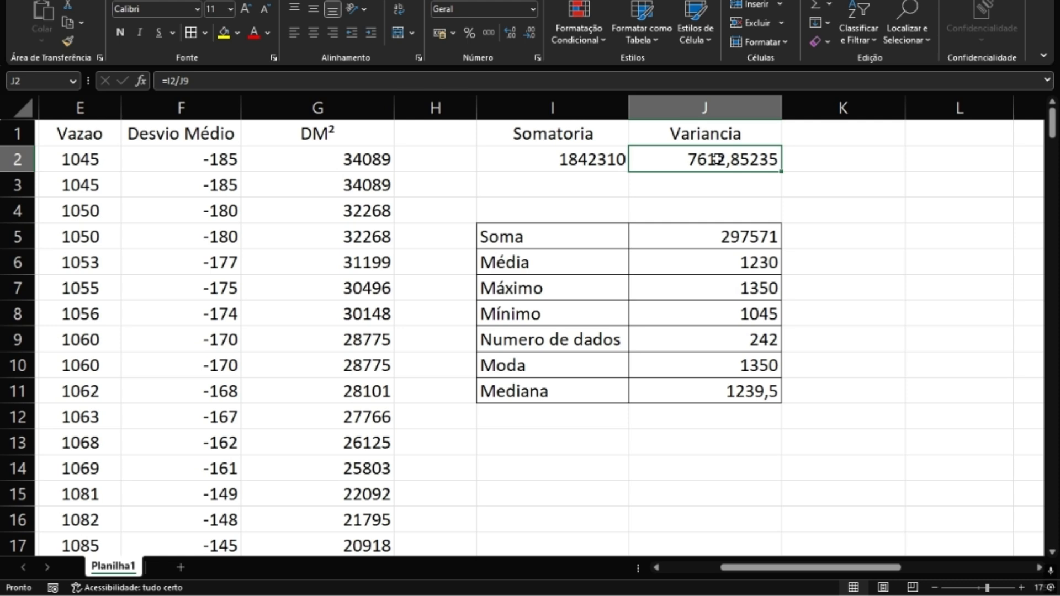
# Enter the header Desvio Padrão in K1, beside the Variancia header
pyautogui.click(814, 161)
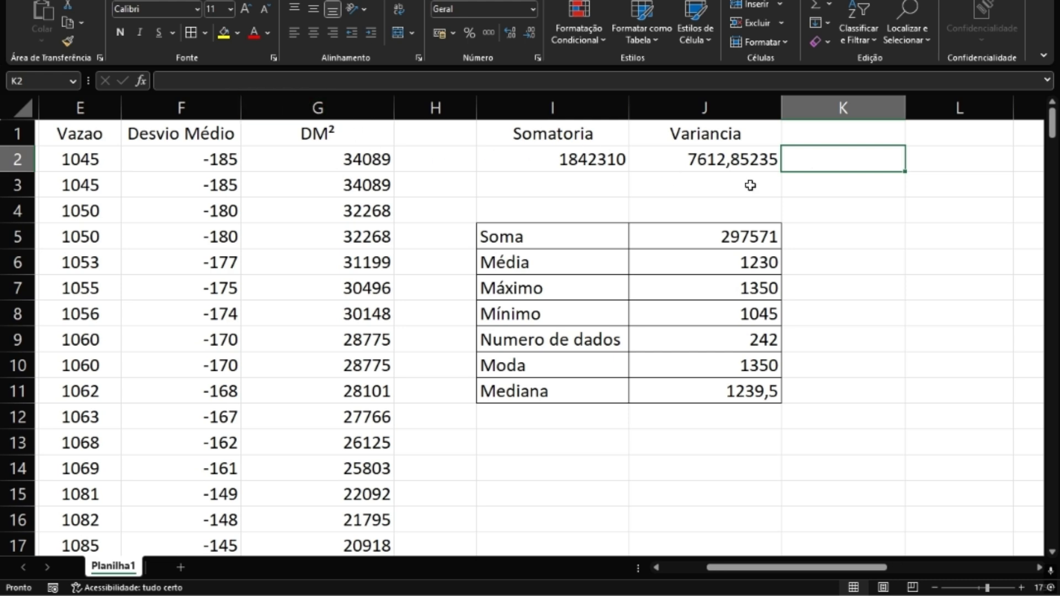
pyautogui.click(873, 135)
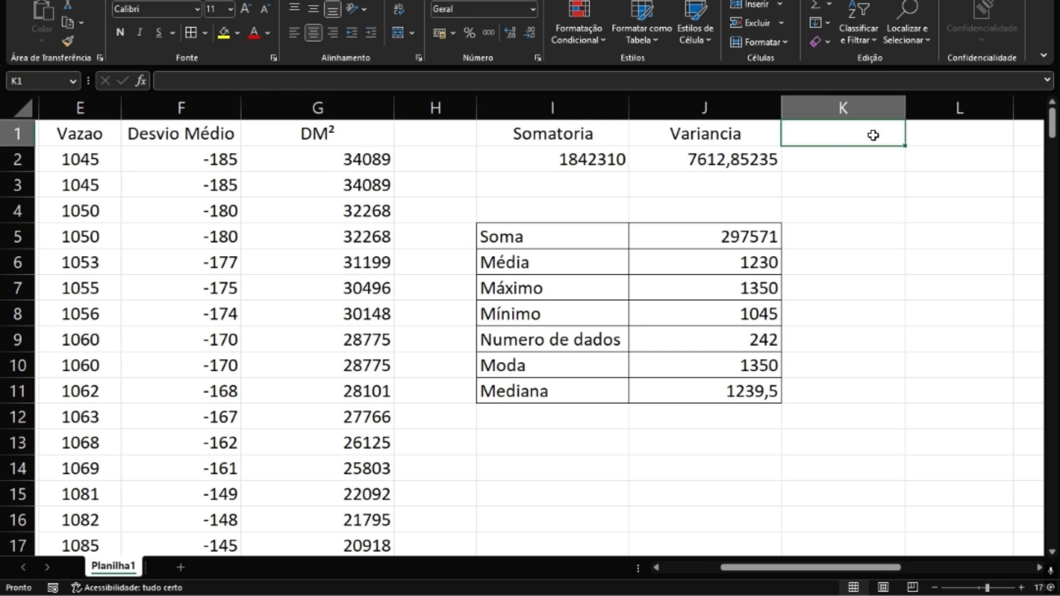
pyautogui.write('DEs')
pyautogui.press('BackSpace')
pyautogui.press('BackSpace')
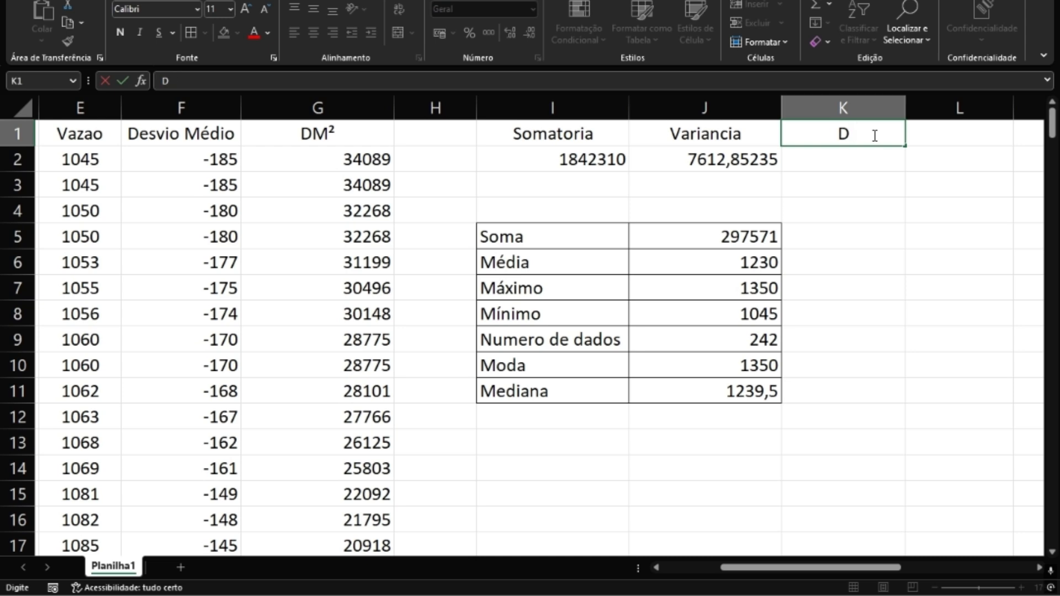
pyautogui.write('esvio')
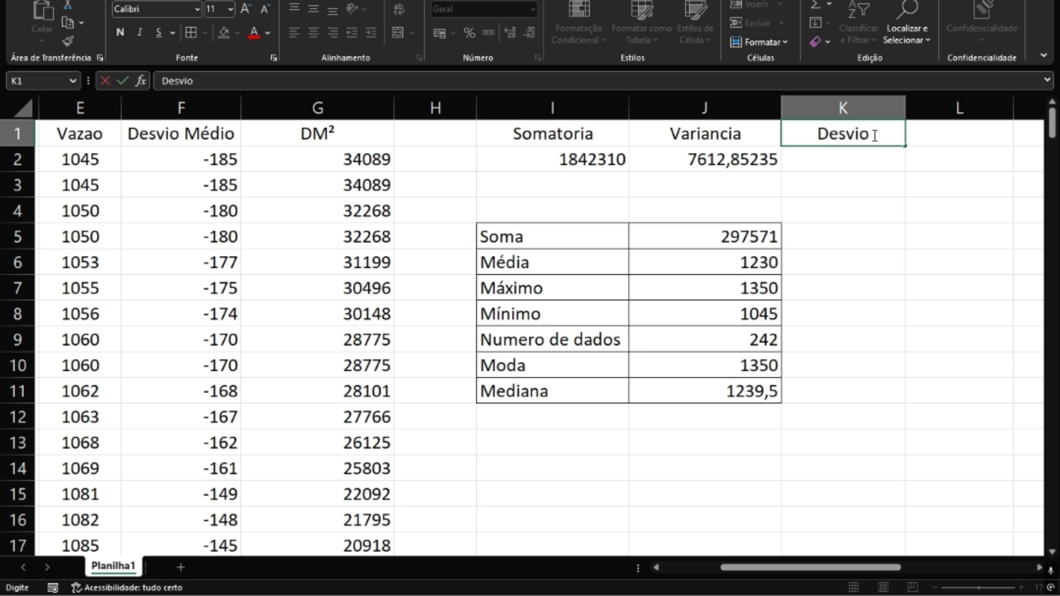
pyautogui.write(' Padrão')
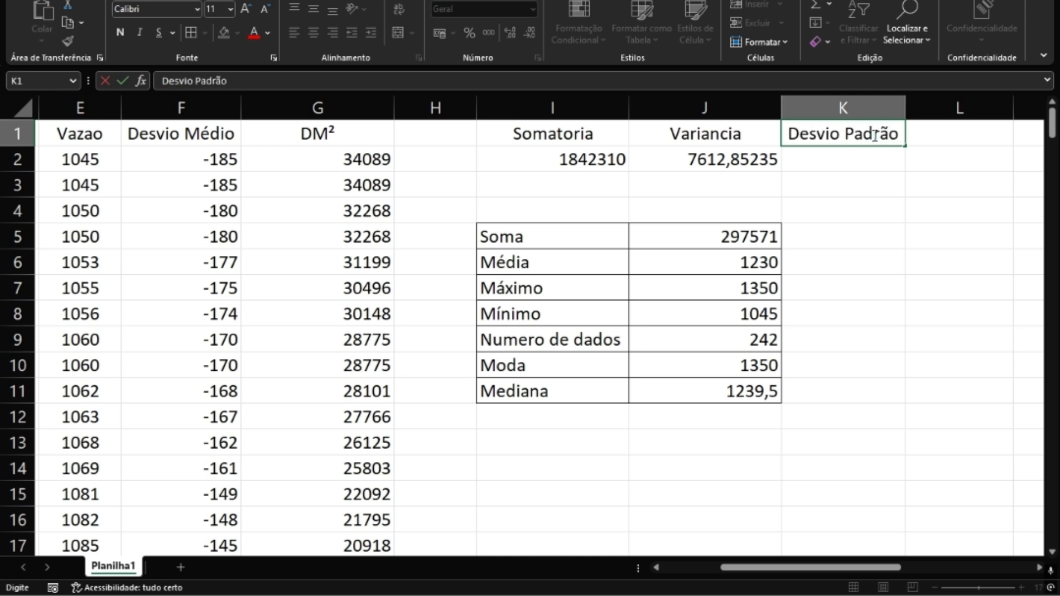
pyautogui.press('Return')
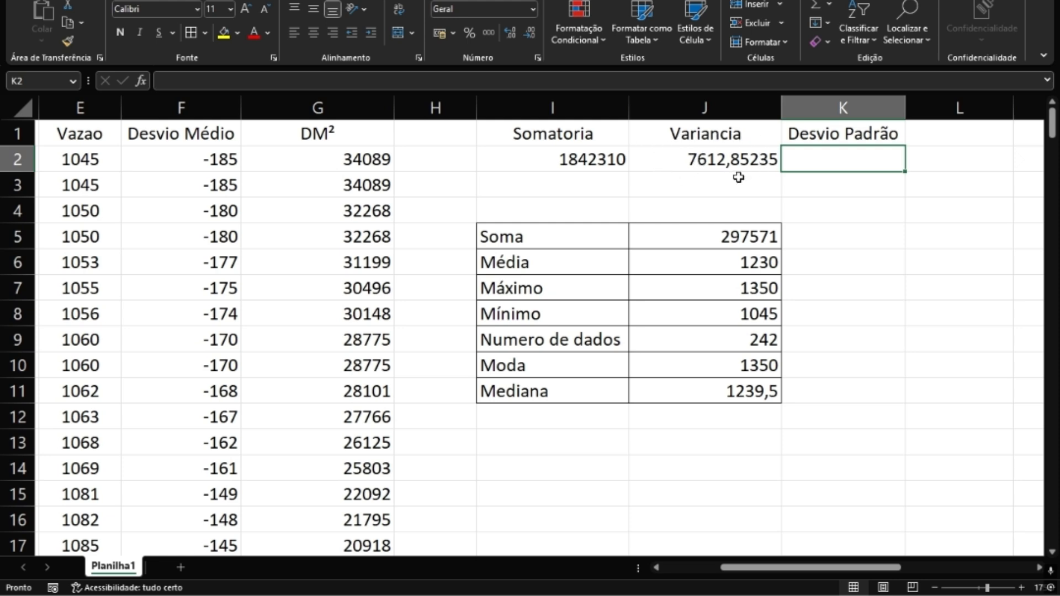
pyautogui.write('=')
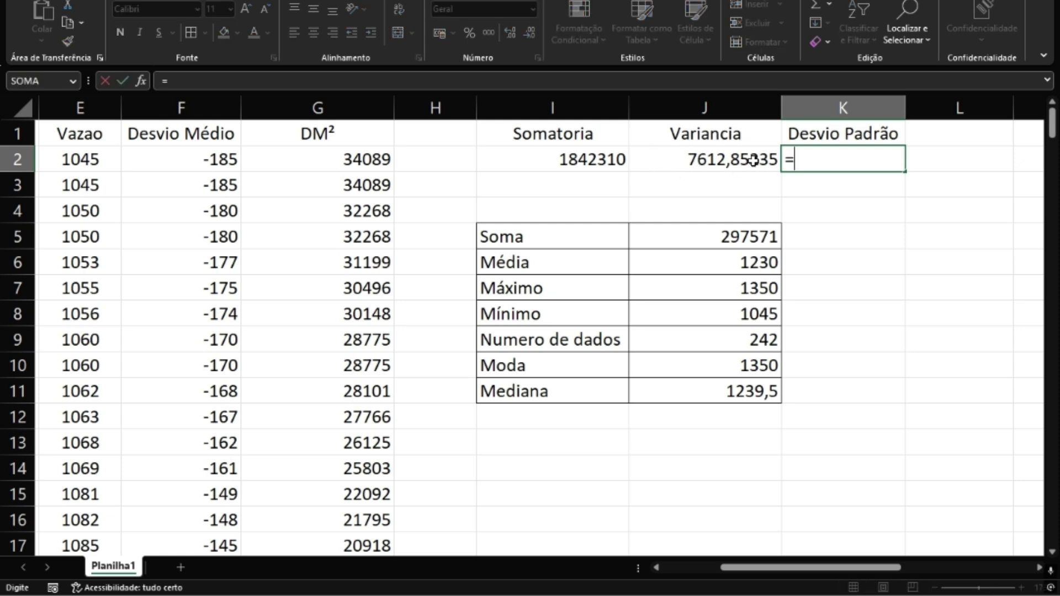
pyautogui.write('raiz')
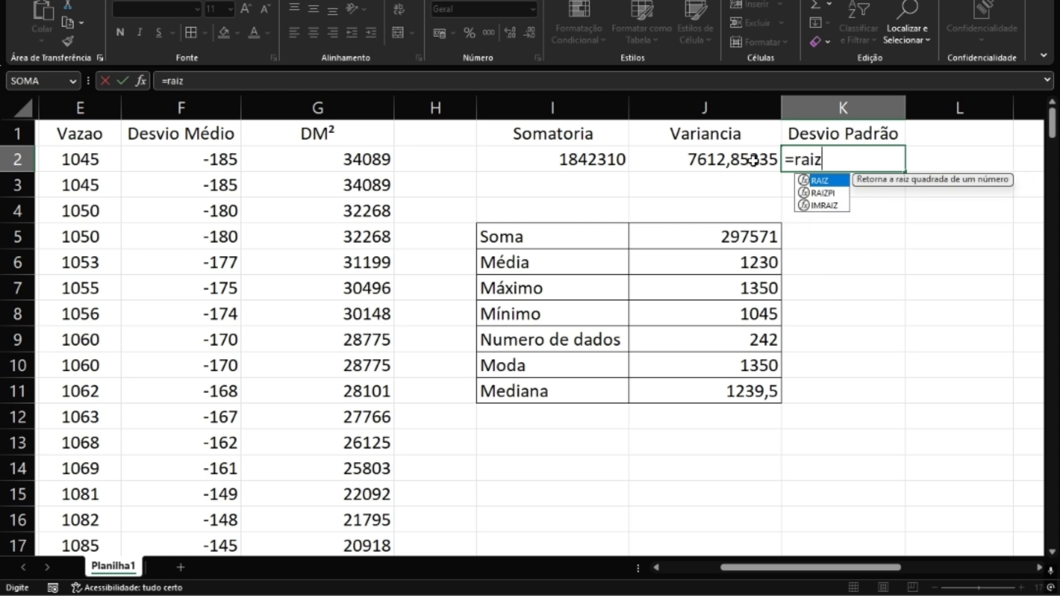
pyautogui.press('BackSpace')
pyautogui.press('BackSpace')
pyautogui.press('BackSpace')
pyautogui.press('BackSpace')
pyautogui.press('BackSpace')
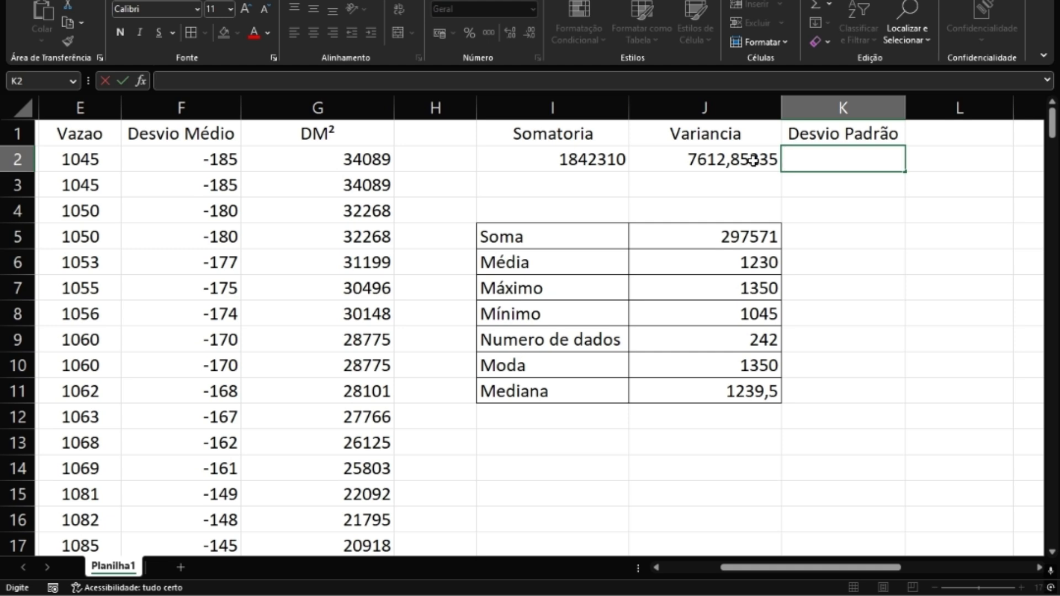
# Calculate the standard deviation in K2 as the square root of the variance with =RAIZ(J2)
pyautogui.write('=raiz')
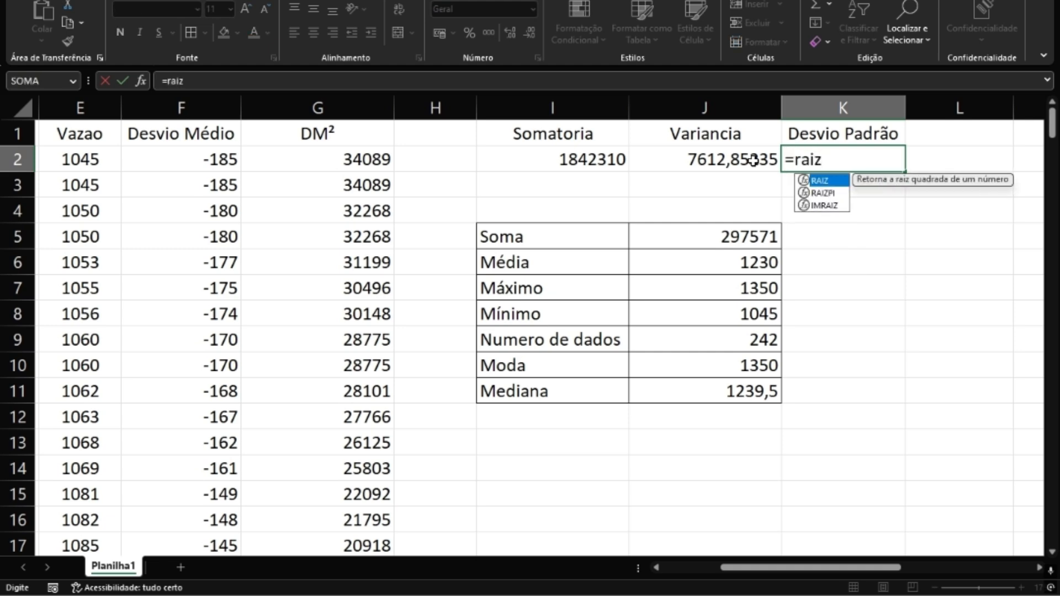
pyautogui.write('(')
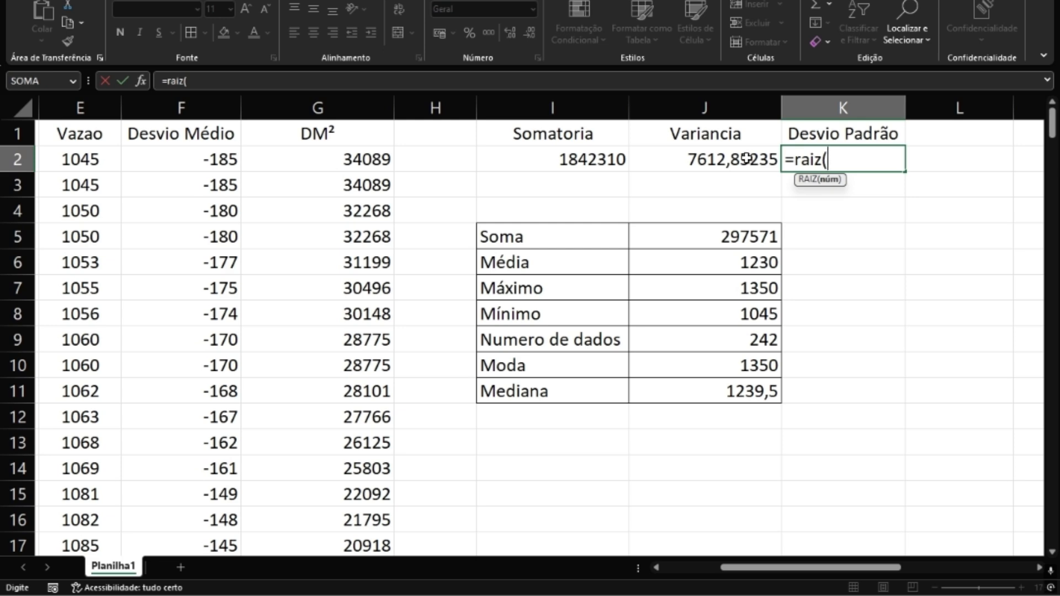
pyautogui.click(725, 157)
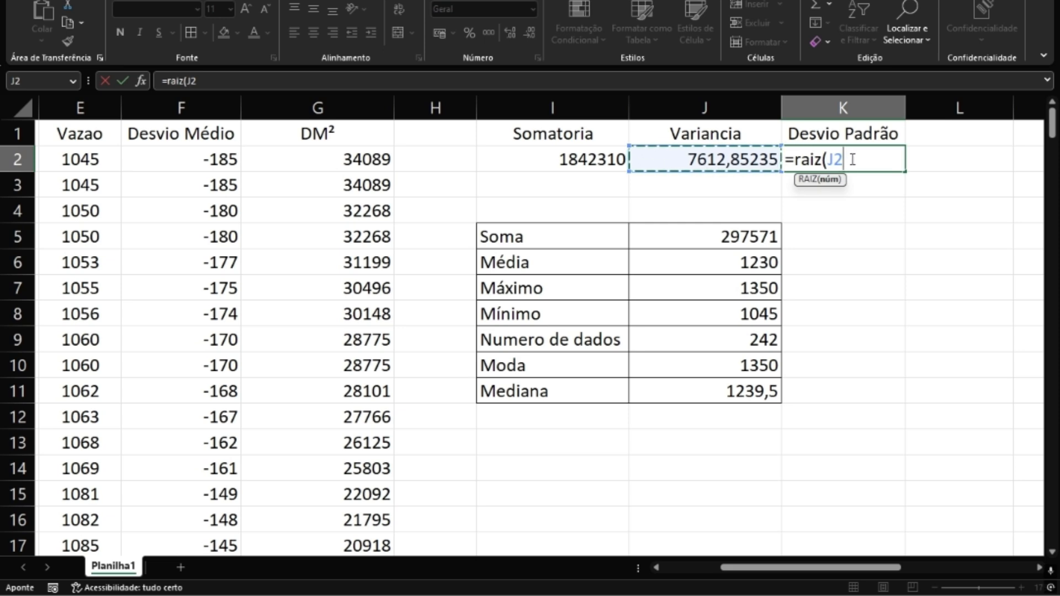
pyautogui.press('Return')
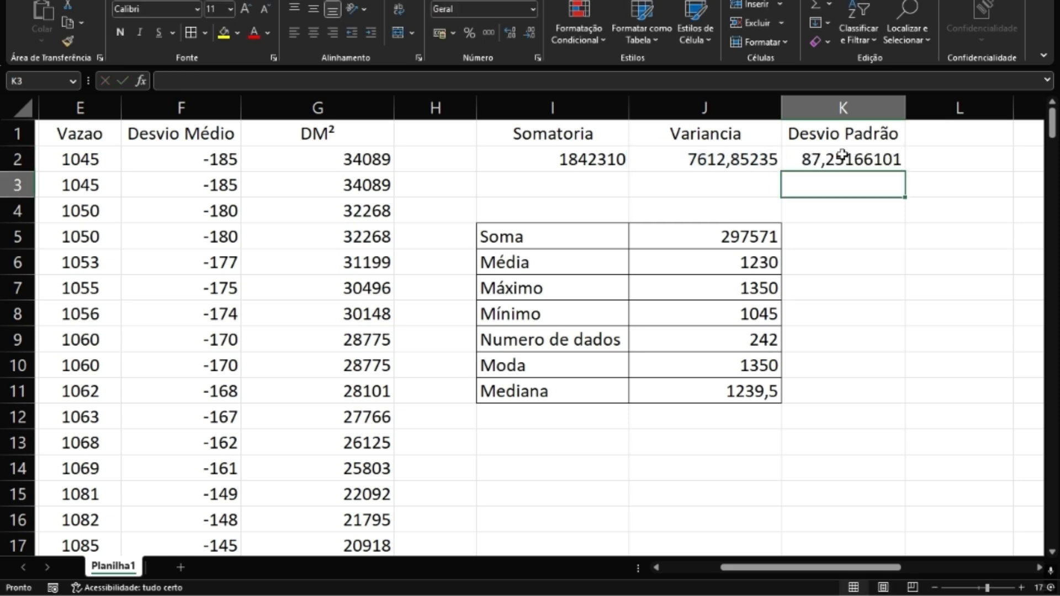
pyautogui.click(822, 157)
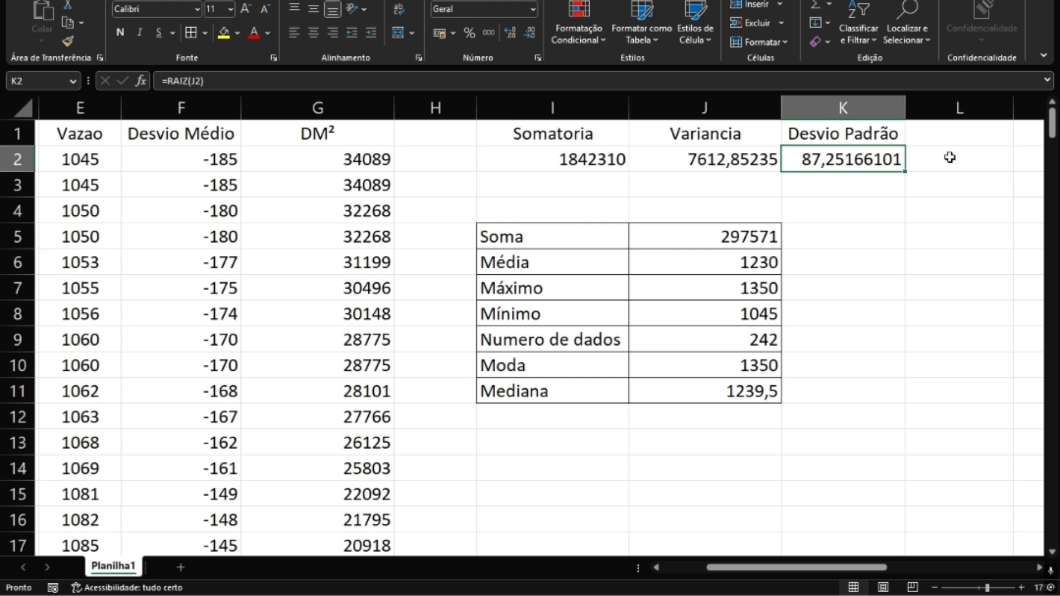
# Enter the header Coef Variação in L1 and fit column L's width to its contents
pyautogui.click(942, 130)
pyautogui.write('Coef')
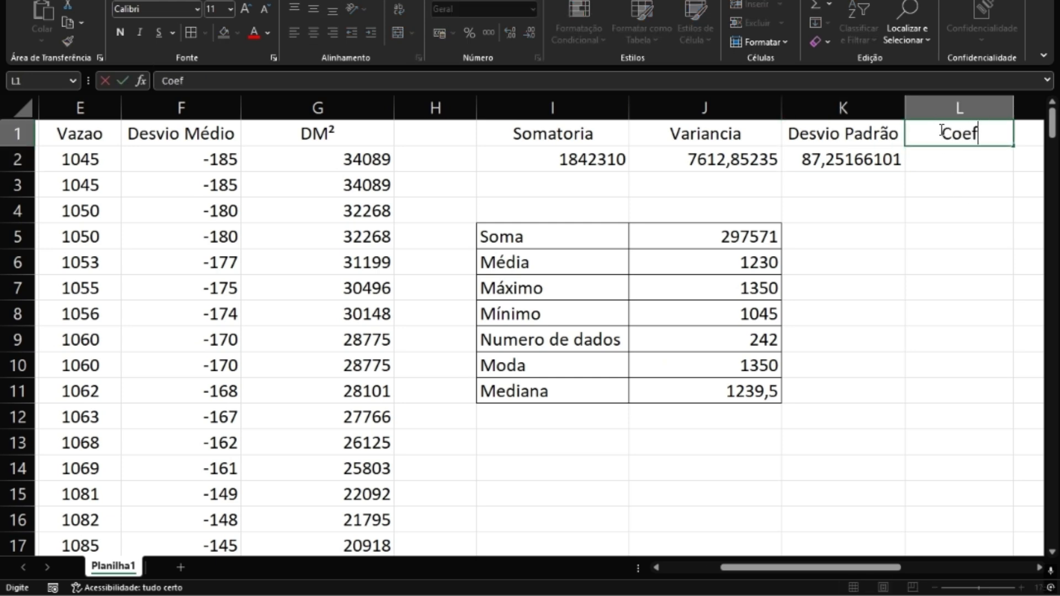
pyautogui.write(' Varia')
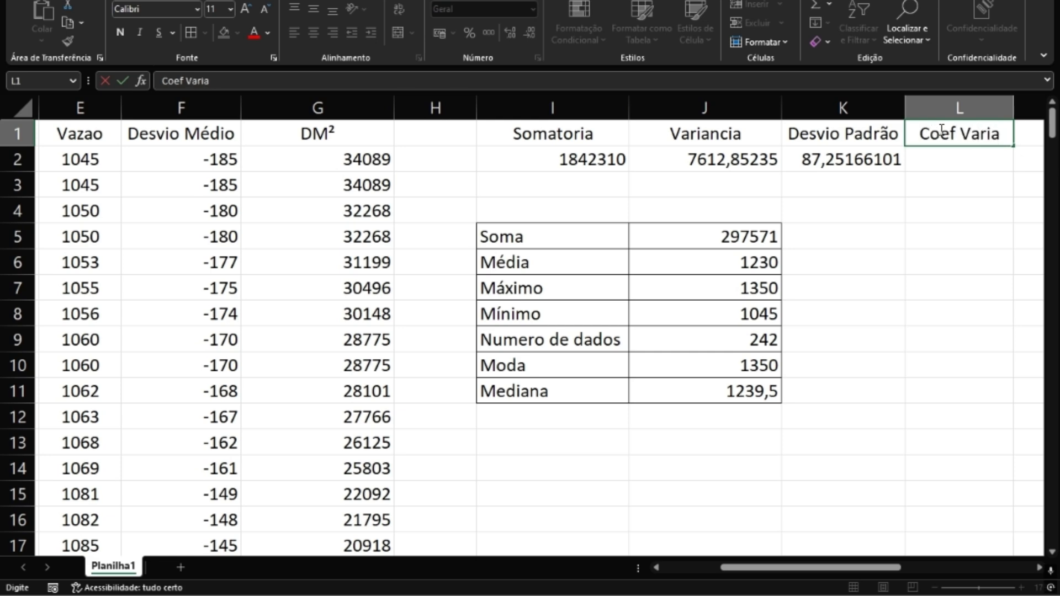
pyautogui.write('ção')
pyautogui.click(972, 202)
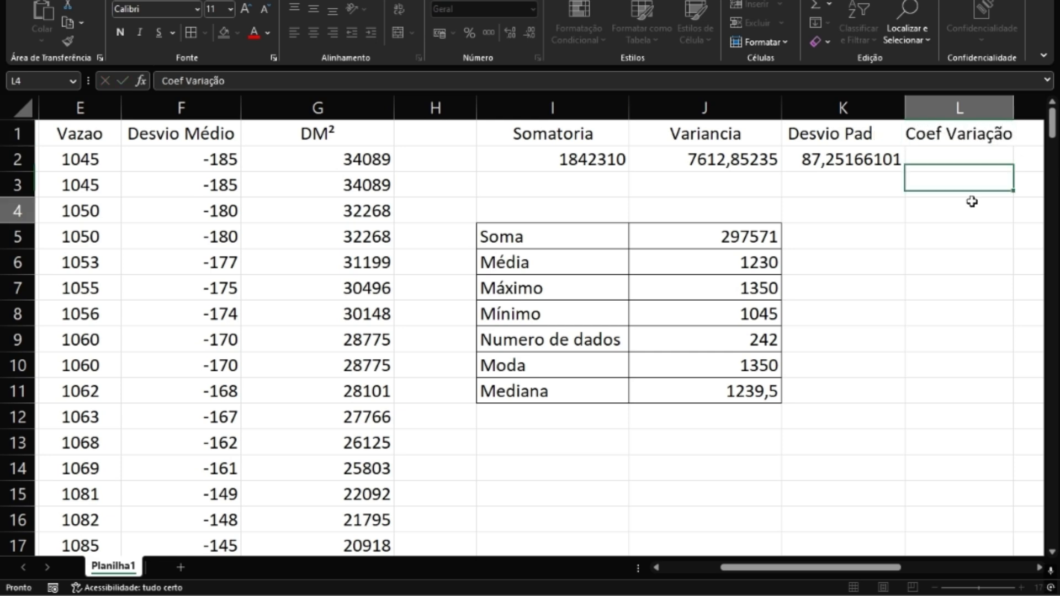
pyautogui.doubleClick(1014, 108)
pyautogui.moveTo(895, 569); pyautogui.dragTo(919, 568)
pyautogui.click(840, 171)
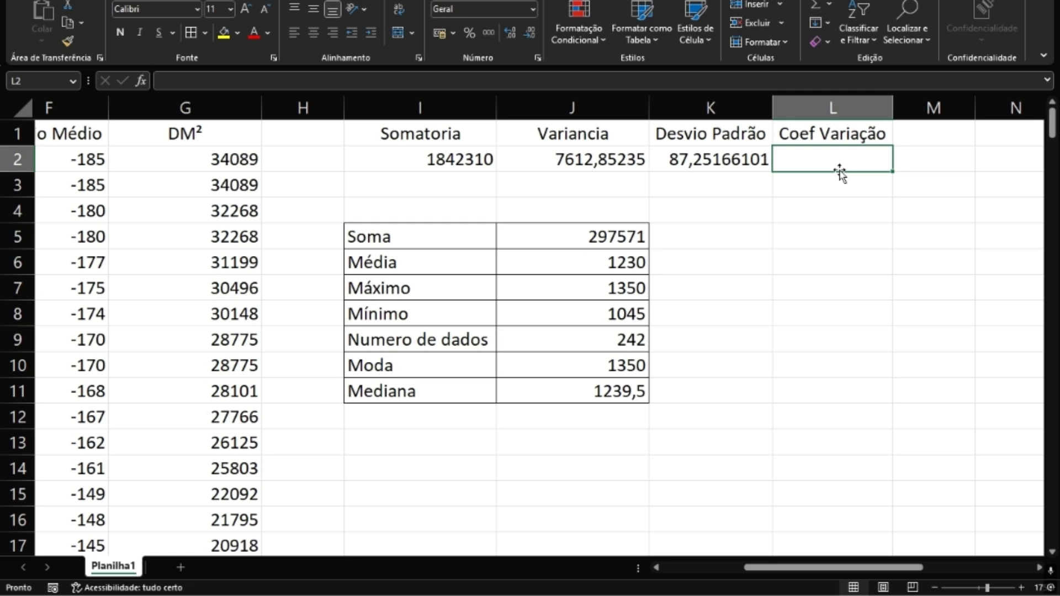
# Enter the operator symbols (), * and / in cells L5, L6 and L7 as a reference list
pyautogui.click(816, 262)
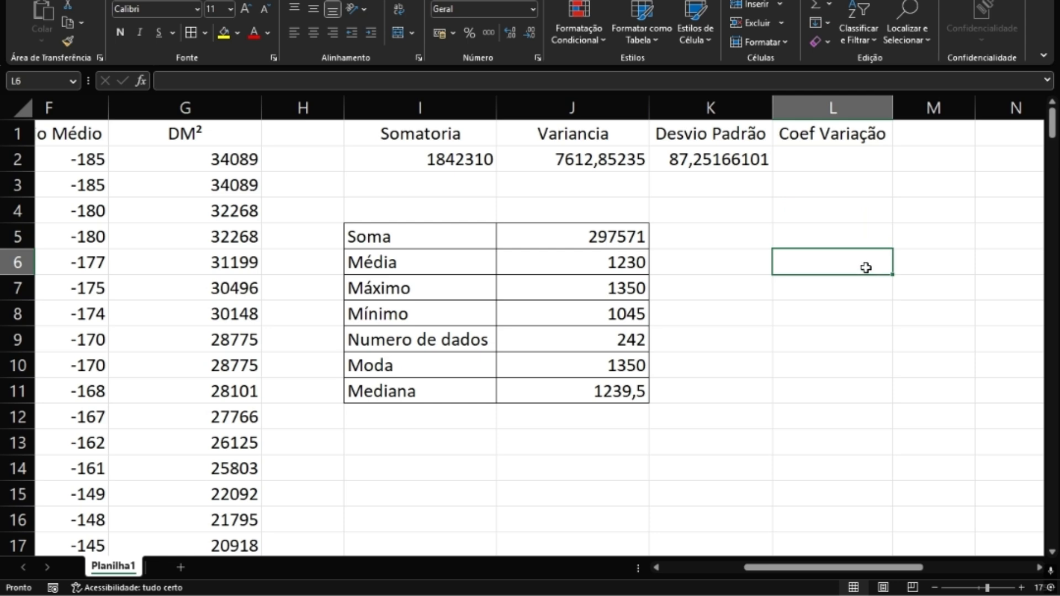
pyautogui.press('Up')
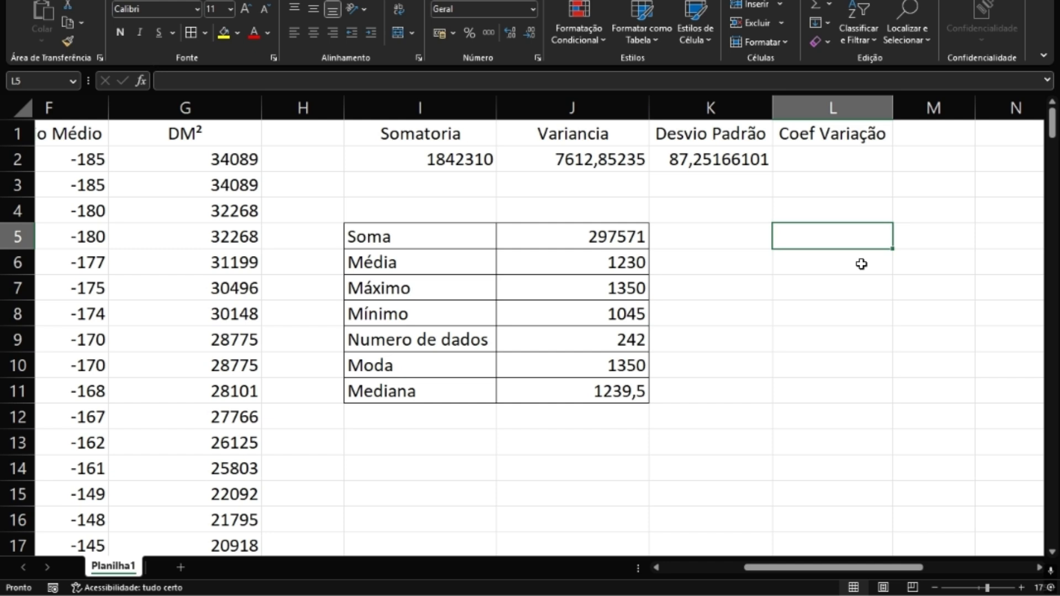
pyautogui.write('()')
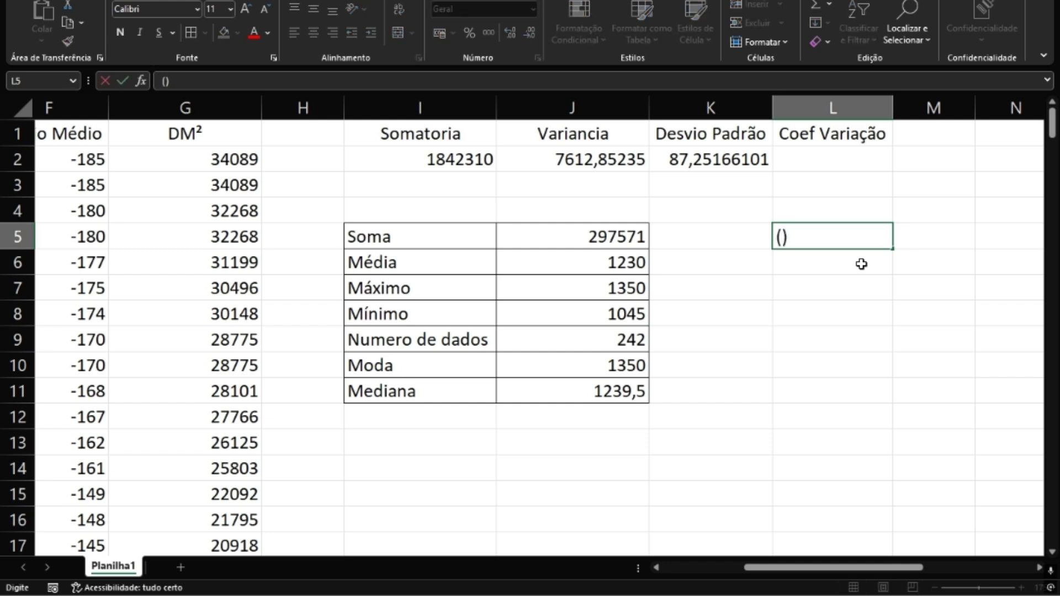
pyautogui.press('Return')
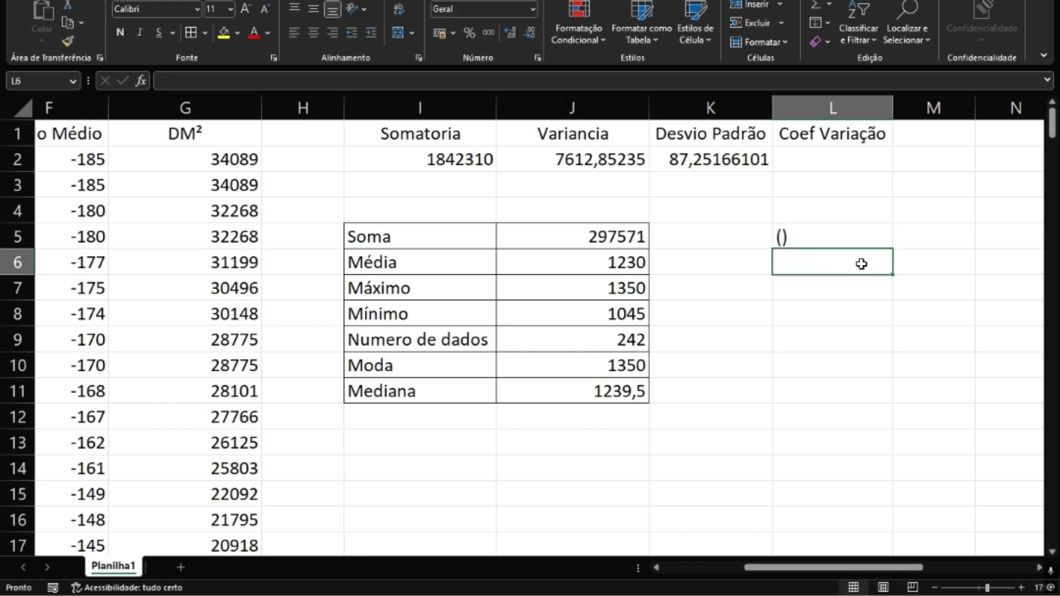
pyautogui.write('*')
pyautogui.press('Return')
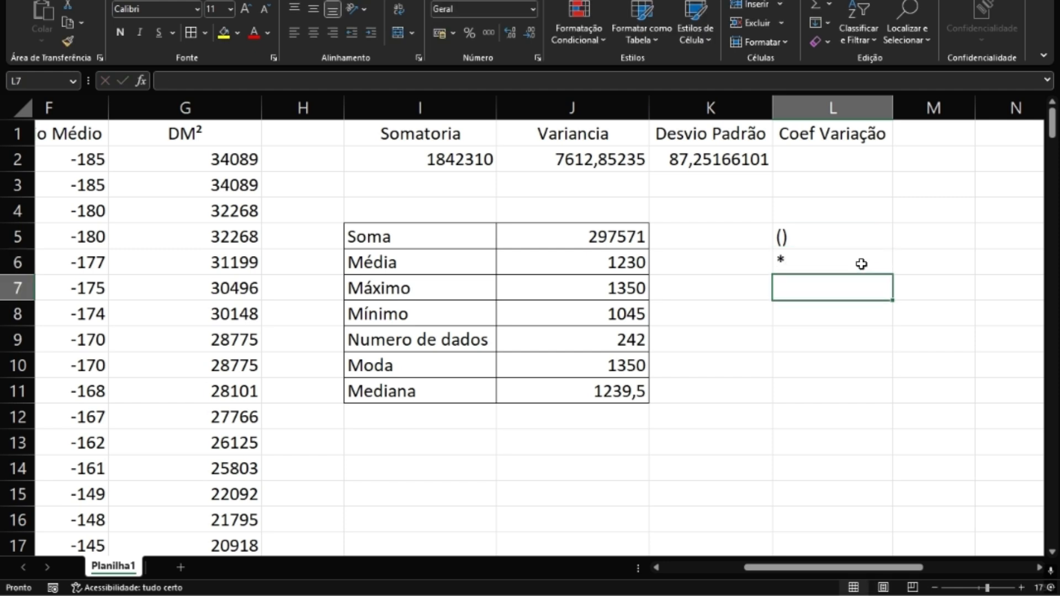
pyautogui.write('?')
pyautogui.press('BackSpace')
pyautogui.write('/')
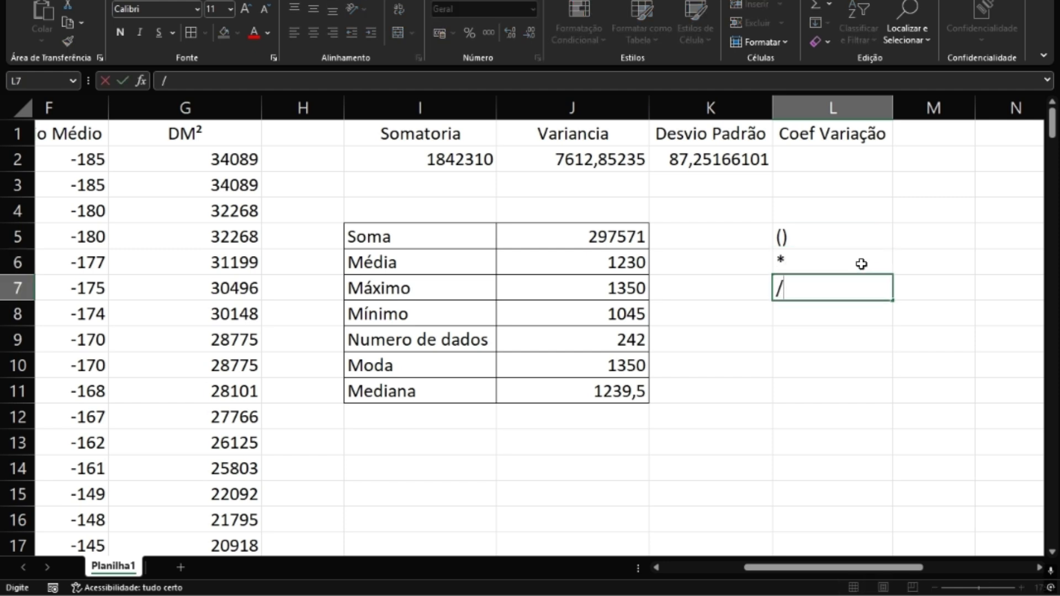
pyautogui.press('Return')
pyautogui.press('Right')
pyautogui.press('Left')
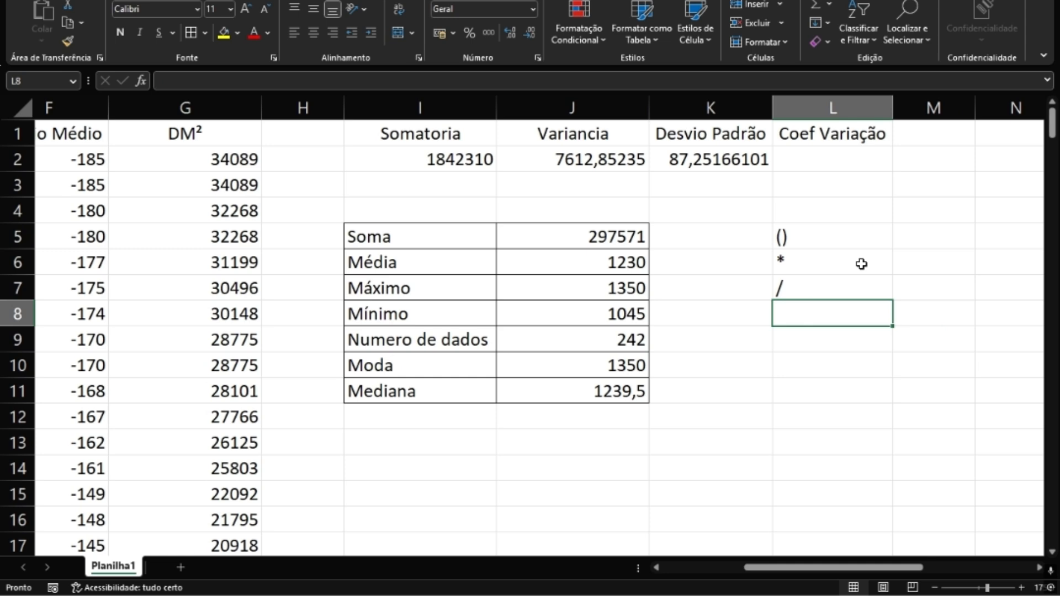
# Add the symbols + and - as plain entries in L8 and L9 to complete the operator list
pyautogui.write('+')
pyautogui.press('Down')
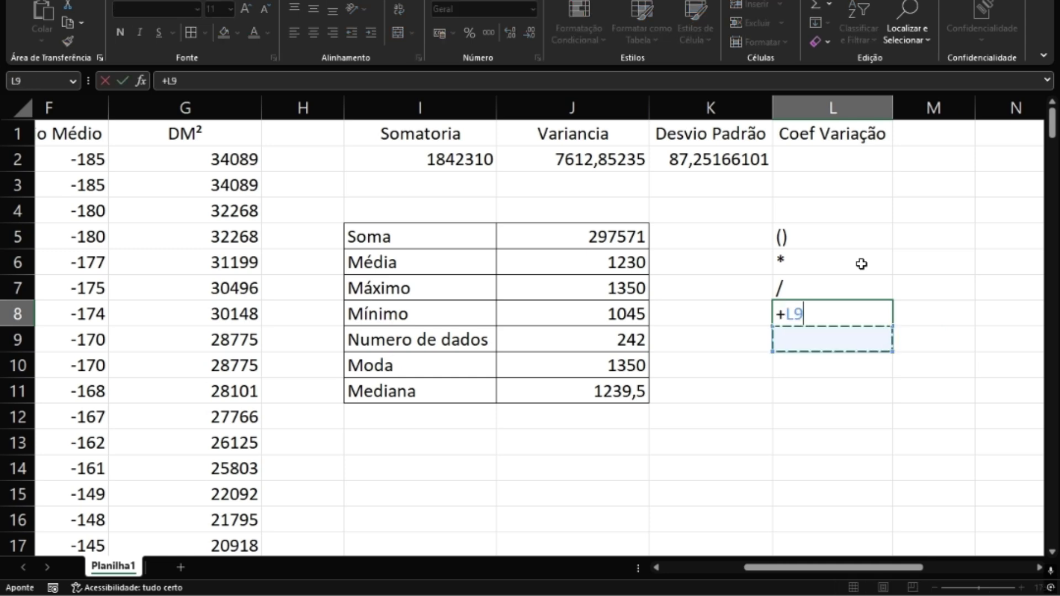
pyautogui.write('-')
pyautogui.press('BackSpace')
pyautogui.press('BackSpace')
pyautogui.press('BackSpace')
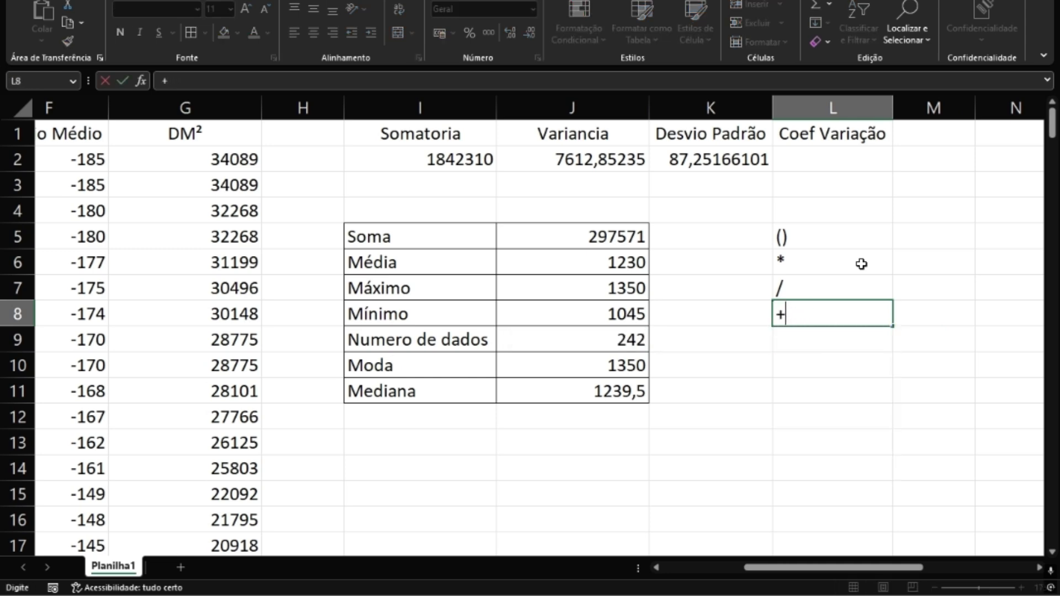
pyautogui.press('Down')
pyautogui.press('BackSpace')
pyautogui.press('BackSpace')
pyautogui.click(883, 362)
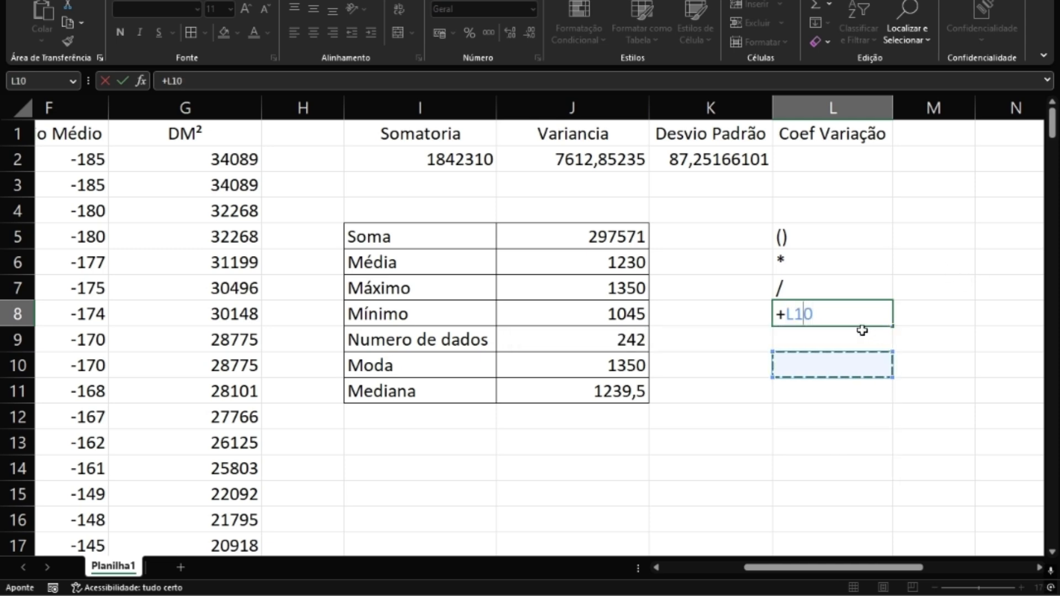
pyautogui.press('BackSpace')
pyautogui.press('BackSpace')
pyautogui.press('BackSpace')
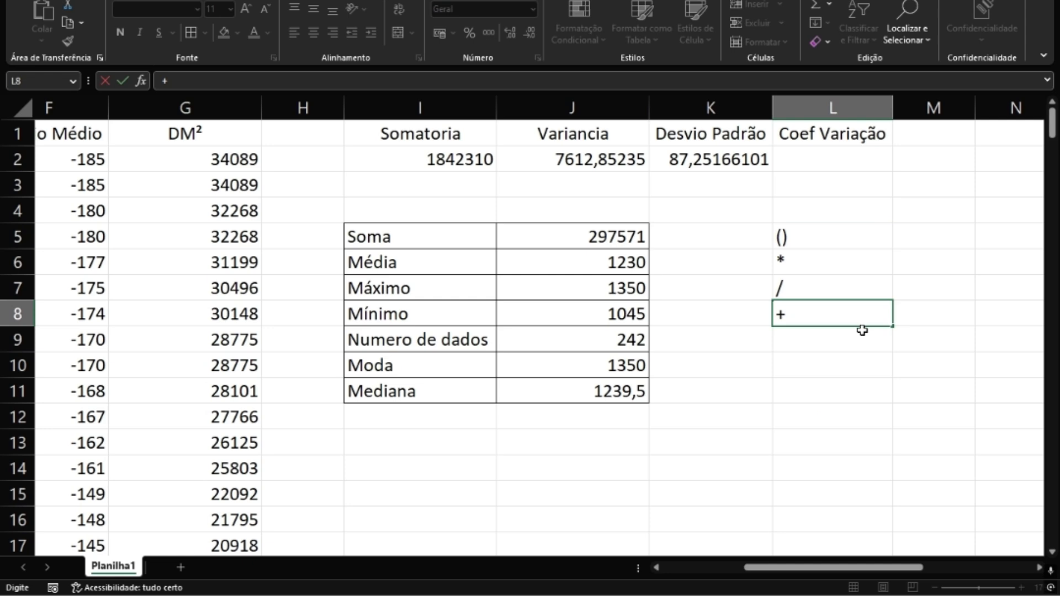
pyautogui.press('Return')
pyautogui.write('-')
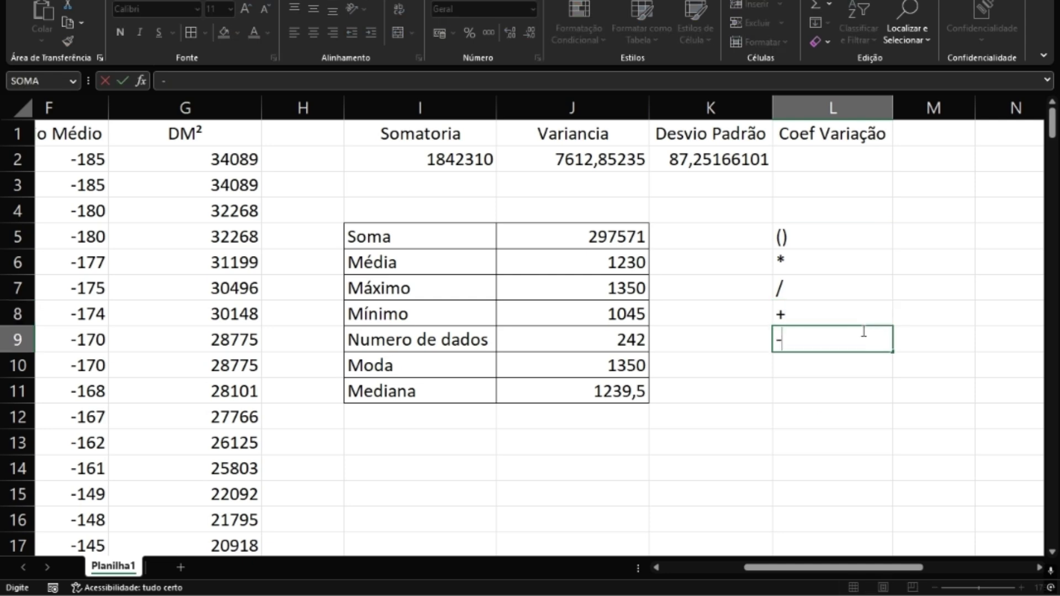
pyautogui.click(851, 240)
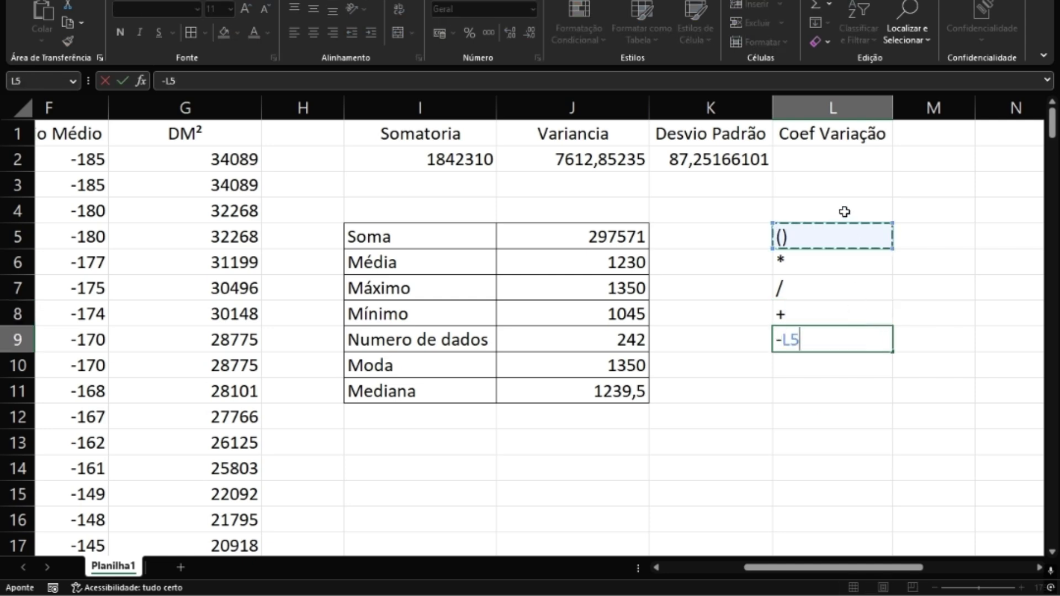
pyautogui.press('BackSpace')
pyautogui.press('BackSpace')
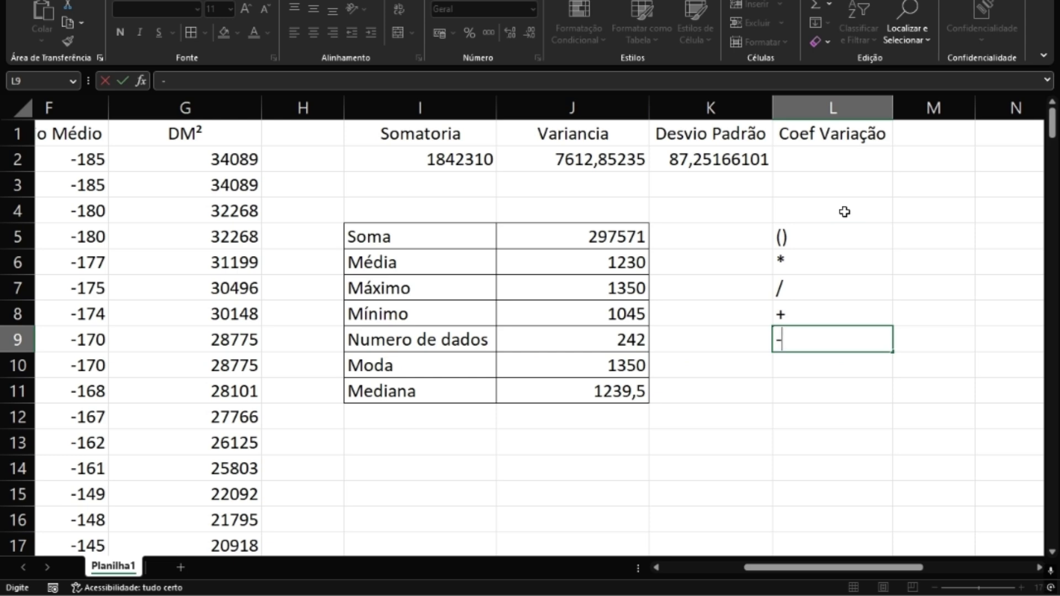
pyautogui.press('Return')
pyautogui.click(826, 240)
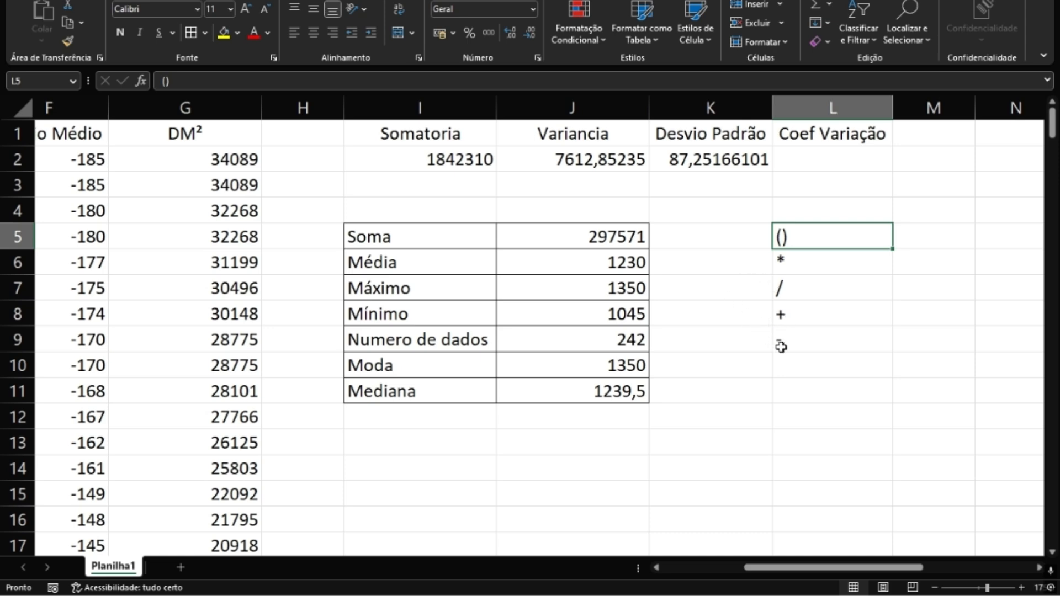
pyautogui.moveTo(781, 346); pyautogui.dragTo(817, 242)
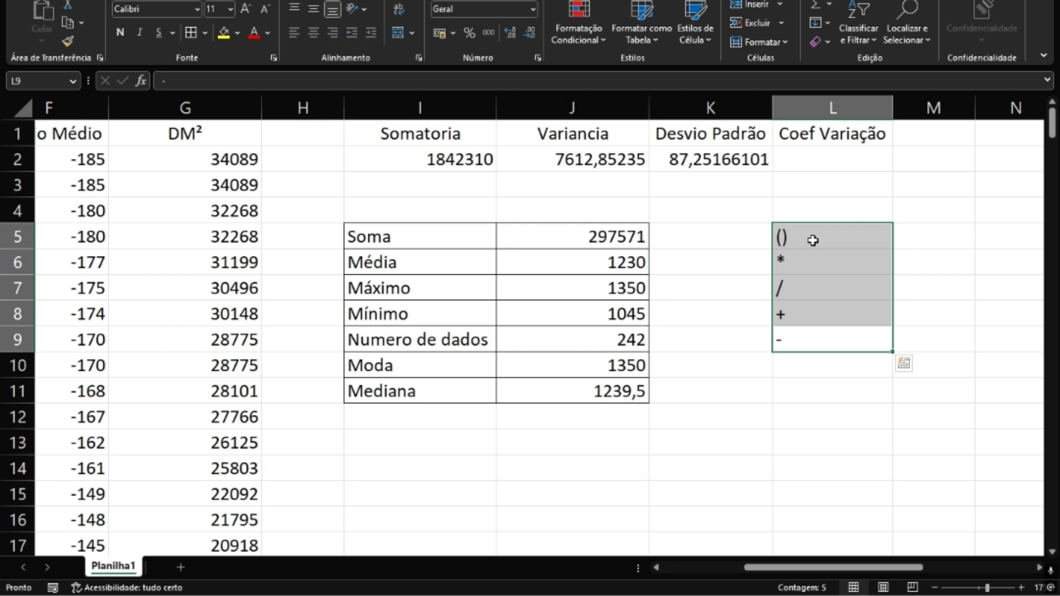
pyautogui.click(956, 310)
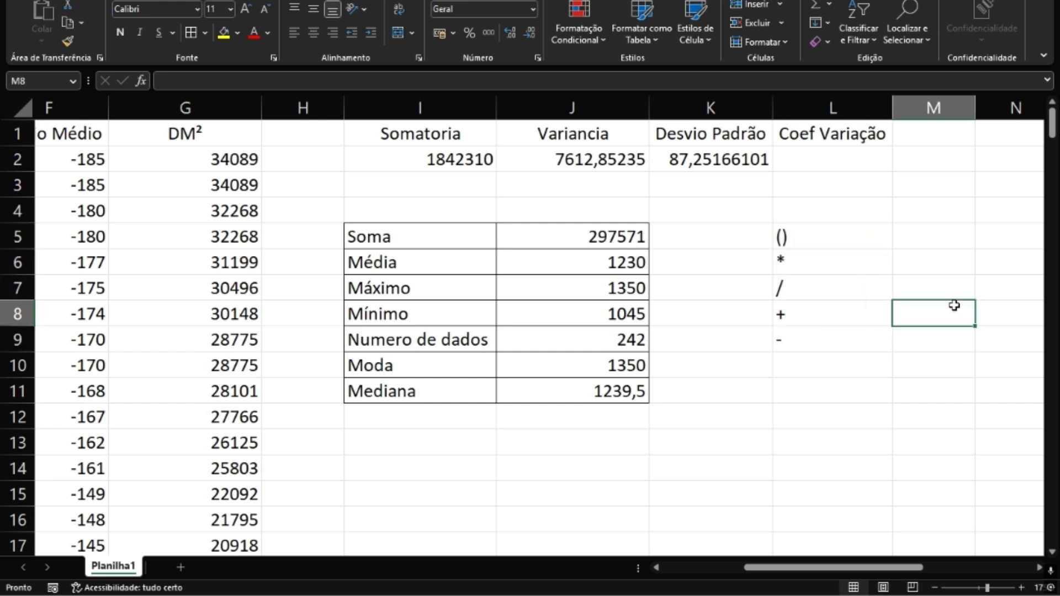
pyautogui.click(801, 162)
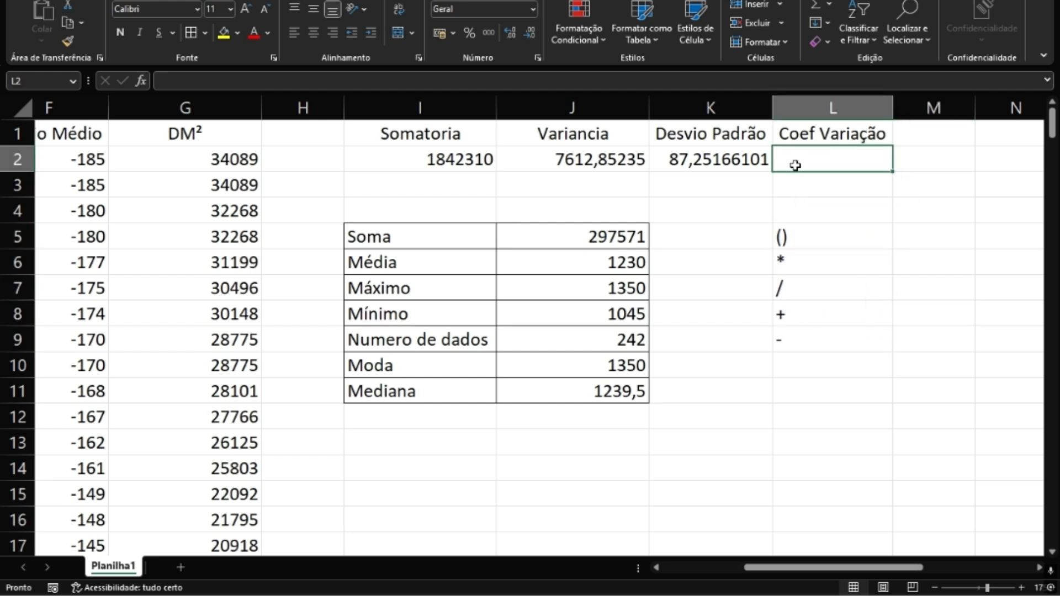
pyautogui.write('=')
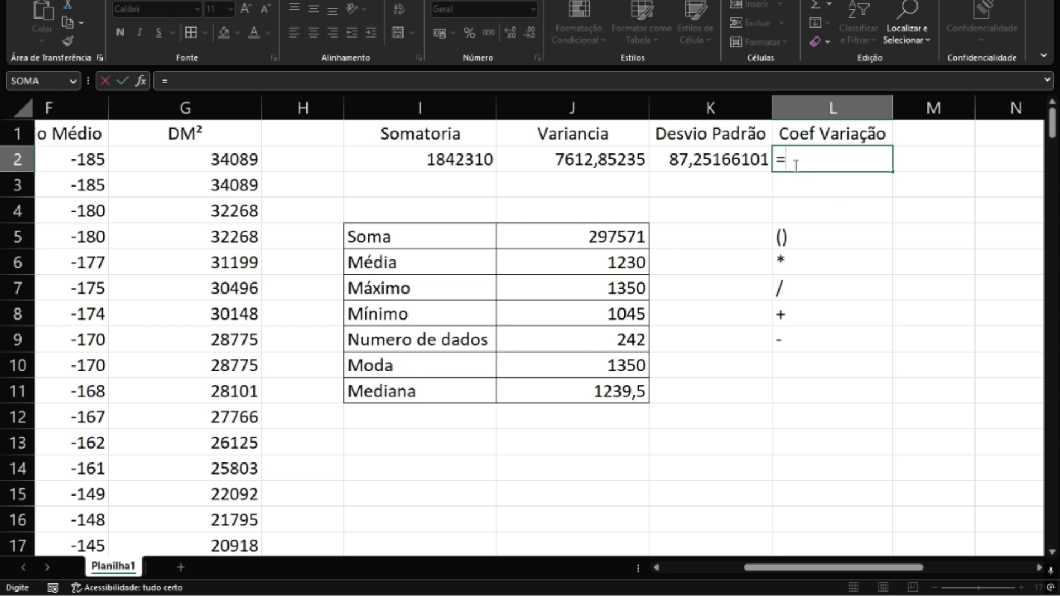
pyautogui.click(718, 159)
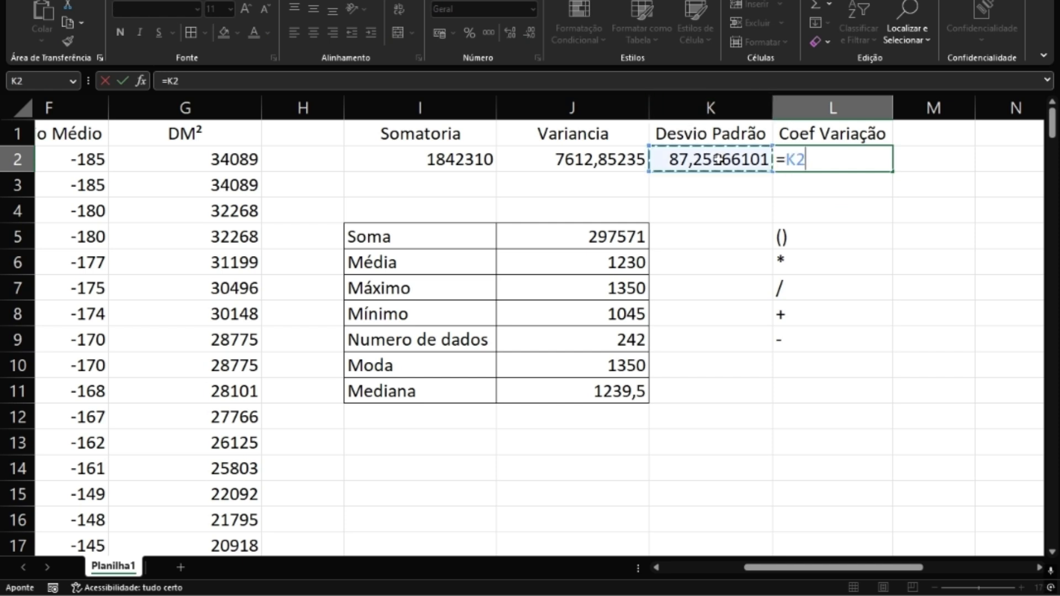
pyautogui.write('/')
pyautogui.click(577, 267)
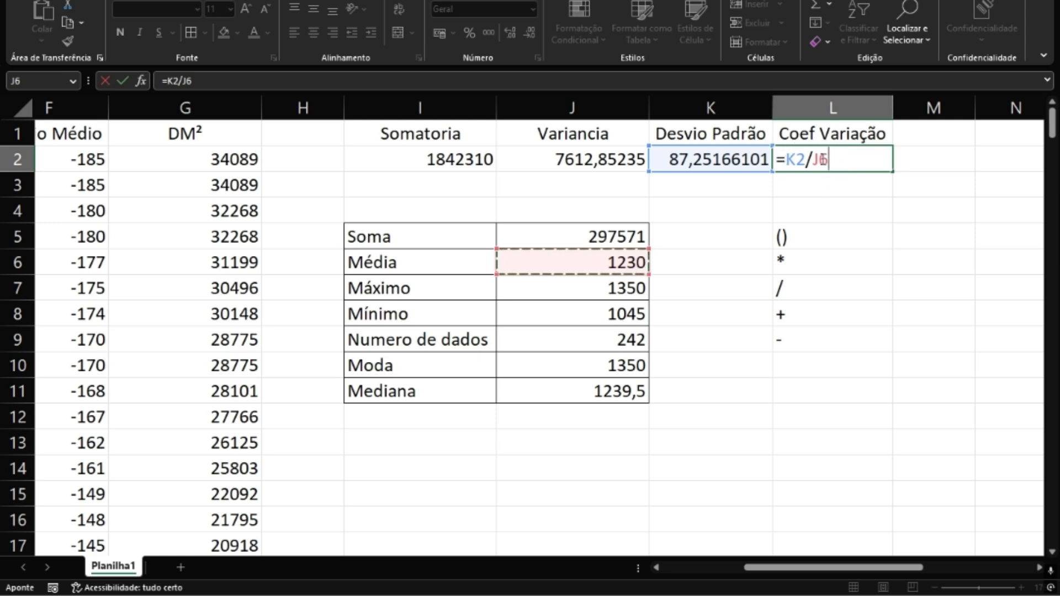
pyautogui.press('BackSpace')
pyautogui.press('BackSpace')
pyautogui.press('BackSpace')
pyautogui.press('BackSpace')
pyautogui.press('BackSpace')
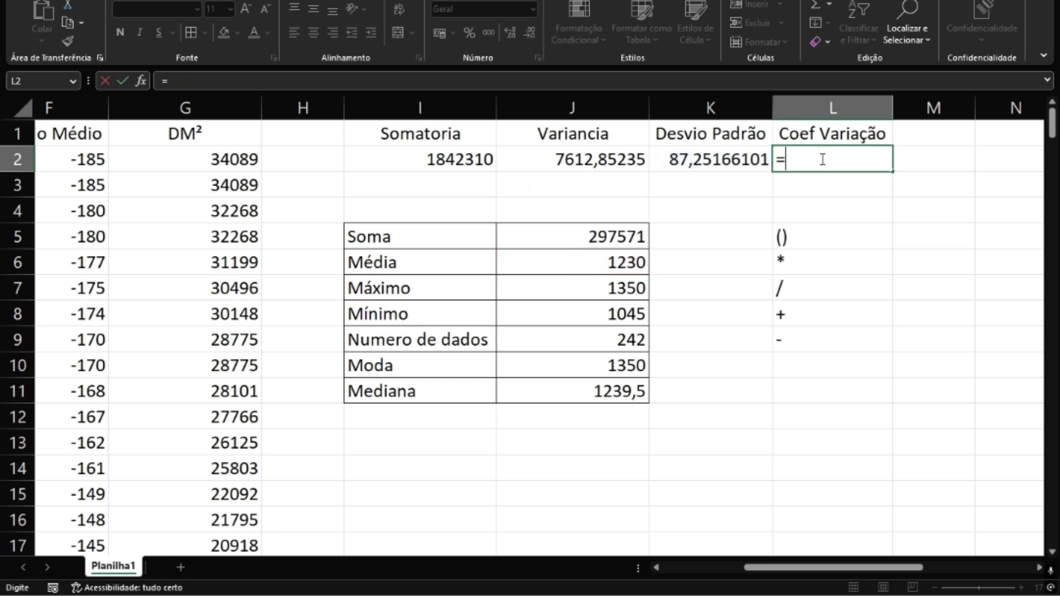
pyautogui.press('BackSpace')
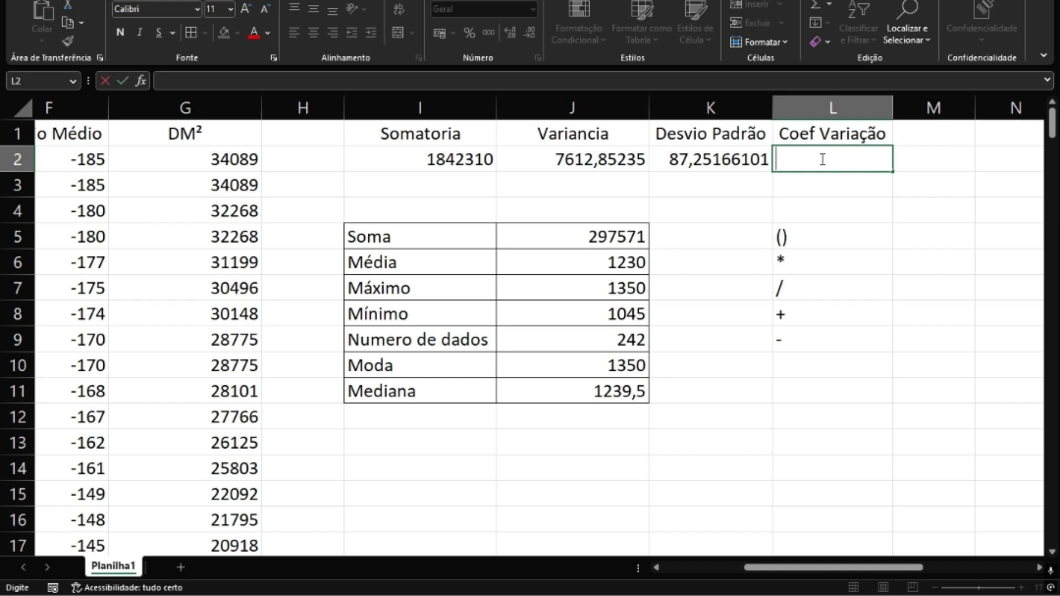
# Calculate the coefficient of variation in L2 by dividing the standard deviation by the mean, as a percentage, with =(K2/J6)*100
pyautogui.click(821, 186)
pyautogui.click(819, 159)
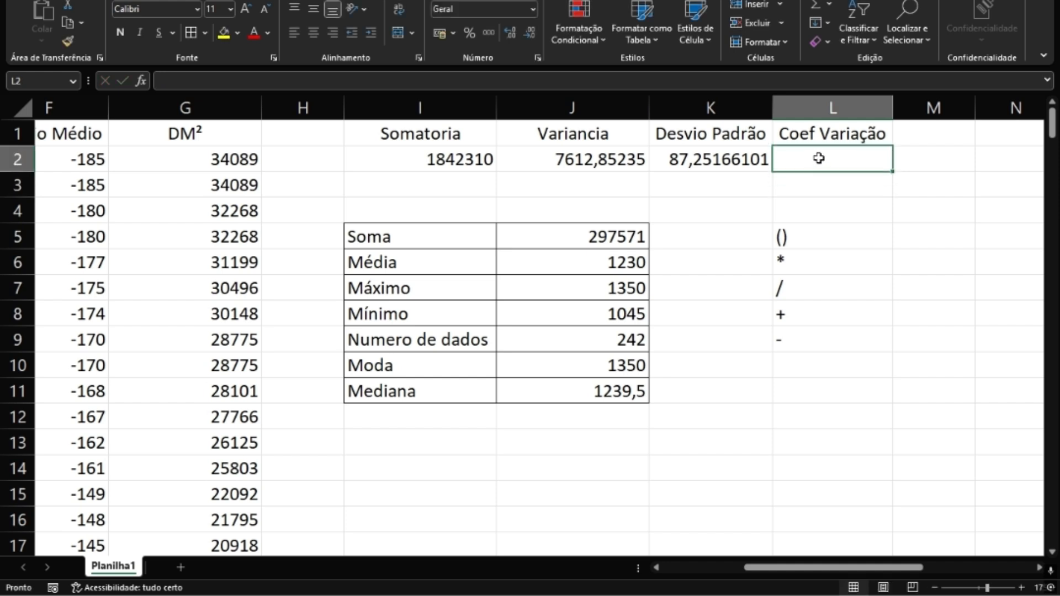
pyautogui.write('=')
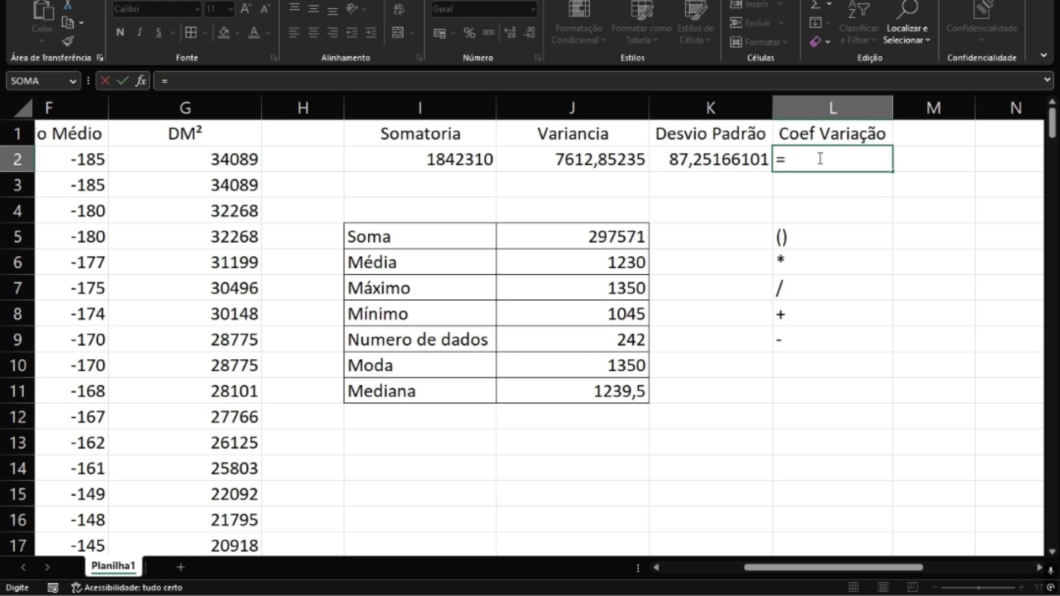
pyautogui.write('(')
pyautogui.click(700, 151)
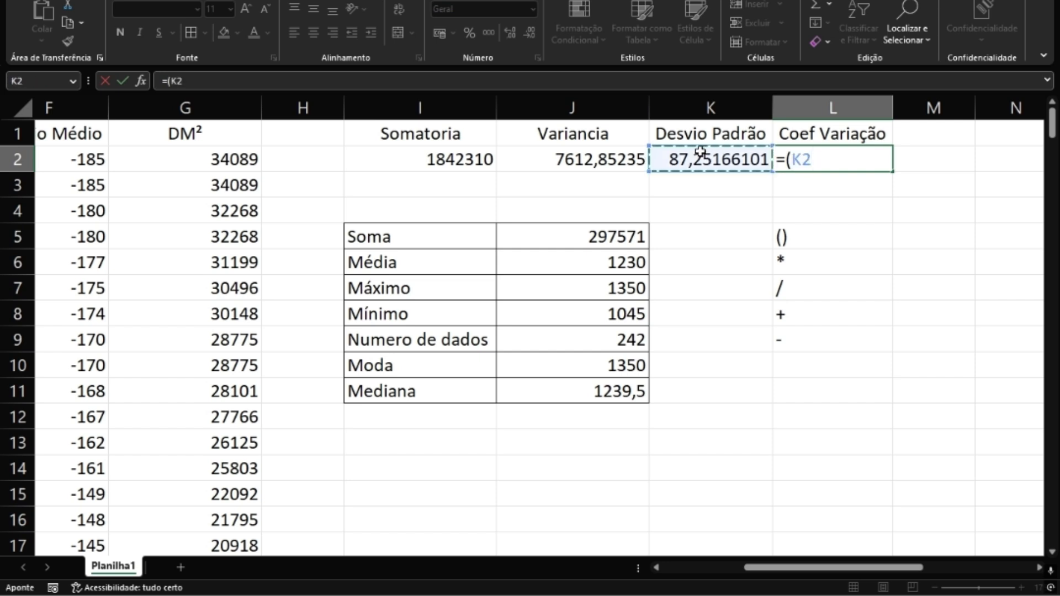
pyautogui.write('/')
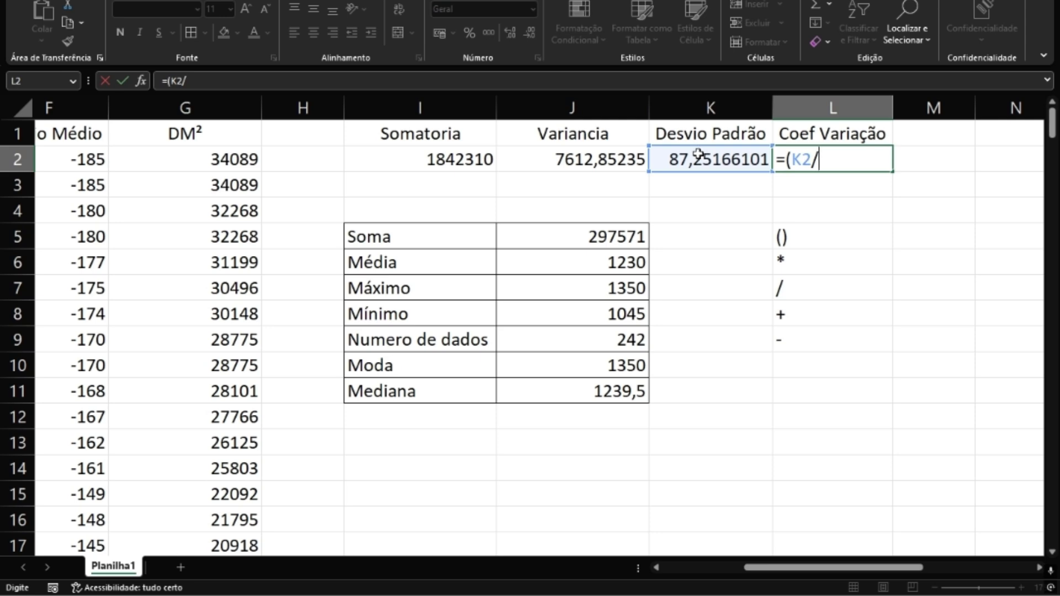
pyautogui.click(605, 255)
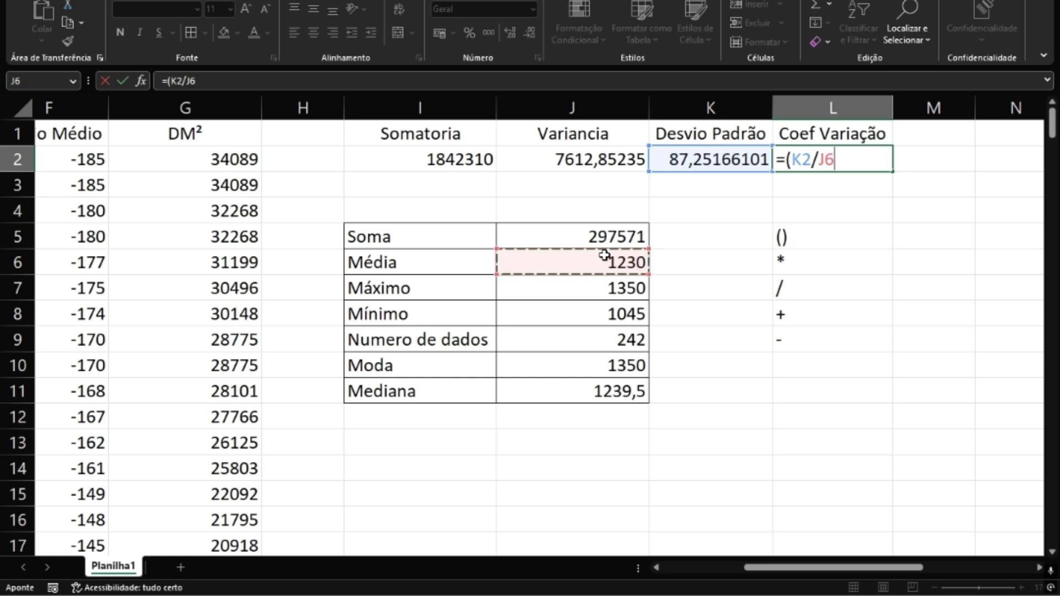
pyautogui.write(')')
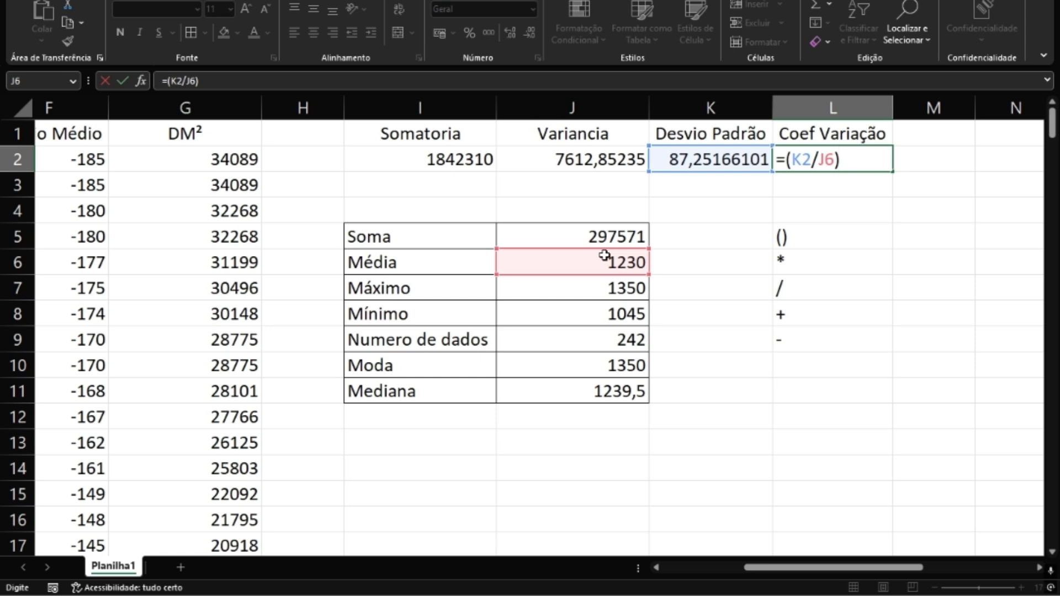
pyautogui.write('*100')
pyautogui.press('Return')
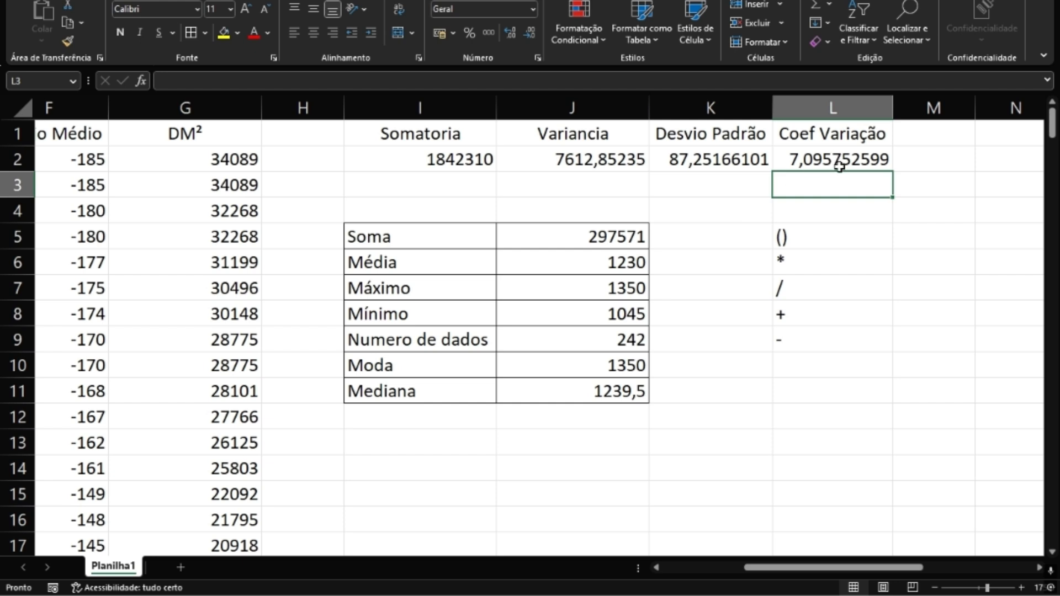
pyautogui.click(826, 155)
pyautogui.moveTo(826, 155); pyautogui.dragTo(507, 160)
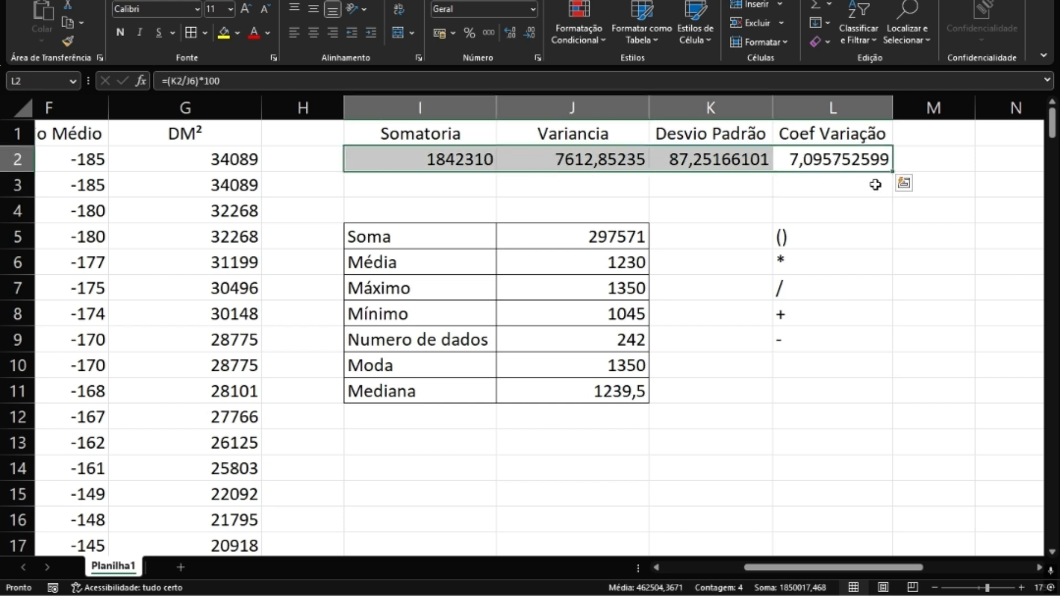
pyautogui.click(852, 183)
pyautogui.click(798, 158)
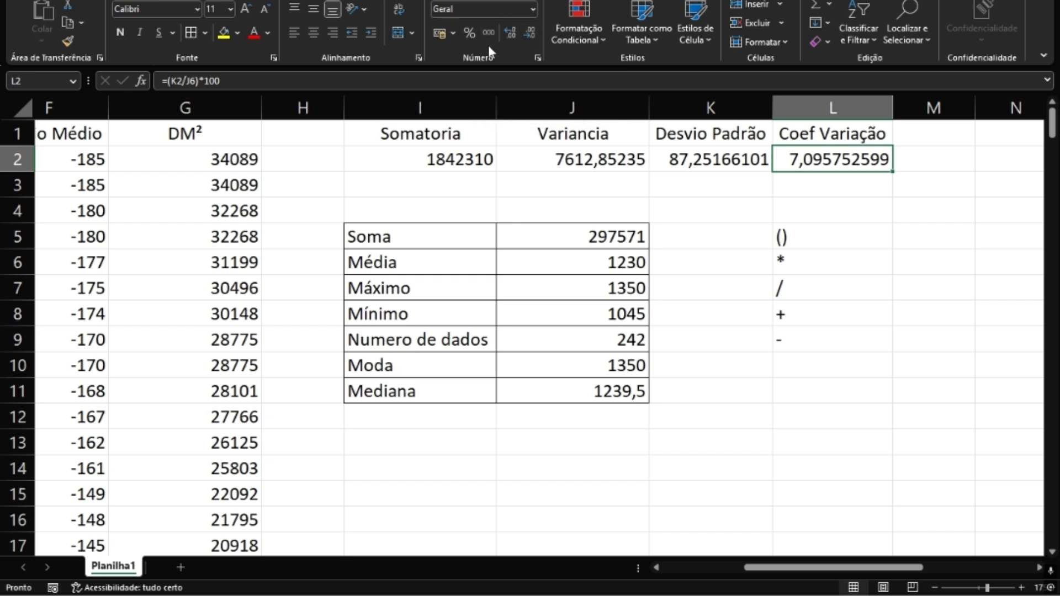
pyautogui.click(538, 57)
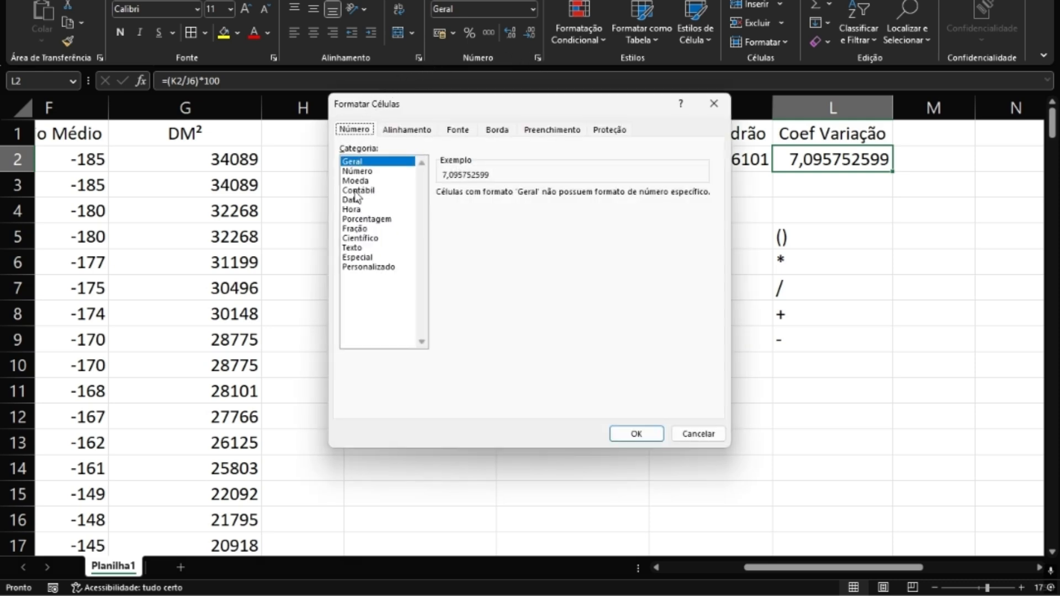
pyautogui.click(370, 172)
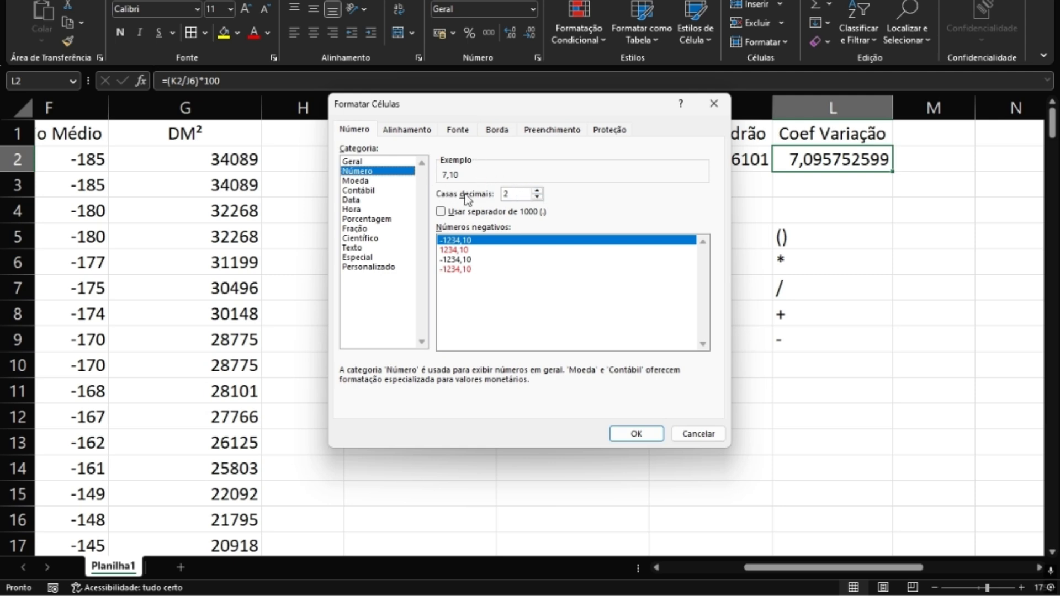
pyautogui.click(711, 436)
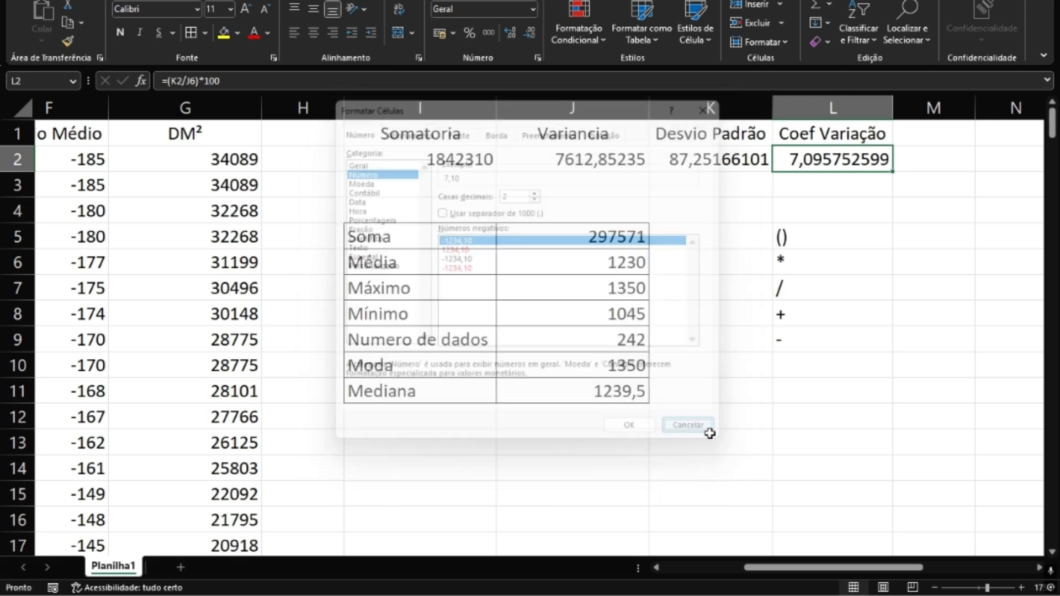
# Reduce the displayed decimals of the coefficient of variation in L2 to two places
pyautogui.click(531, 31)
pyautogui.click(531, 31)
pyautogui.click(532, 31)
pyautogui.click(532, 31)
pyautogui.click(531, 31)
pyautogui.click(531, 31)
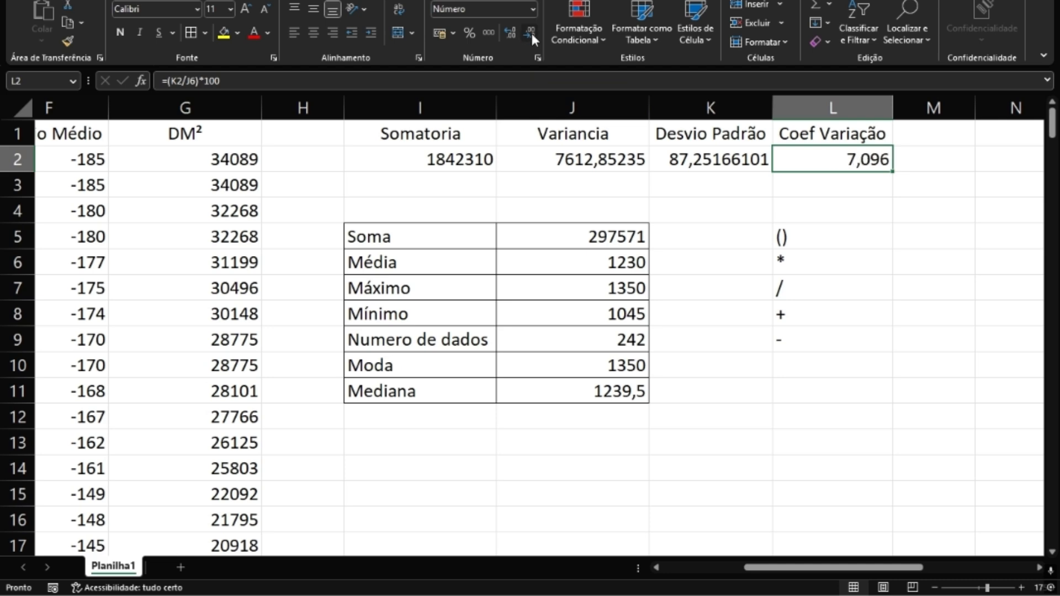
pyautogui.click(532, 31)
pyautogui.click(532, 31)
pyautogui.click(516, 38)
pyautogui.click(725, 152)
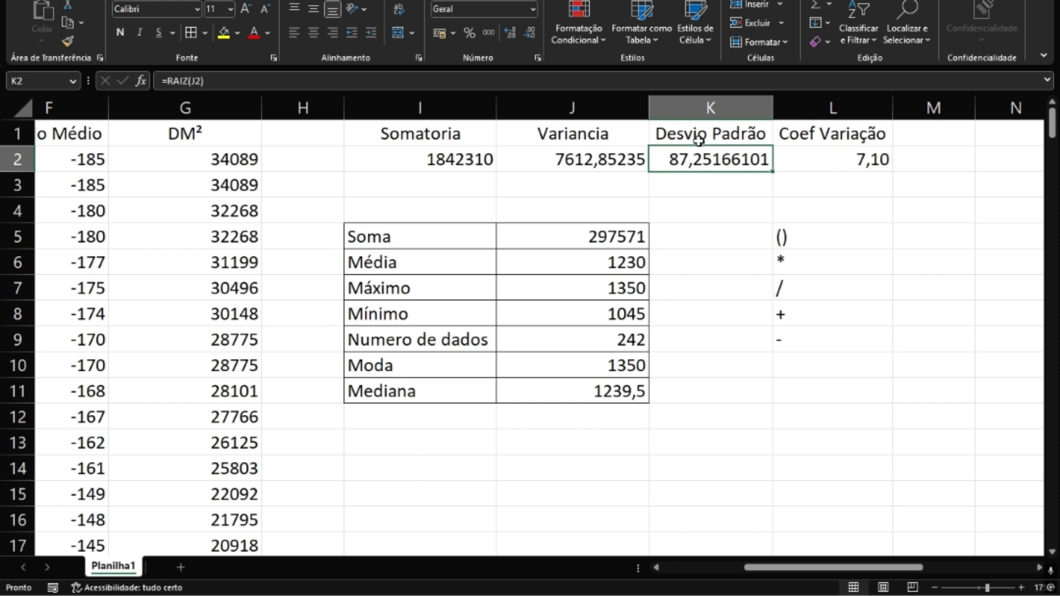
pyautogui.click(628, 185)
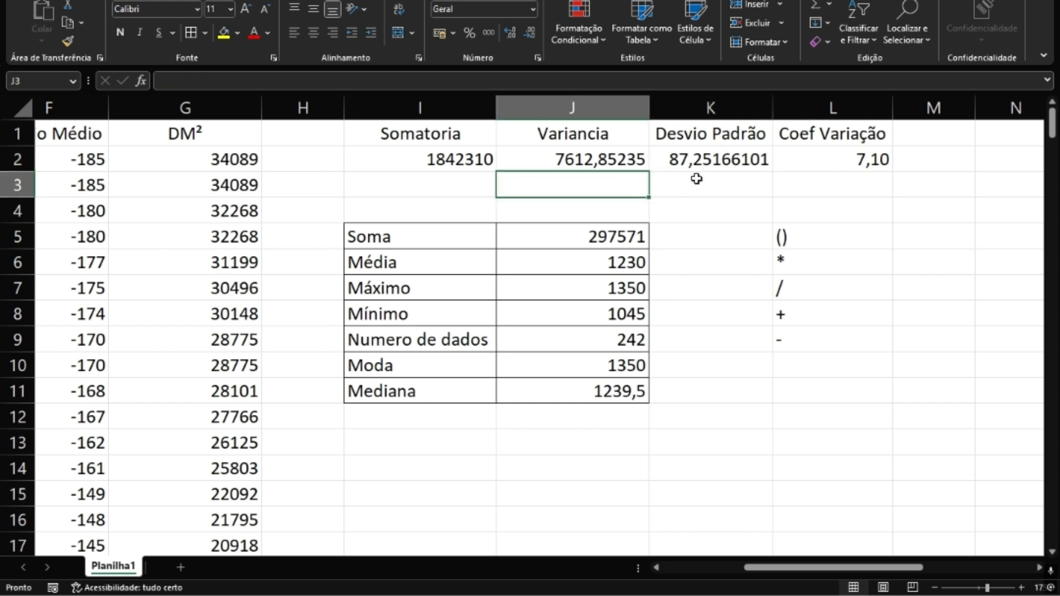
pyautogui.click(692, 180)
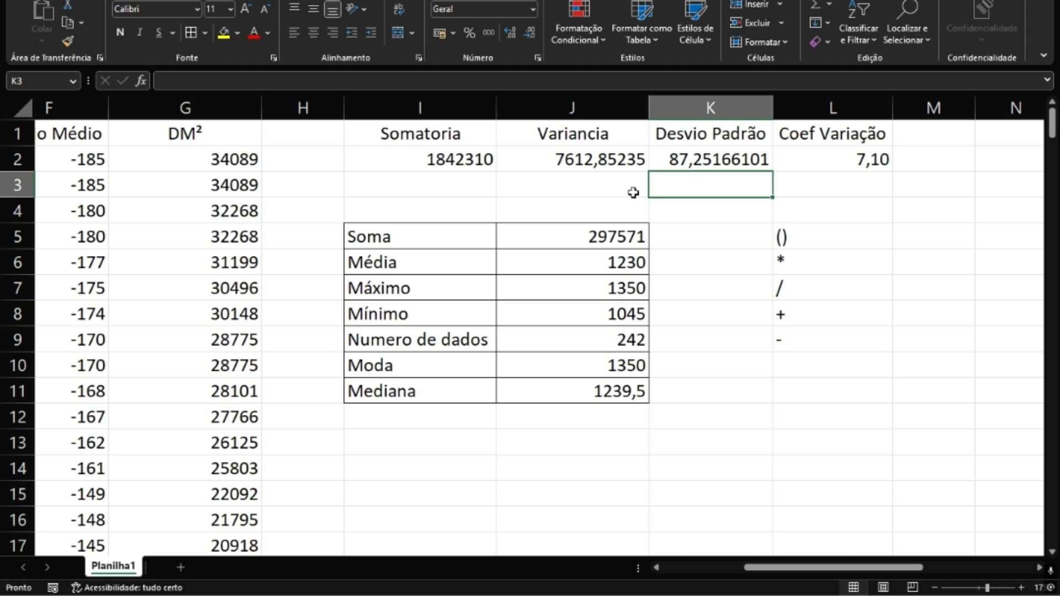
# Delete the list of operator symbols from cells L5:L9
pyautogui.keyDown('ctrl'); pyautogui.scroll(-4, 634, 192); pyautogui.keyUp('ctrl')
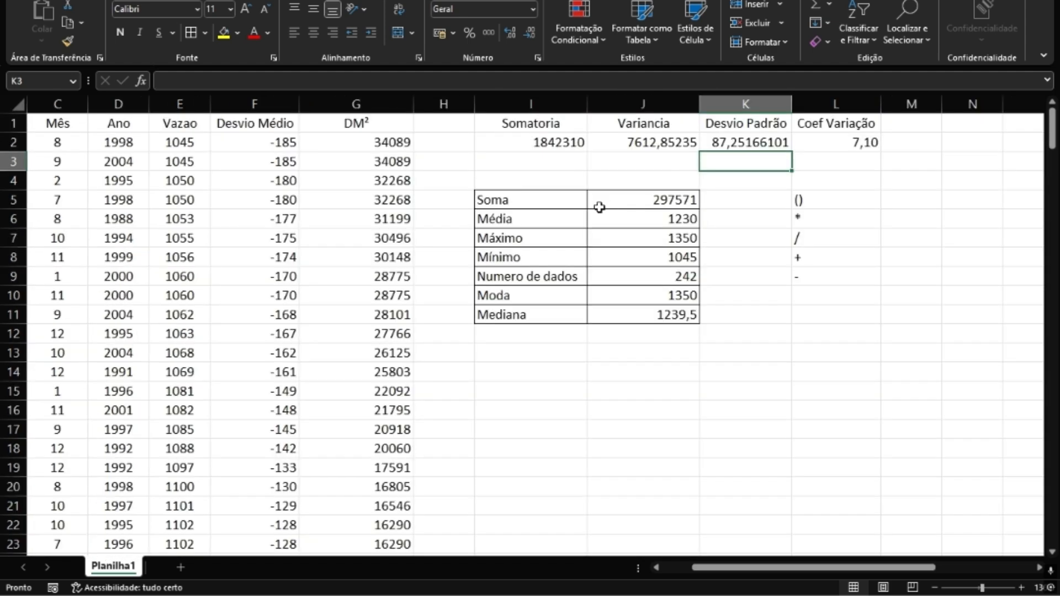
pyautogui.keyDown('ctrl'); pyautogui.scroll(3, 425, 181); pyautogui.keyUp('ctrl')
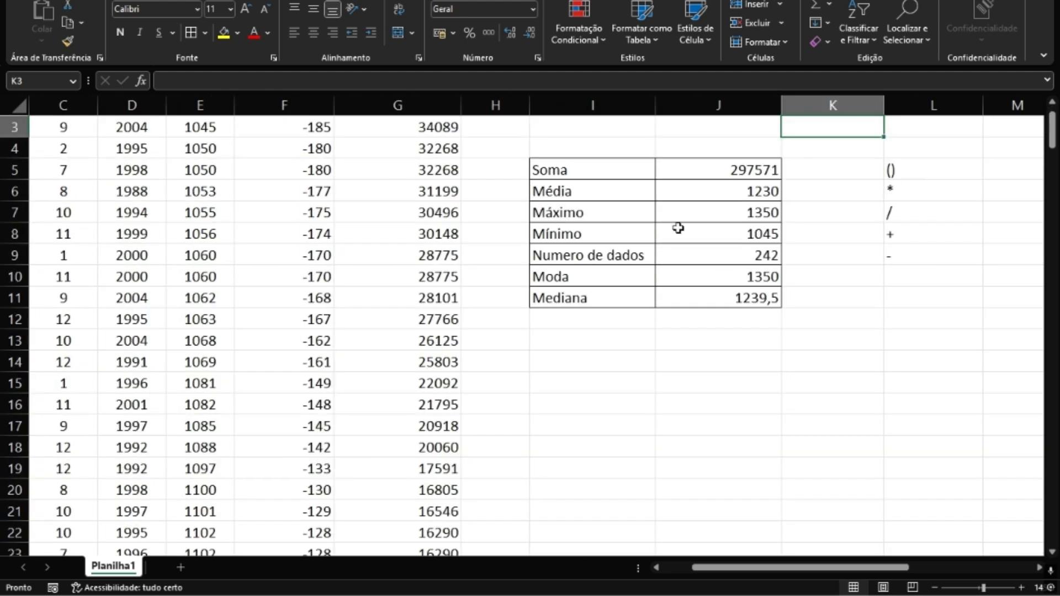
pyautogui.keyDown('ctrl'); pyautogui.scroll(2, 807, 253); pyautogui.keyUp('ctrl')
pyautogui.moveTo(989, 193); pyautogui.dragTo(1007, 301)
pyautogui.press('Delete')
pyautogui.hscroll(4, 1008, 301)
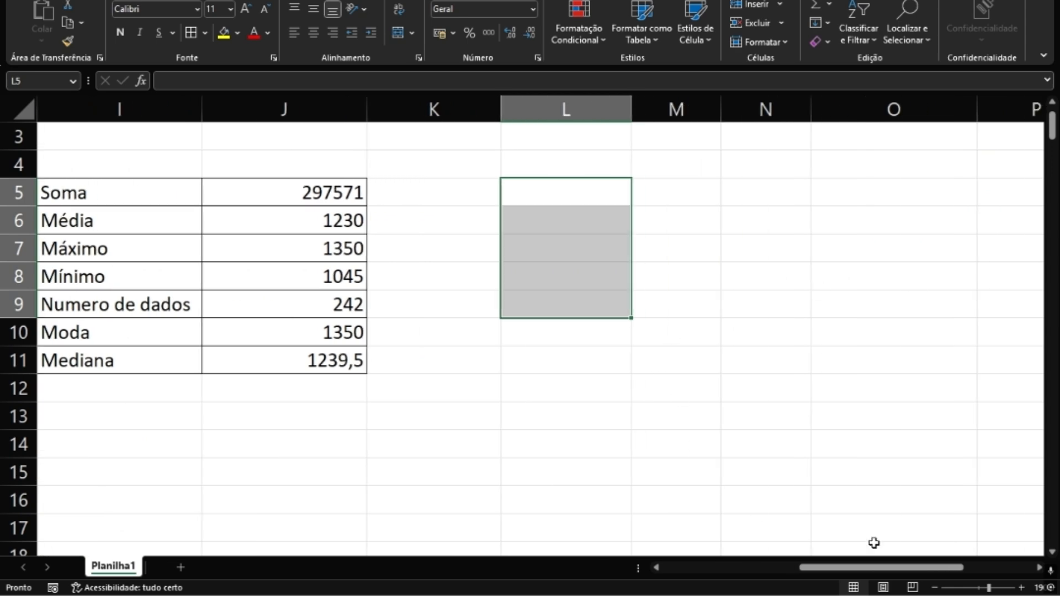
pyautogui.moveTo(873, 569); pyautogui.dragTo(853, 572)
pyautogui.click(766, 445)
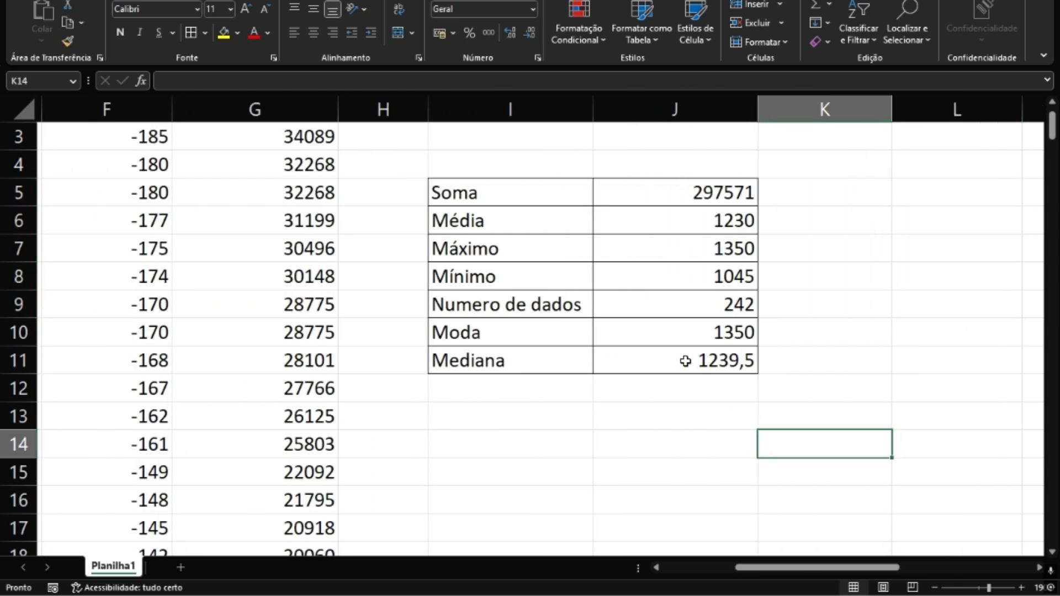
# Review the contents of each result cell in the summary table, from Soma in J5 to Mediana in J11
pyautogui.click(630, 192)
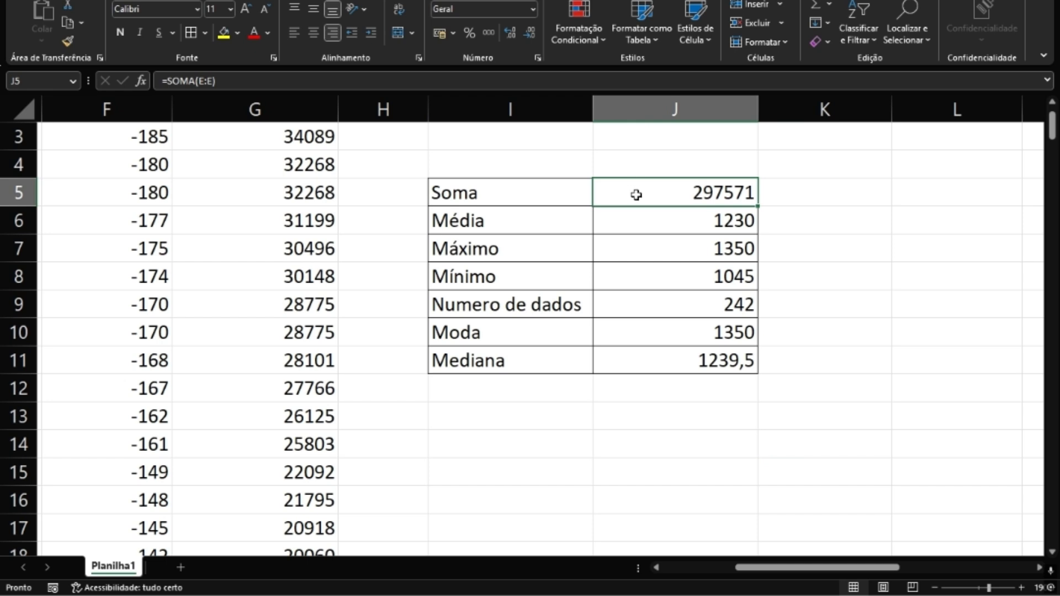
pyautogui.click(624, 220)
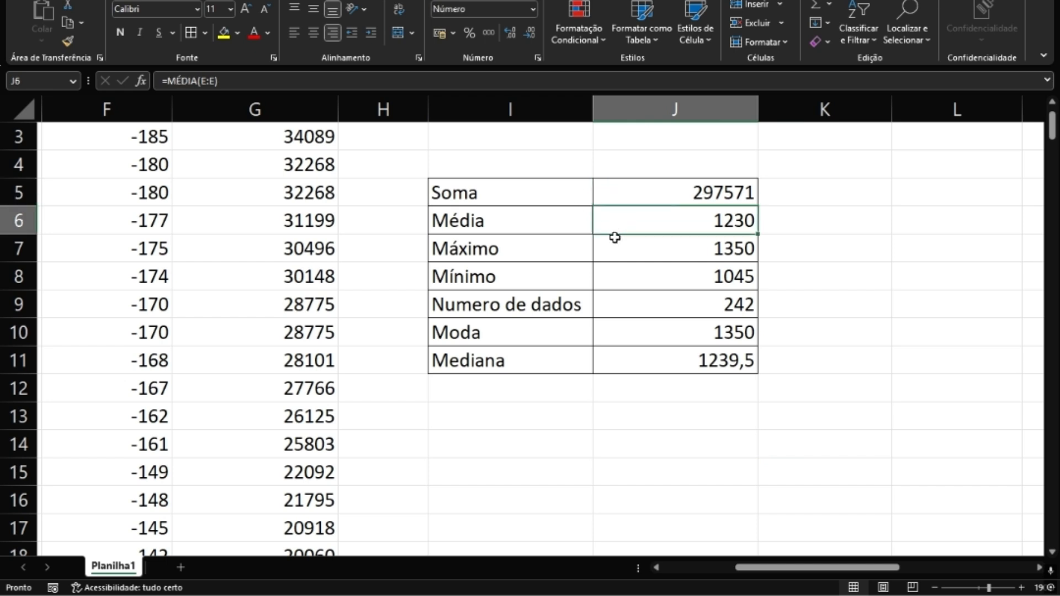
pyautogui.click(607, 246)
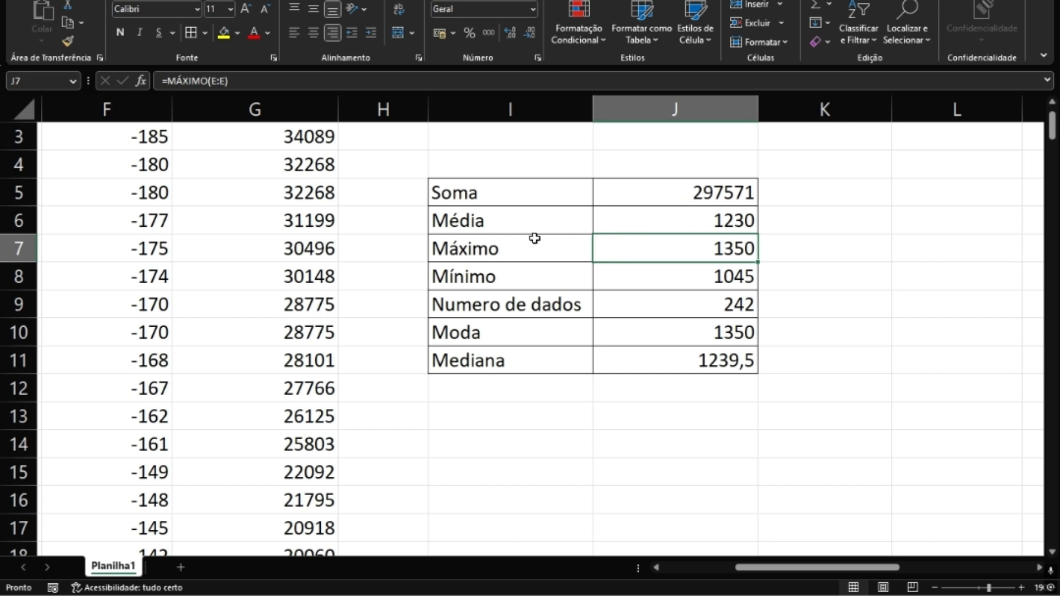
pyautogui.click(621, 274)
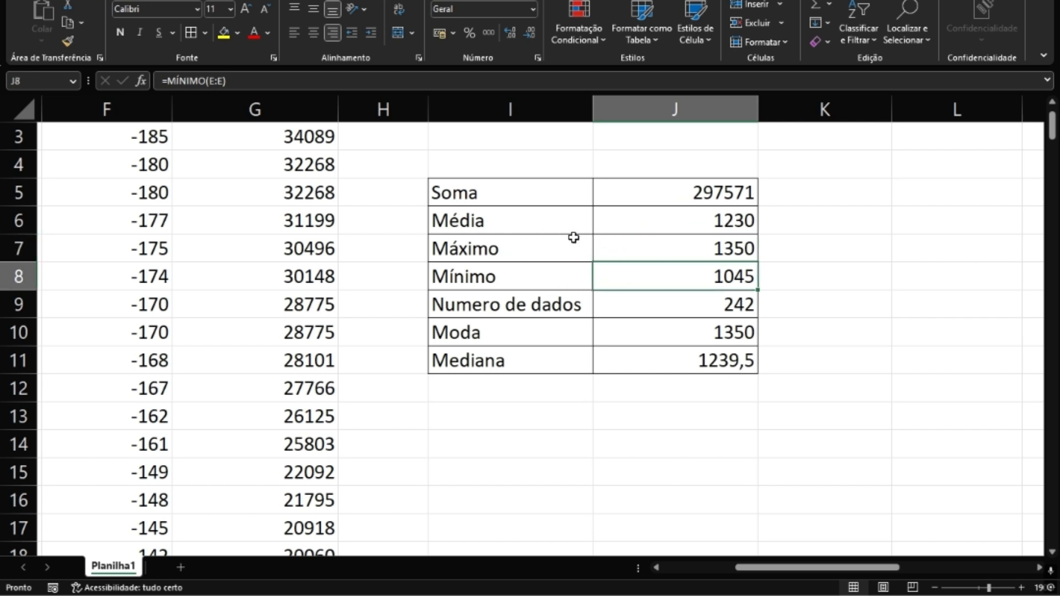
pyautogui.click(612, 302)
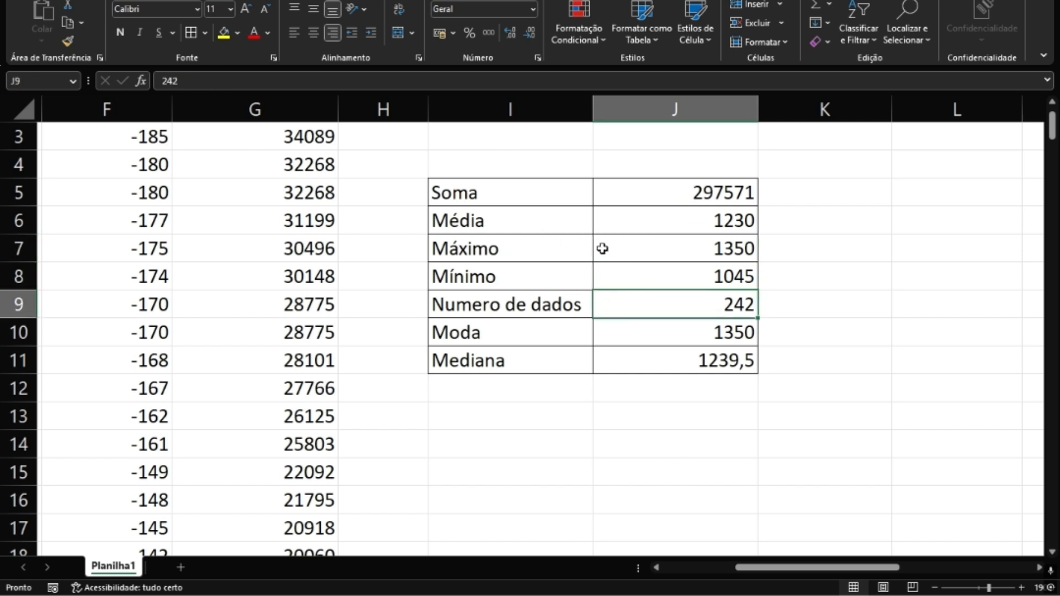
pyautogui.click(634, 334)
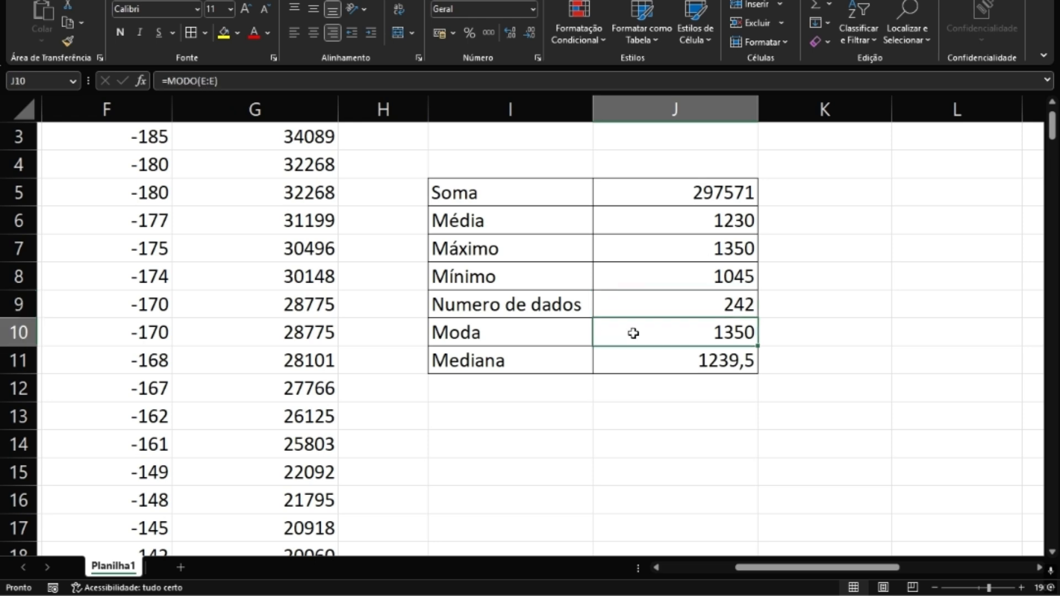
pyautogui.click(631, 363)
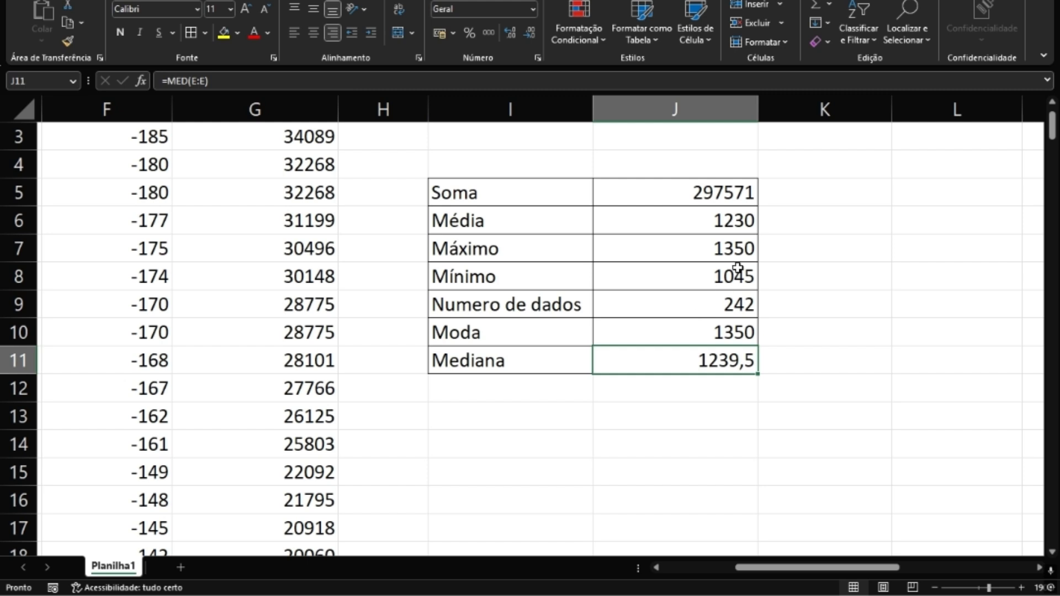
pyautogui.moveTo(791, 221); pyautogui.dragTo(716, 222)
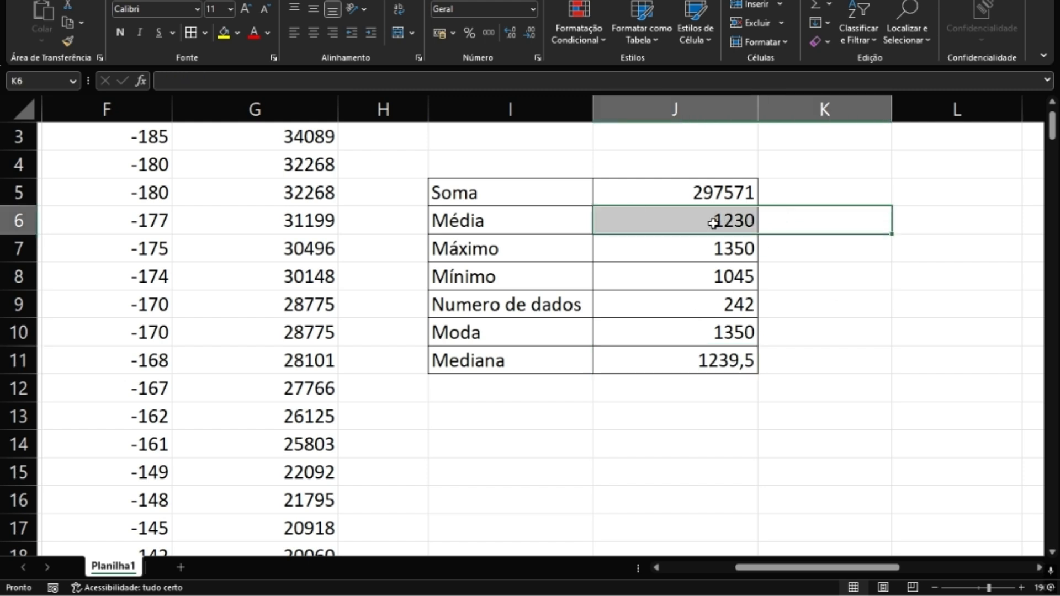
pyautogui.moveTo(809, 310); pyautogui.dragTo(715, 309)
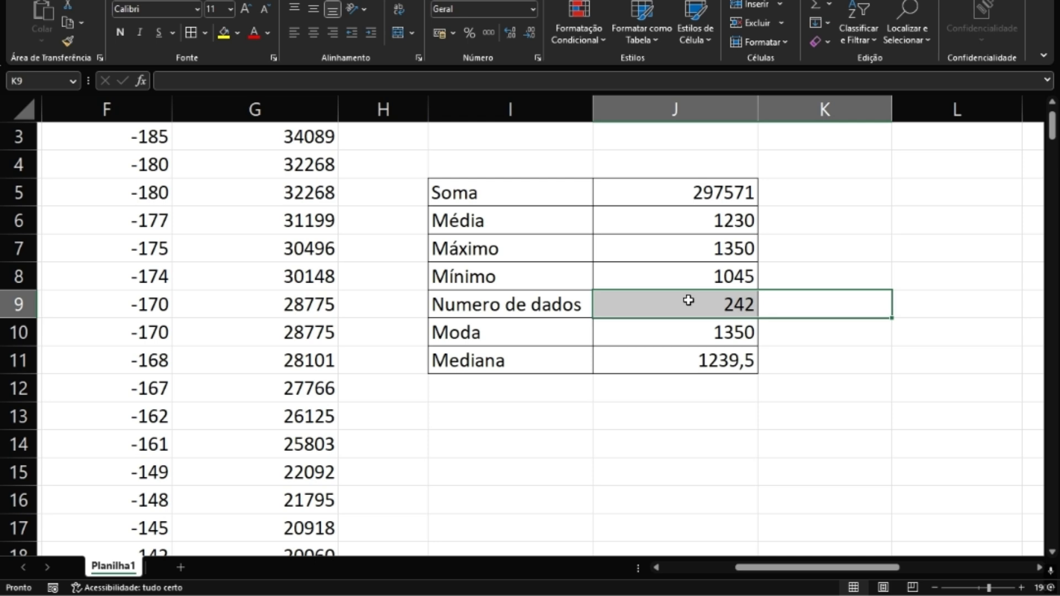
pyautogui.moveTo(571, 198); pyautogui.dragTo(635, 199)
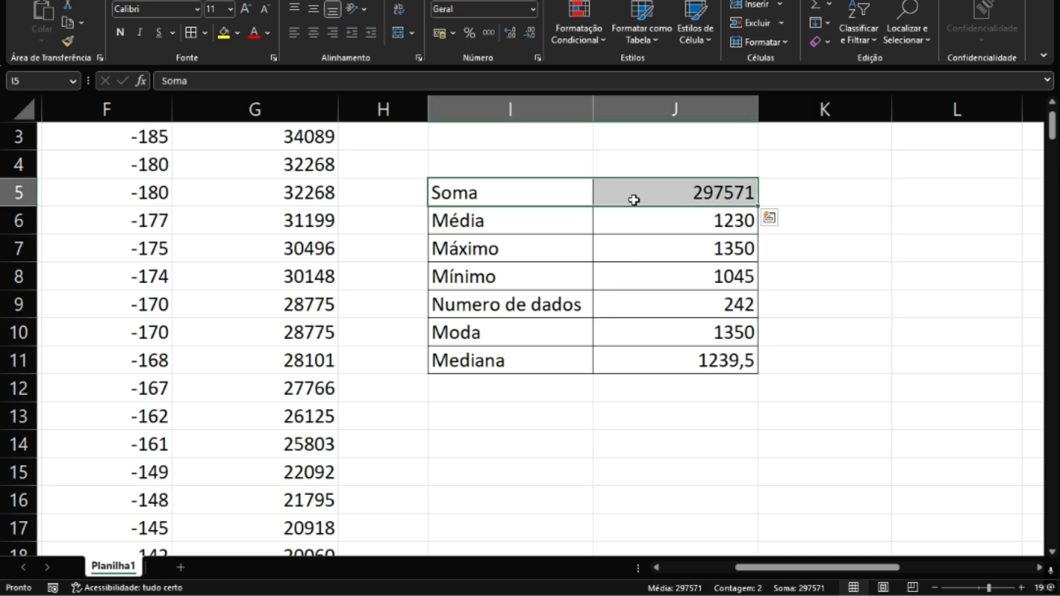
# Compare the Somatoria formula in I2 with the Soma formula in J5 and check the Média, Numero de dados, Máximo and Mínimo entries
pyautogui.scroll(1, 635, 199)
pyautogui.click(561, 168)
pyautogui.click(682, 250)
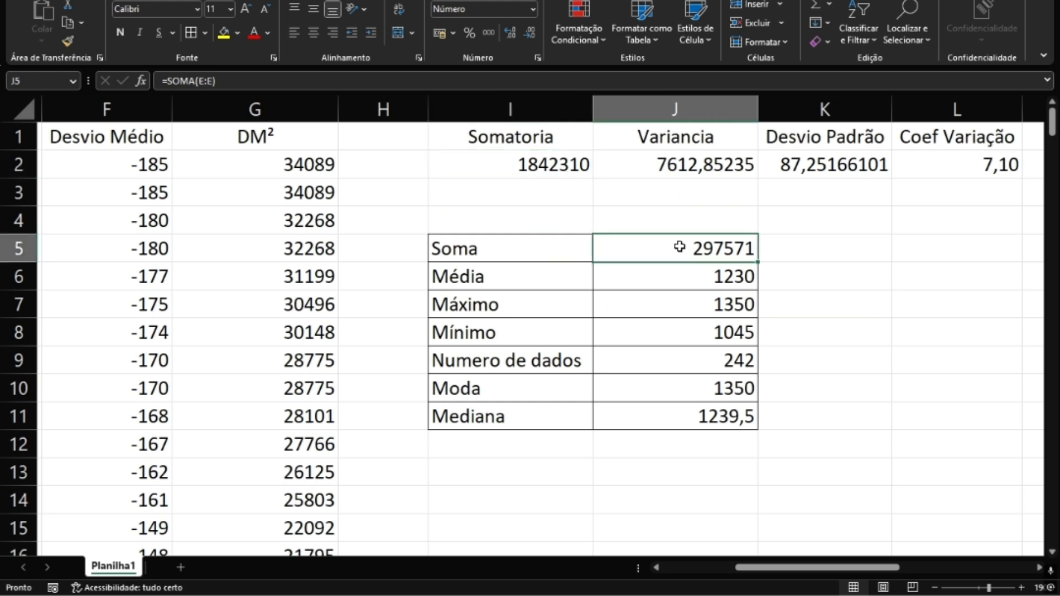
pyautogui.click(715, 279)
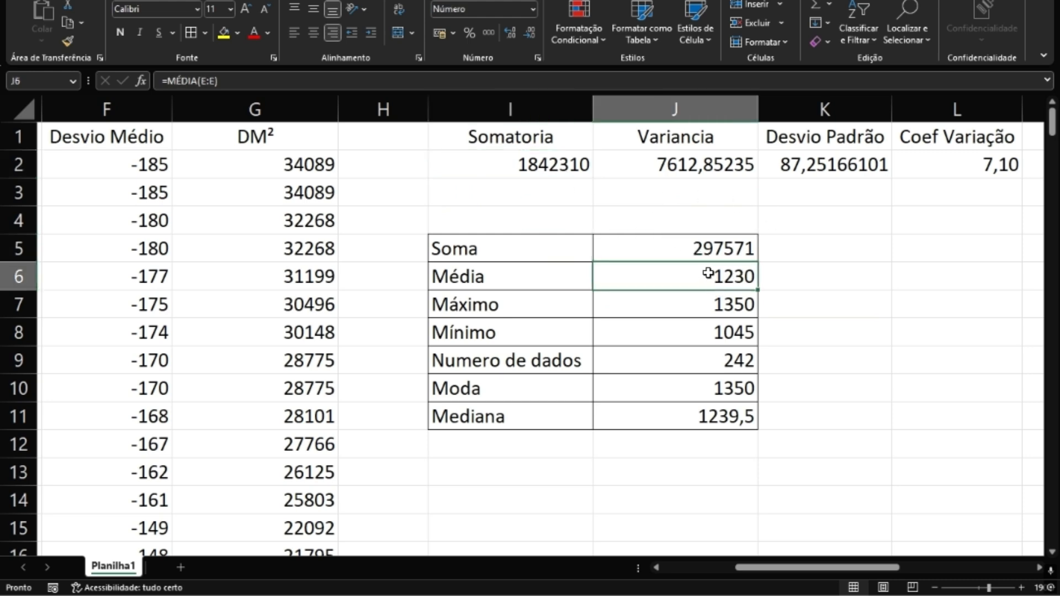
pyautogui.click(706, 362)
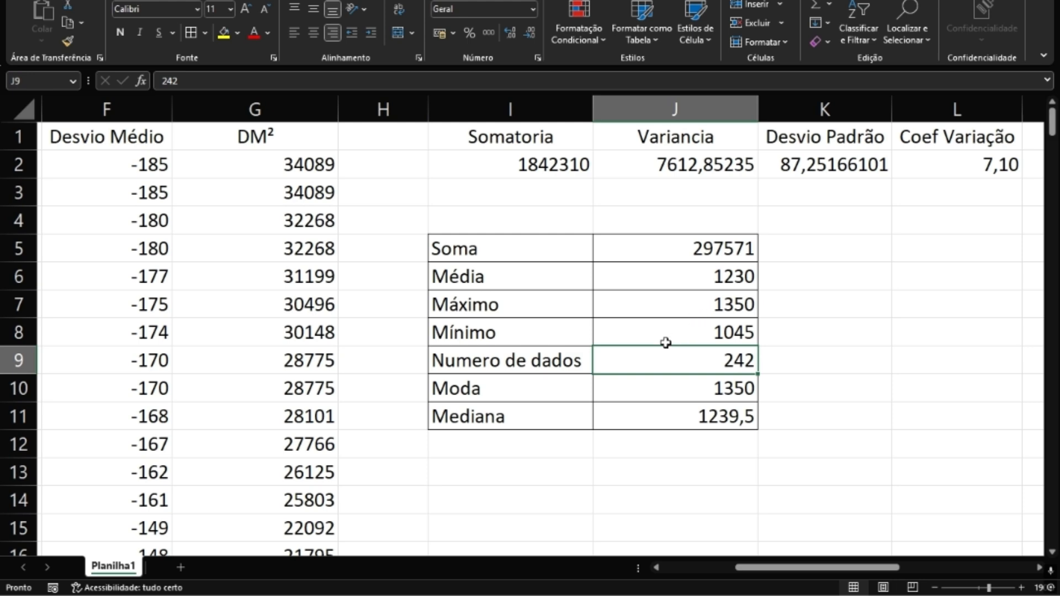
pyautogui.click(666, 249)
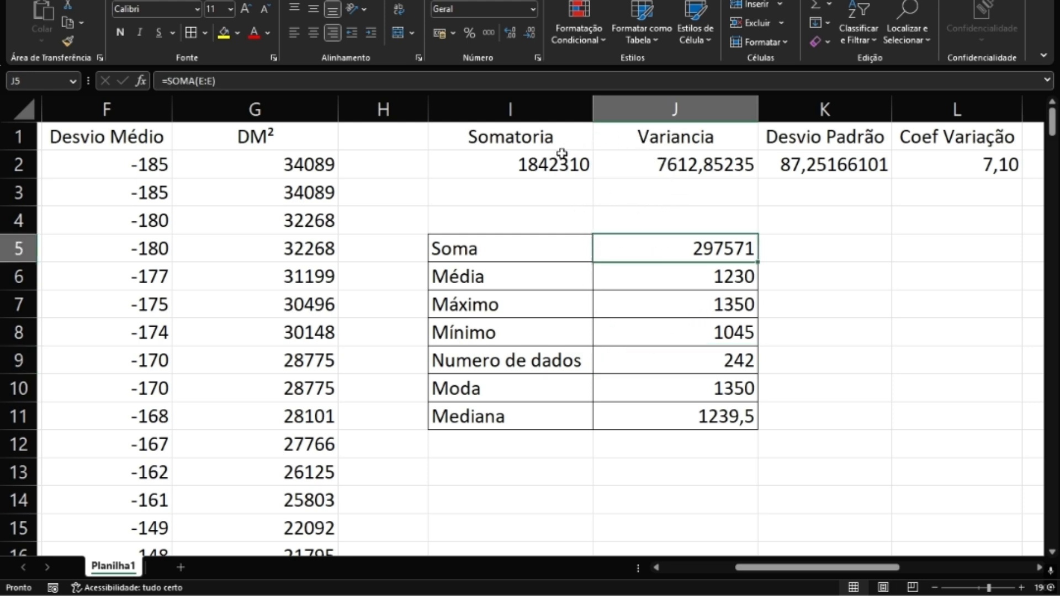
pyautogui.click(537, 171)
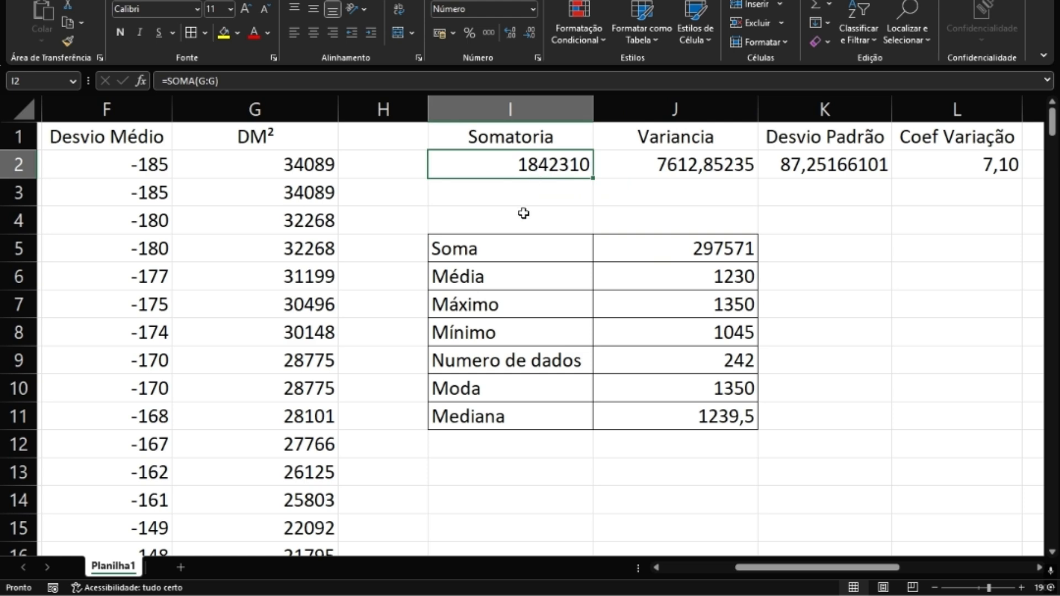
pyautogui.moveTo(681, 244); pyautogui.dragTo(687, 284)
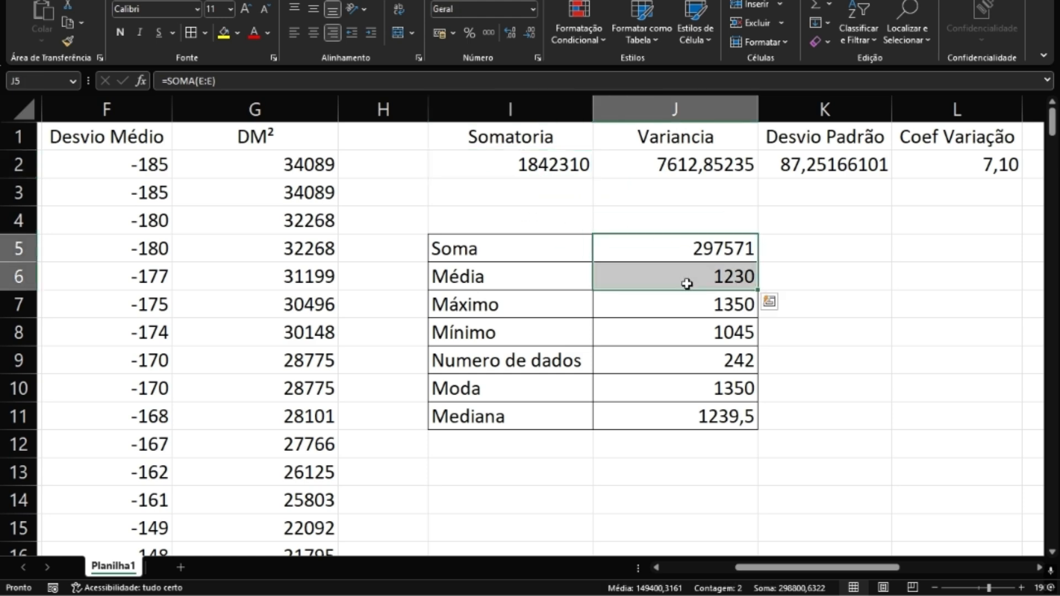
pyautogui.moveTo(544, 261); pyautogui.dragTo(595, 260)
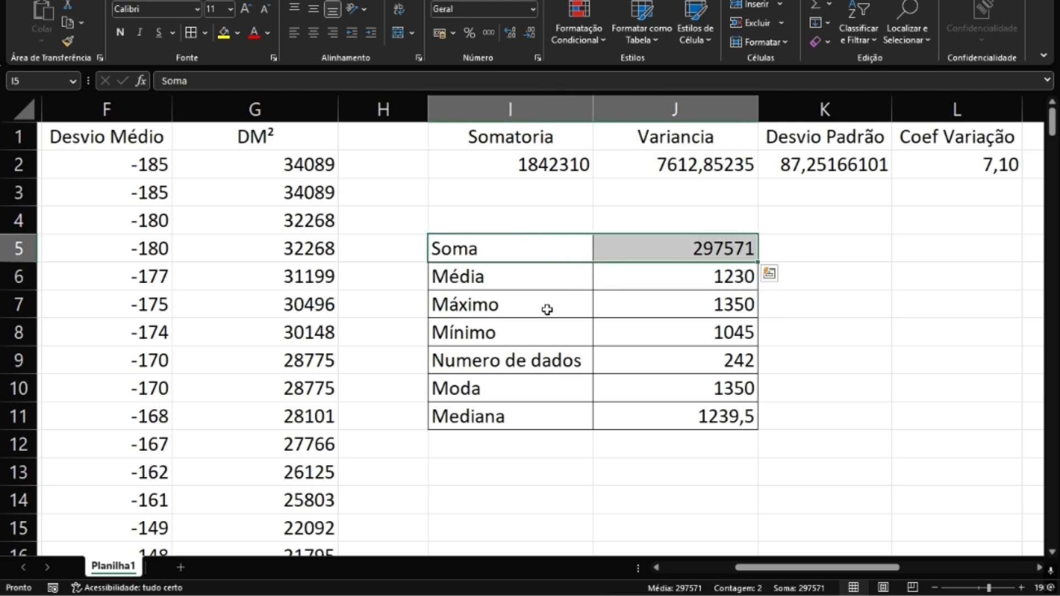
pyautogui.moveTo(546, 309); pyautogui.dragTo(563, 330)
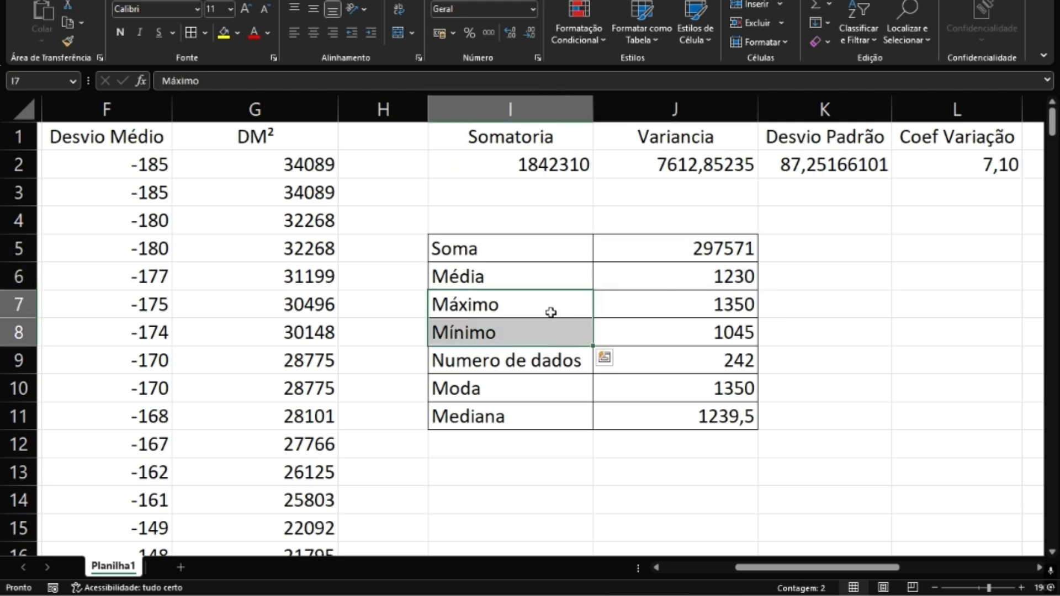
pyautogui.click(551, 310)
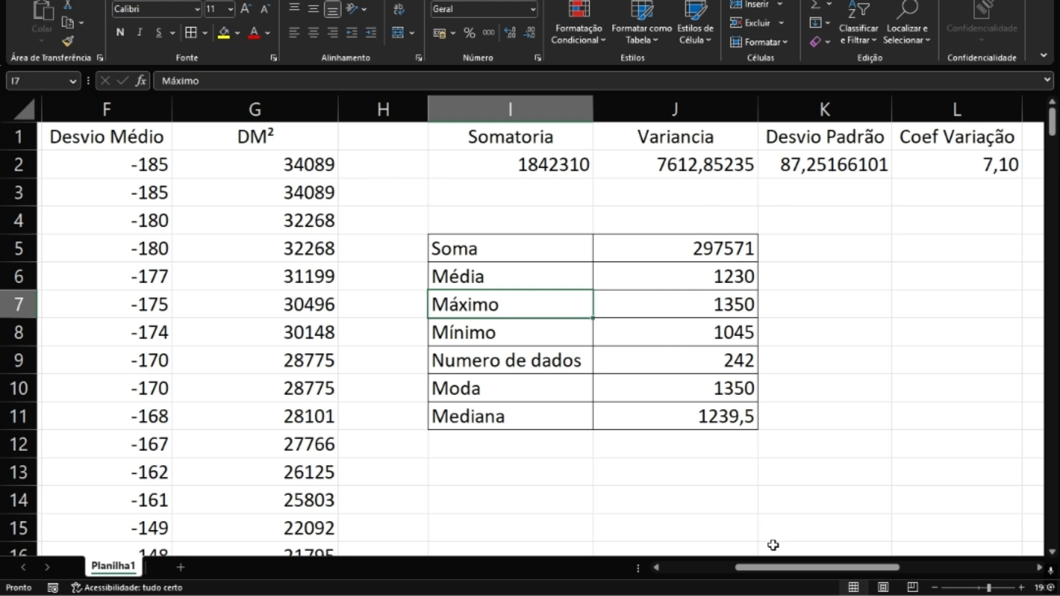
# Merge and center cells I4:J4 above the summary table and enter the title Dados da Vazão
pyautogui.moveTo(782, 569); pyautogui.dragTo(766, 571)
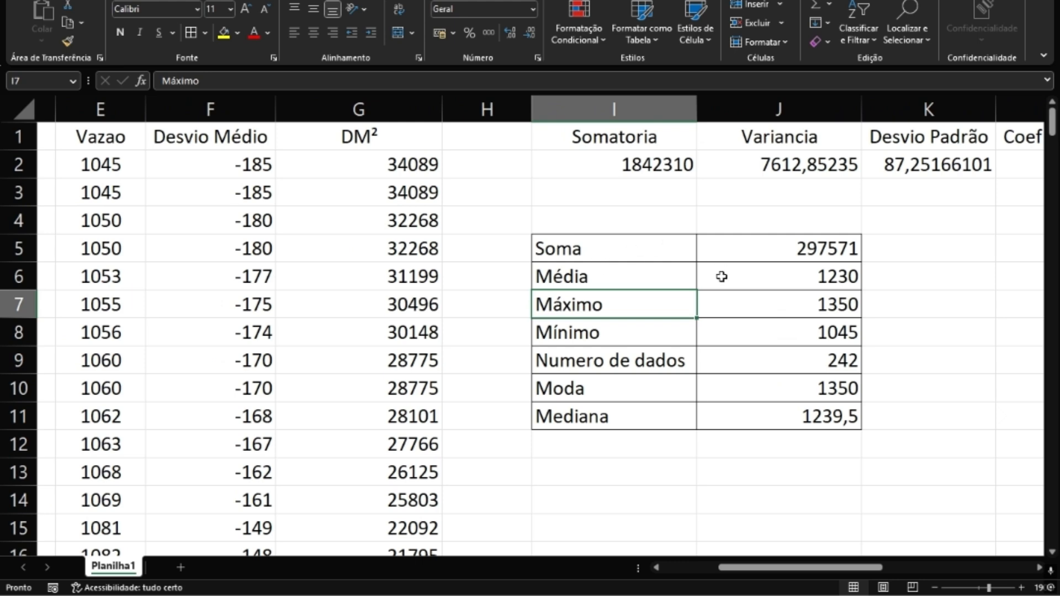
pyautogui.moveTo(628, 224); pyautogui.dragTo(754, 232)
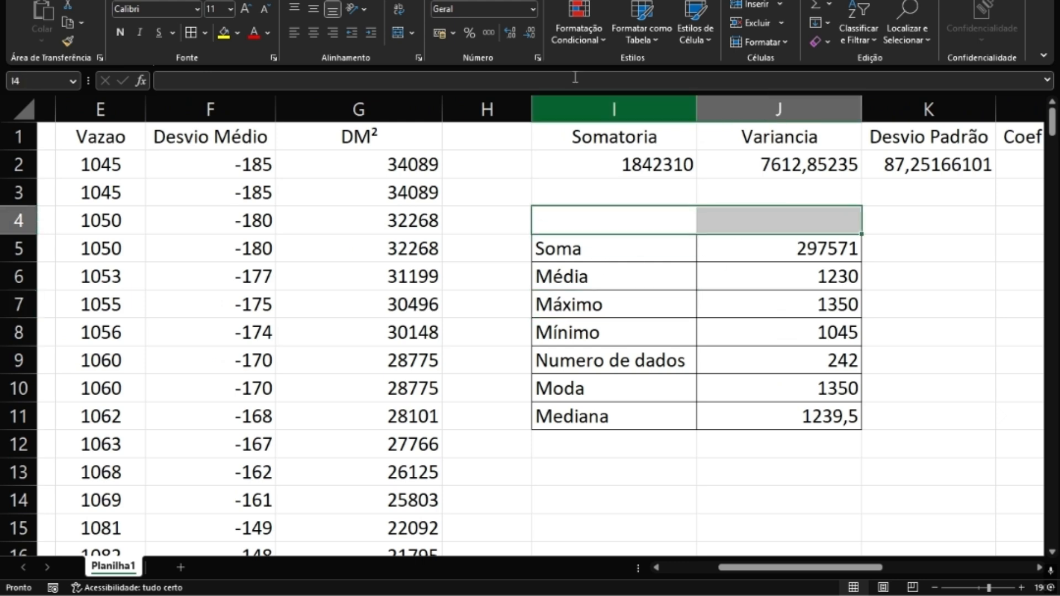
pyautogui.click(399, 31)
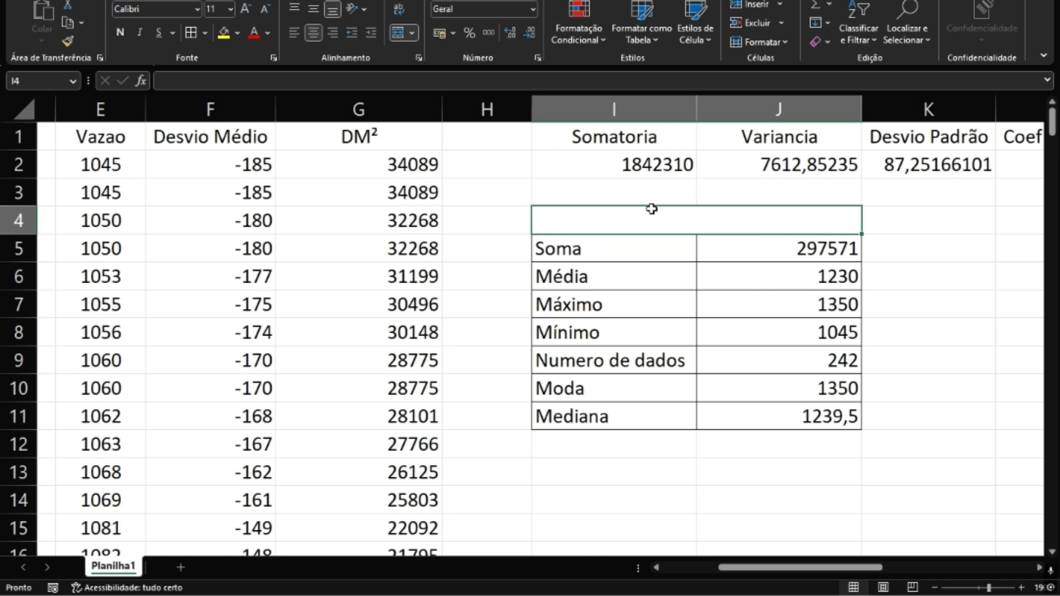
pyautogui.doubleClick(681, 224)
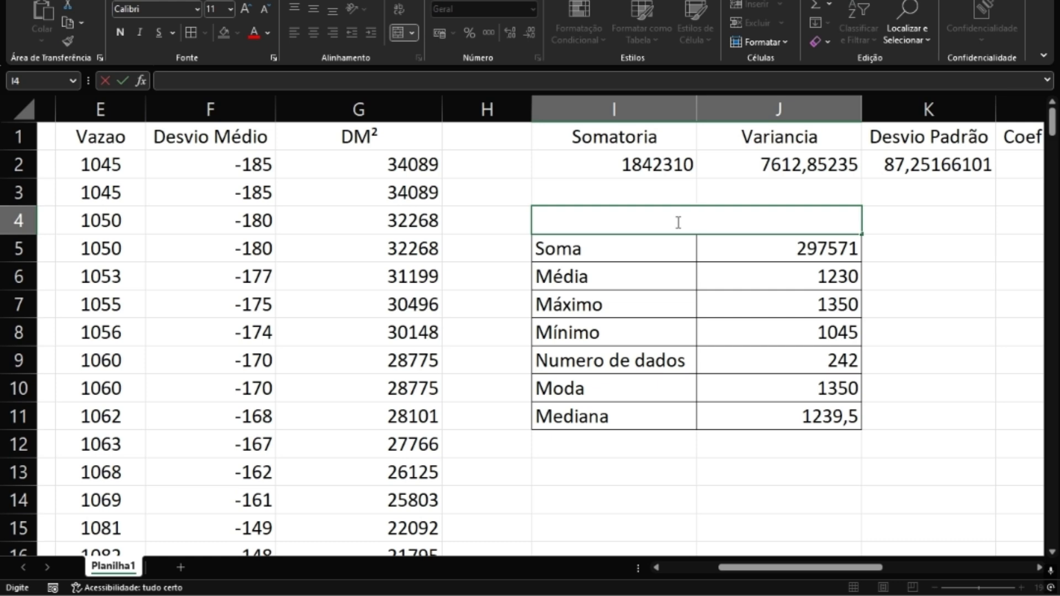
pyautogui.write('Dados da ')
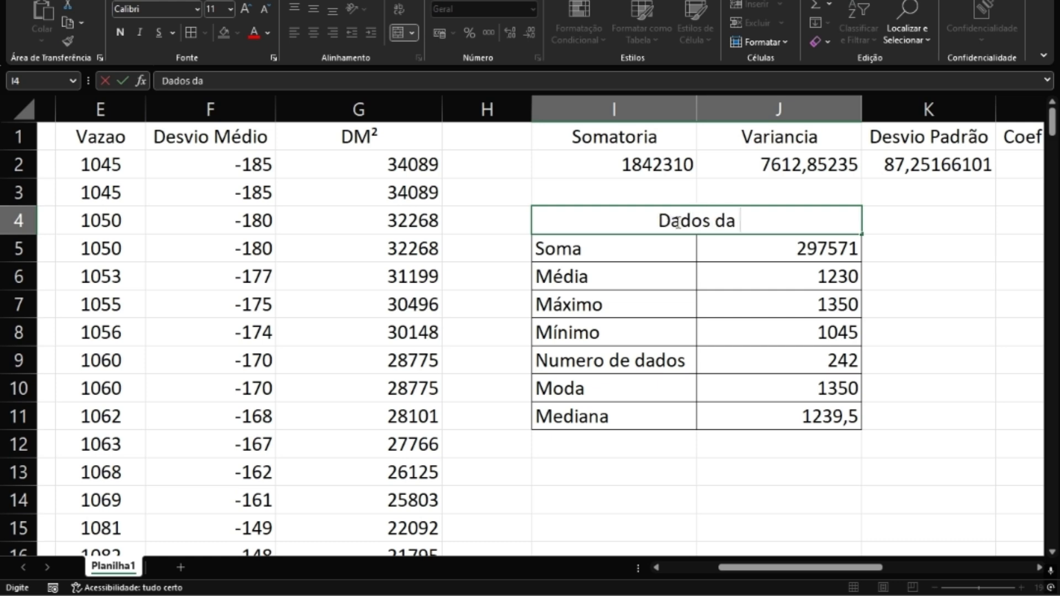
pyautogui.write('Vazão')
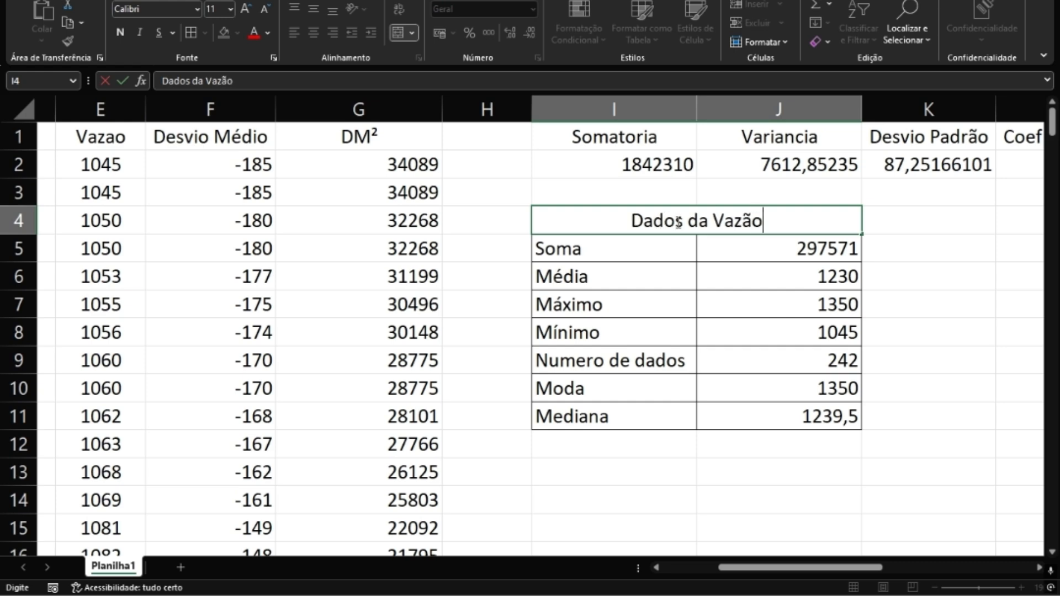
pyautogui.click(775, 278)
pyautogui.click(772, 254)
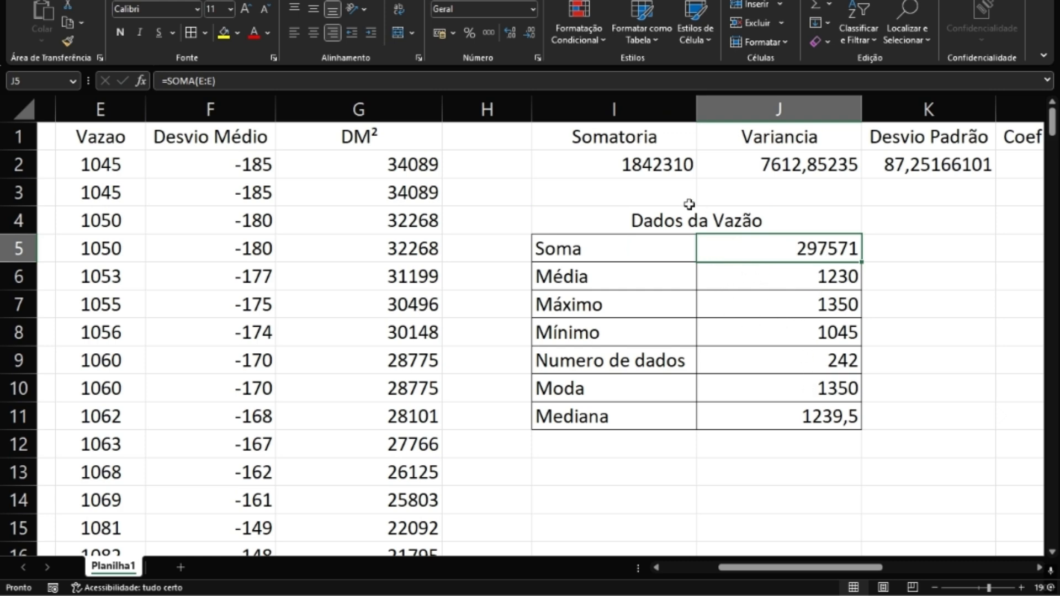
# Compare the Vazao data in column E with the summary results in J5:J11, checking the Média cell J6
pyautogui.click(126, 114)
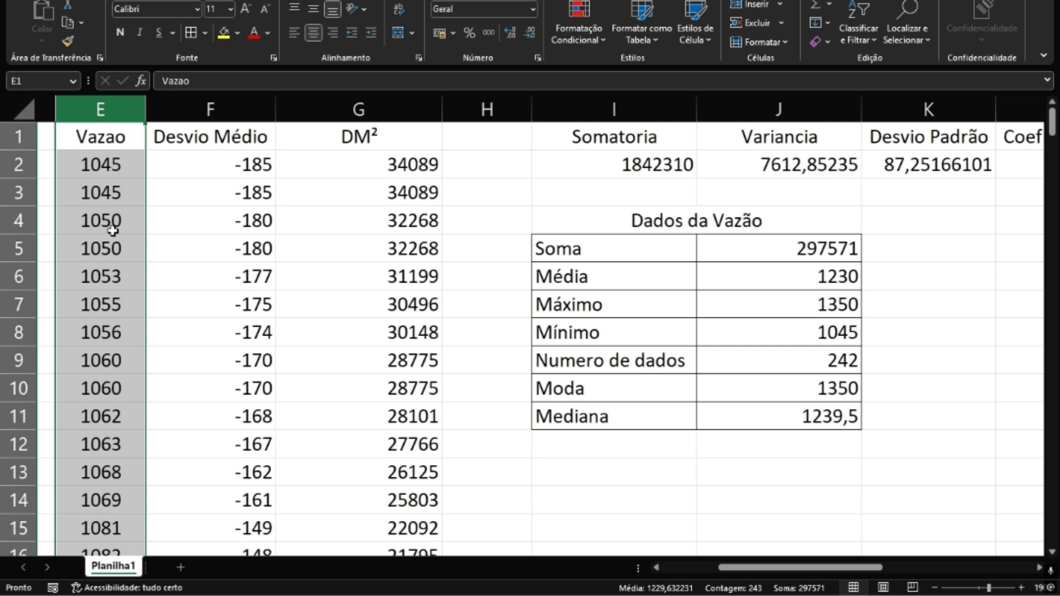
pyautogui.moveTo(801, 252); pyautogui.dragTo(794, 407)
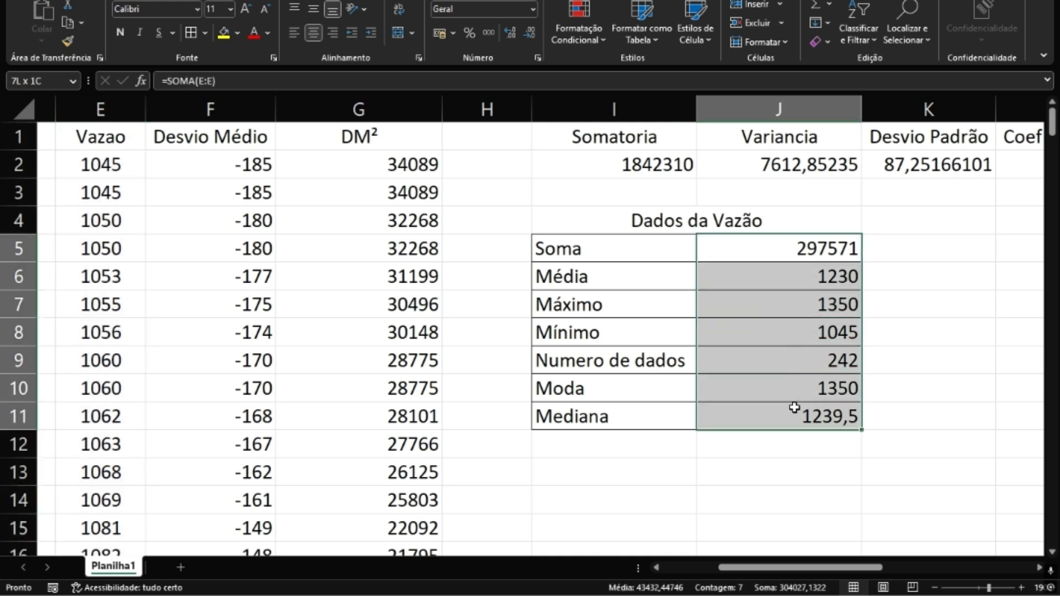
pyautogui.click(806, 283)
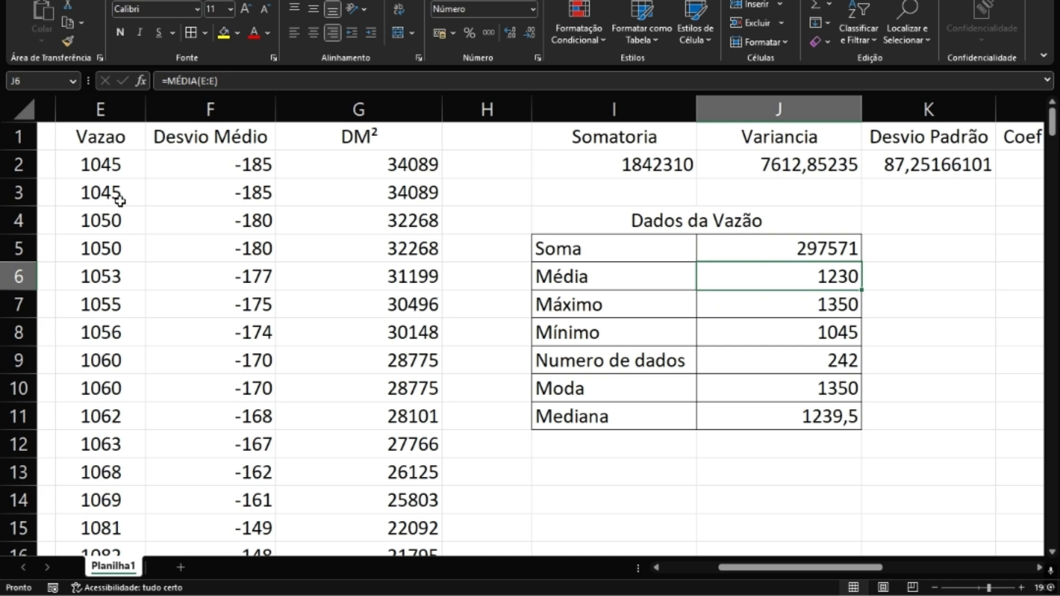
pyautogui.click(139, 172)
pyautogui.moveTo(139, 172); pyautogui.dragTo(98, 362)
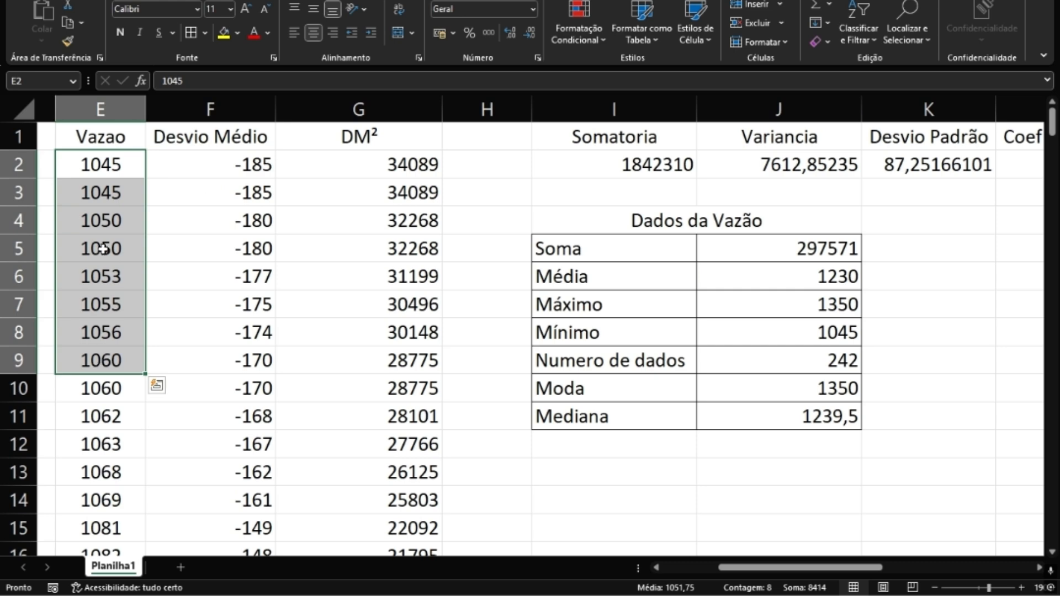
pyautogui.click(125, 107)
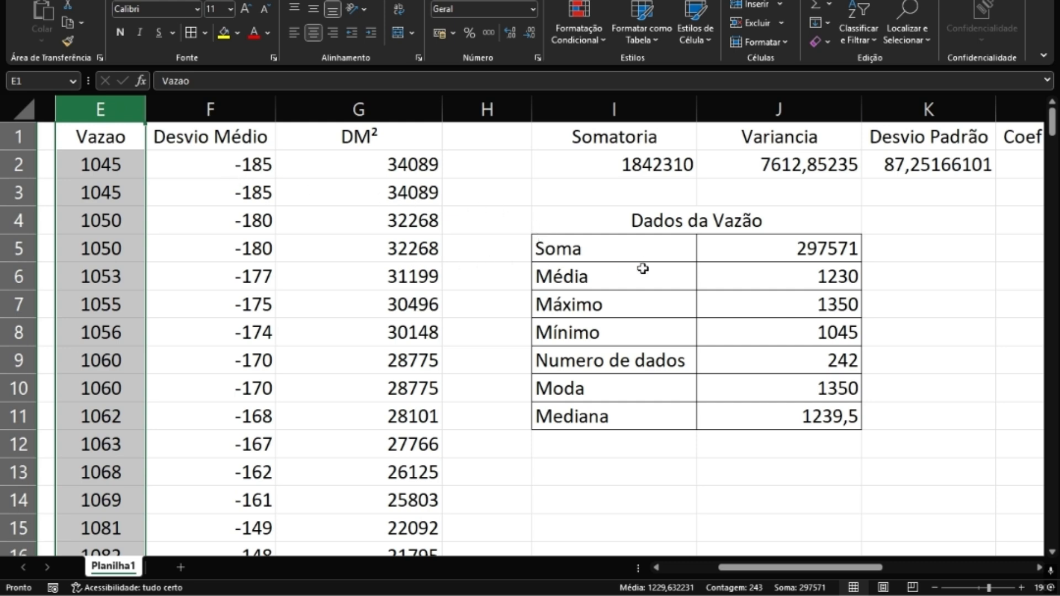
# Inspect the Média formula in J6 and its reference to the whole of column E
pyautogui.click(779, 267)
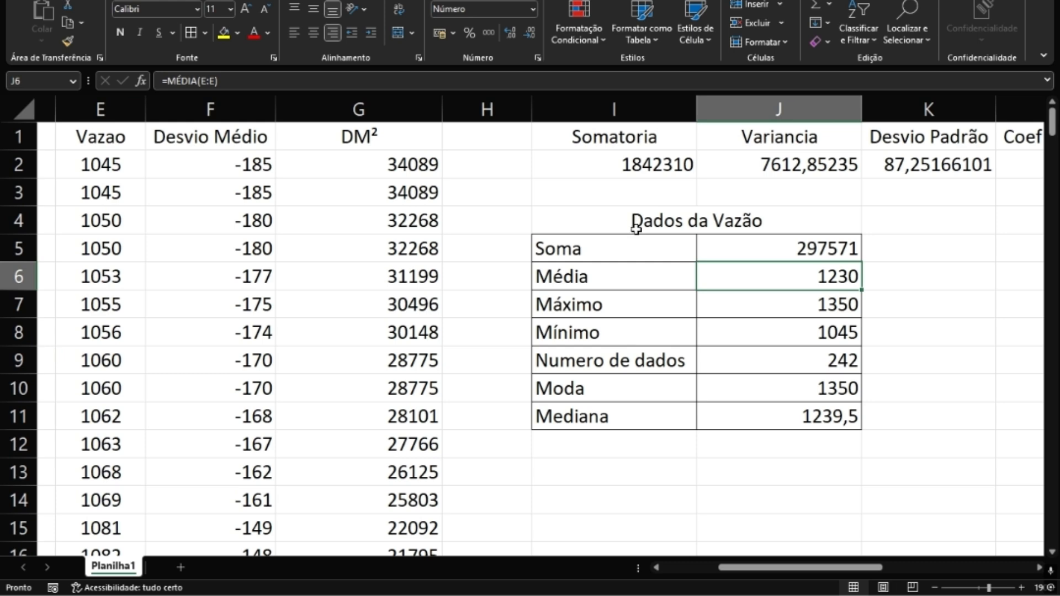
pyautogui.doubleClick(795, 275)
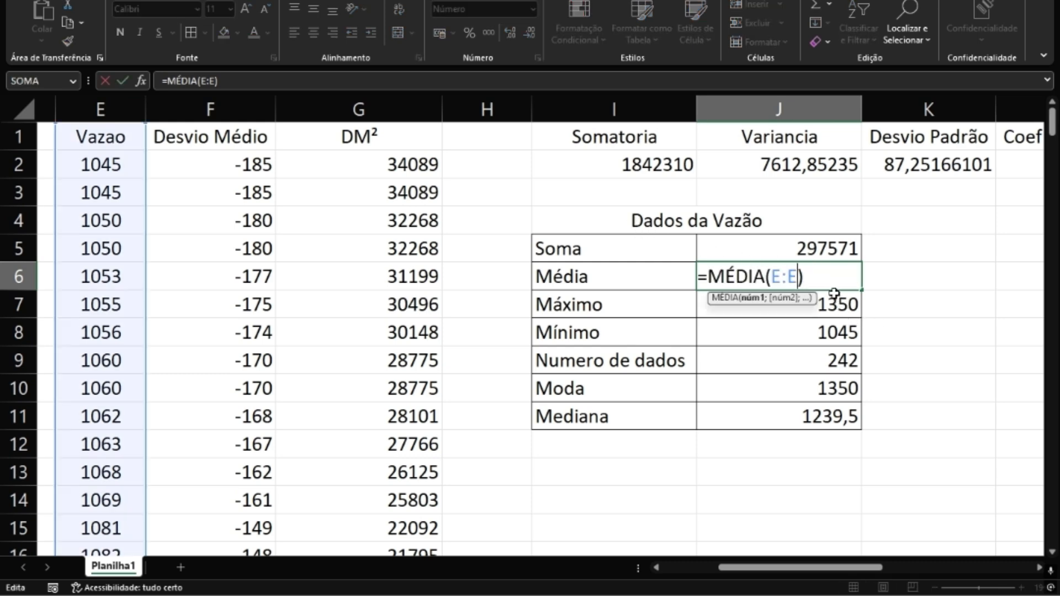
pyautogui.press('Right')
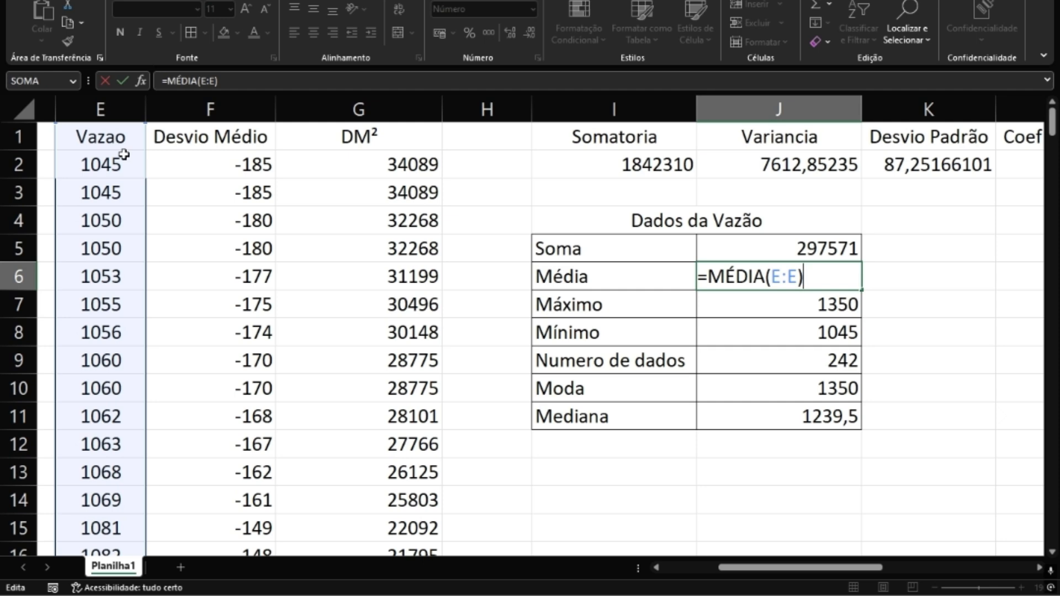
pyautogui.click(111, 108)
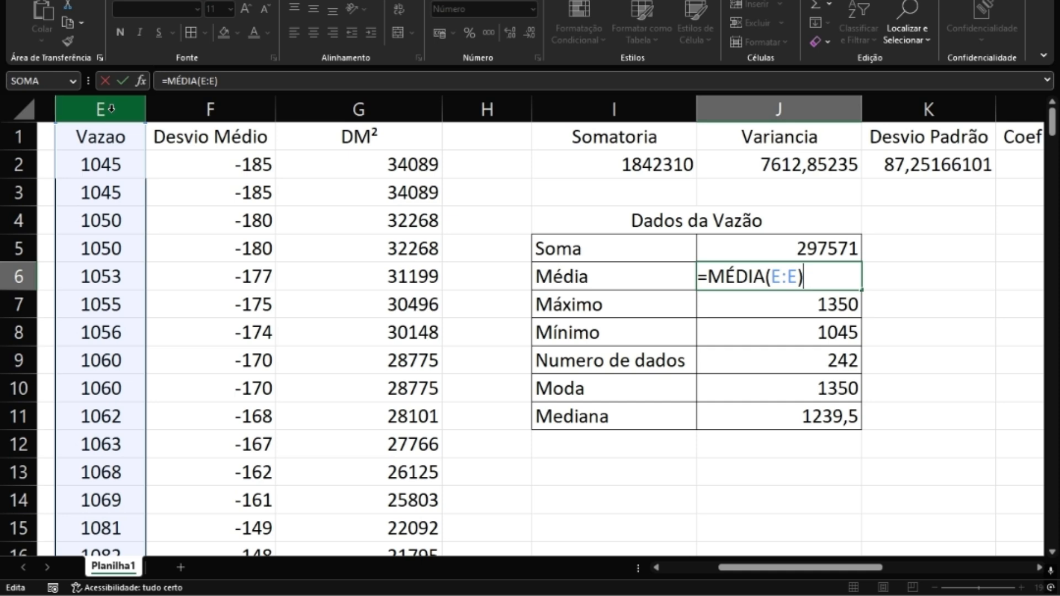
pyautogui.press('Return')
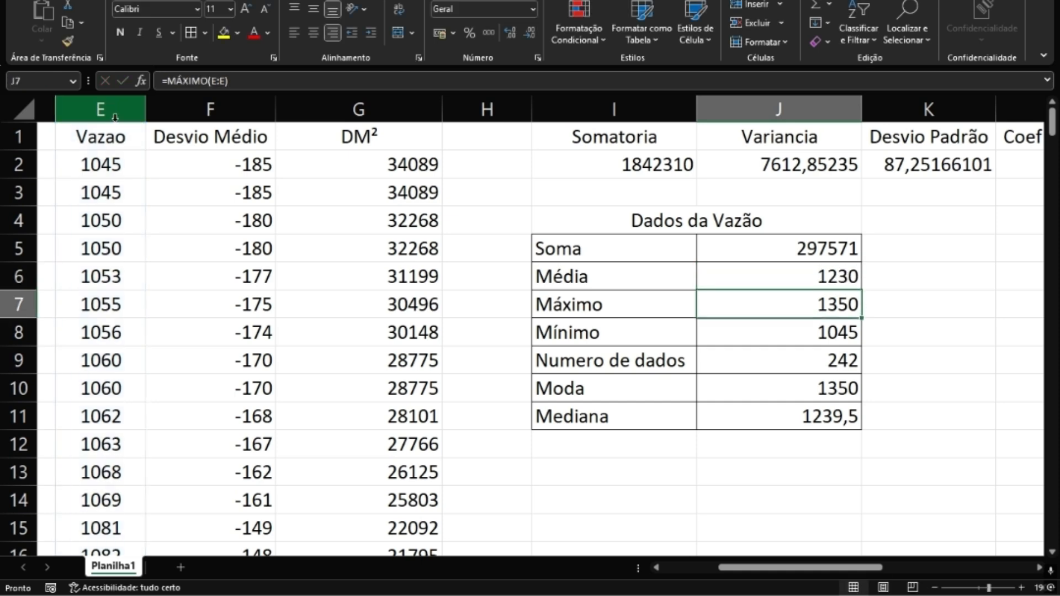
# Enter a check average in J12 below the summary table with =media over only the Vazao values E2:E243
pyautogui.press('Down')
pyautogui.press('Down')
pyautogui.press('Down')
pyautogui.press('Down')
pyautogui.press('Down')
pyautogui.write('=')
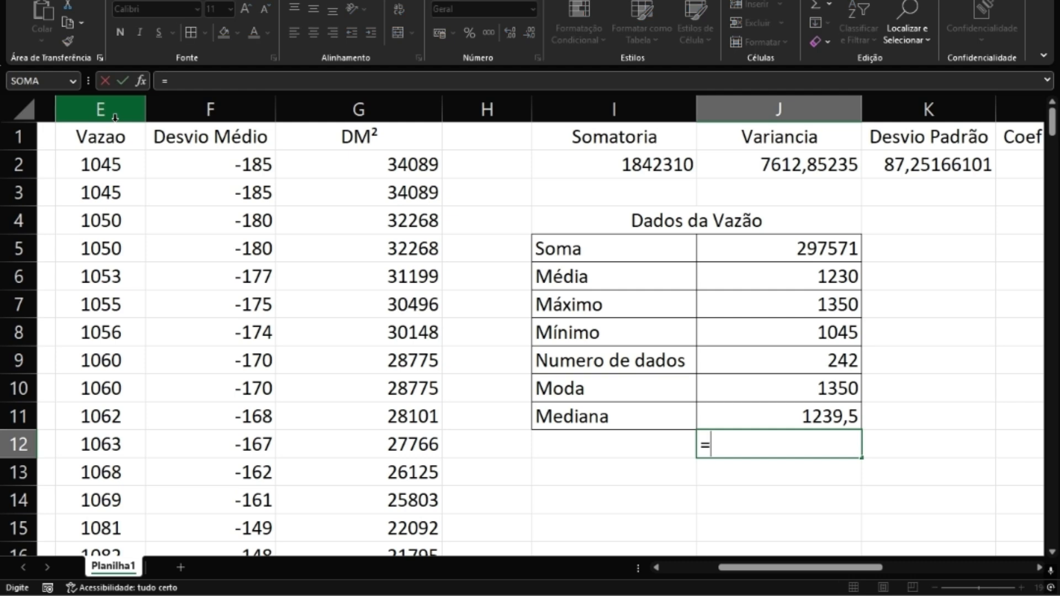
pyautogui.write('media(')
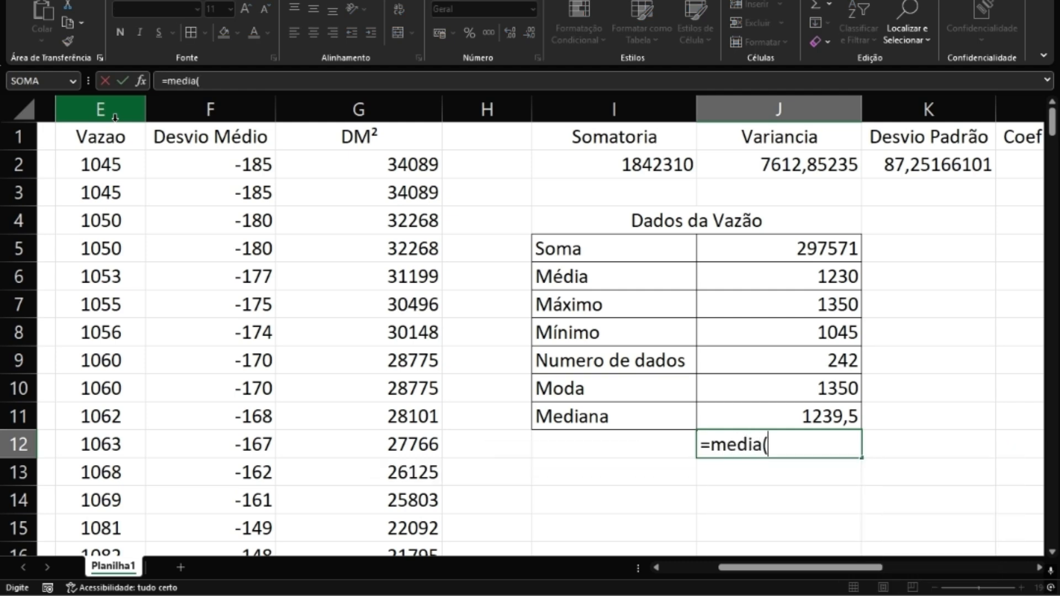
pyautogui.click(114, 166)
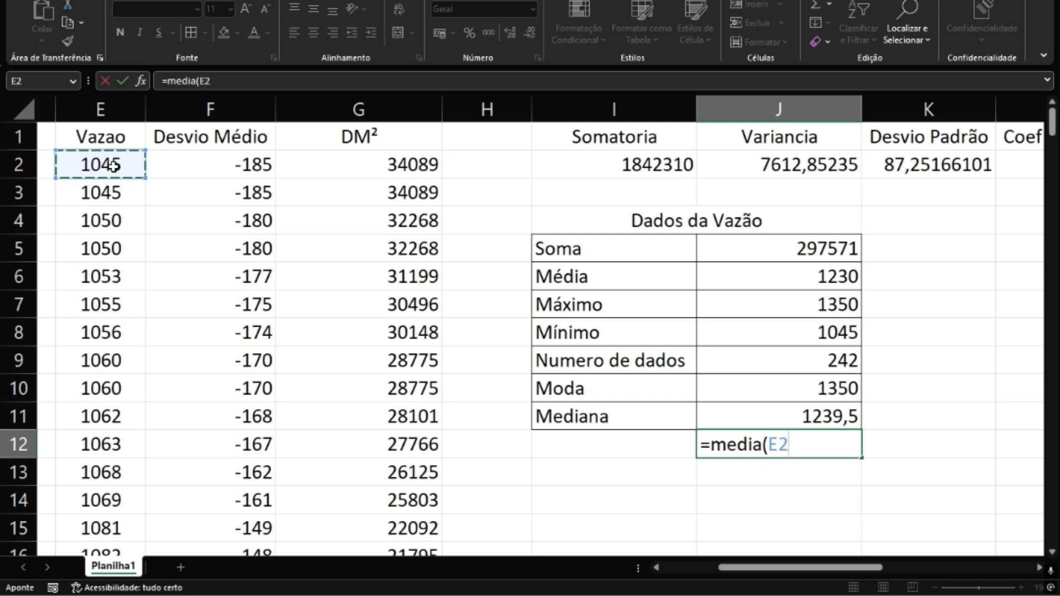
pyautogui.hotkey('ctrl', 'shift', 'Down')
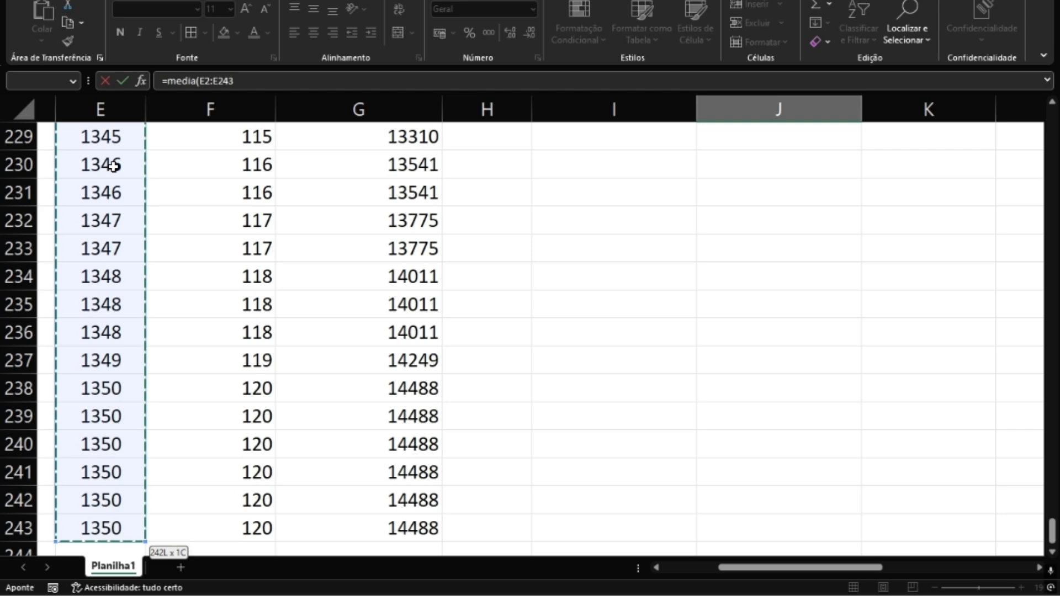
pyautogui.press('Return')
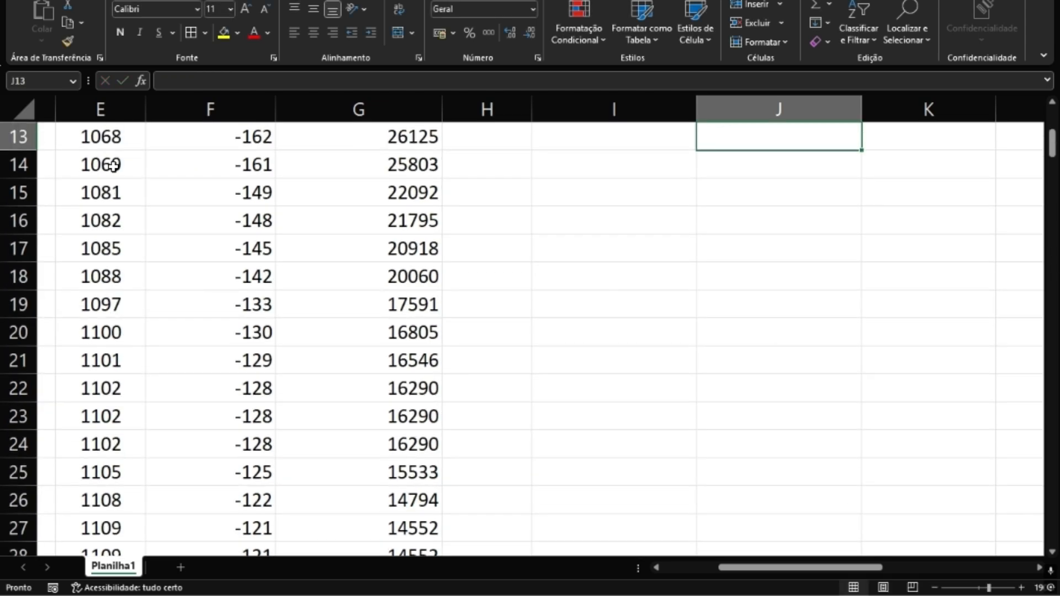
pyautogui.scroll(4, 601, 263)
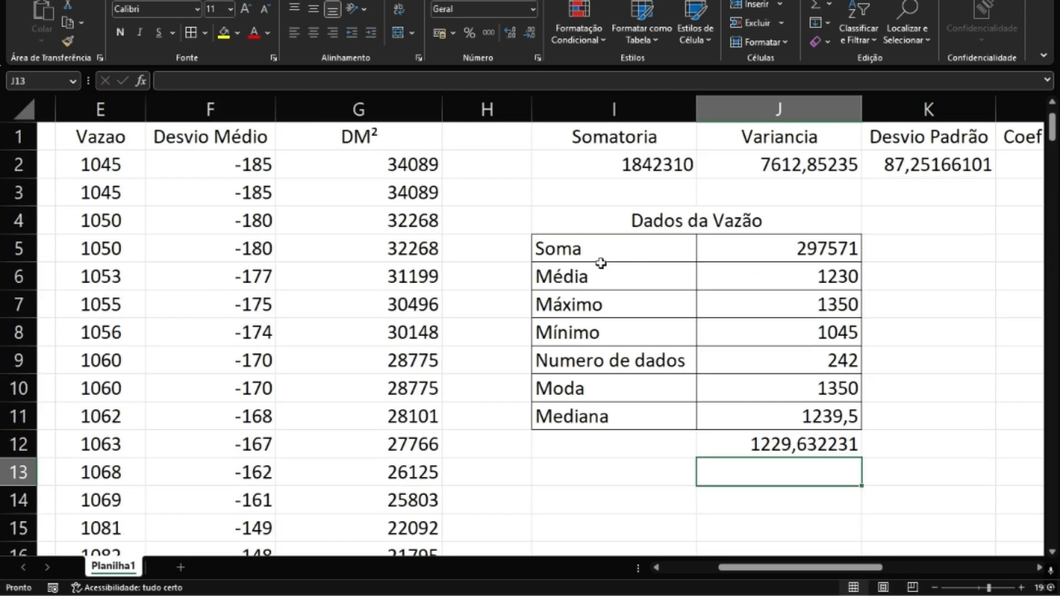
# Reduce the decimals of the check average in J12 until it shows a whole number
pyautogui.click(856, 450)
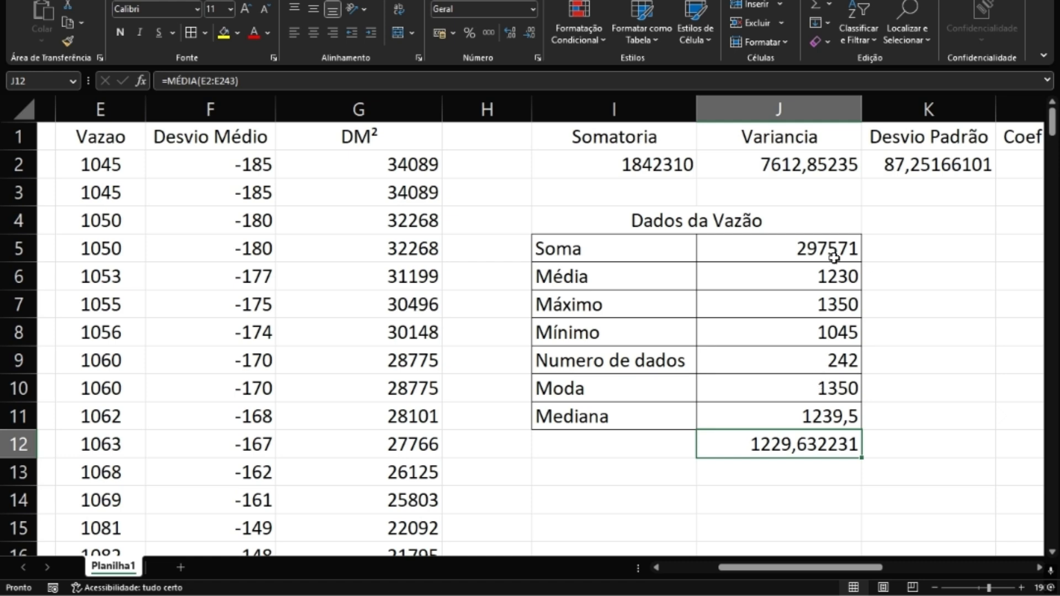
pyautogui.click(534, 35)
pyautogui.click(534, 36)
pyautogui.click(534, 36)
pyautogui.click(534, 35)
pyautogui.click(533, 35)
pyautogui.click(534, 35)
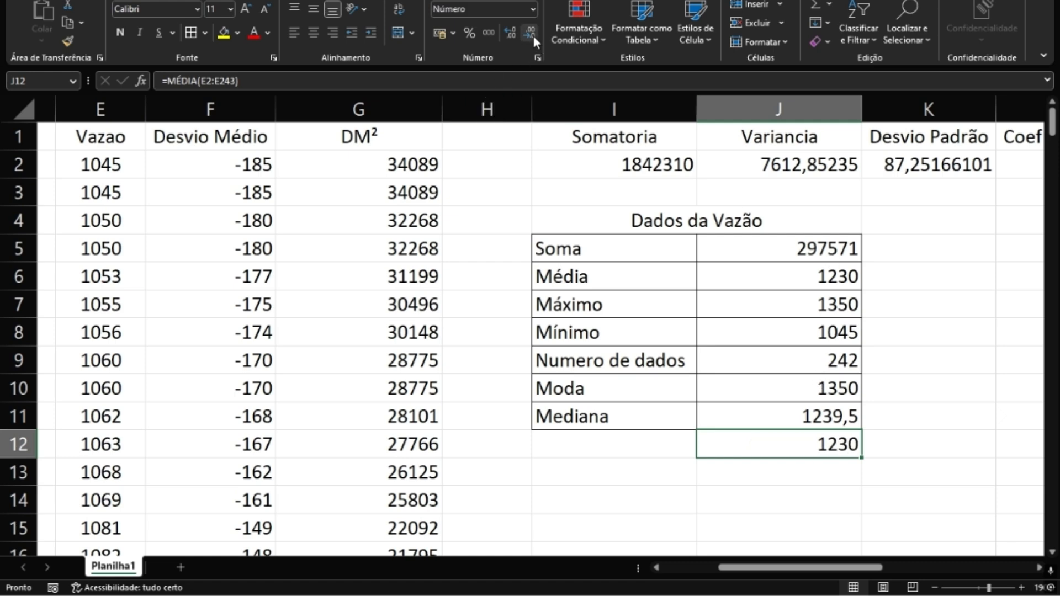
# Compare the formulas in J6 and J12 and delete the check average from J12
pyautogui.click(829, 281)
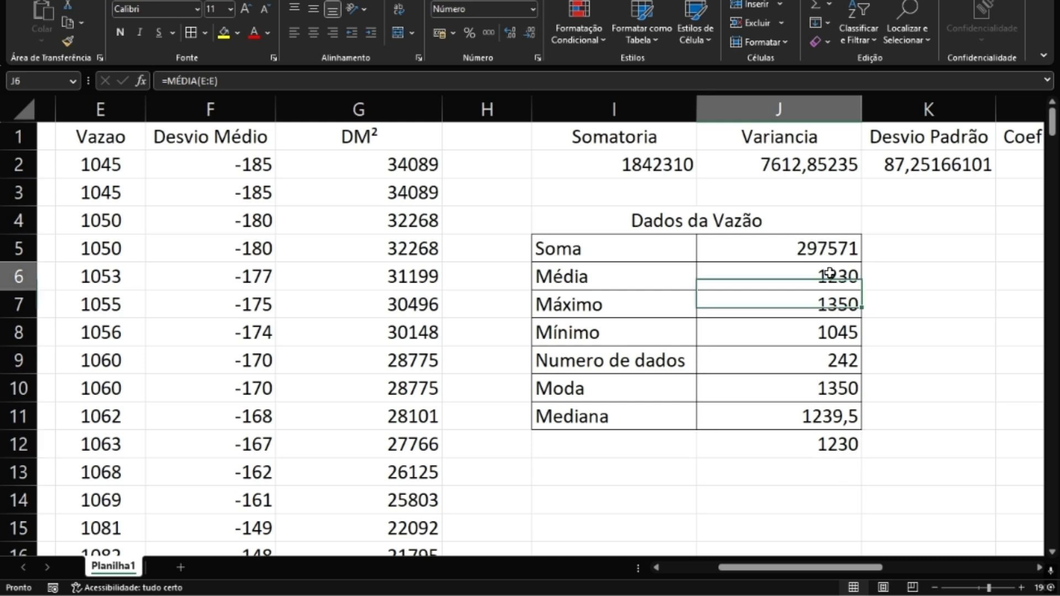
pyautogui.click(838, 438)
pyautogui.click(815, 278)
pyautogui.click(812, 389)
pyautogui.click(806, 443)
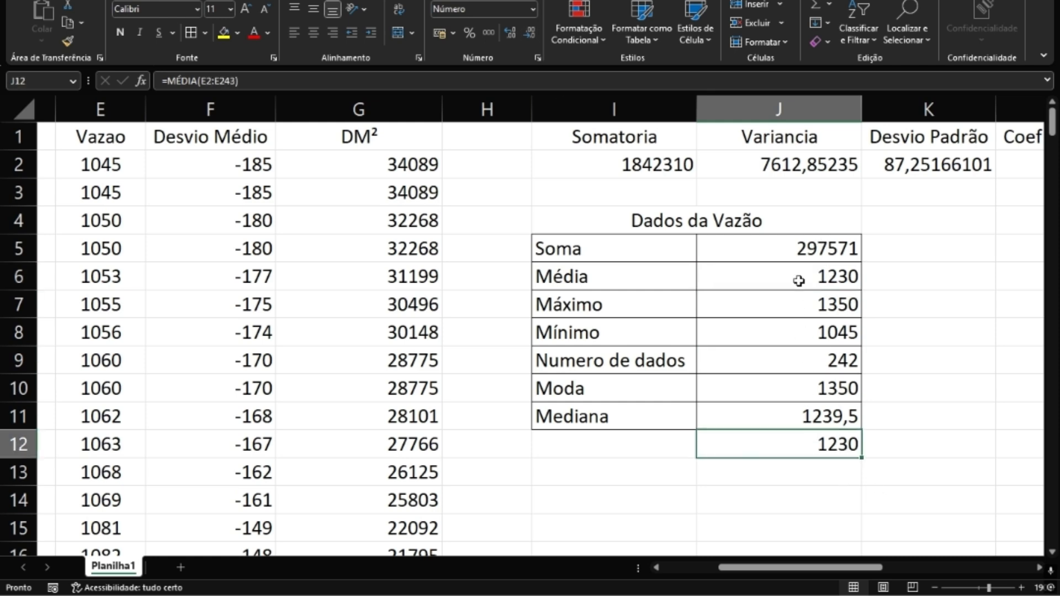
pyautogui.click(798, 279)
pyautogui.click(820, 439)
pyautogui.press('Delete')
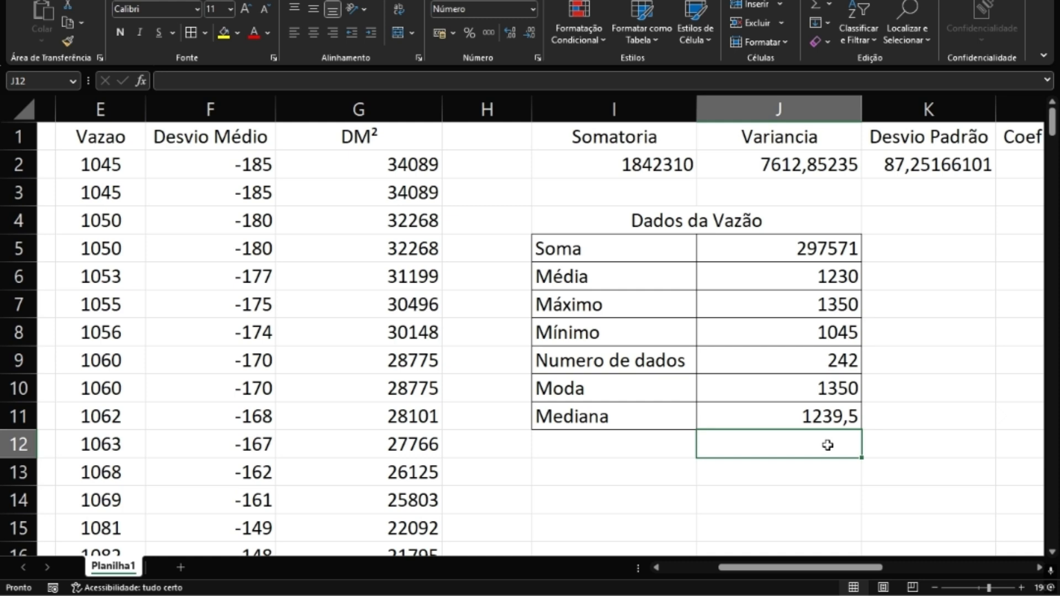
# Recheck which column the Média formula in J6 references, leaving the formula as it is
pyautogui.click(806, 279)
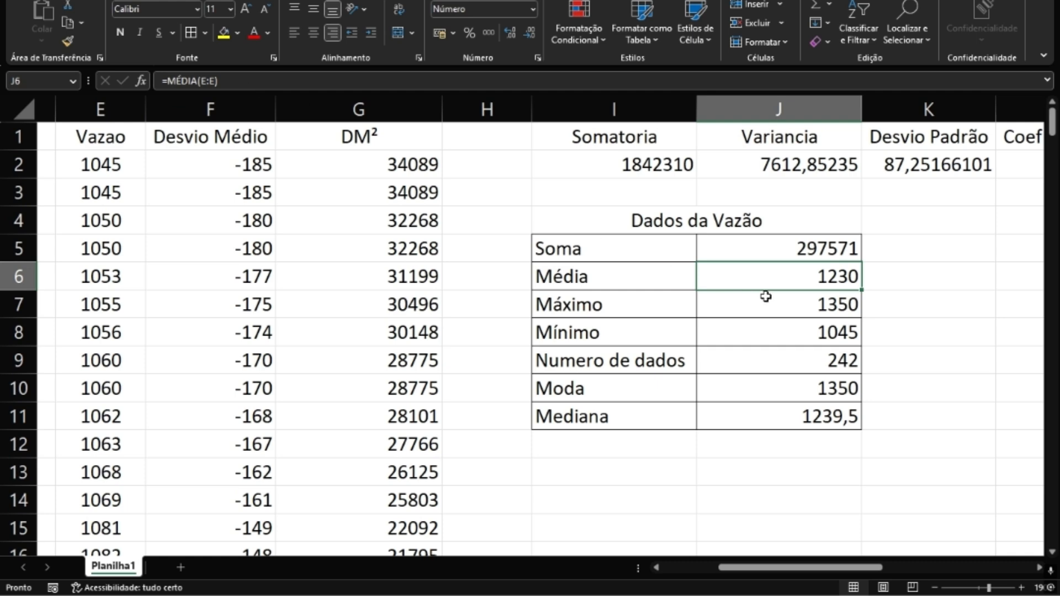
pyautogui.doubleClick(764, 271)
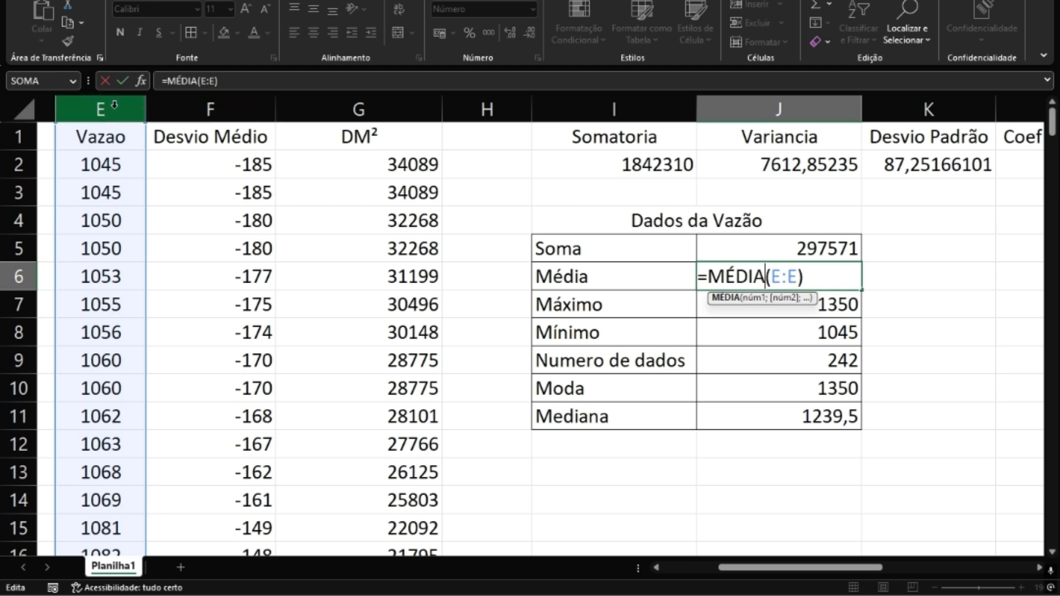
pyautogui.press('Return')
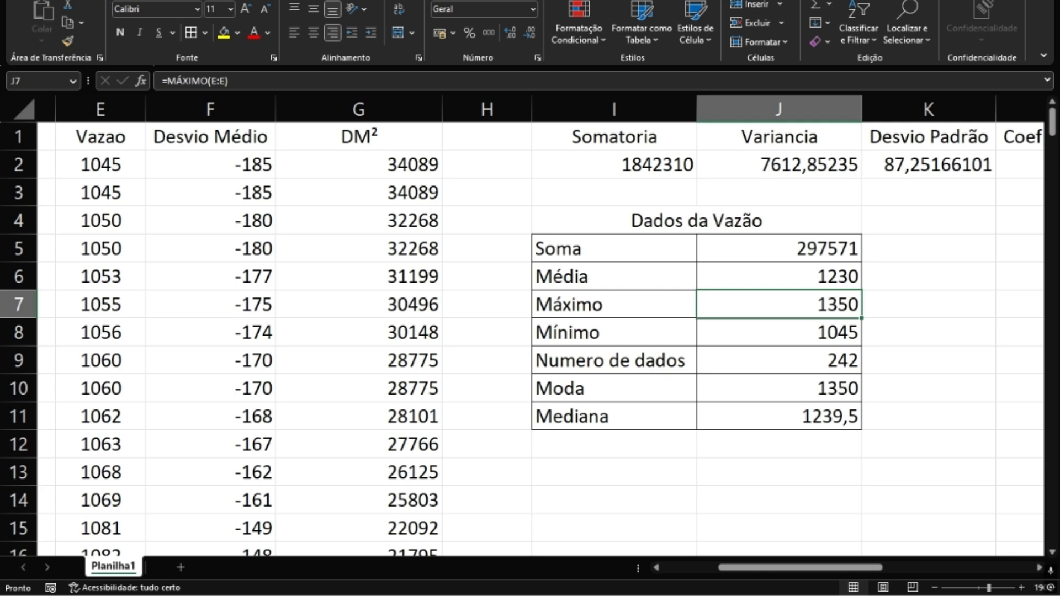
# Check the Numero de dados entry in J9 and examine the Vazao header and first data cells in column E
pyautogui.click(794, 369)
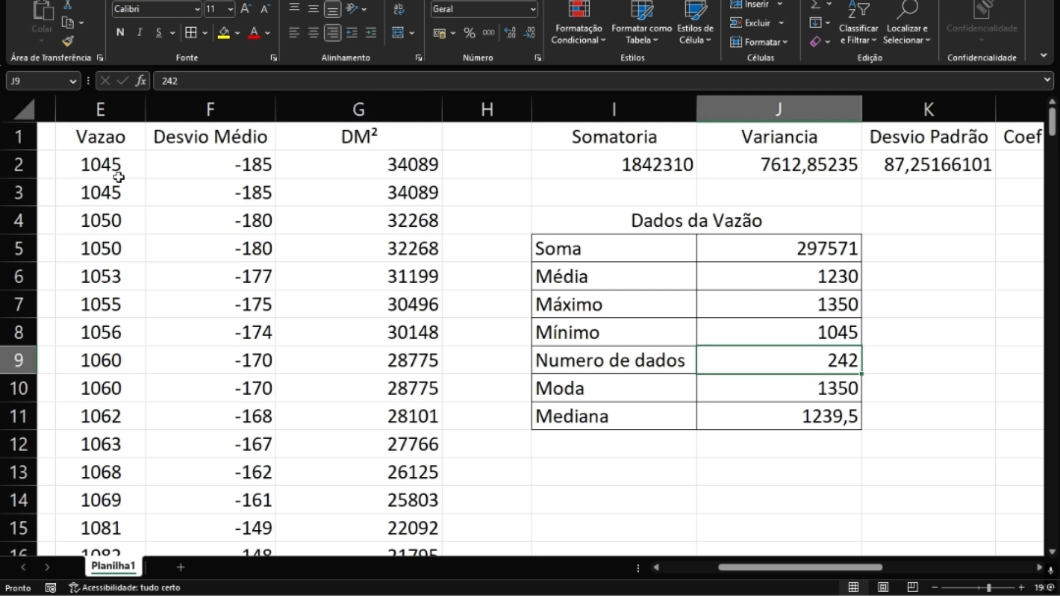
pyautogui.click(110, 163)
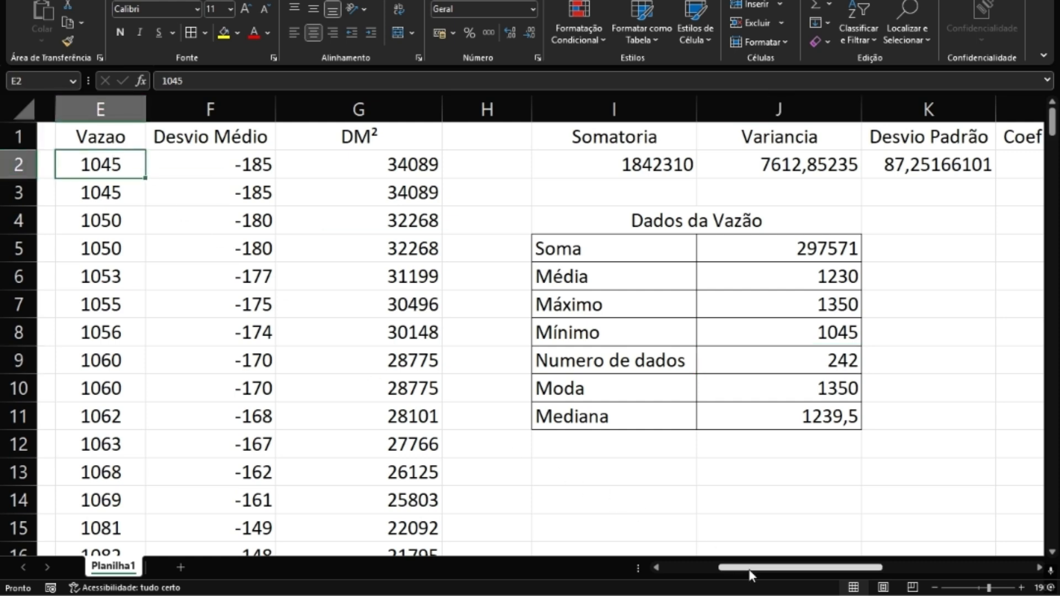
pyautogui.moveTo(752, 573); pyautogui.dragTo(683, 574)
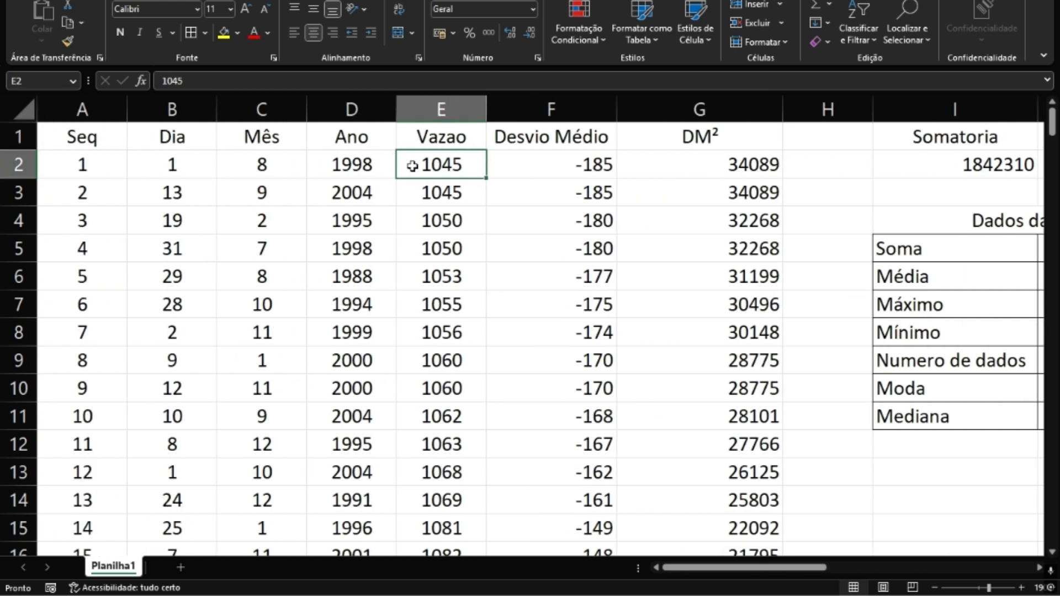
pyautogui.click(435, 135)
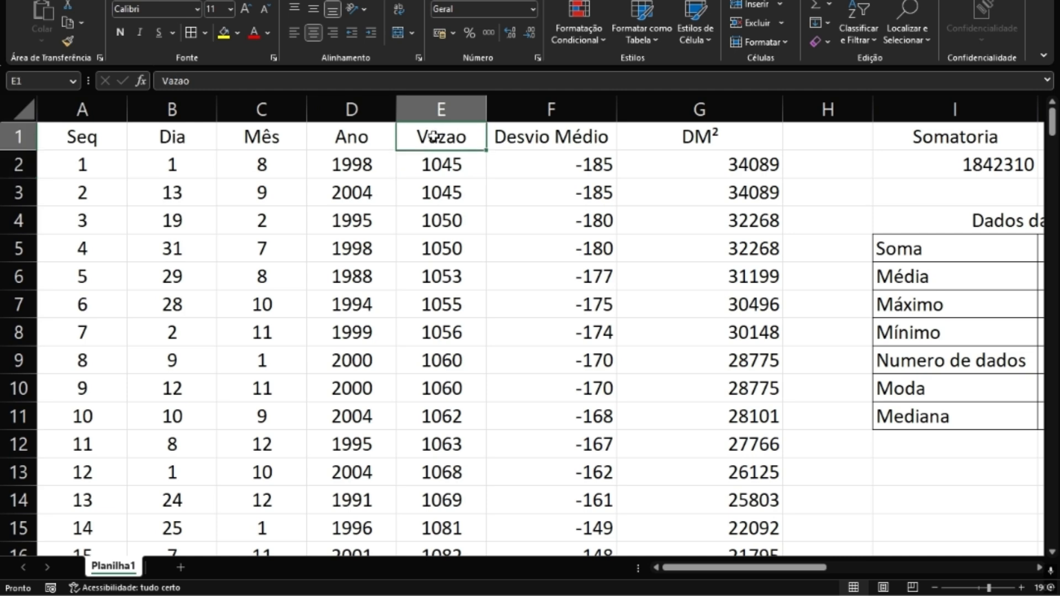
pyautogui.click(445, 173)
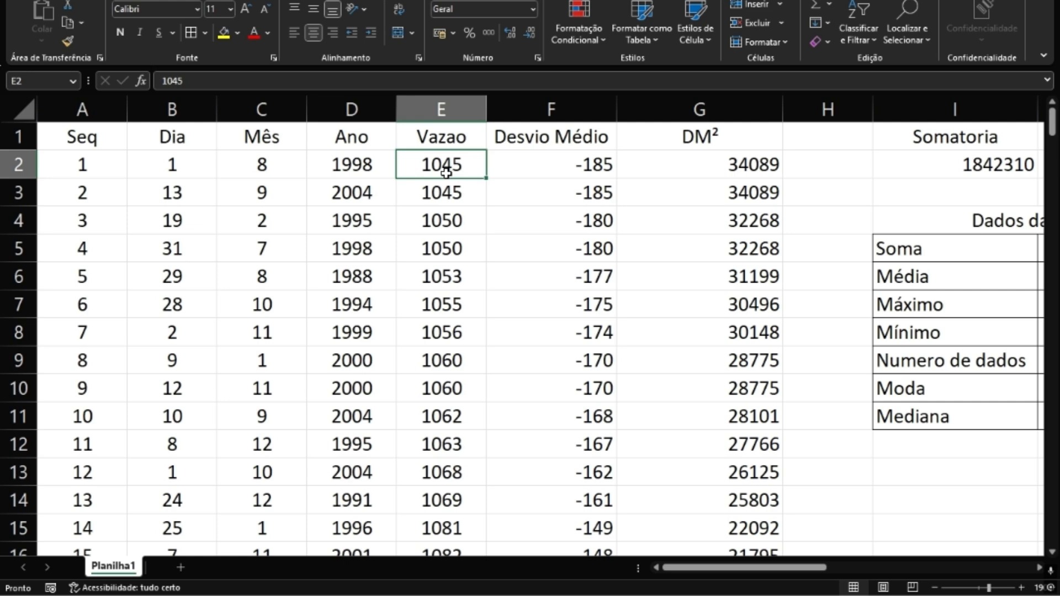
pyautogui.click(454, 131)
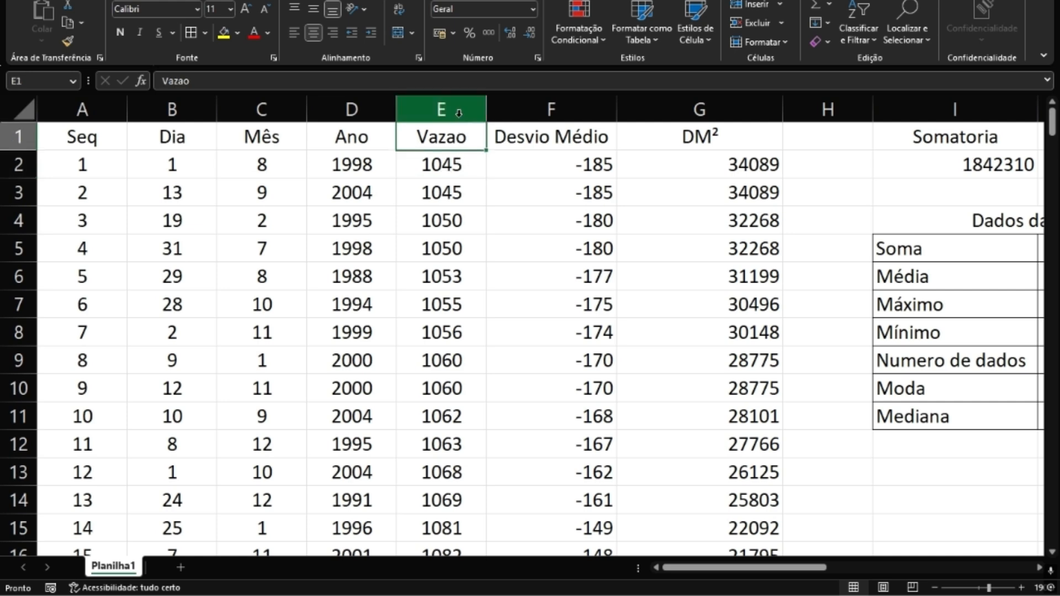
pyautogui.moveTo(448, 135); pyautogui.dragTo(466, 419)
pyautogui.scroll(1, 466, 418)
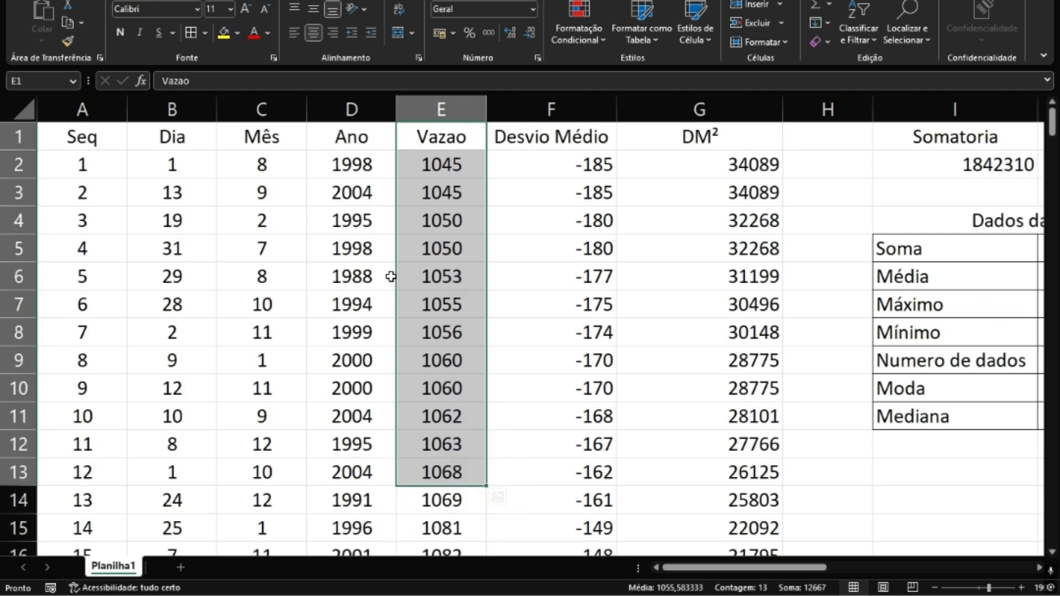
pyautogui.click(440, 140)
pyautogui.click(441, 166)
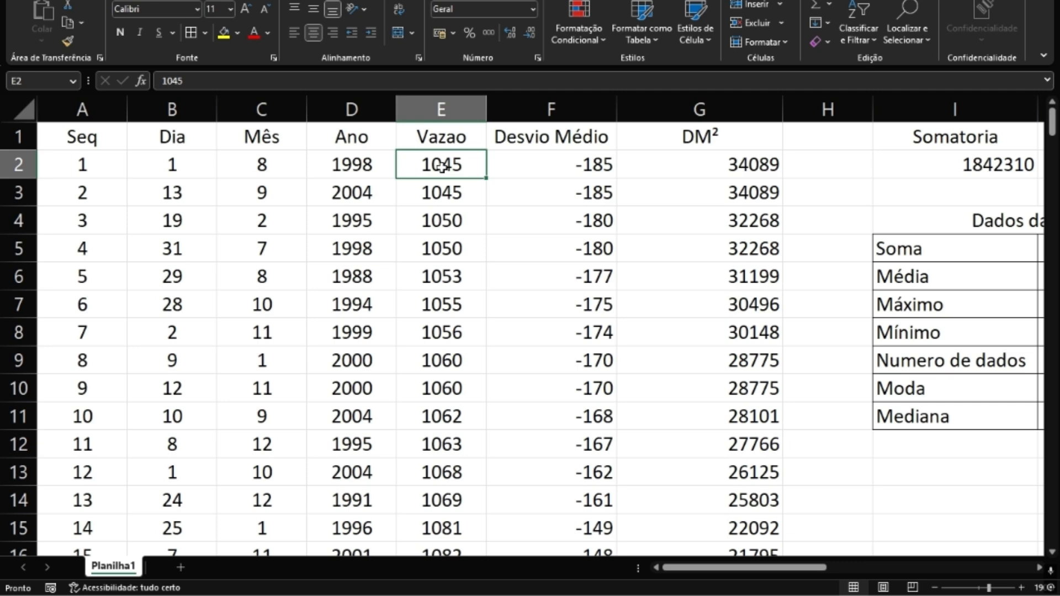
# Select the Vazao values E2:E243 to check their count against the Numero de dados entry in J9
pyautogui.click(501, 199)
pyautogui.click(446, 166)
pyautogui.hotkey('ctrl', 'shift', 'Down')
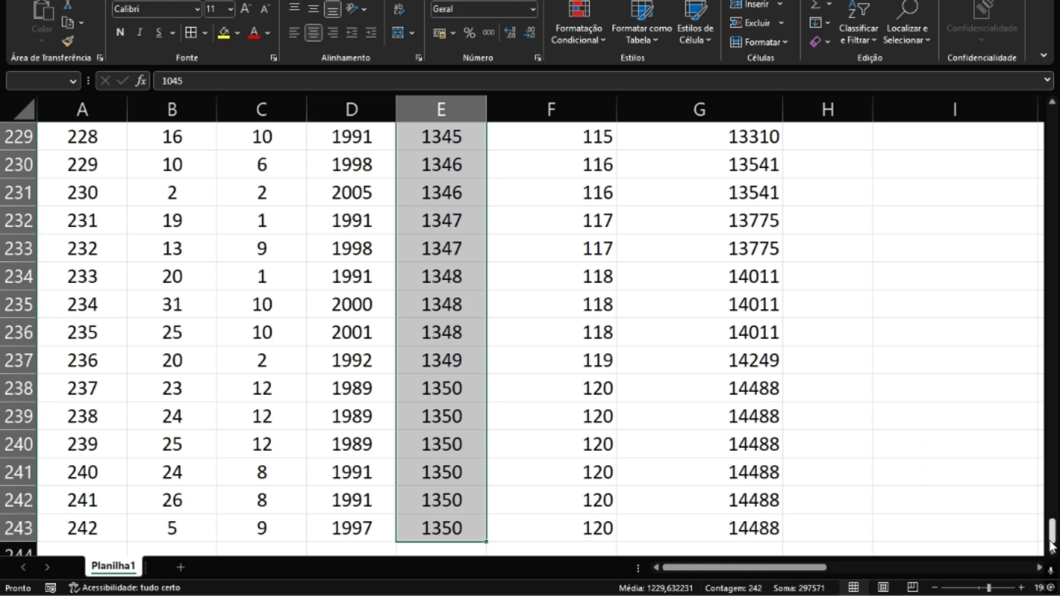
pyautogui.moveTo(1052, 531); pyautogui.dragTo(1052, 124)
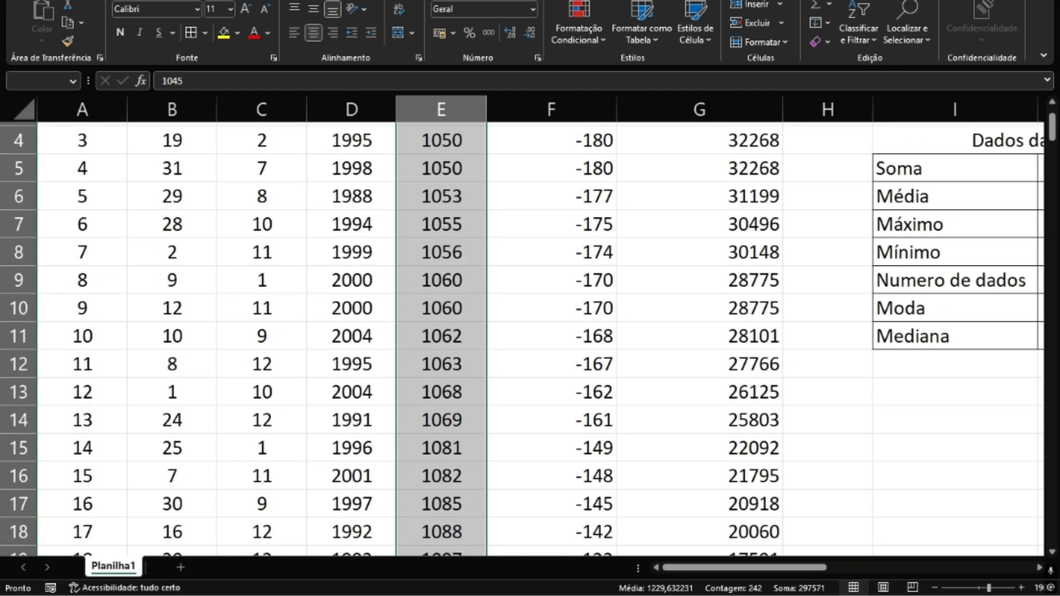
pyautogui.click(860, 475)
pyautogui.moveTo(746, 567); pyautogui.dragTo(812, 567)
pyautogui.click(787, 281)
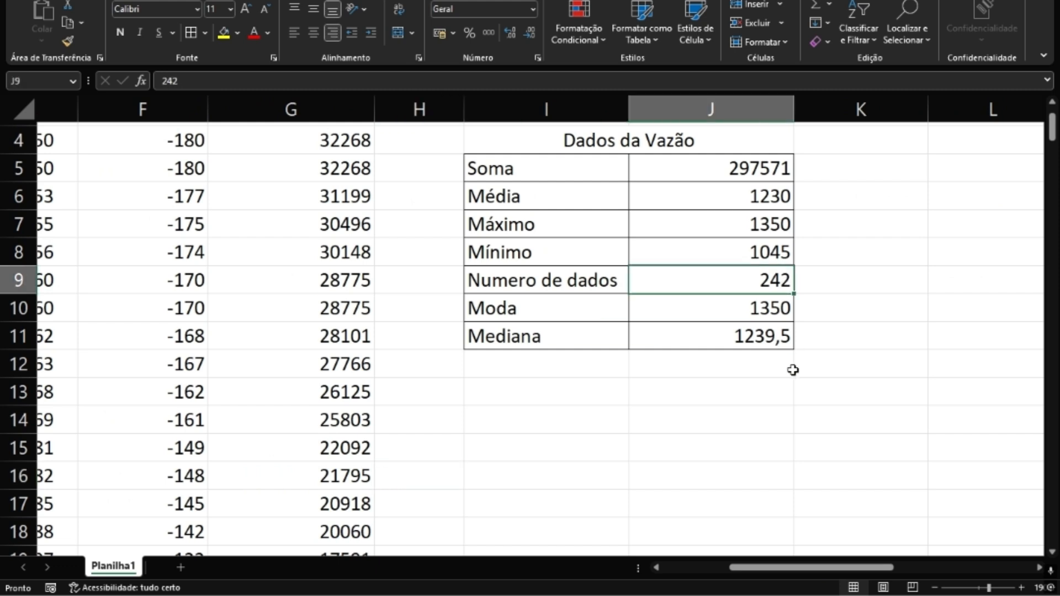
# Review the cell contents behind Média, Máximo, Mínimo, Numero de dados, Moda and Mediana in J6:J11
pyautogui.click(744, 227)
pyautogui.click(725, 245)
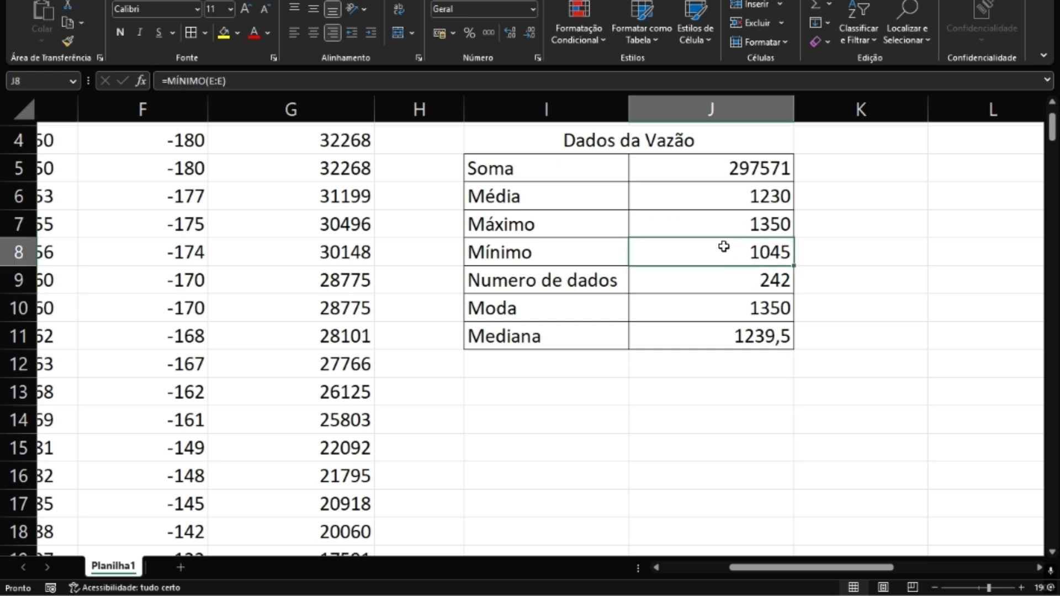
pyautogui.click(682, 231)
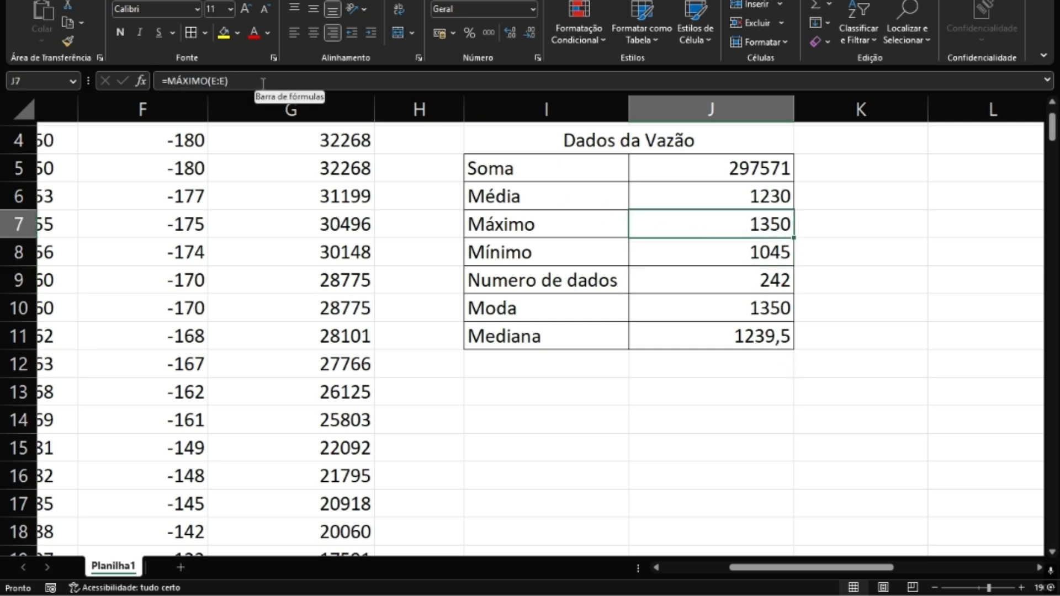
pyautogui.click(700, 305)
pyautogui.click(694, 336)
pyautogui.click(675, 304)
pyautogui.click(671, 327)
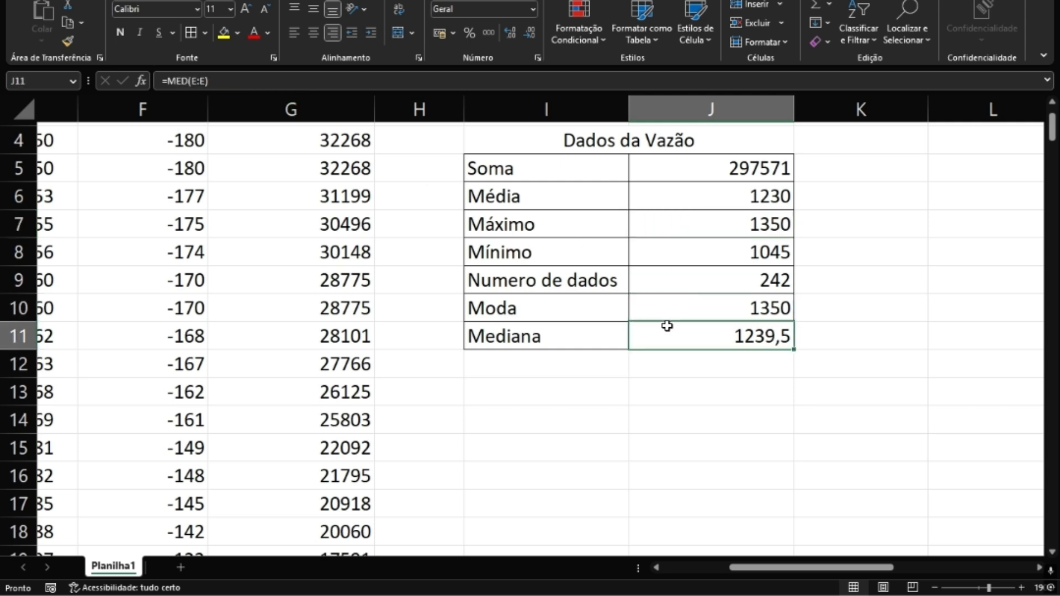
pyautogui.click(672, 304)
pyautogui.click(661, 283)
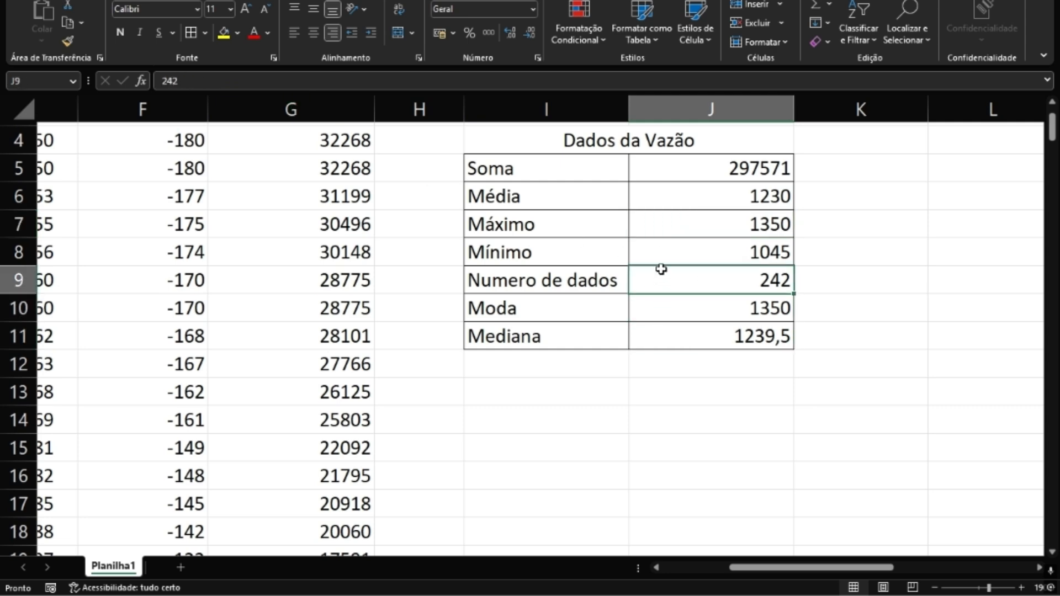
pyautogui.click(645, 191)
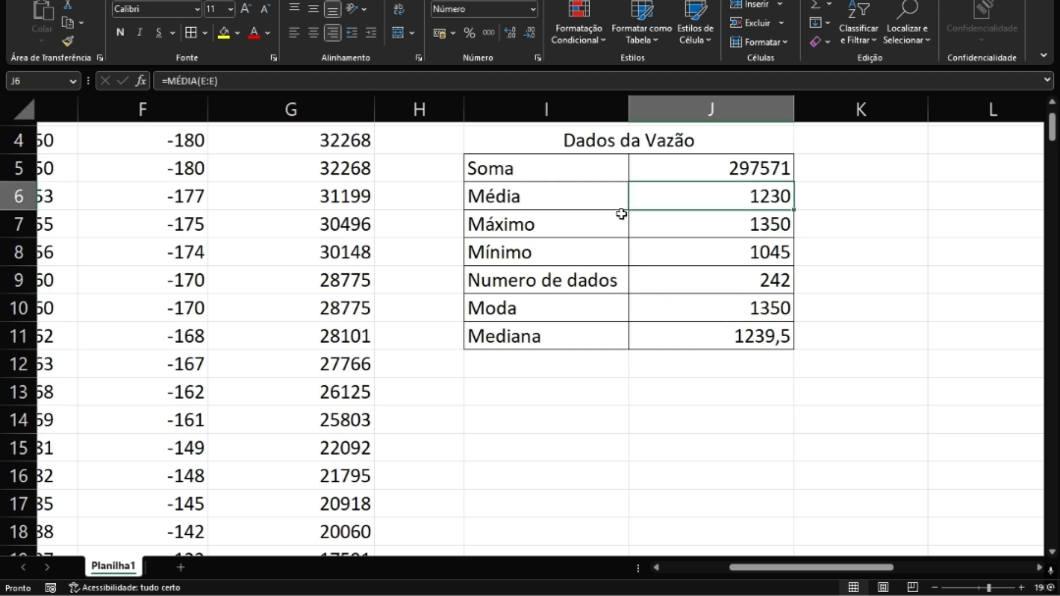
pyautogui.click(643, 278)
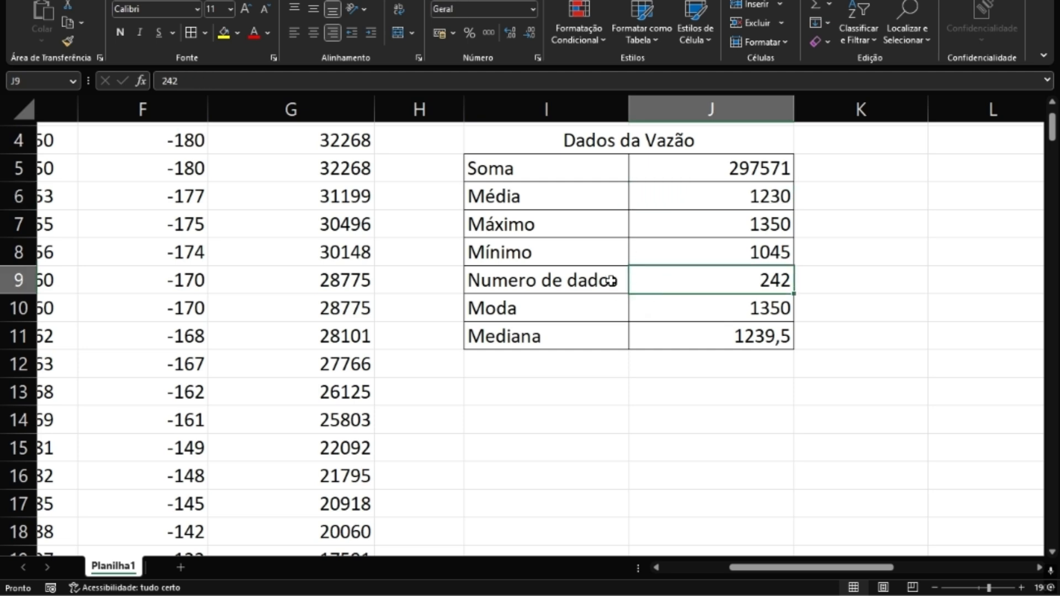
# Re-enter the Desvio Médio formula in F2 as =E2-$J$6, with an absolute reference to the Média, and fill it down column F
pyautogui.scroll(1, 610, 279)
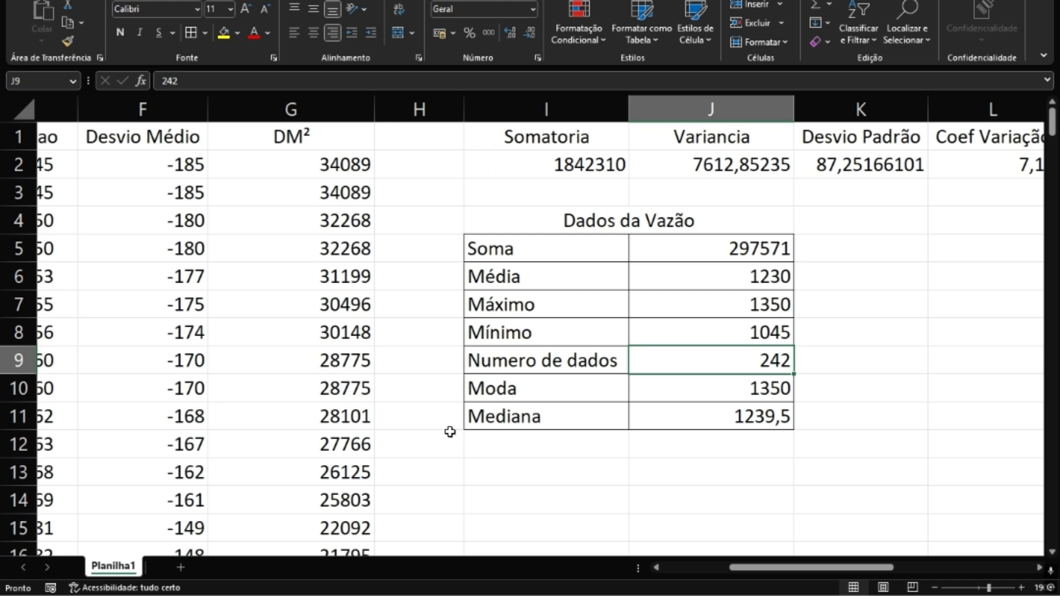
pyautogui.moveTo(729, 573); pyautogui.dragTo(688, 572)
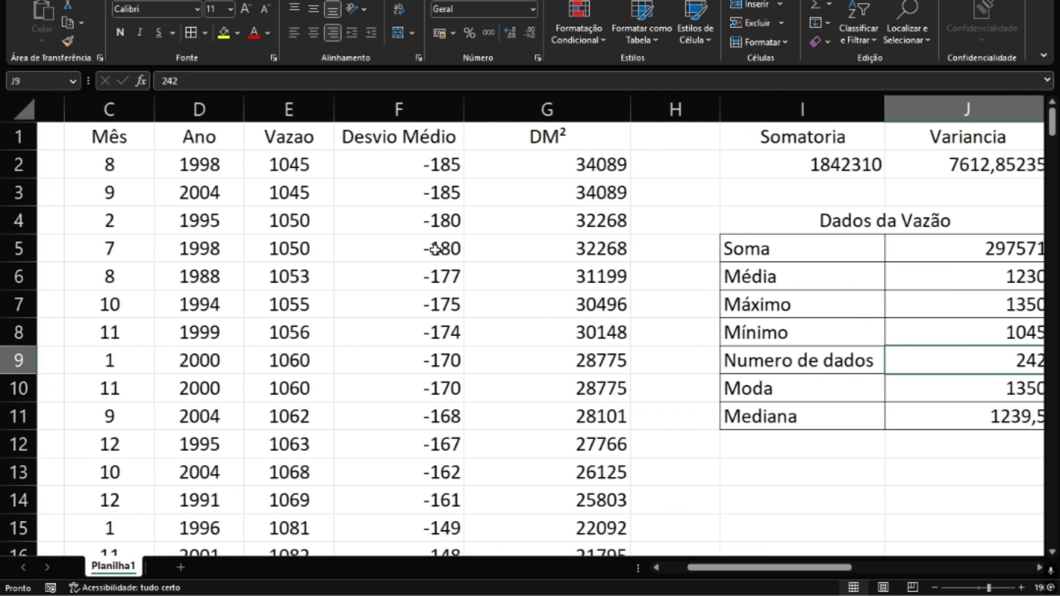
pyautogui.click(434, 164)
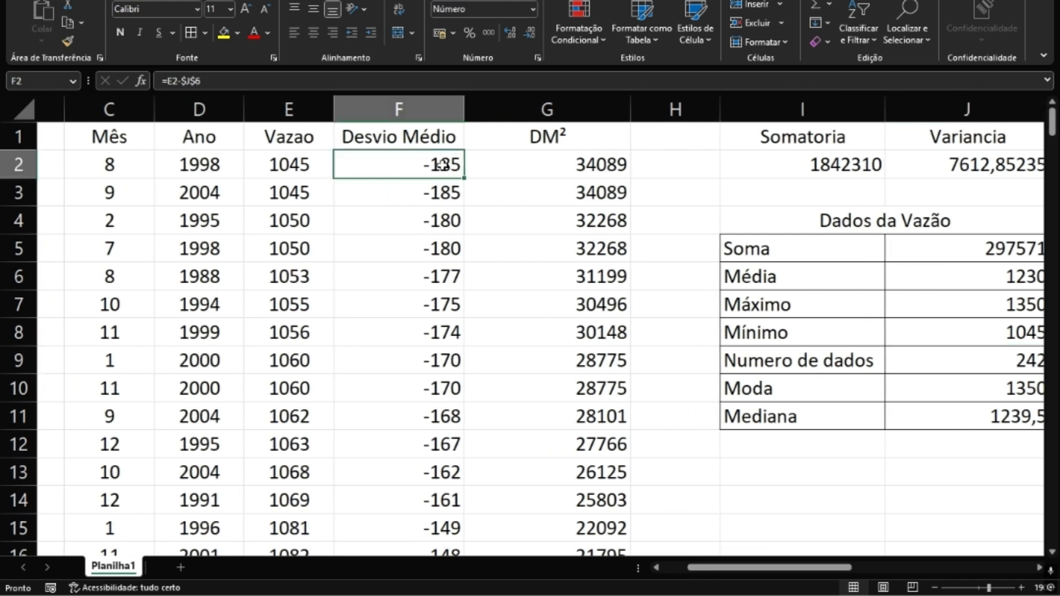
pyautogui.click(315, 83)
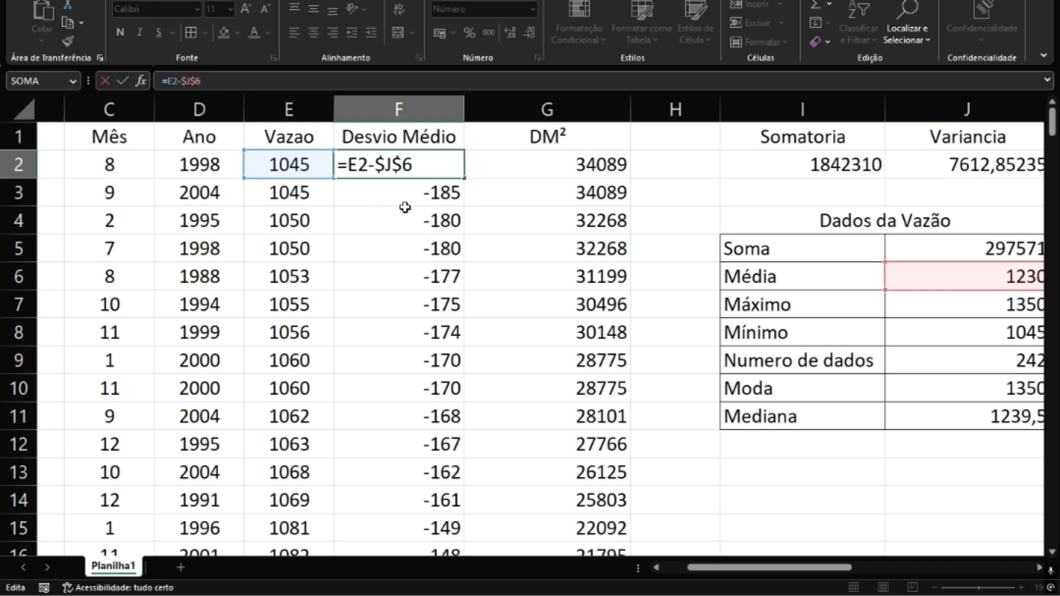
pyautogui.moveTo(752, 569); pyautogui.dragTo(764, 568)
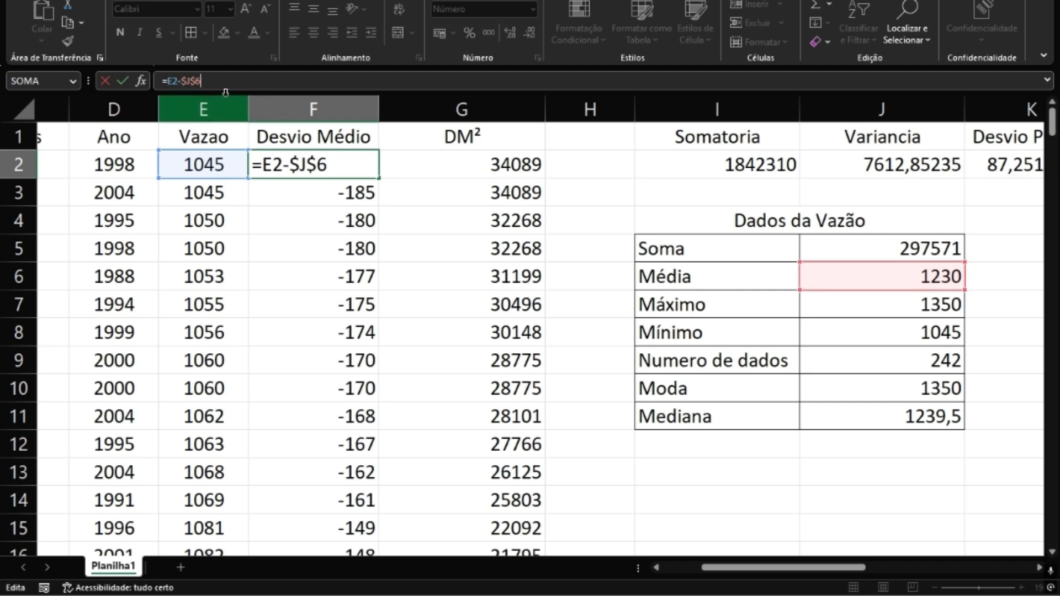
pyautogui.press('BackSpace')
pyautogui.press('BackSpace')
pyautogui.press('BackSpace')
pyautogui.press('BackSpace')
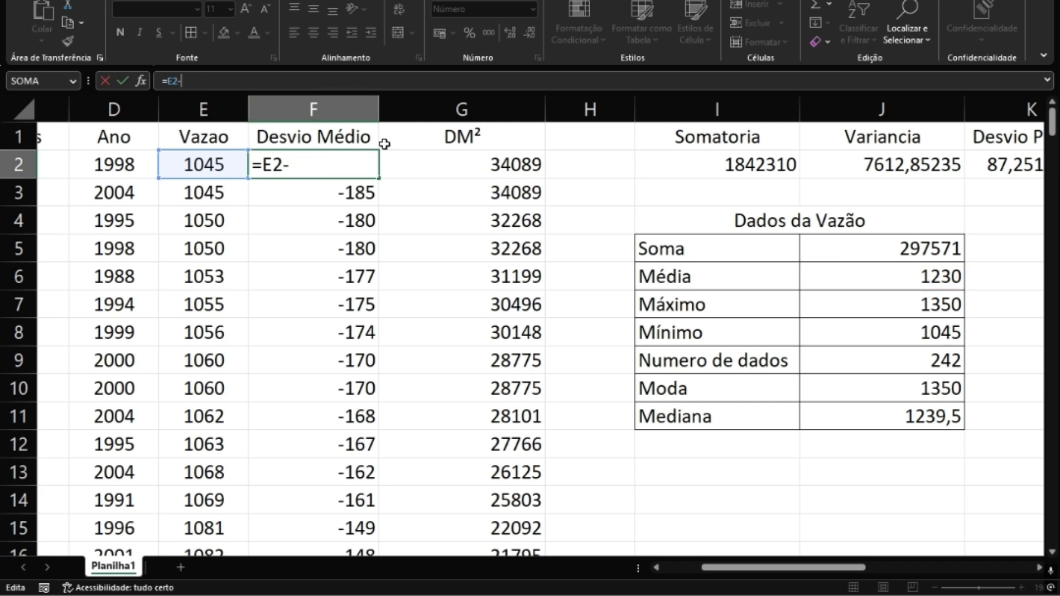
pyautogui.click(907, 283)
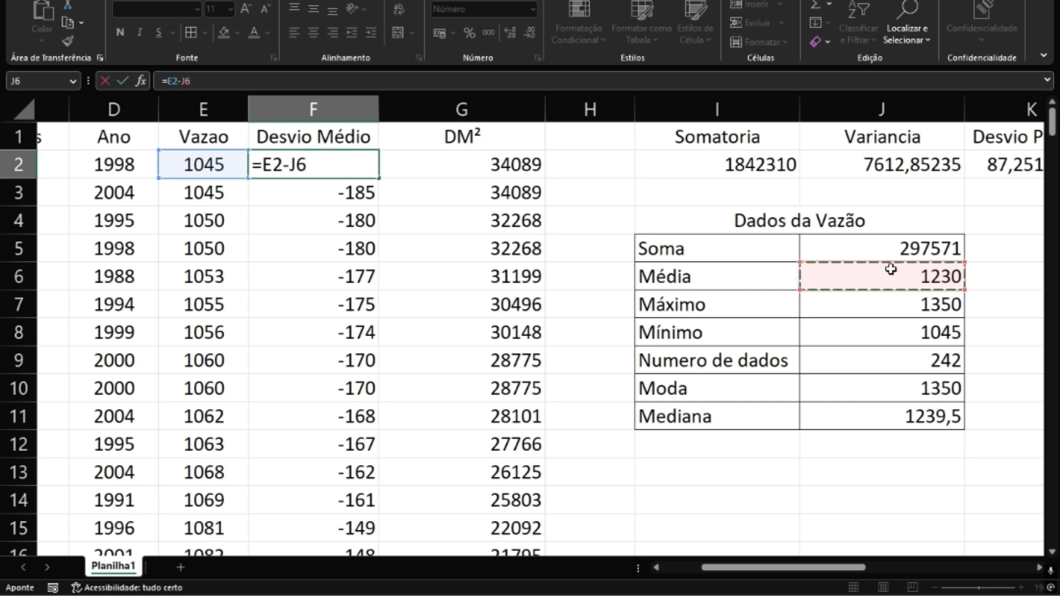
pyautogui.press('F4')
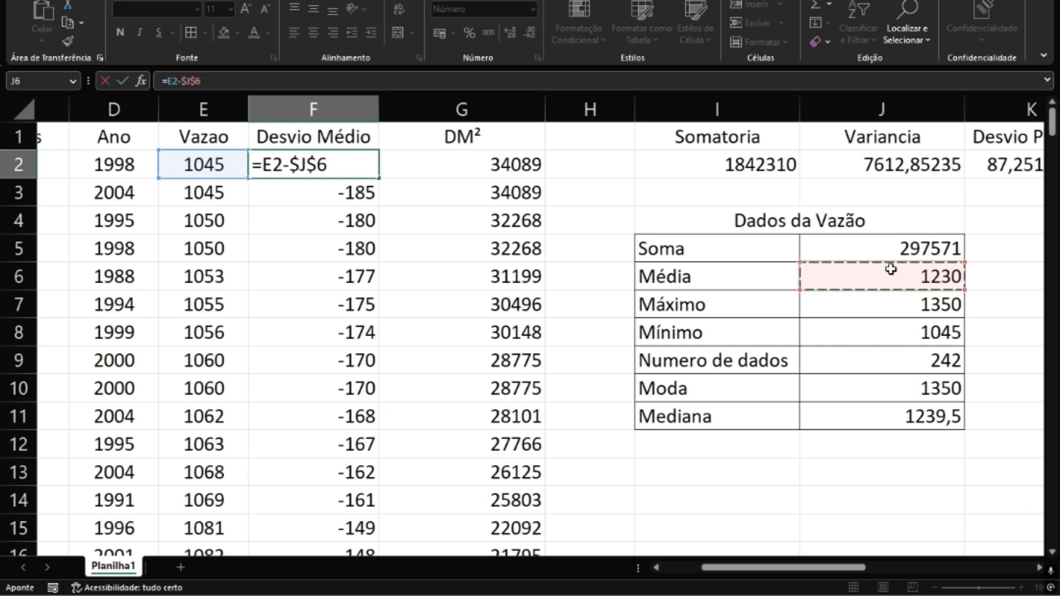
pyautogui.press('Return')
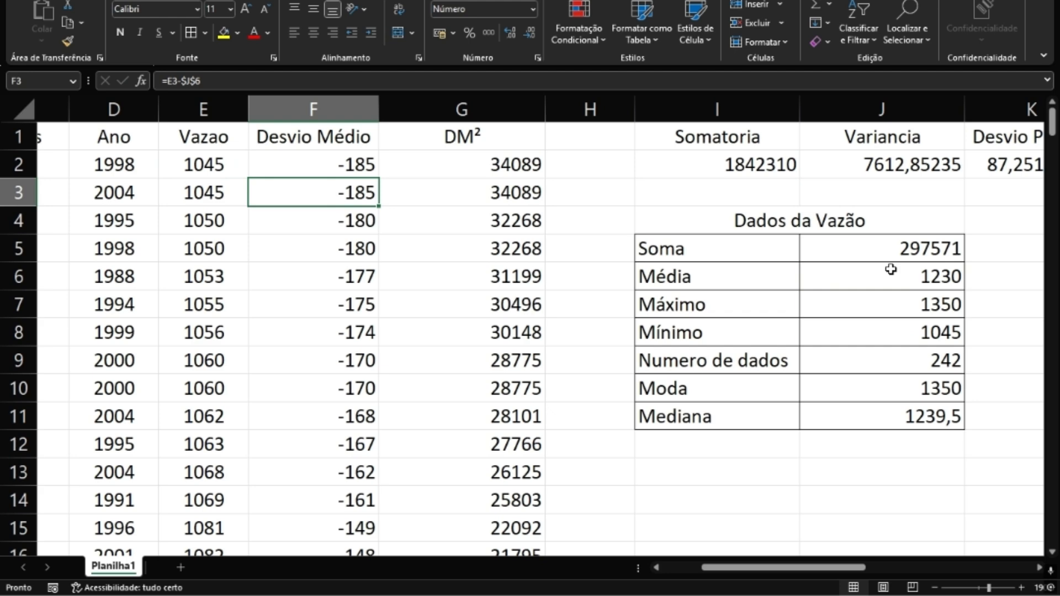
pyautogui.click(346, 168)
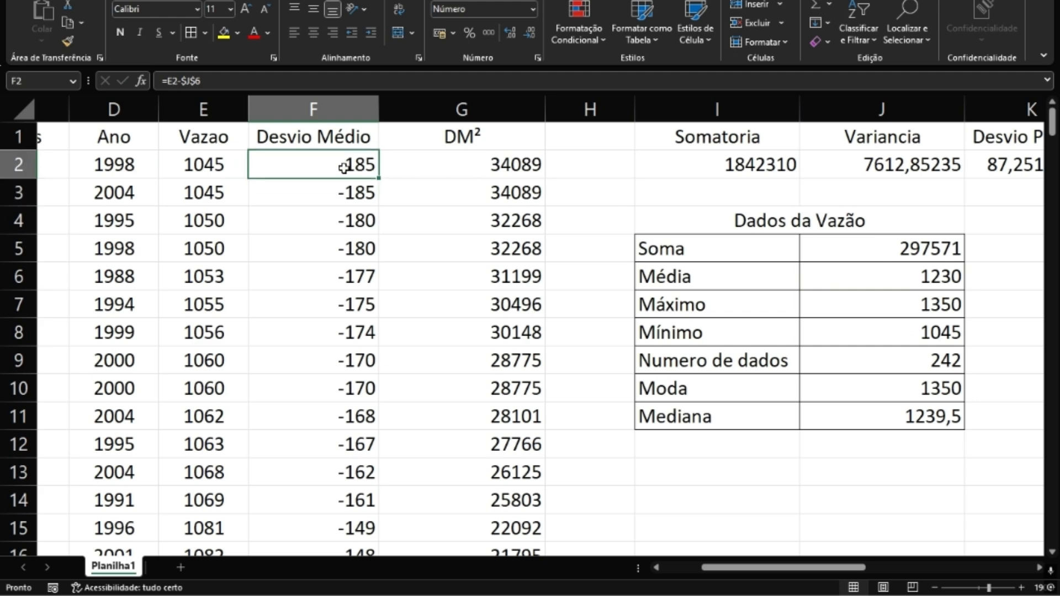
pyautogui.doubleClick(378, 178)
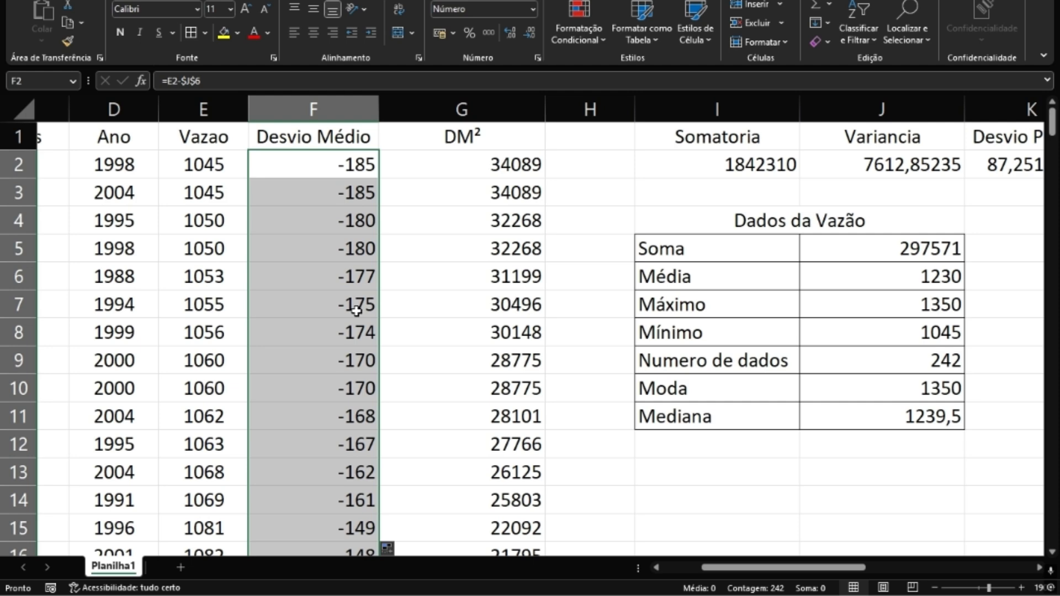
# Check the DM² formula in G2 against the Desvio Médio values in column F and fill it down column G
pyautogui.click(472, 161)
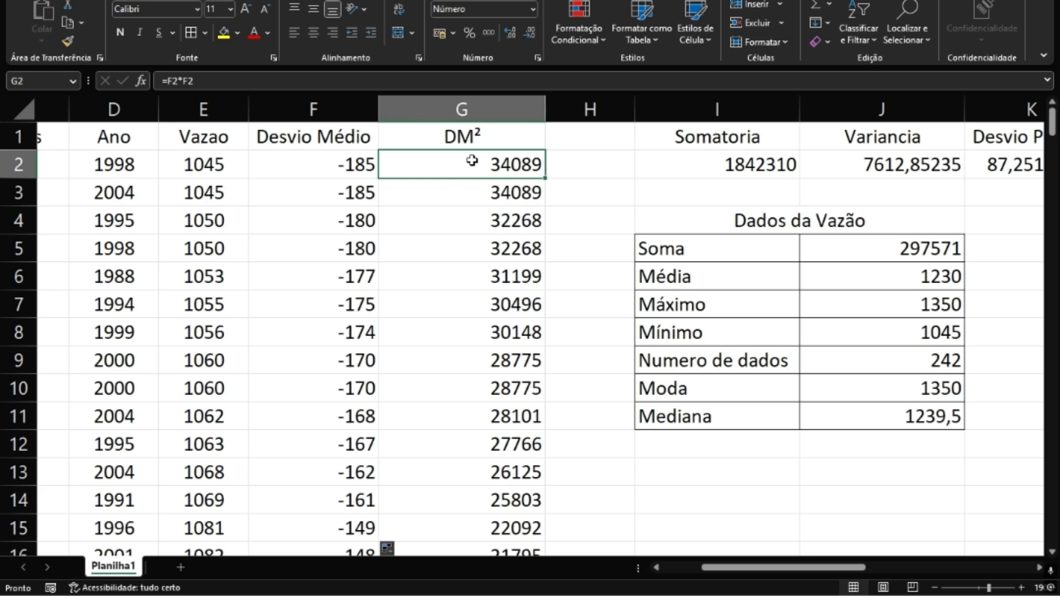
pyautogui.click(317, 166)
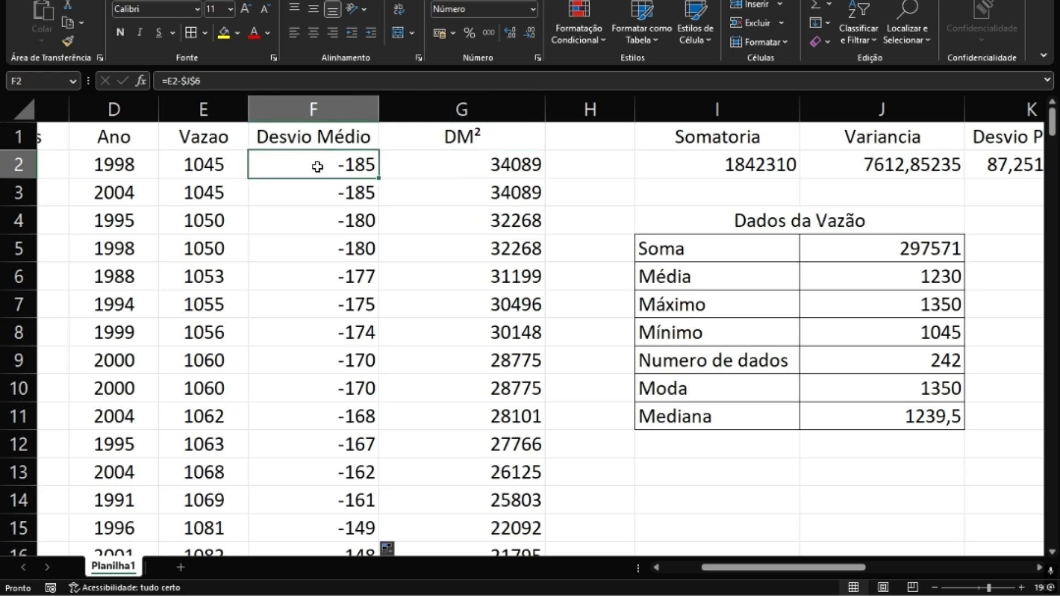
pyautogui.moveTo(331, 161); pyautogui.dragTo(353, 331)
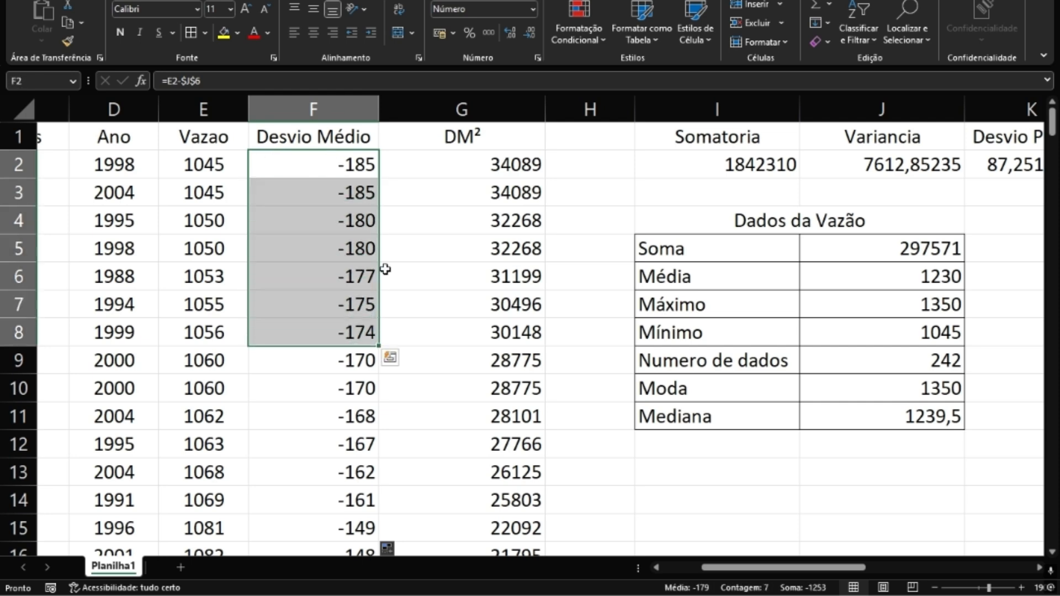
pyautogui.click(471, 167)
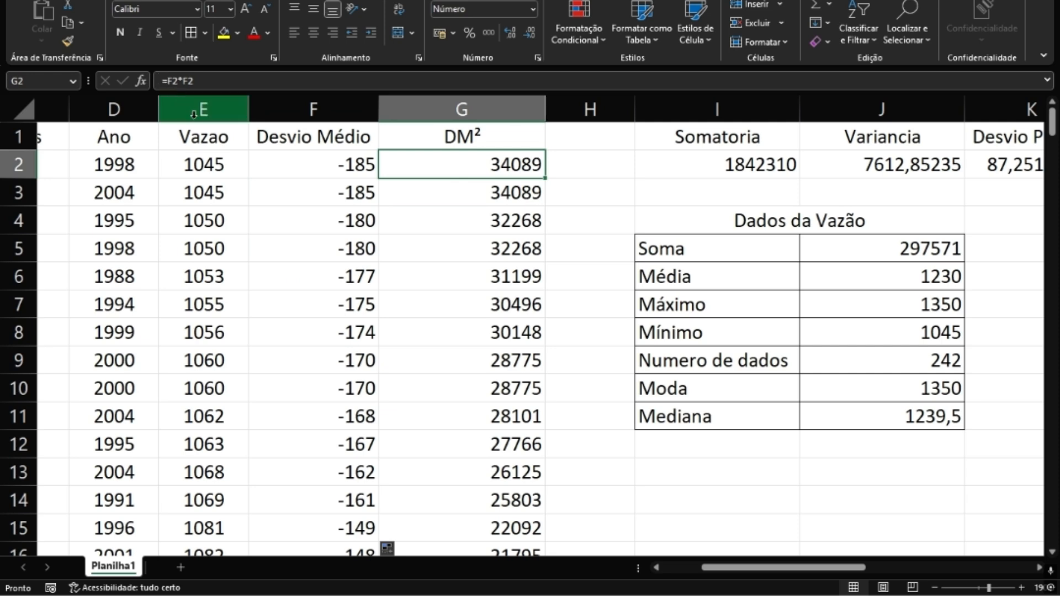
pyautogui.click(331, 161)
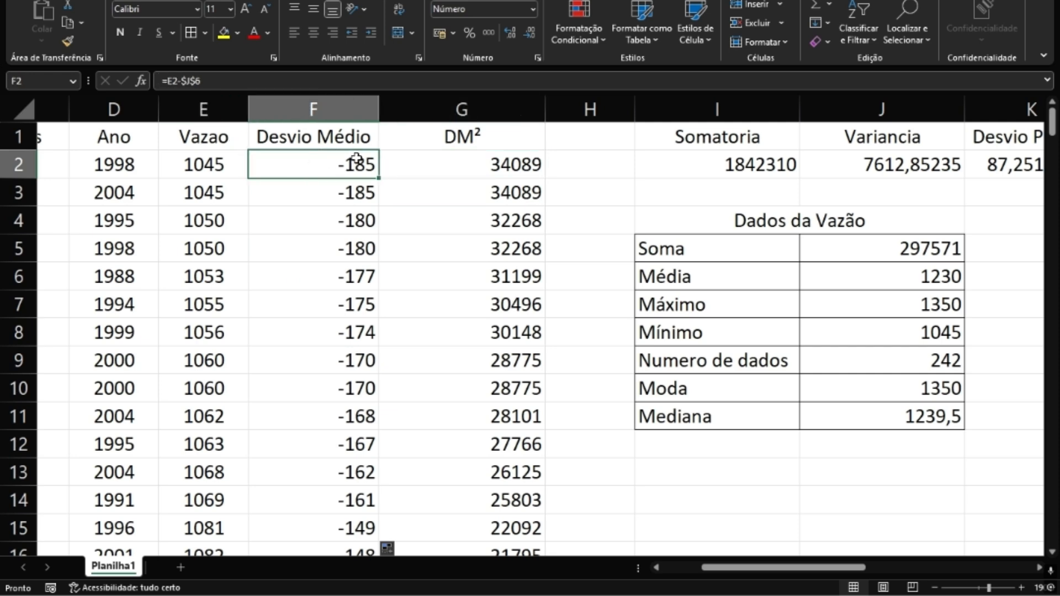
pyautogui.click(387, 162)
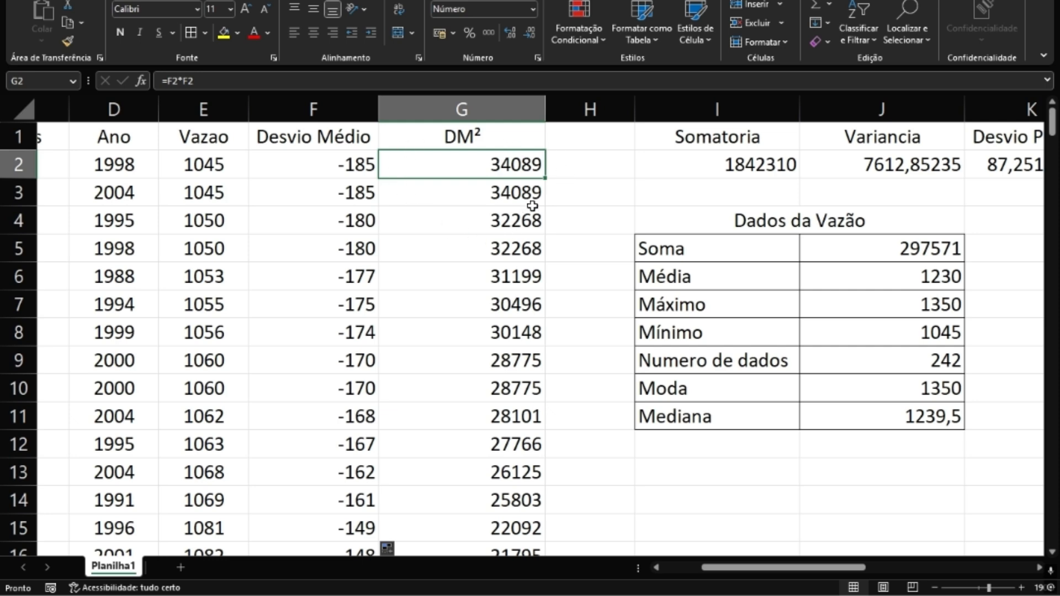
pyautogui.doubleClick(546, 178)
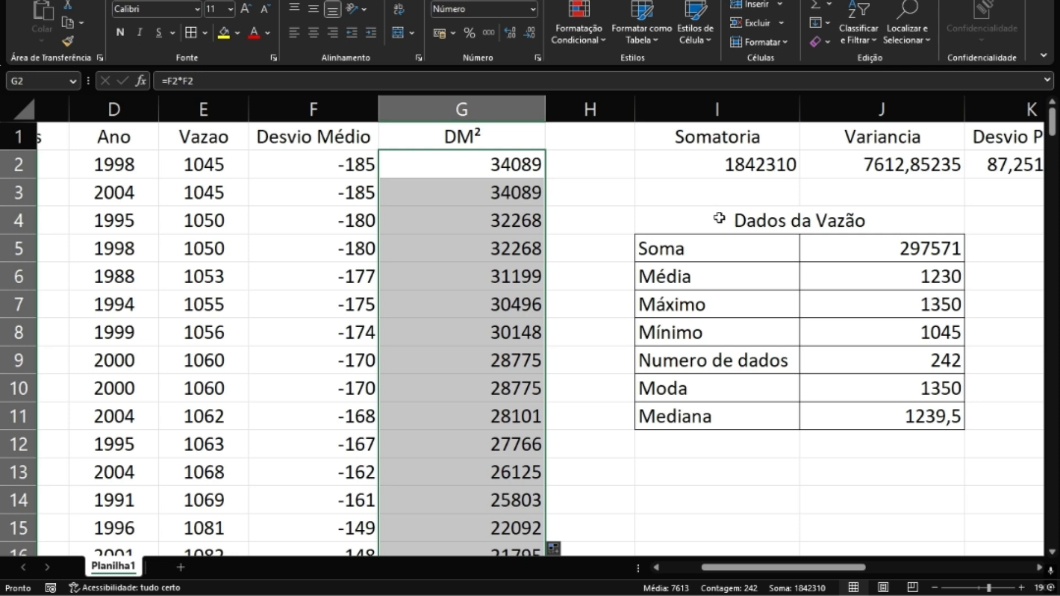
# Inspect which column the Somatoria formula in I2 adds up, leaving the formula as it is
pyautogui.click(744, 170)
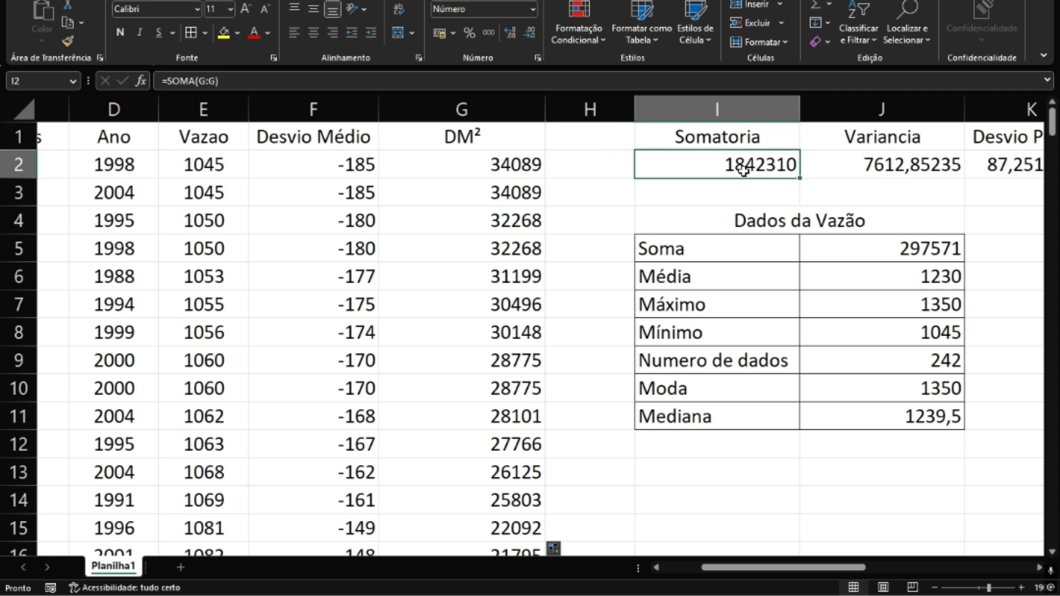
pyautogui.click(722, 136)
pyautogui.click(757, 169)
pyautogui.press('F2')
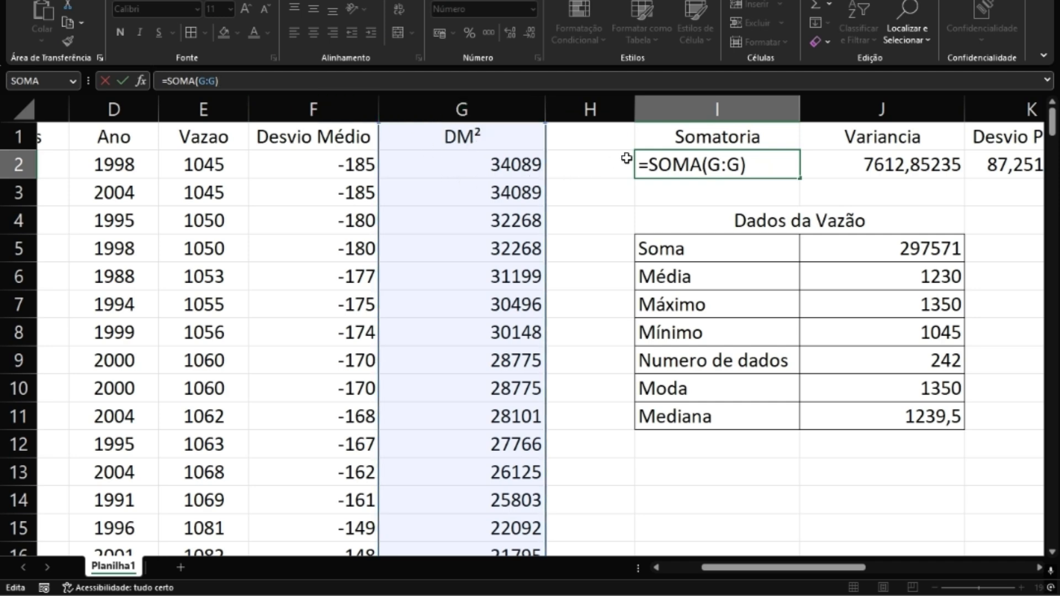
pyautogui.click(711, 164)
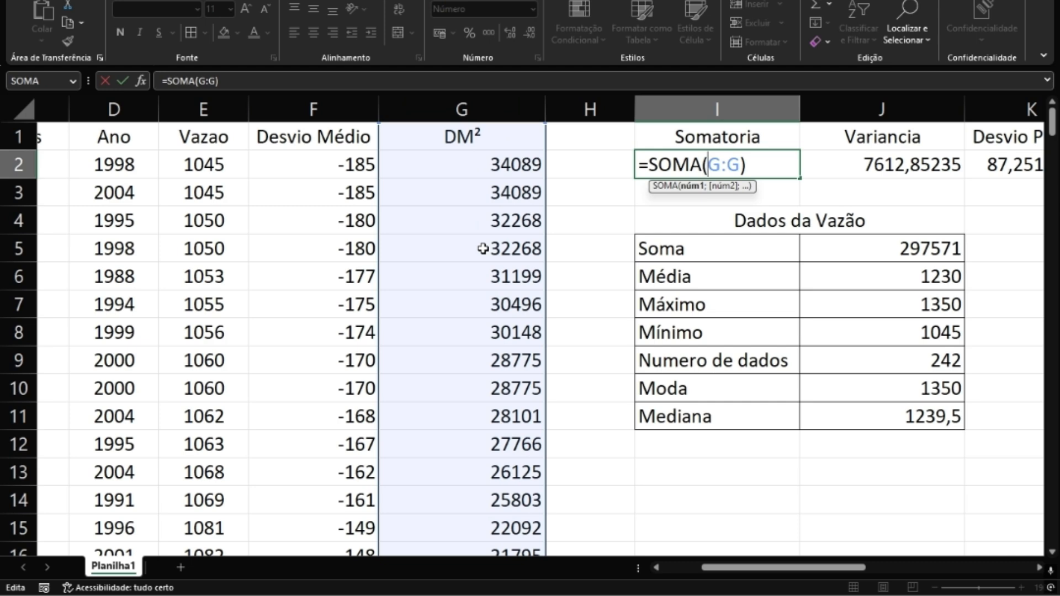
pyautogui.press('Return')
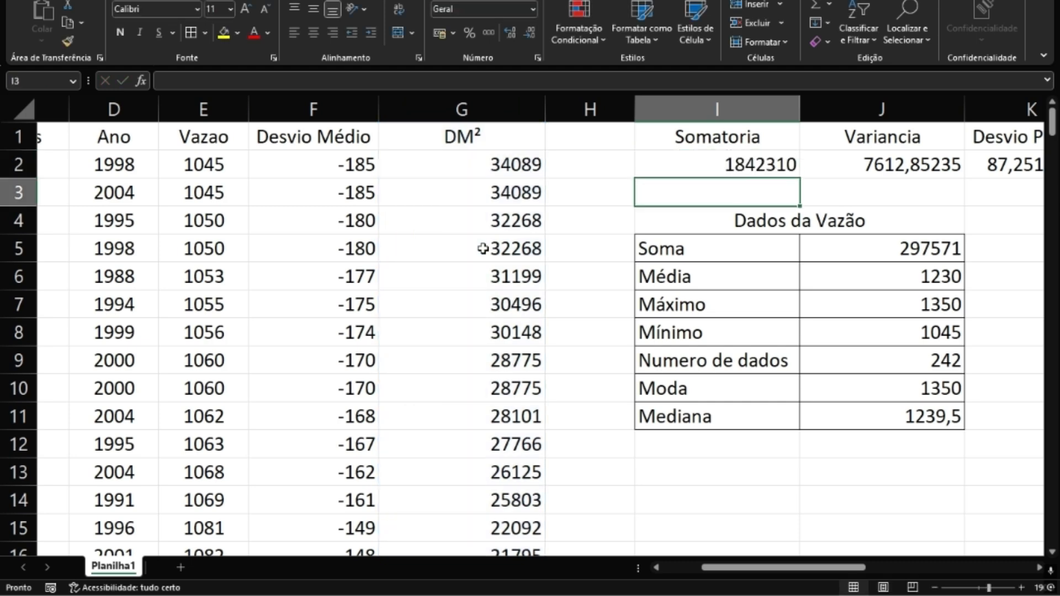
# Inspect which cells the Variancia formula in J2 references, leaving the formula as it is
pyautogui.moveTo(740, 567); pyautogui.dragTo(789, 571)
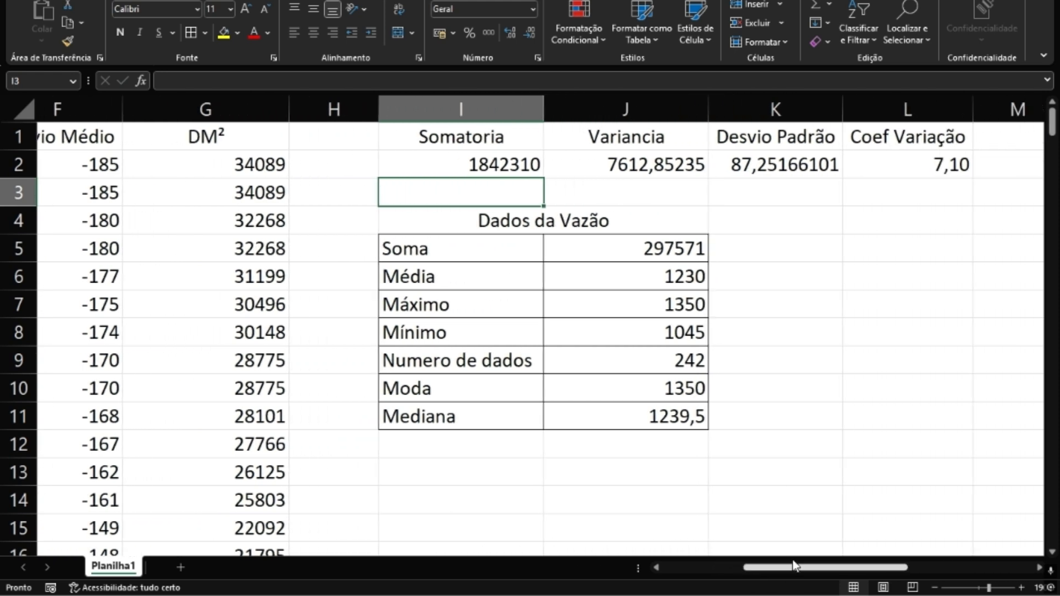
pyautogui.click(625, 167)
pyautogui.click(278, 81)
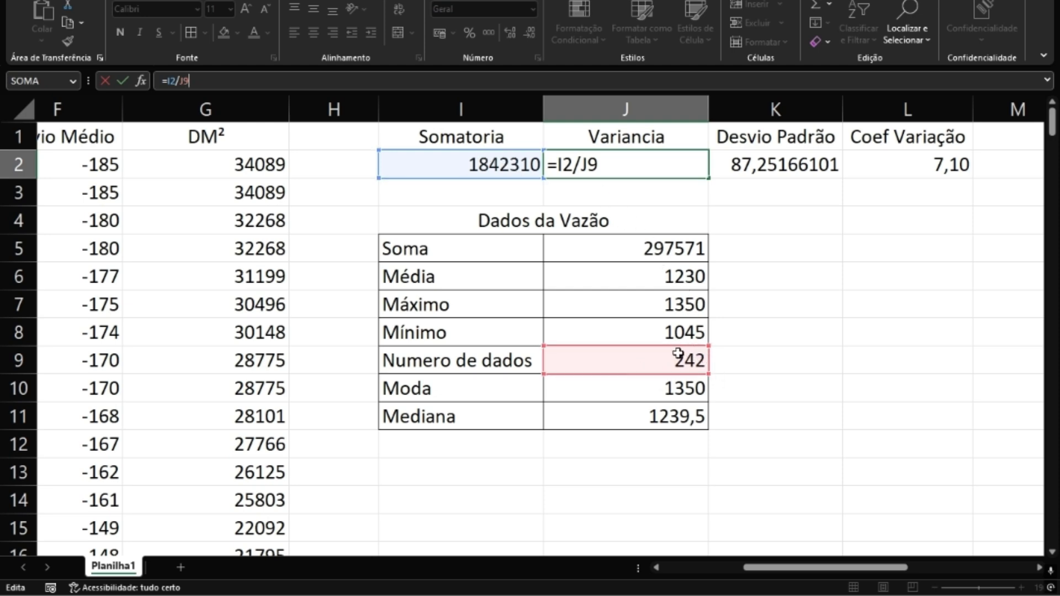
pyautogui.press('Return')
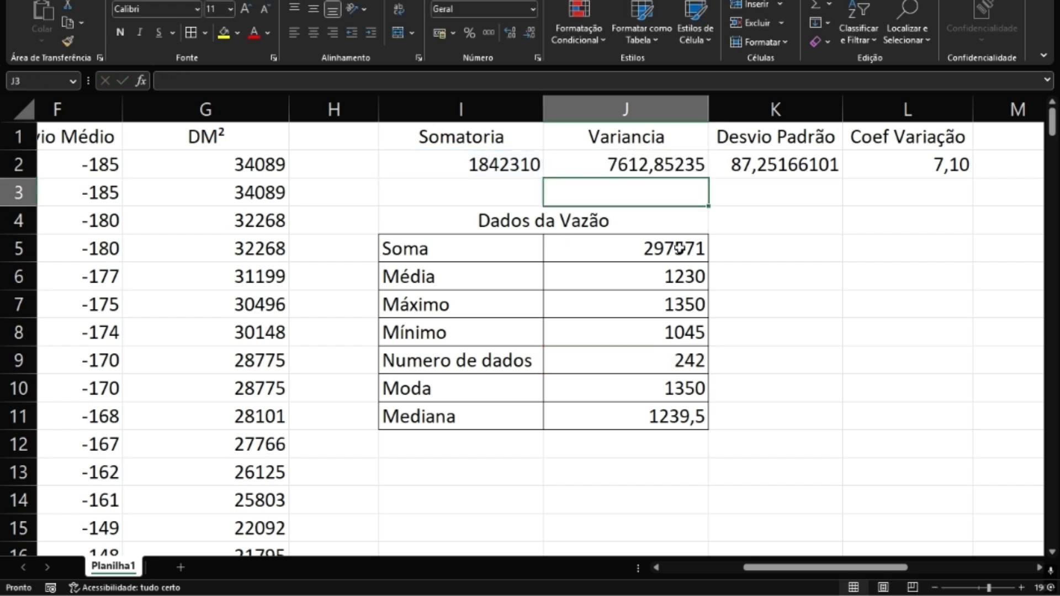
# Inspect the function and cell reference used by the Desvio Padrão formula in K2, leaving the formula as it is
pyautogui.click(777, 163)
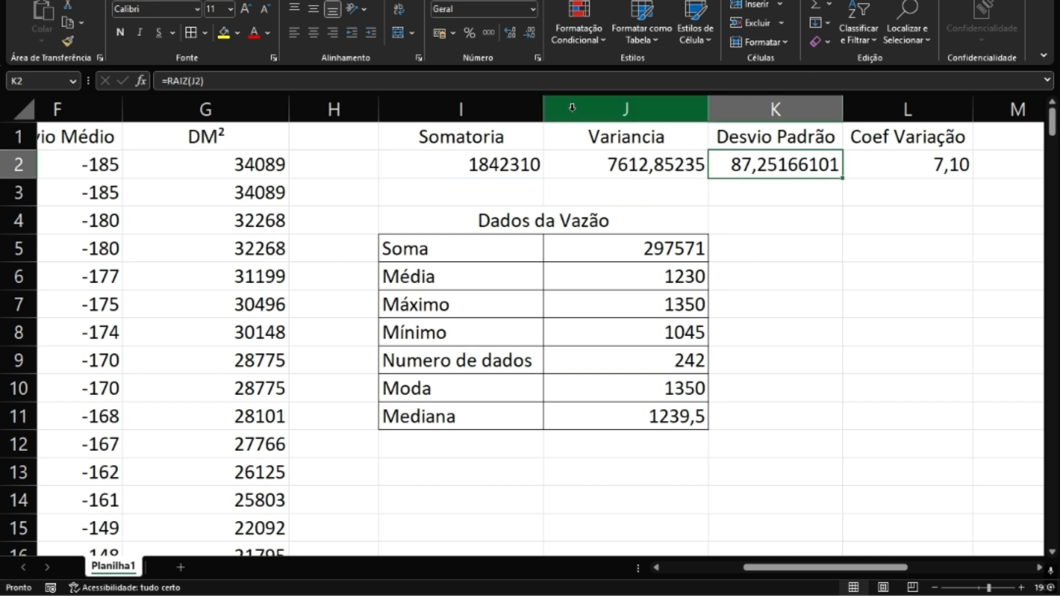
pyautogui.click(381, 79)
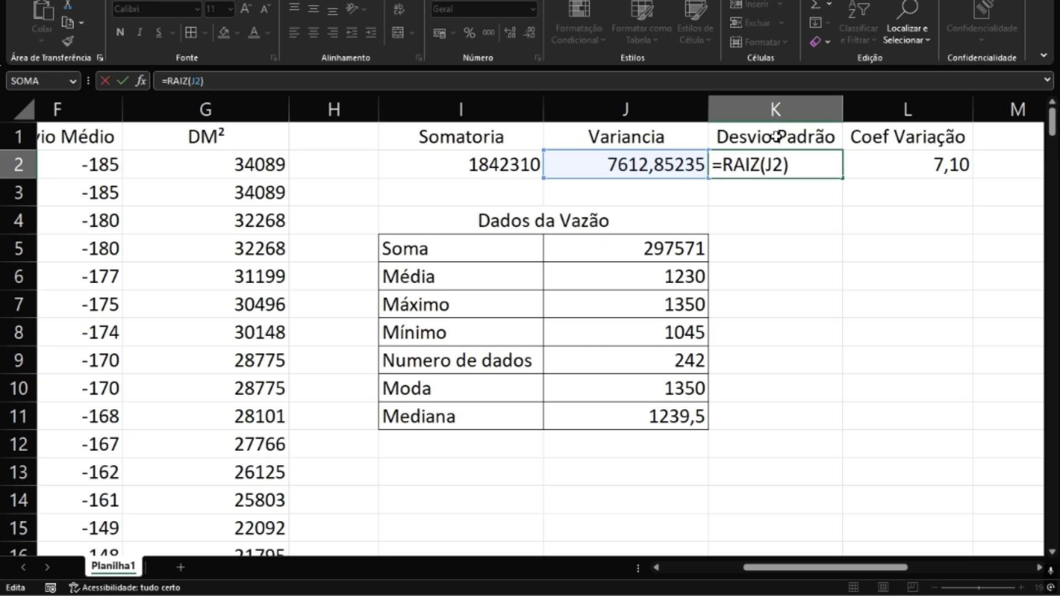
pyautogui.click(782, 164)
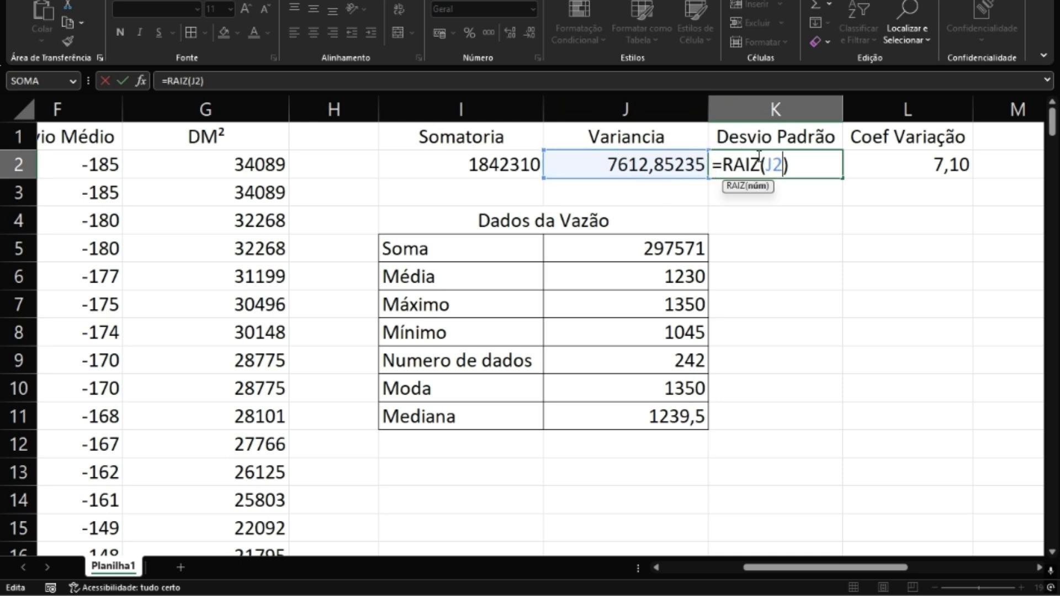
pyautogui.press('Return')
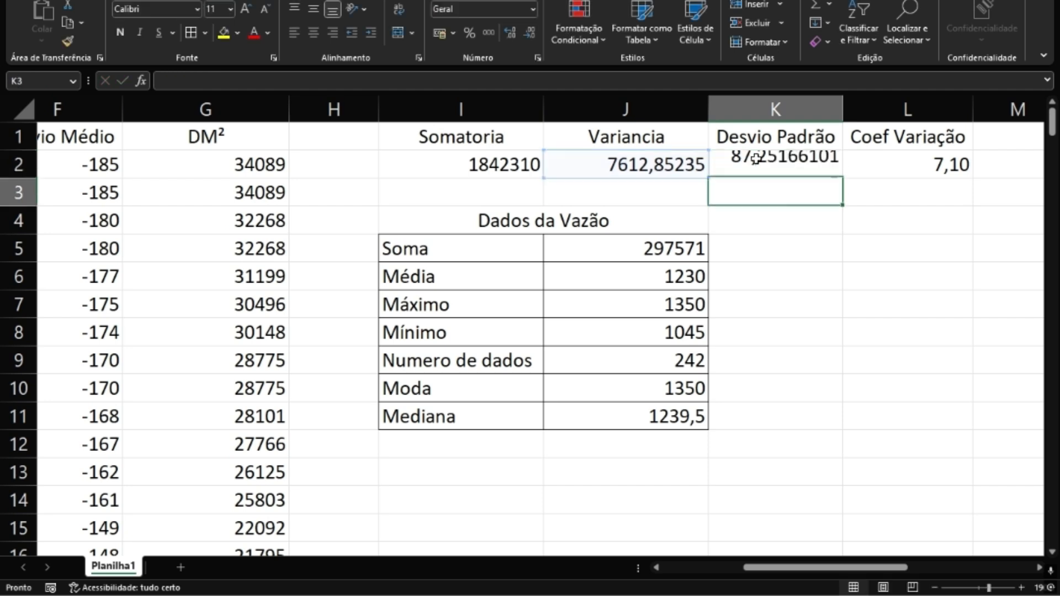
# Inspect which cells the Coef Variação formula in L2 divides and how it scales the ratio, leaving the formula as it is
pyautogui.click(756, 160)
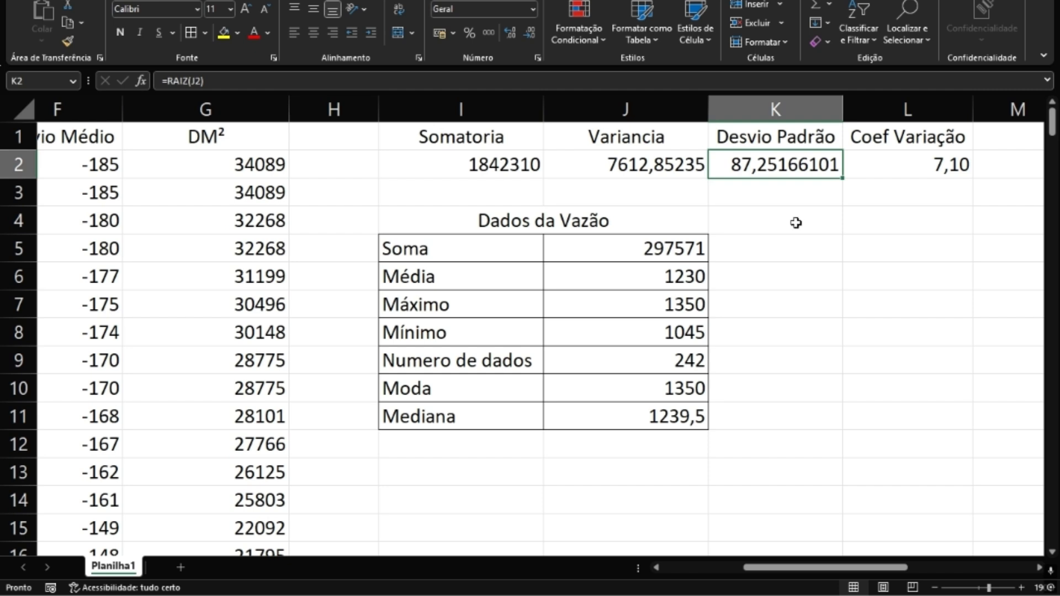
pyautogui.click(907, 168)
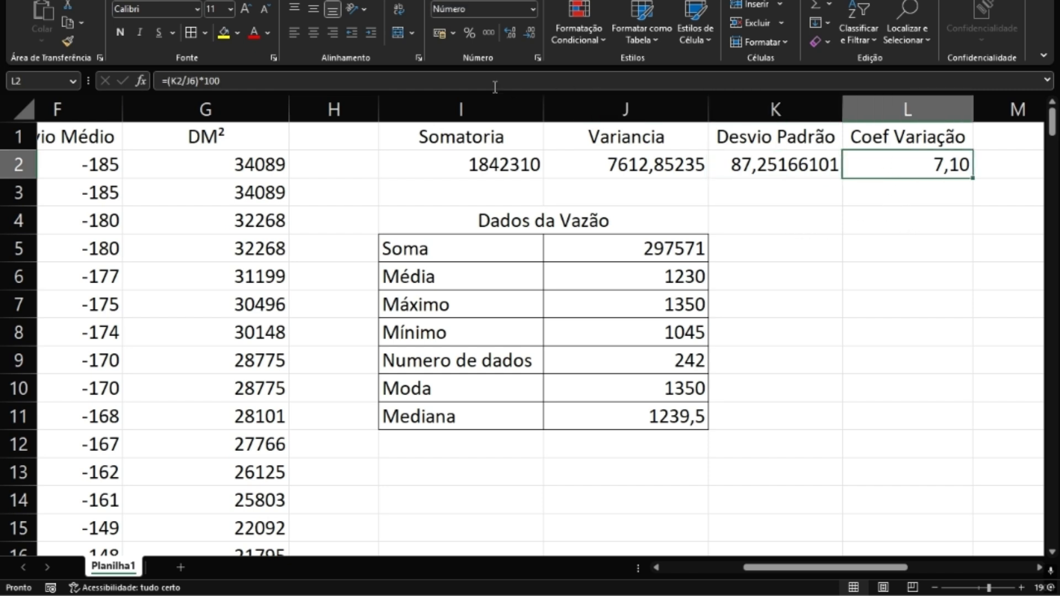
pyautogui.click(326, 84)
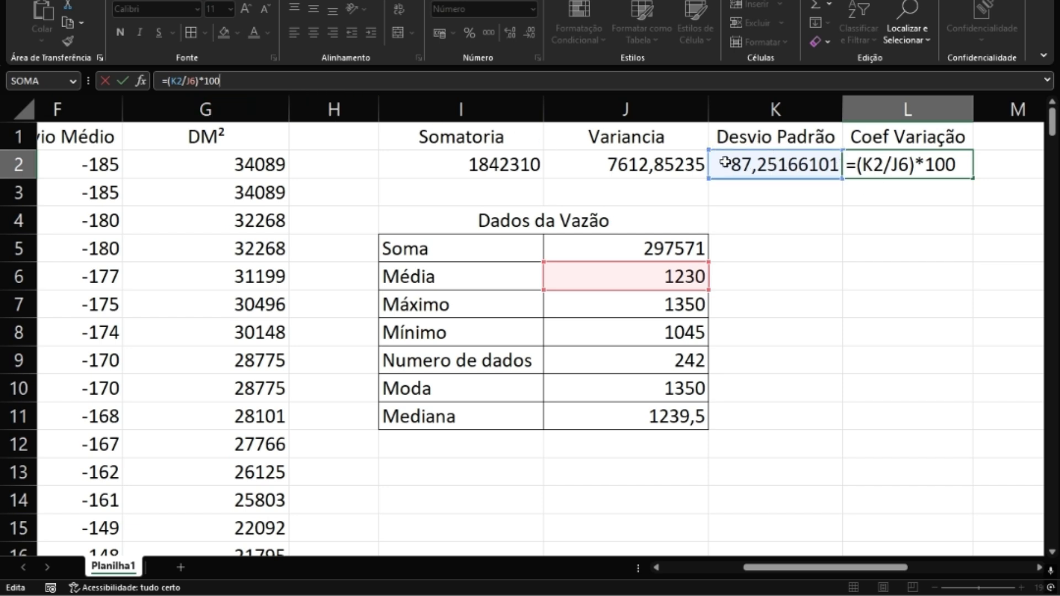
pyautogui.click(878, 167)
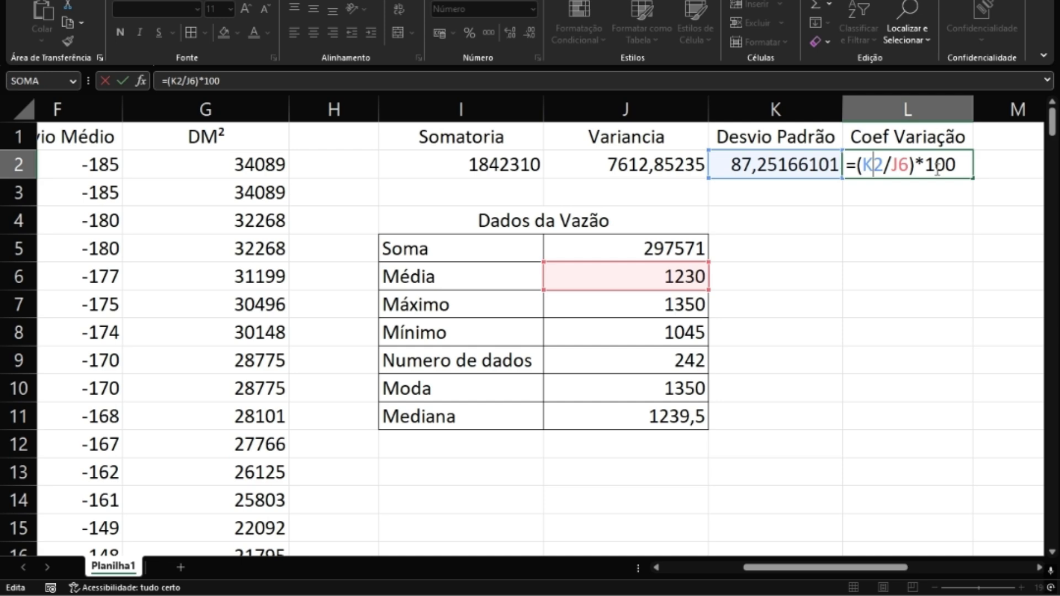
pyautogui.press('Return')
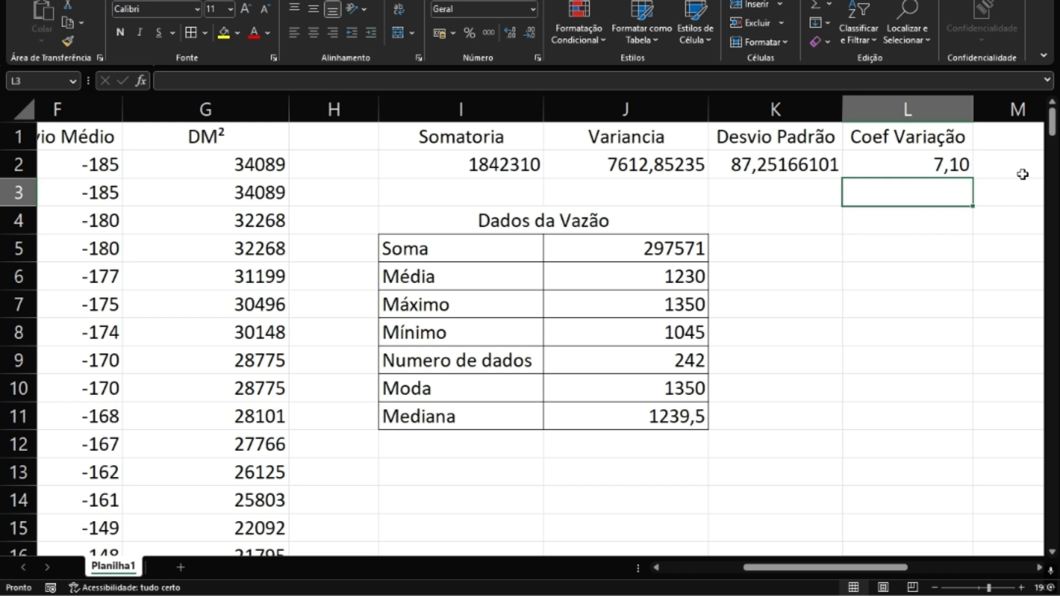
pyautogui.press('Up')
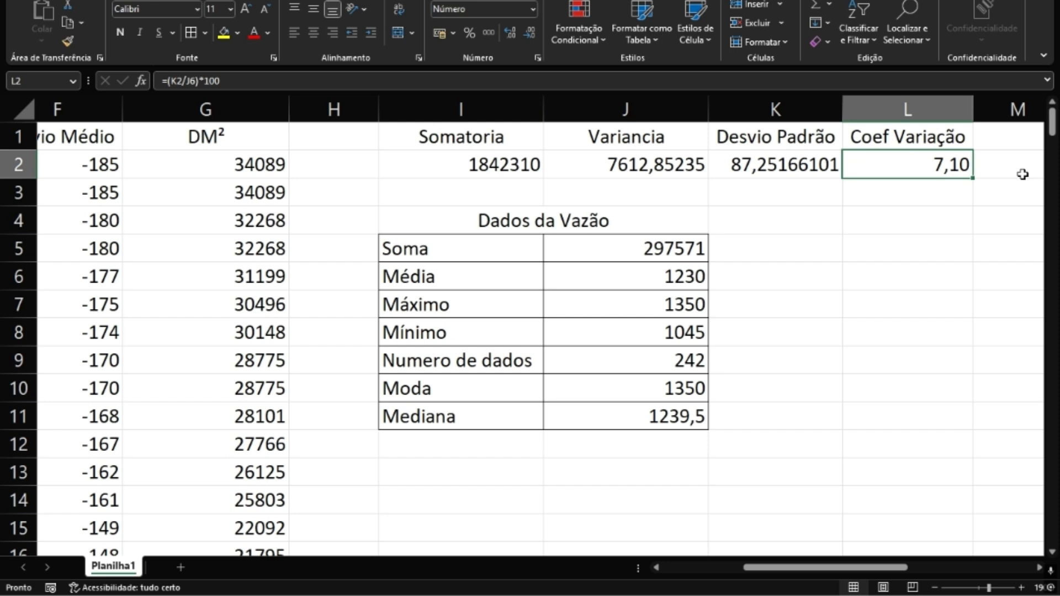